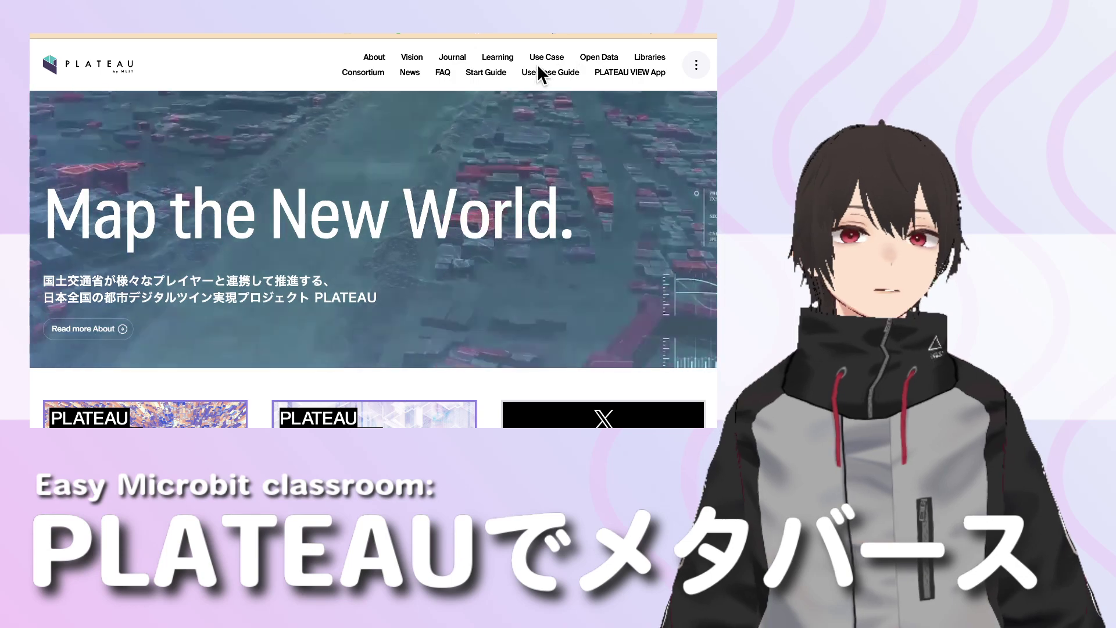
# Filter the PLATEAU Learning article list to the Tutorials category, showing 39 articles
pyautogui.click(494, 59)
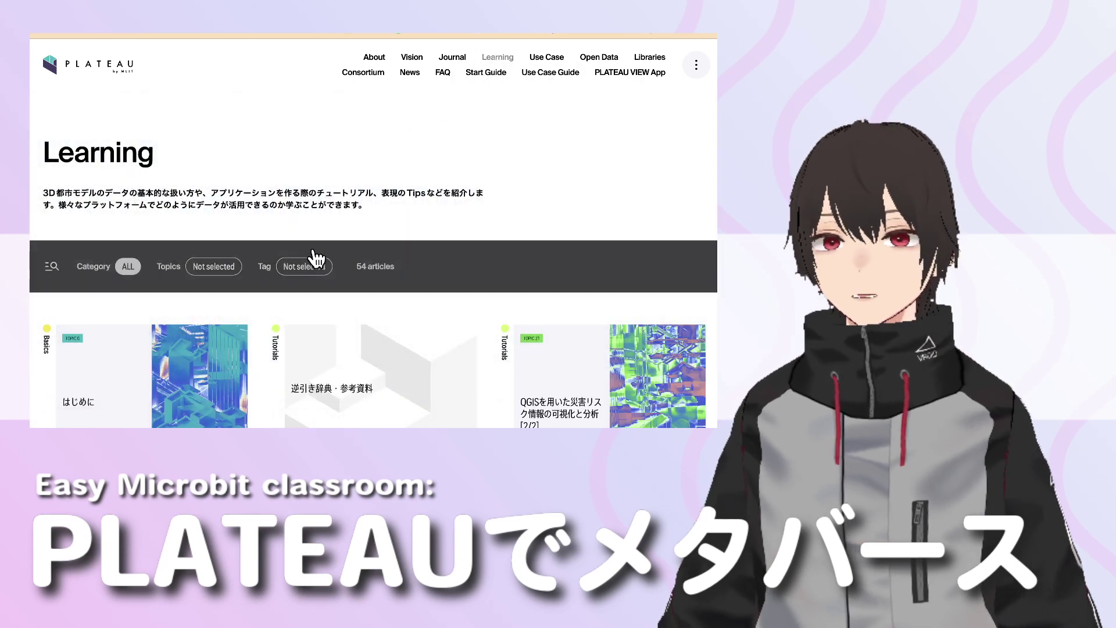
pyautogui.click(128, 268)
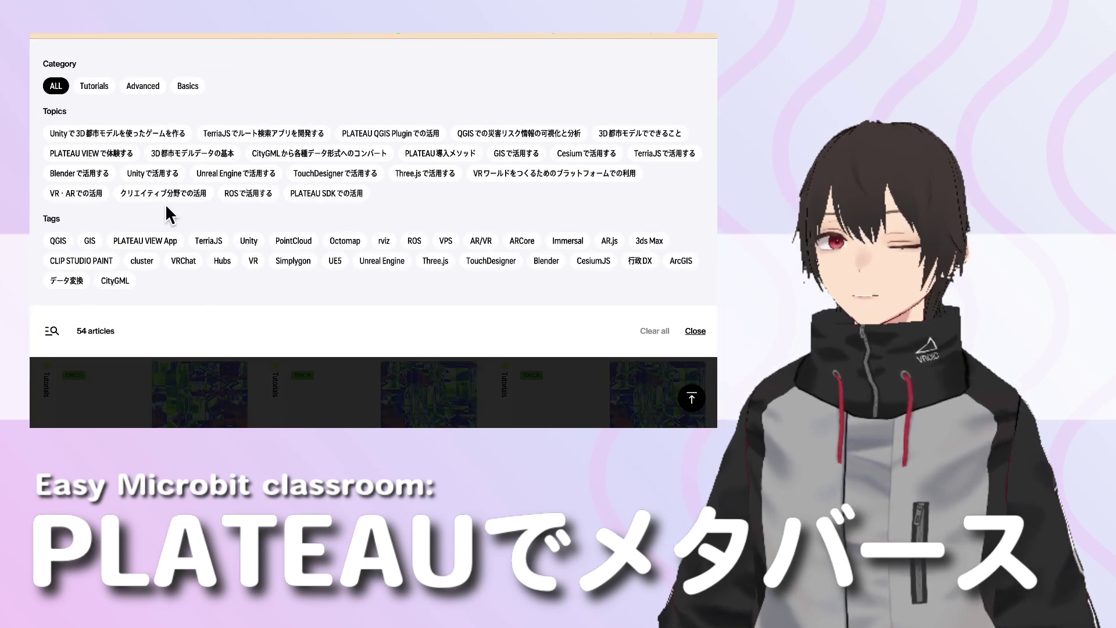
pyautogui.click(98, 87)
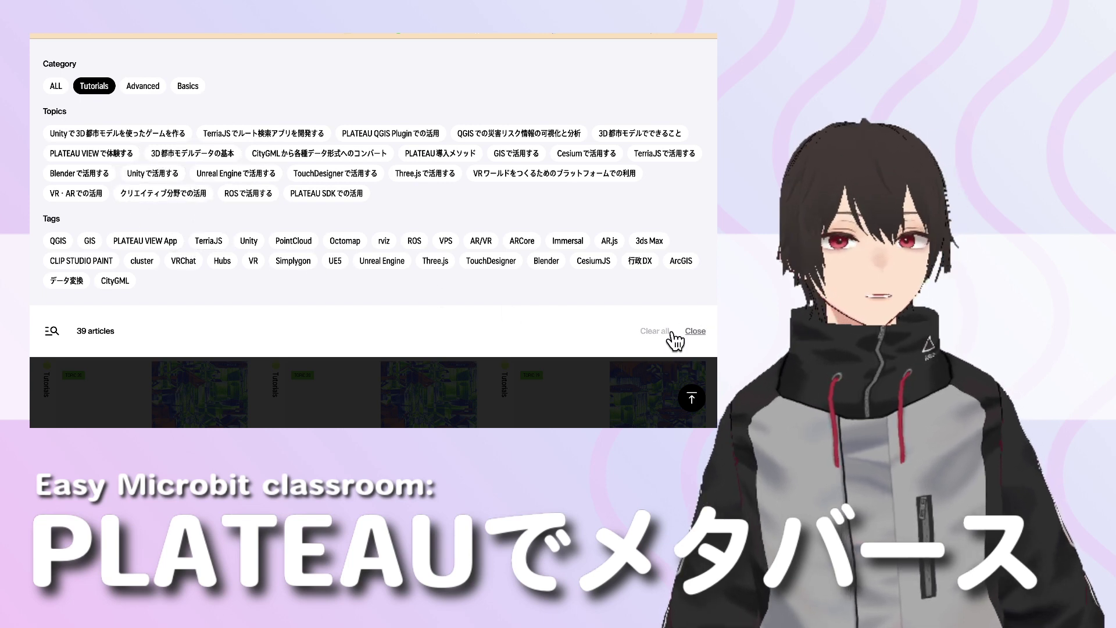
pyautogui.click(692, 332)
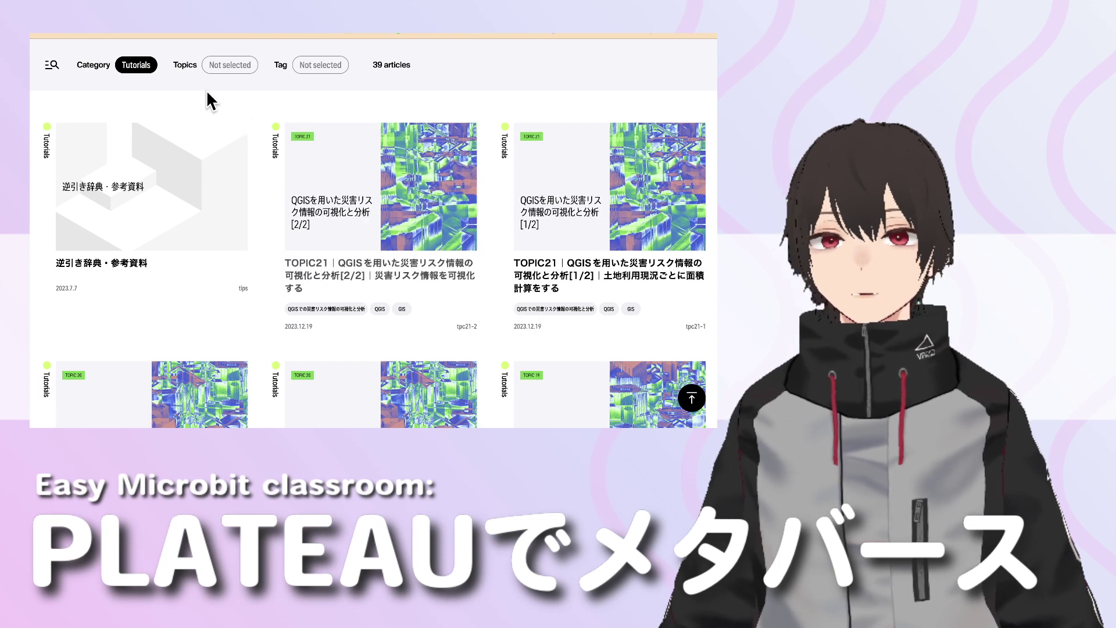
pyautogui.click(132, 65)
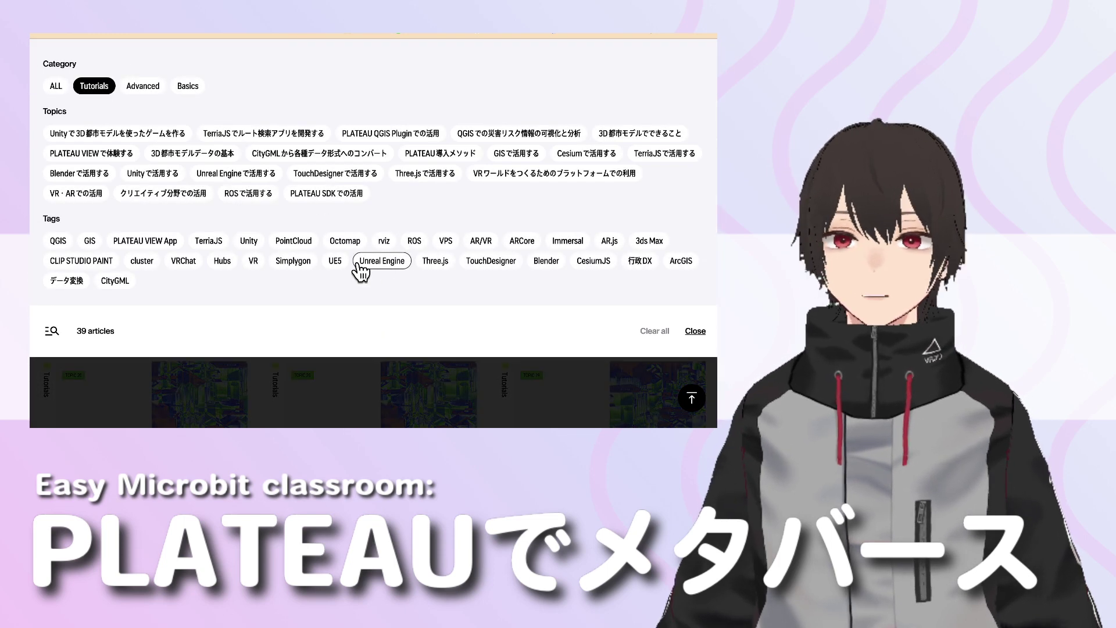
# Narrow the tutorials to the Unity tag (7 articles) and open the TOPIC 13 [1/3] VR world article
pyautogui.click(249, 242)
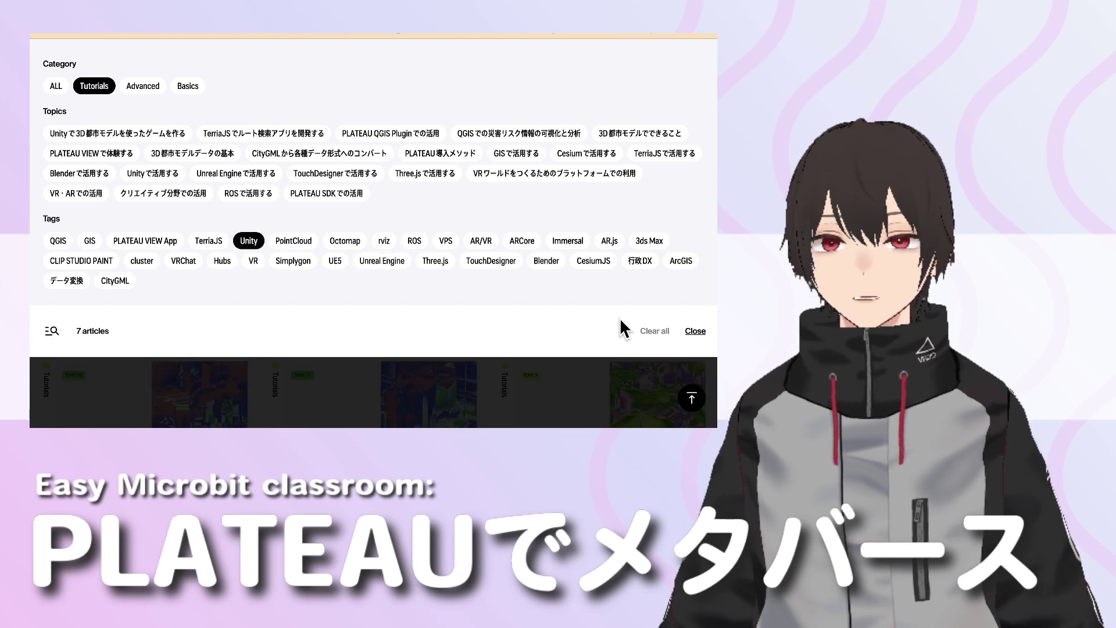
pyautogui.click(695, 332)
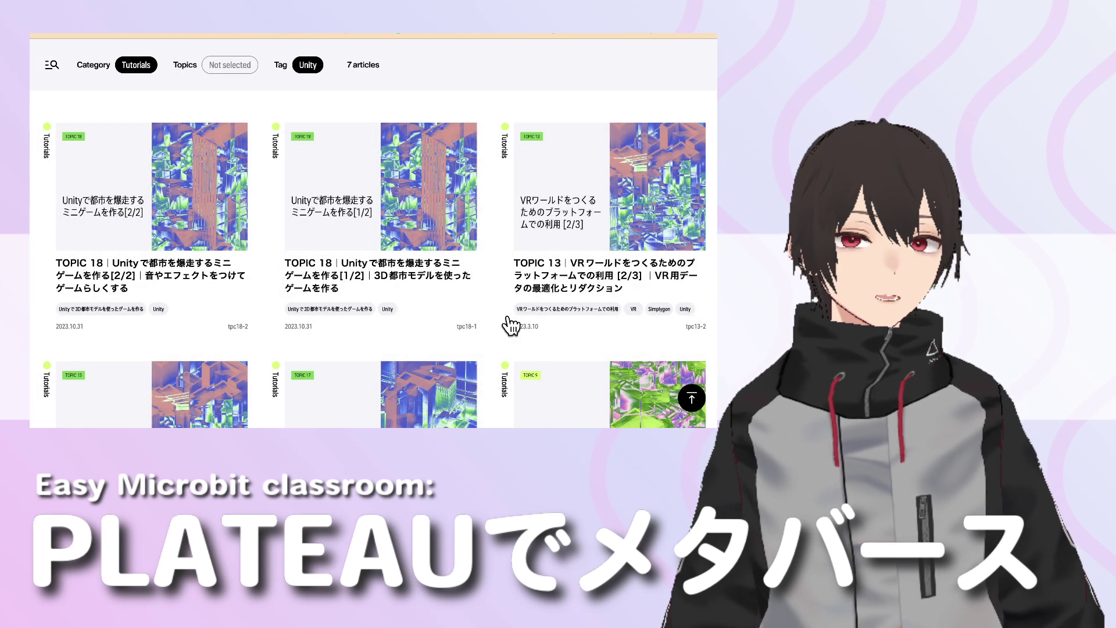
pyautogui.scroll(-1, 349, 308)
pyautogui.scroll(3, 341, 297)
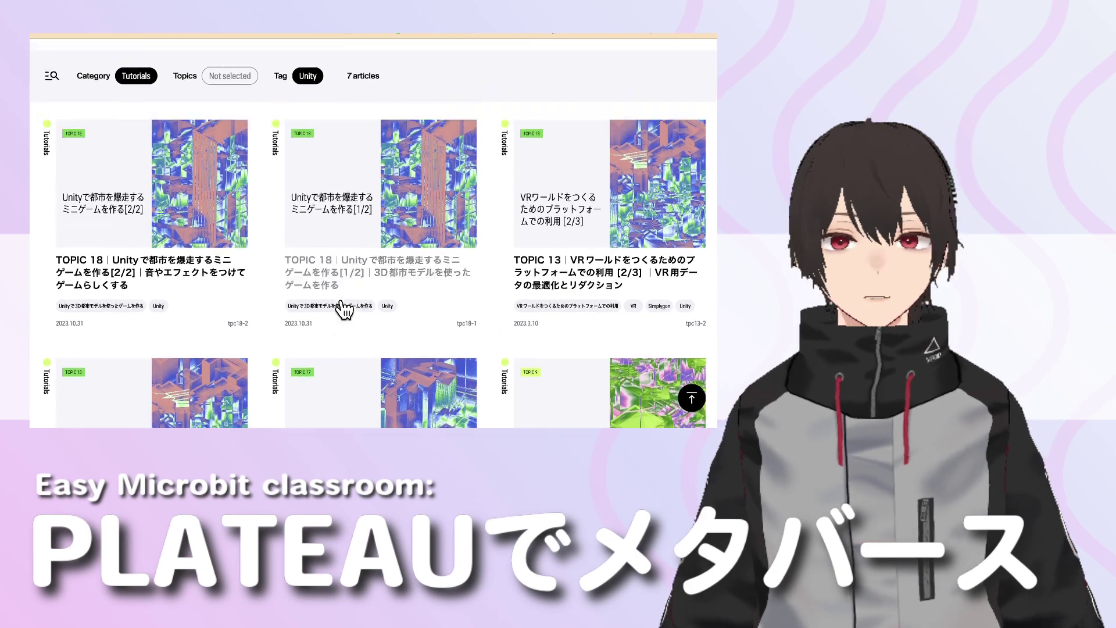
pyautogui.scroll(-1, 233, 316)
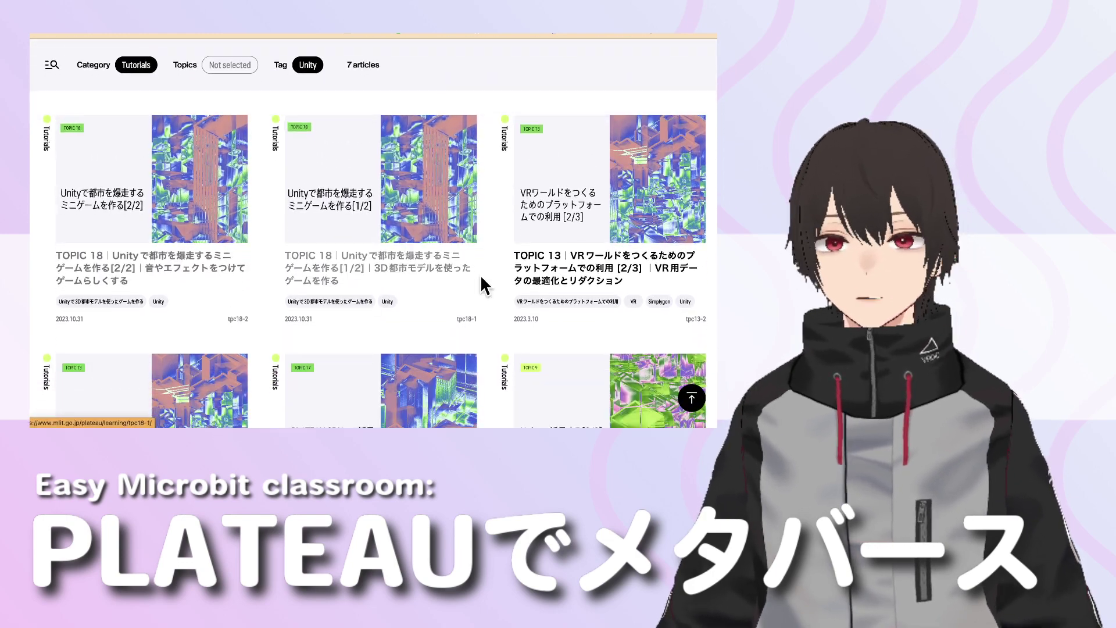
pyautogui.scroll(-2, 418, 280)
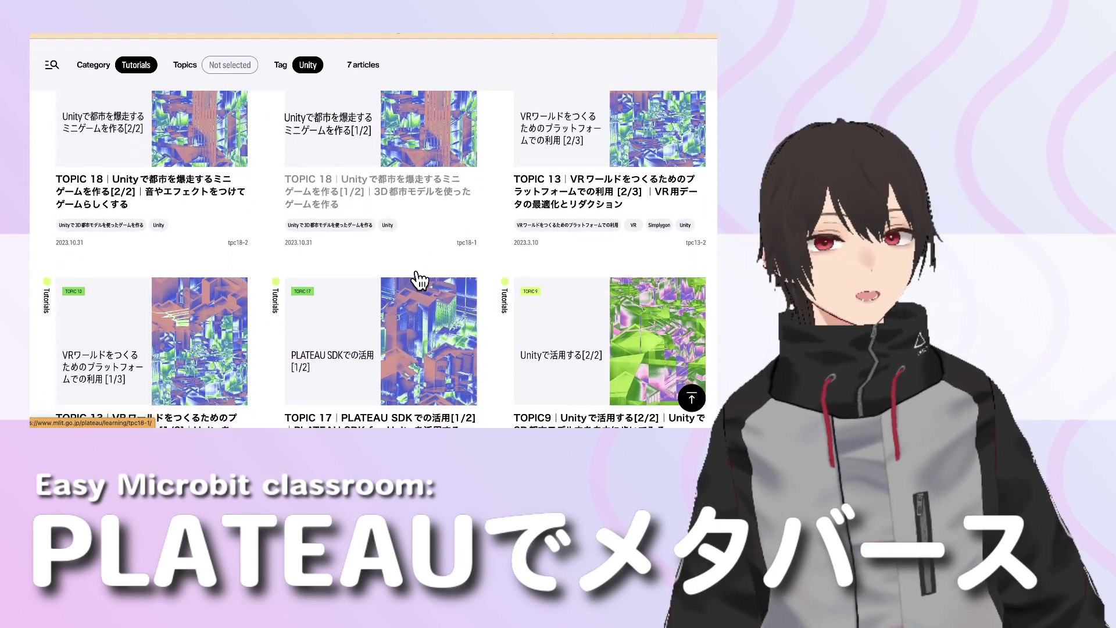
pyautogui.scroll(-1, 418, 279)
pyautogui.scroll(-1, 177, 311)
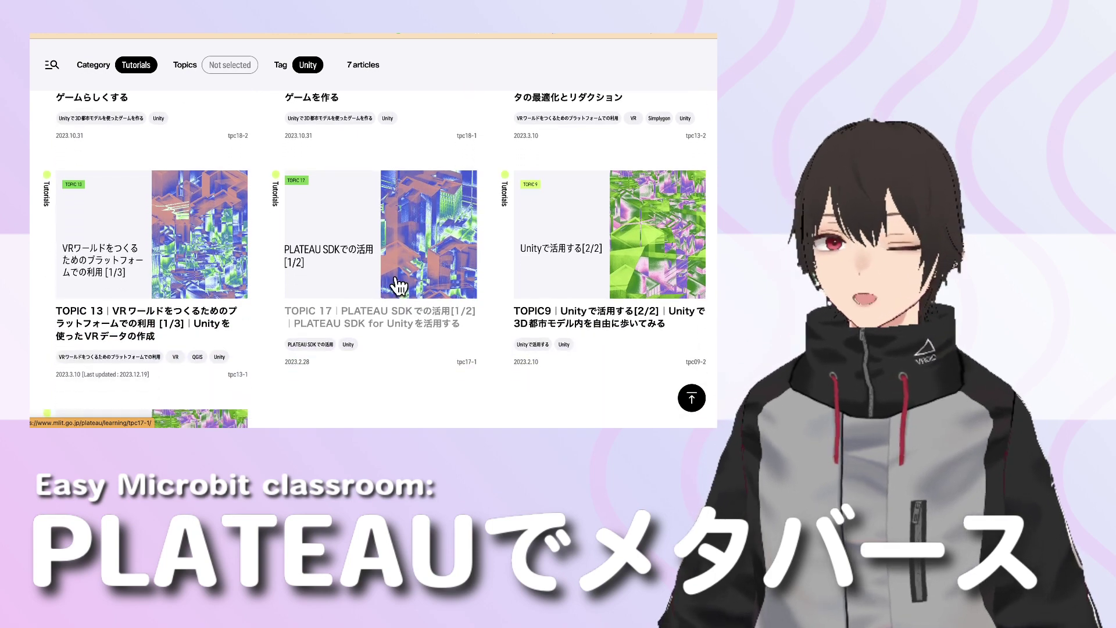
pyautogui.click(176, 306)
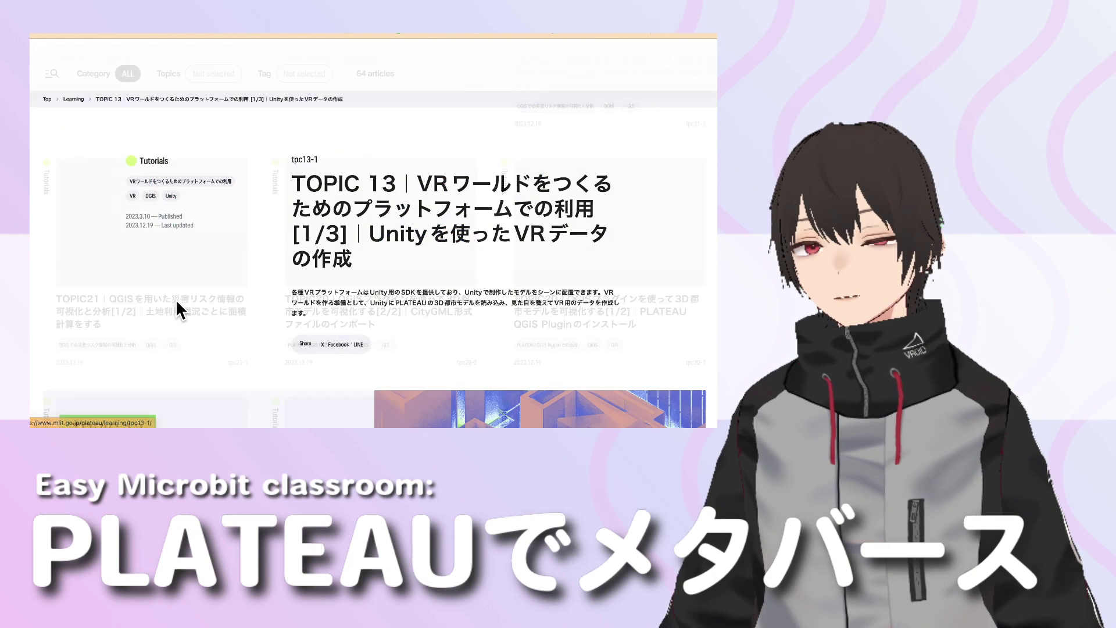
# Jump from the table of contents to section 13.1.2 Unityにインポートする
pyautogui.scroll(-1, 327, 309)
pyautogui.scroll(-3, 327, 309)
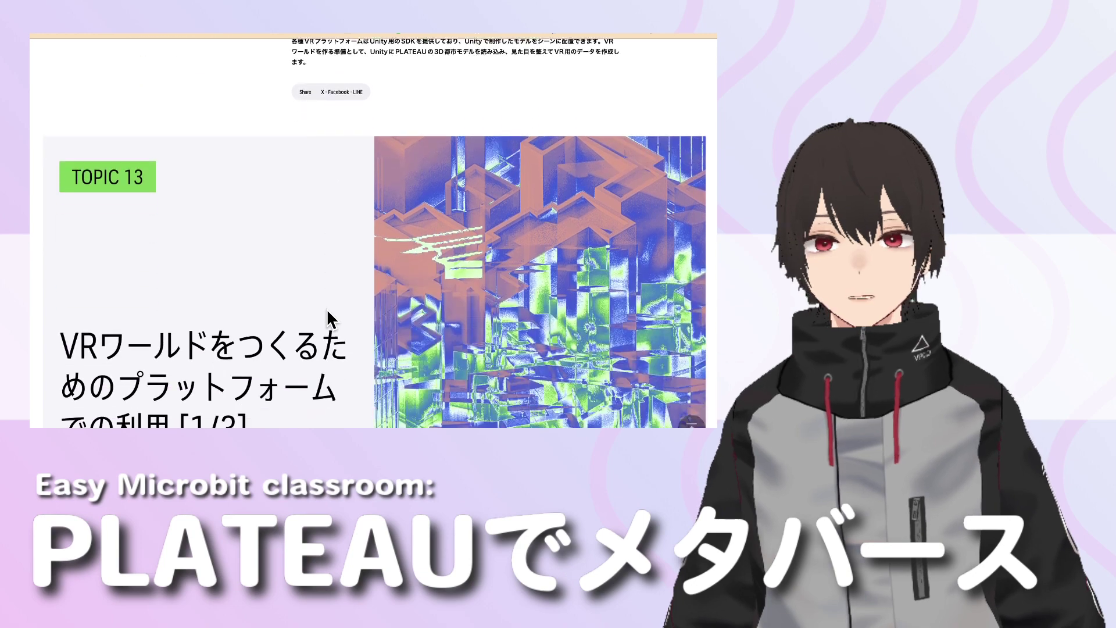
pyautogui.scroll(-2, 327, 309)
pyautogui.scroll(-2, 327, 311)
pyautogui.scroll(-1, 328, 311)
pyautogui.scroll(-2, 327, 311)
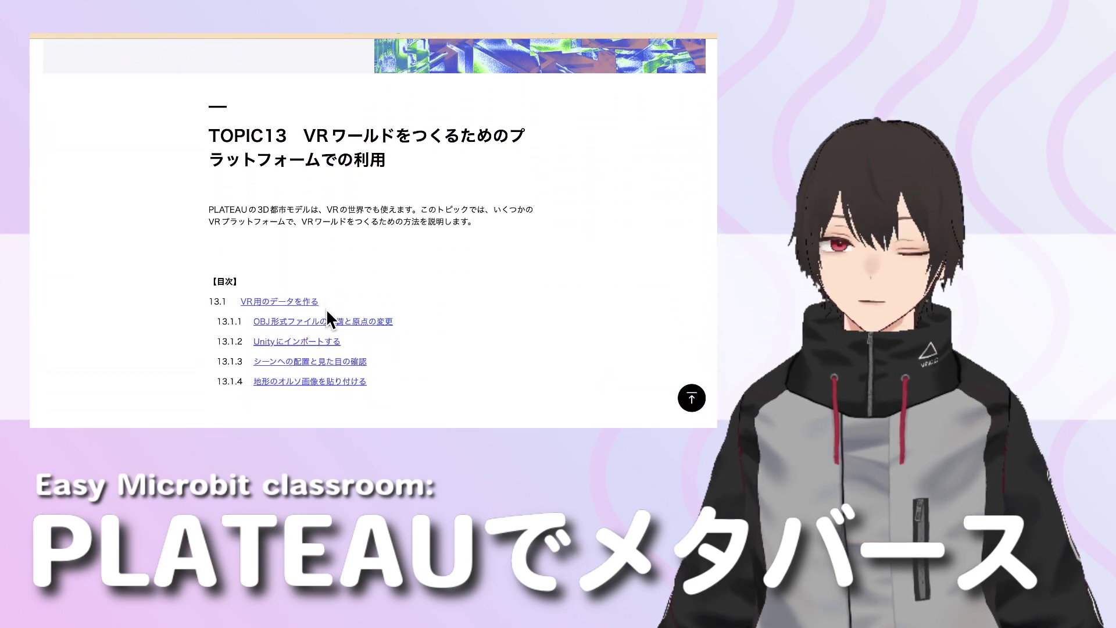
pyautogui.scroll(-1, 327, 311)
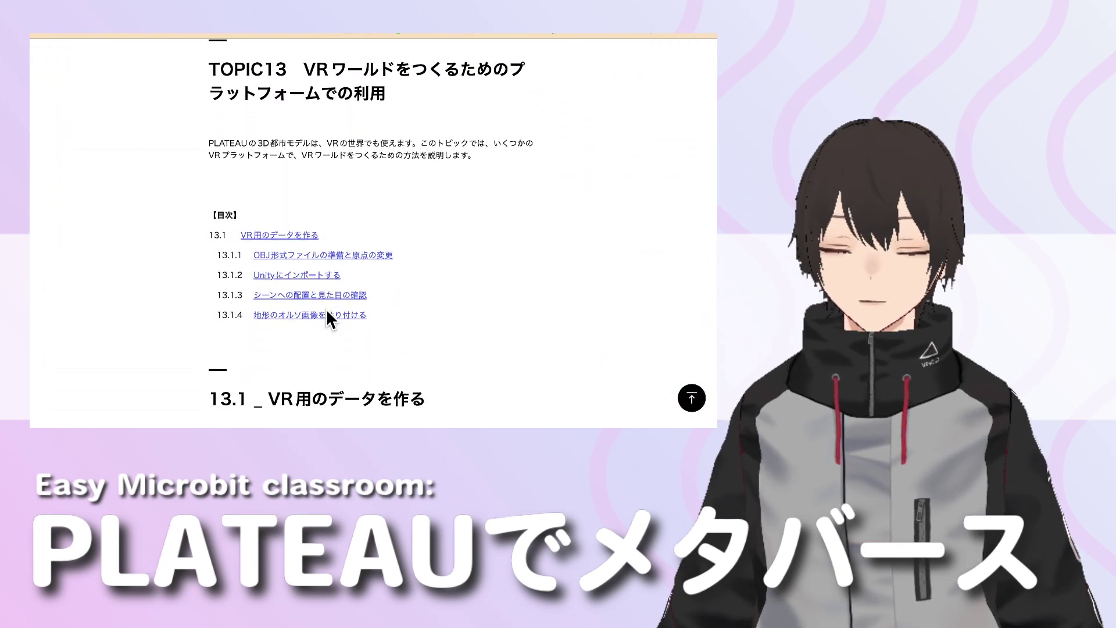
pyautogui.click(300, 271)
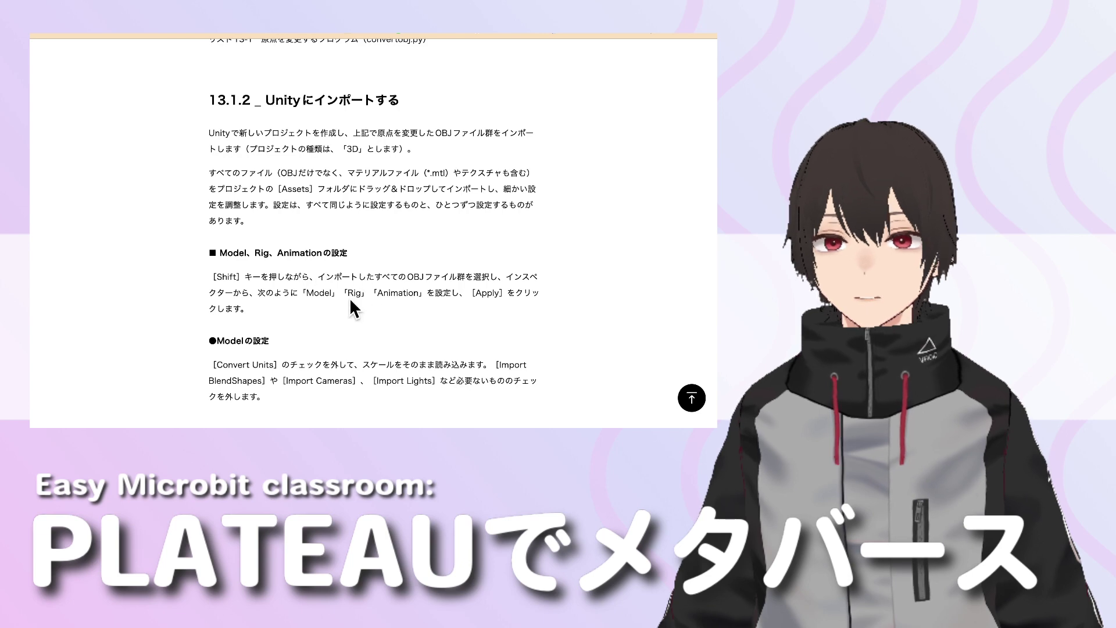
# Scroll section 13.1.2 down past Model, Rig and Animation to the Materials settings
pyautogui.scroll(-2, 350, 297)
pyautogui.scroll(-3, 350, 297)
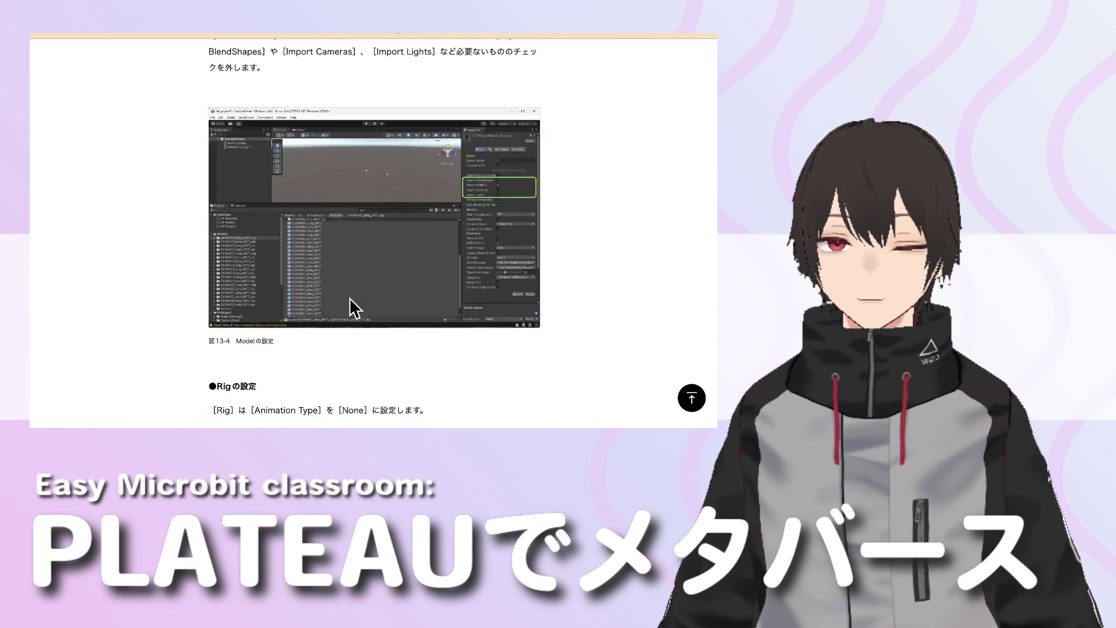
pyautogui.scroll(-2, 350, 300)
pyautogui.scroll(-2, 350, 300)
pyautogui.scroll(-5, 350, 299)
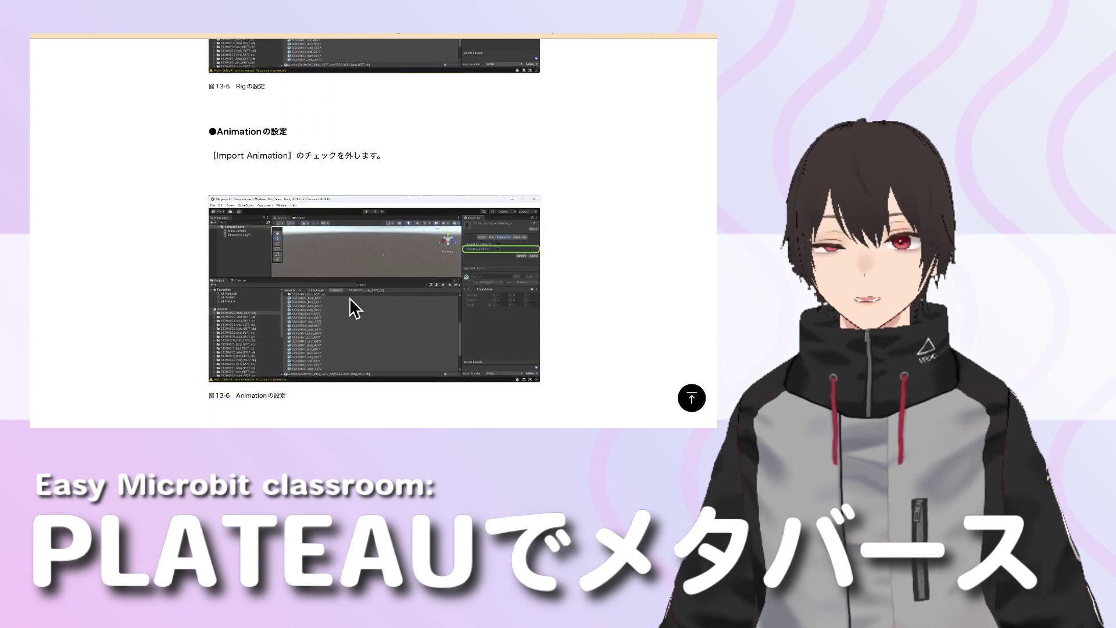
pyautogui.scroll(-2, 350, 298)
pyautogui.scroll(-1, 350, 297)
pyautogui.scroll(-1, 350, 298)
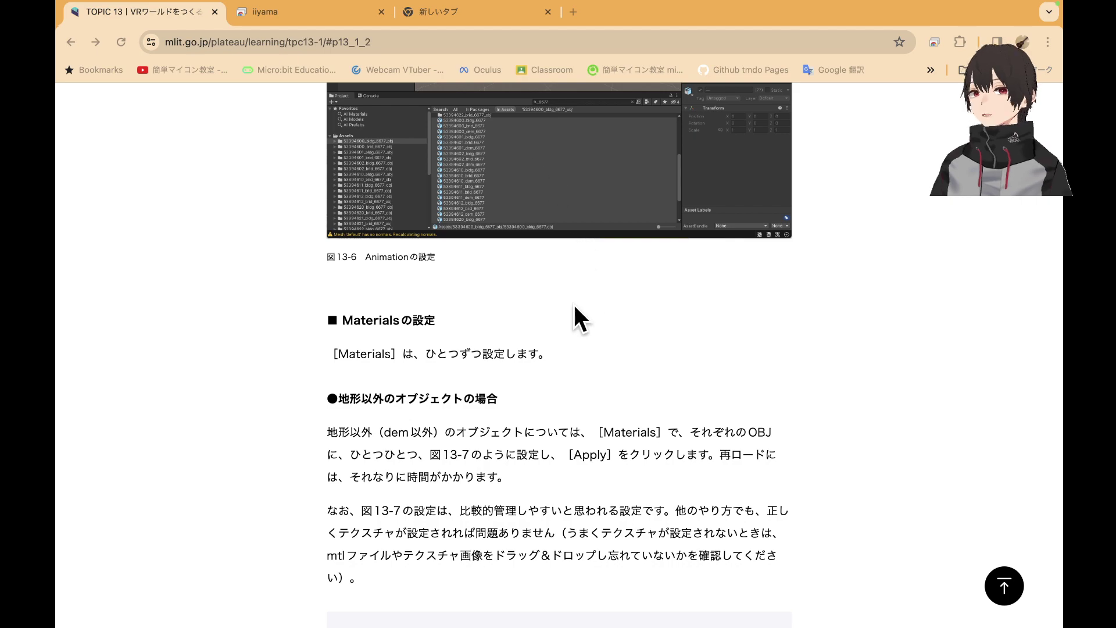
# Scroll the article to Figure 13-9 showing texture settings: Max Size 4096, Mitchell, Automatic, no compression
pyautogui.scroll(-4, 574, 306)
pyautogui.scroll(-3, 574, 305)
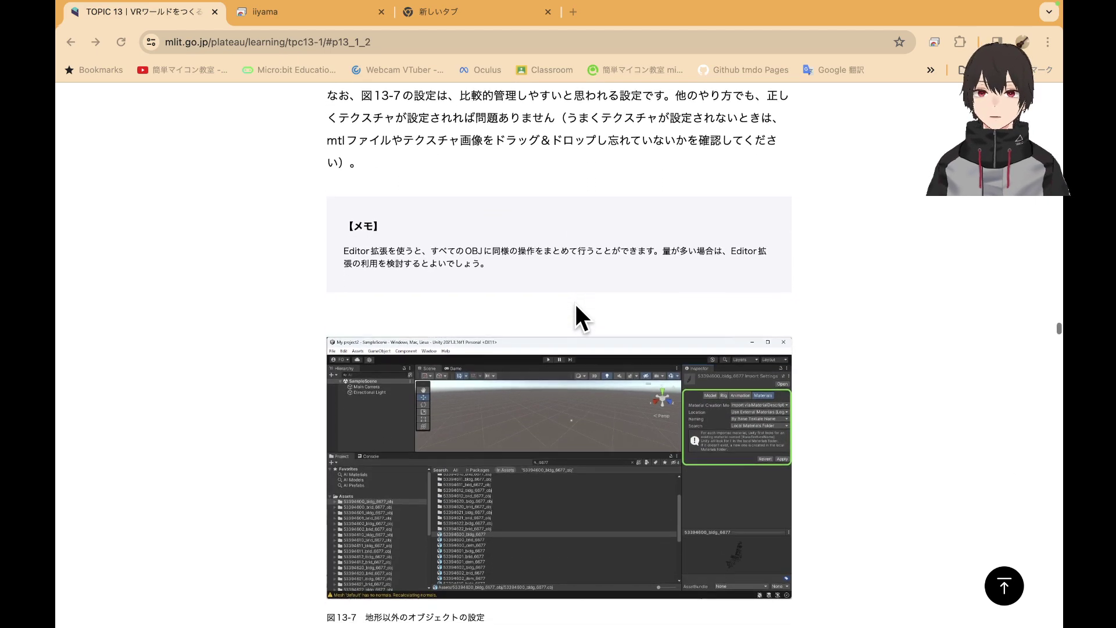
pyautogui.scroll(-3, 576, 307)
pyautogui.scroll(-5, 576, 306)
pyautogui.scroll(-3, 576, 306)
pyautogui.scroll(-5, 576, 307)
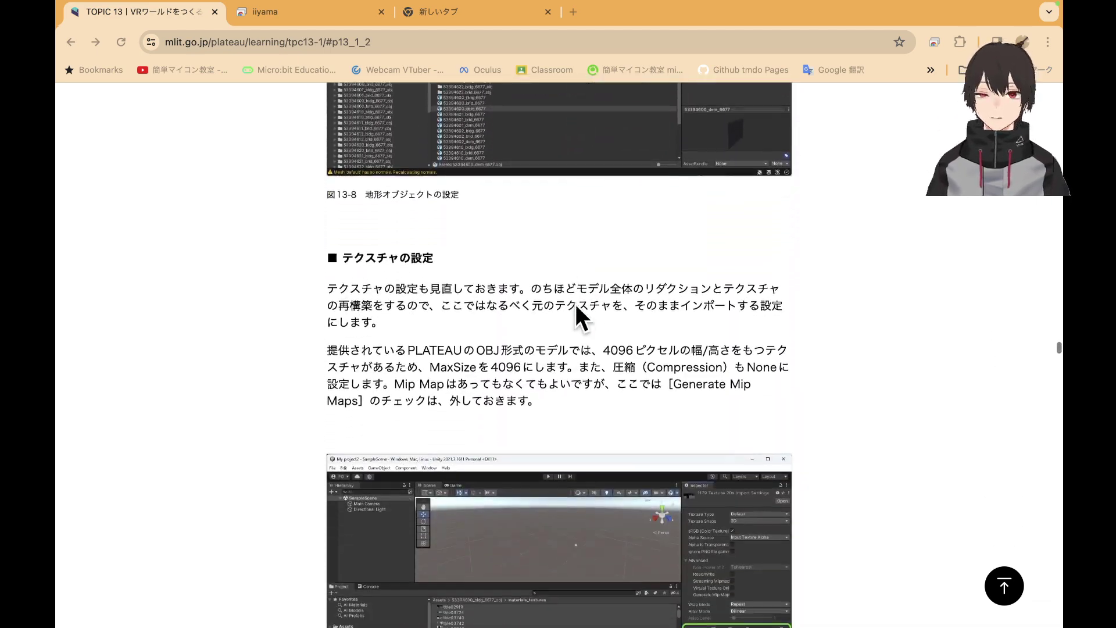
pyautogui.scroll(-3, 575, 306)
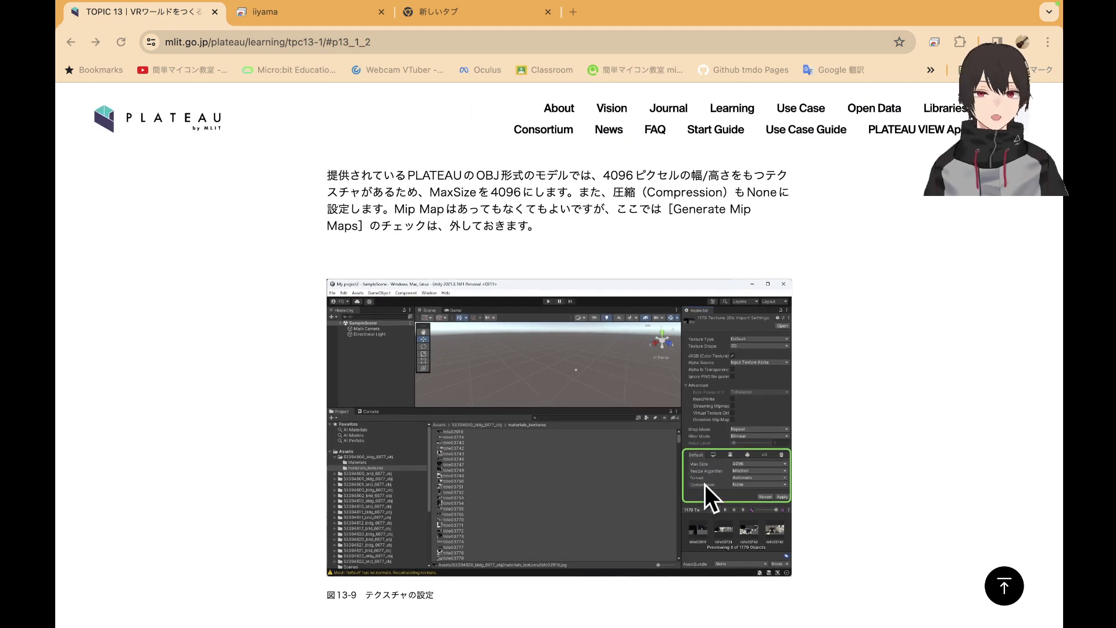
pyautogui.keyDown('ctrl'); pyautogui.scroll(5, 865, 480); pyautogui.keyUp('ctrl')
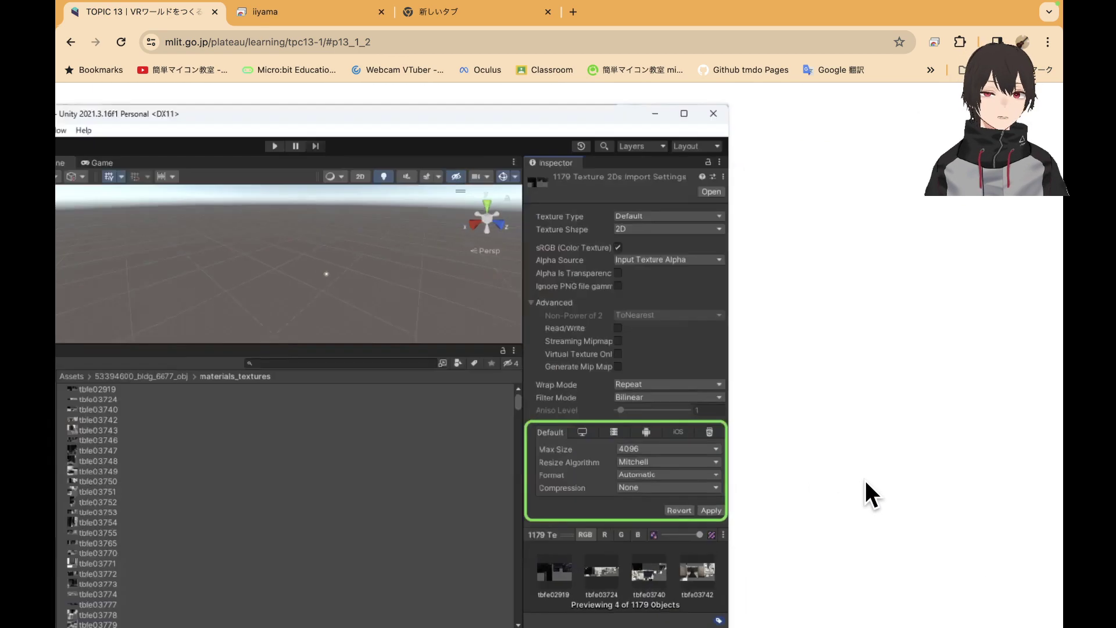
pyautogui.keyDown('ctrl'); pyautogui.scroll(3, 865, 480); pyautogui.keyUp('ctrl')
pyautogui.hscroll(-5, 861, 495)
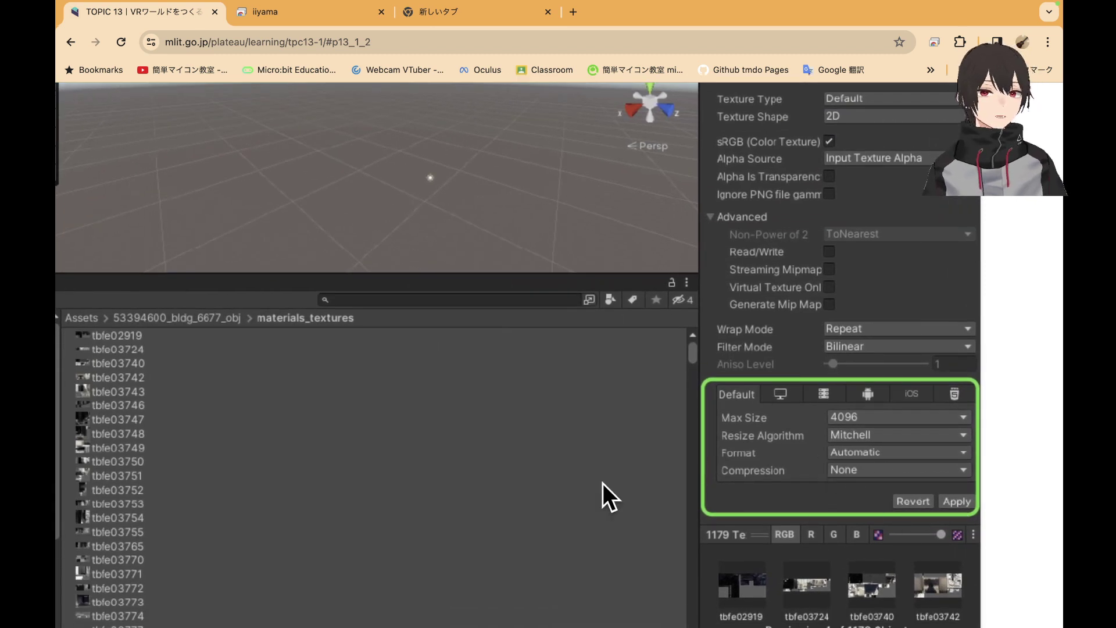
pyautogui.keyDown('ctrl'); pyautogui.scroll(-2, 491, 480); pyautogui.keyUp('ctrl')
pyautogui.keyDown('ctrl'); pyautogui.scroll(-3, 490, 480); pyautogui.keyUp('ctrl')
pyautogui.keyDown('ctrl'); pyautogui.scroll(-3, 494, 480); pyautogui.keyUp('ctrl')
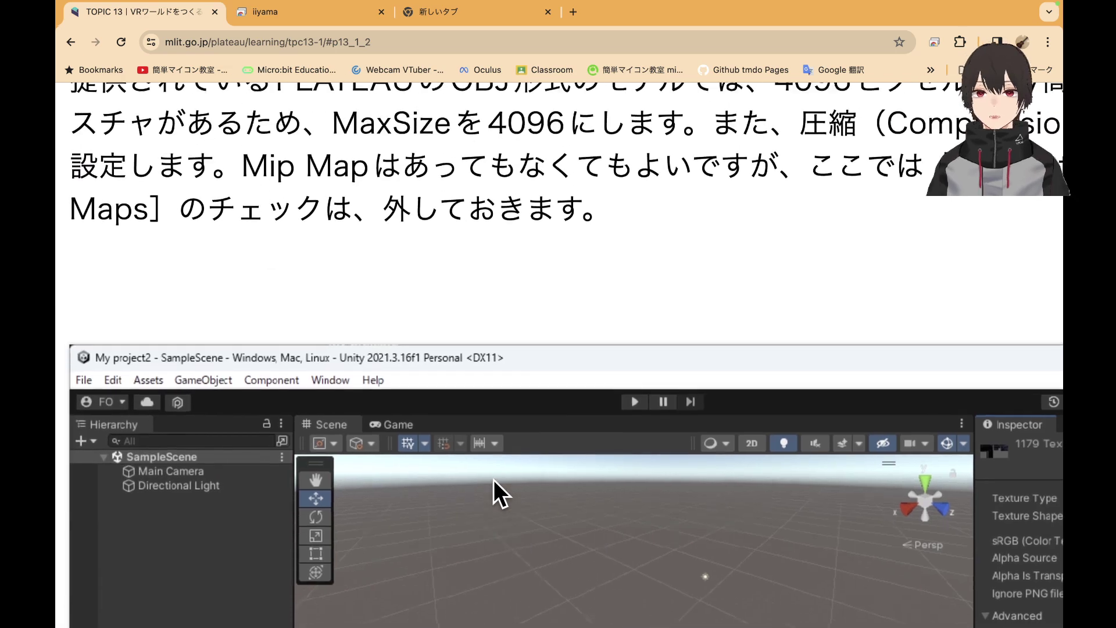
pyautogui.scroll(3, 493, 479)
pyautogui.hscroll(1, 494, 480)
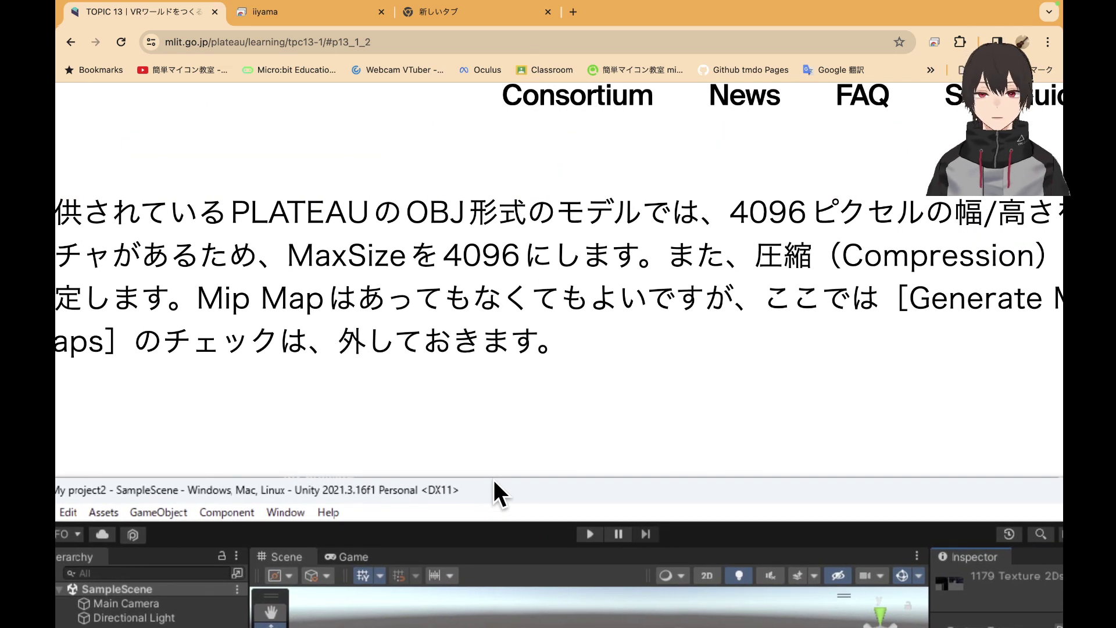
pyautogui.hscroll(1, 494, 480)
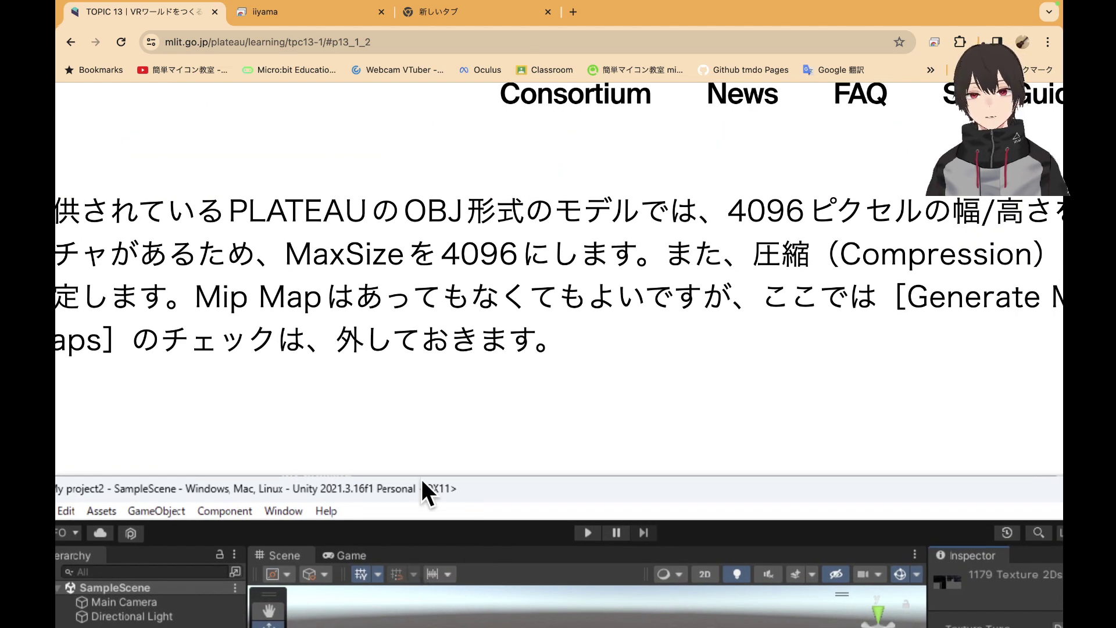
pyautogui.keyDown('ctrl'); pyautogui.scroll(-2, 404, 457); pyautogui.keyUp('ctrl')
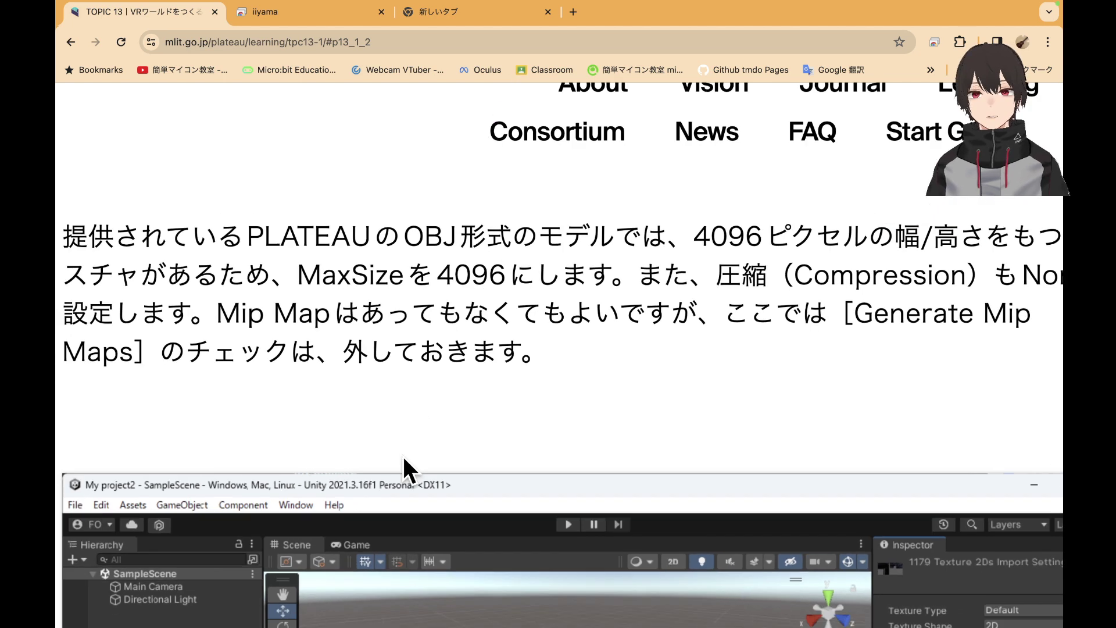
pyautogui.keyDown('ctrl'); pyautogui.scroll(2, 403, 456); pyautogui.keyUp('ctrl')
pyautogui.keyDown('ctrl'); pyautogui.scroll(-2, 403, 456); pyautogui.keyUp('ctrl')
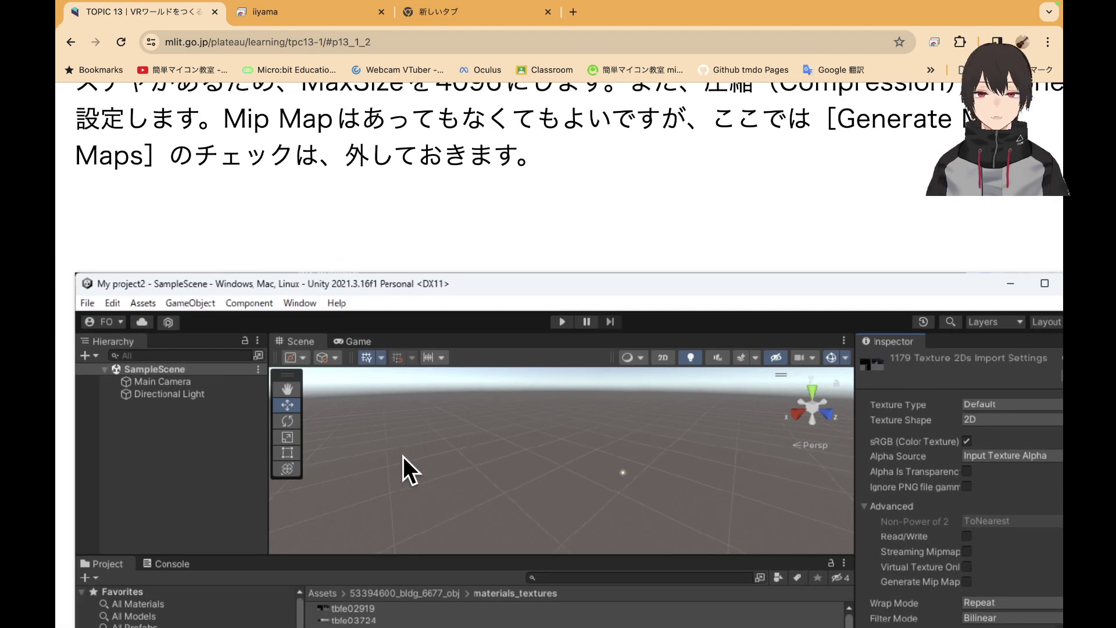
pyautogui.scroll(-2, 404, 480)
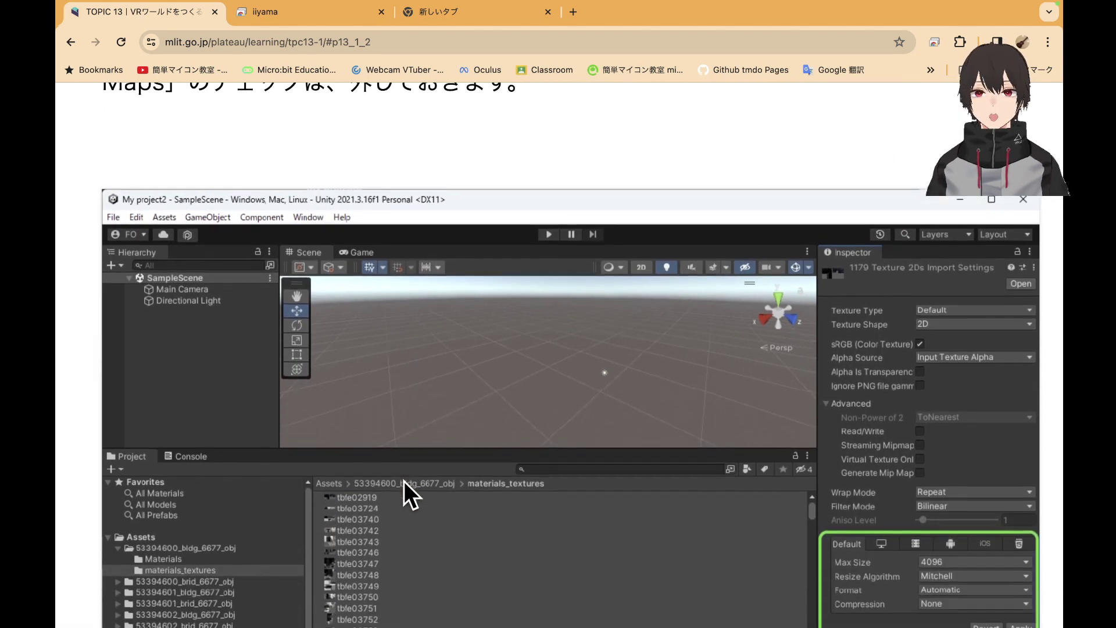
pyautogui.scroll(-2, 404, 480)
pyautogui.scroll(-2, 403, 480)
pyautogui.scroll(-3, 404, 481)
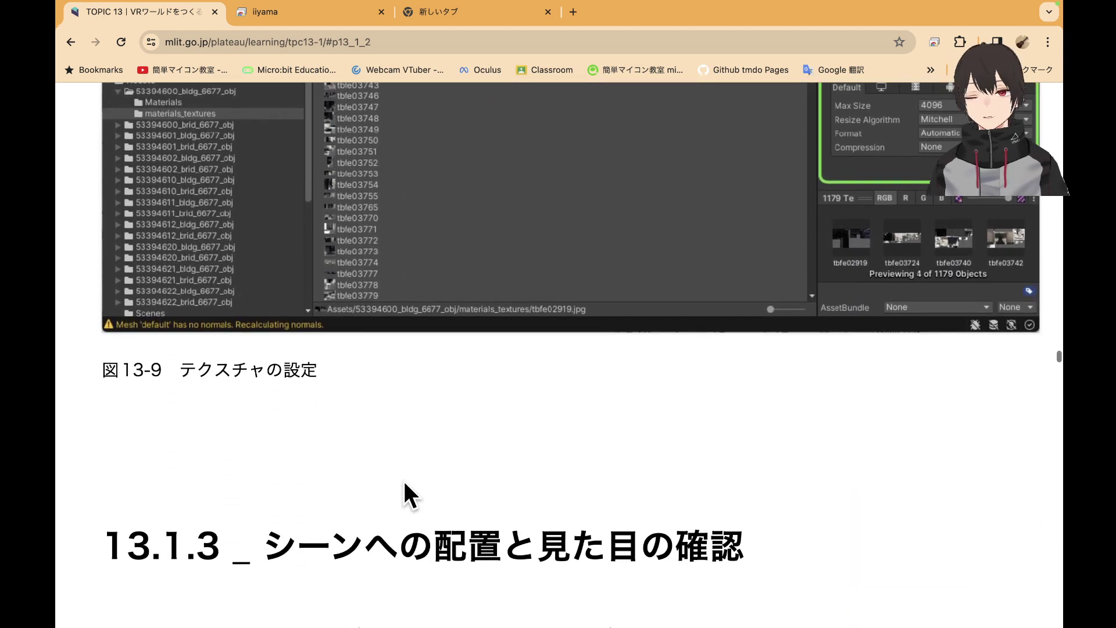
pyautogui.scroll(-1, 404, 481)
pyautogui.scroll(-2, 403, 480)
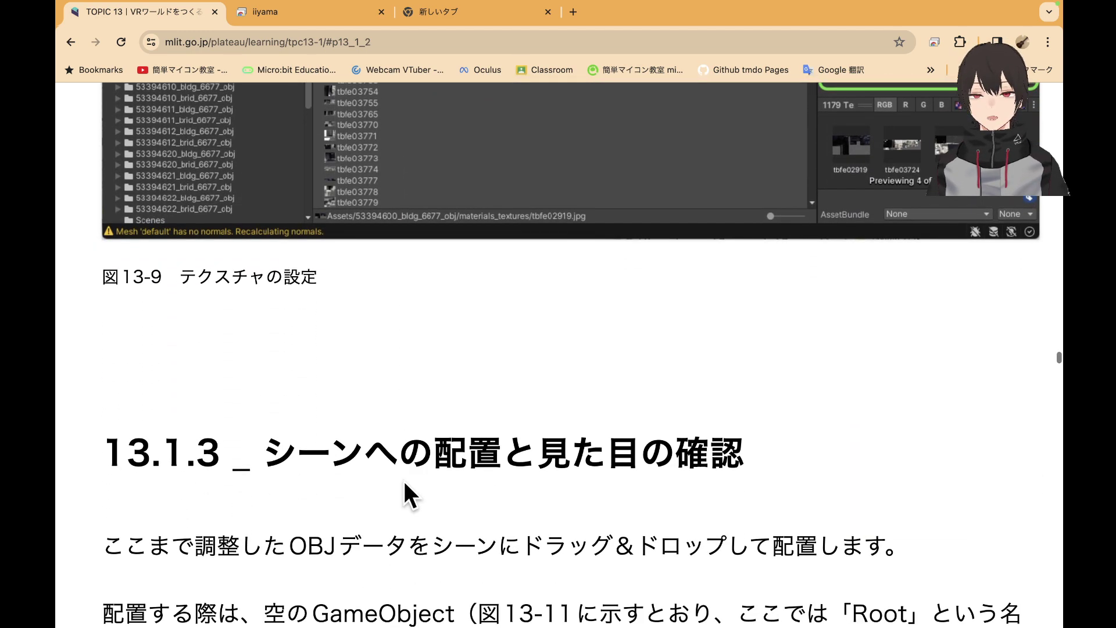
pyautogui.scroll(6, 403, 479)
pyautogui.scroll(1, 410, 485)
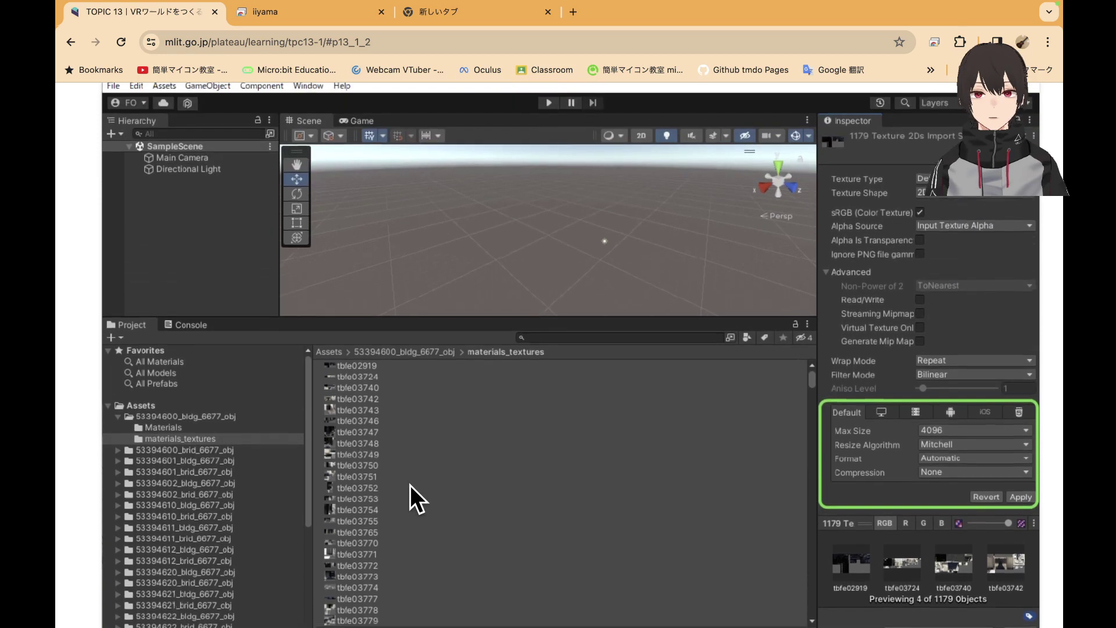
pyautogui.scroll(1, 410, 485)
pyautogui.scroll(2, 410, 485)
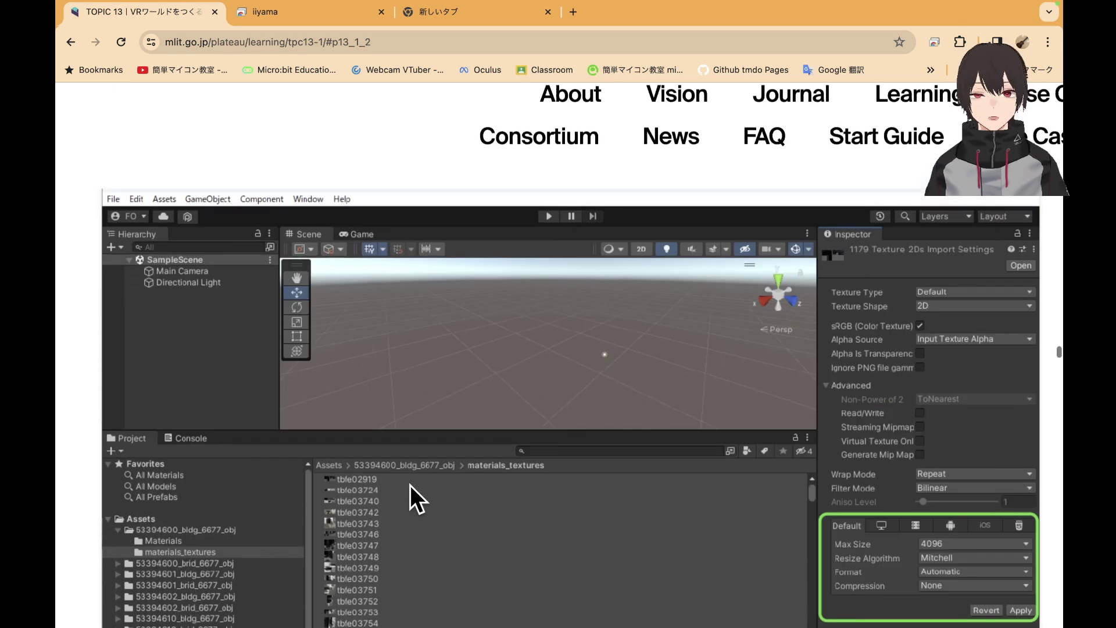
pyautogui.scroll(-1, 410, 485)
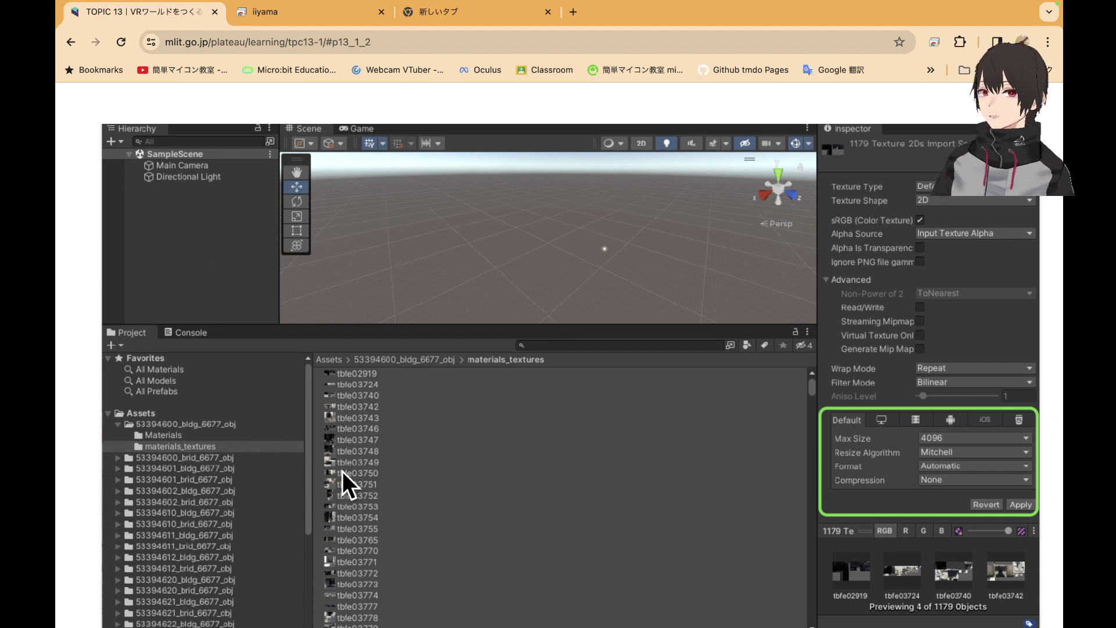
pyautogui.scroll(-1, 260, 194)
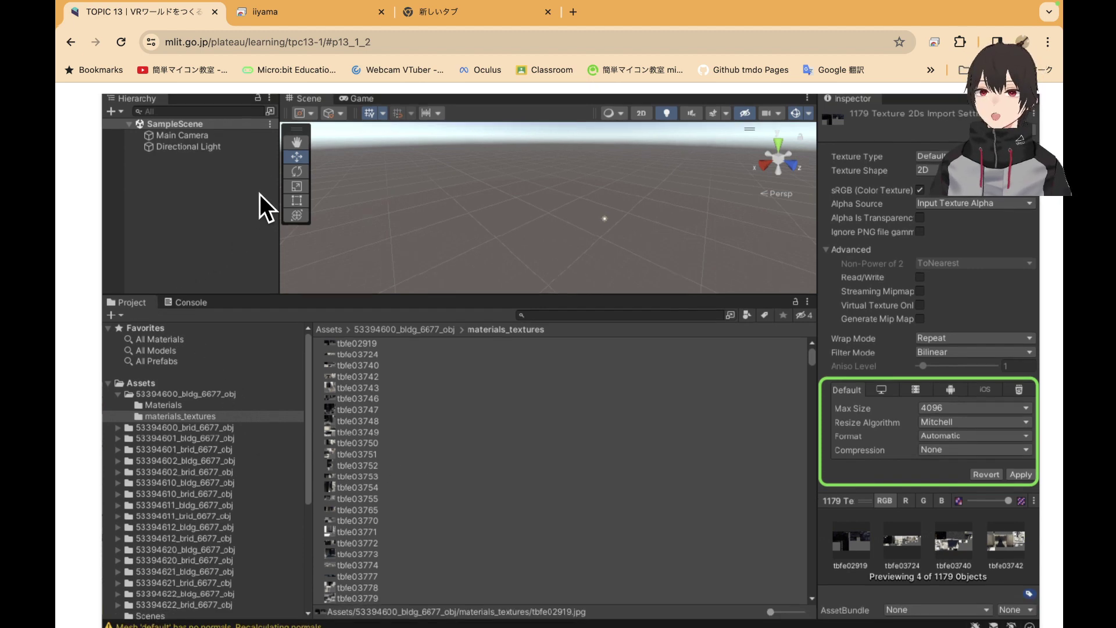
# In the remote Unity session, inspect the tkjp200235 texture's import settings in 53394610_brid_6677_obj
pyautogui.click(289, 18)
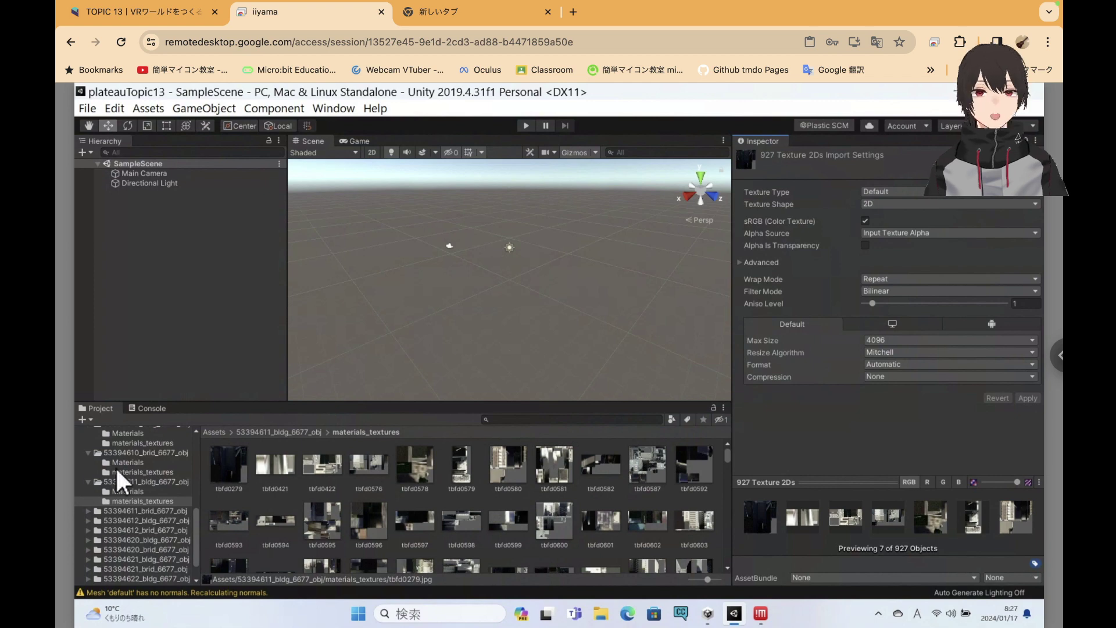
pyautogui.click(146, 470)
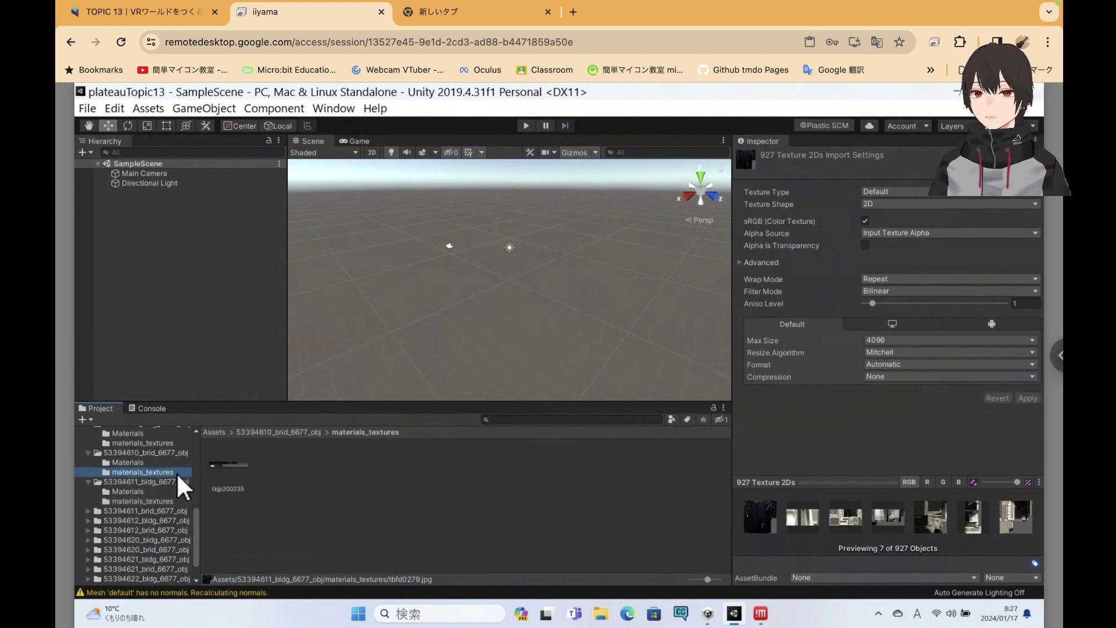
pyautogui.click(224, 474)
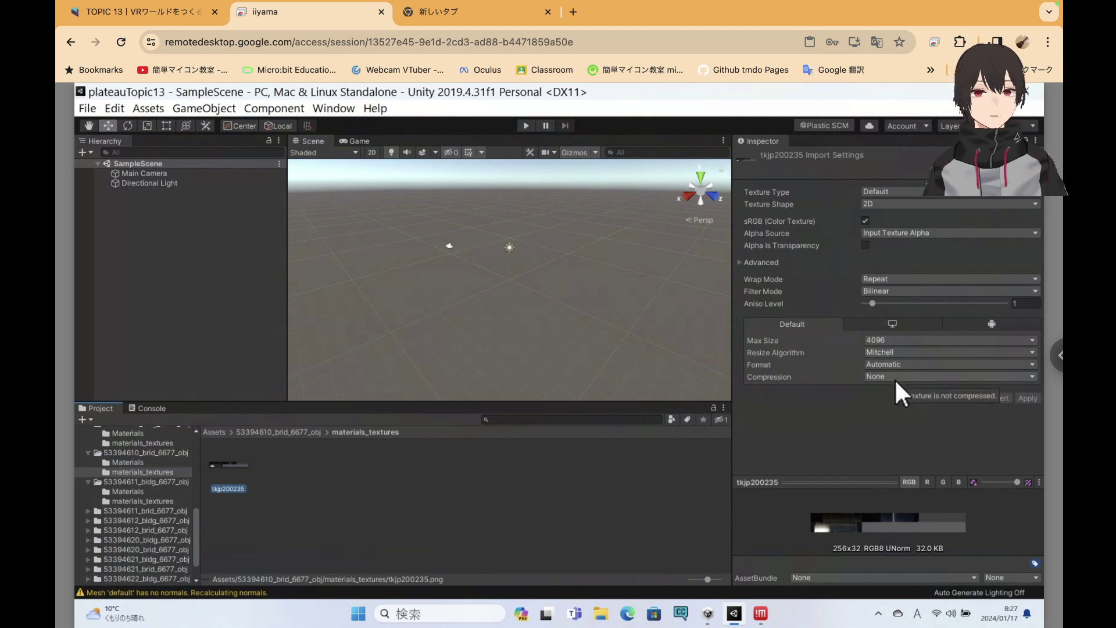
pyautogui.click(169, 498)
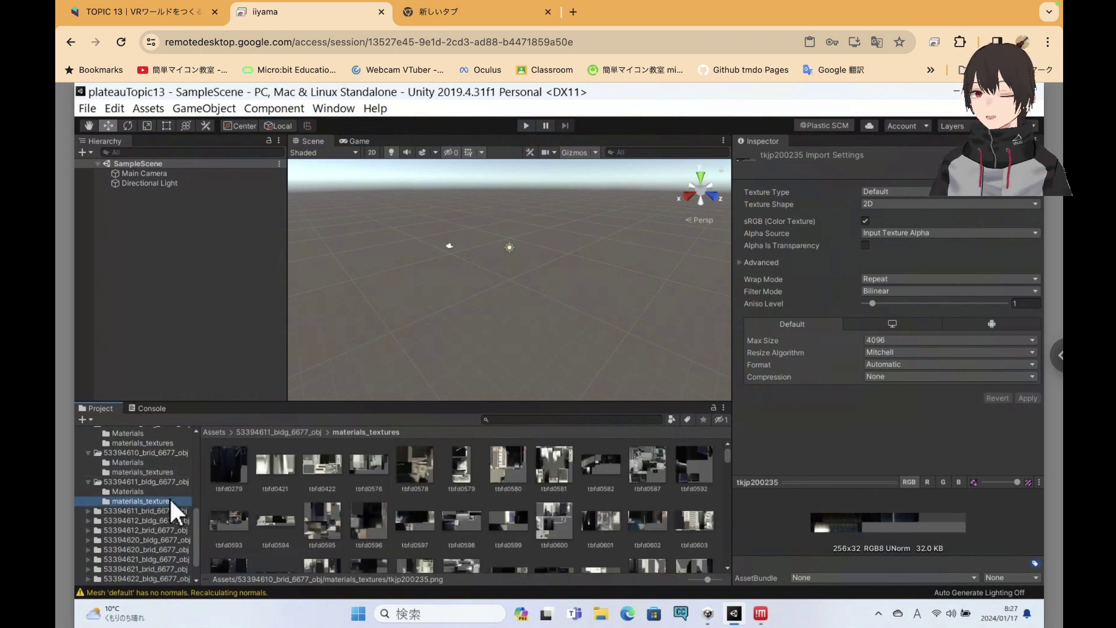
# Select all 12 textures in 53394611_brid_6677_obj/materials_textures
pyautogui.click(86, 509)
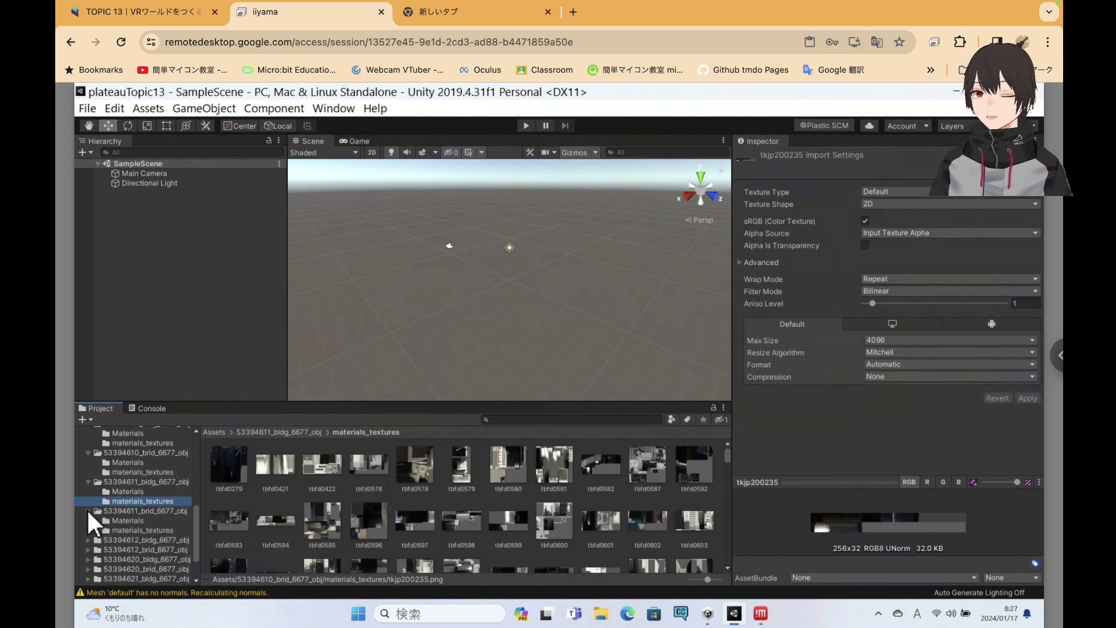
pyautogui.click(138, 528)
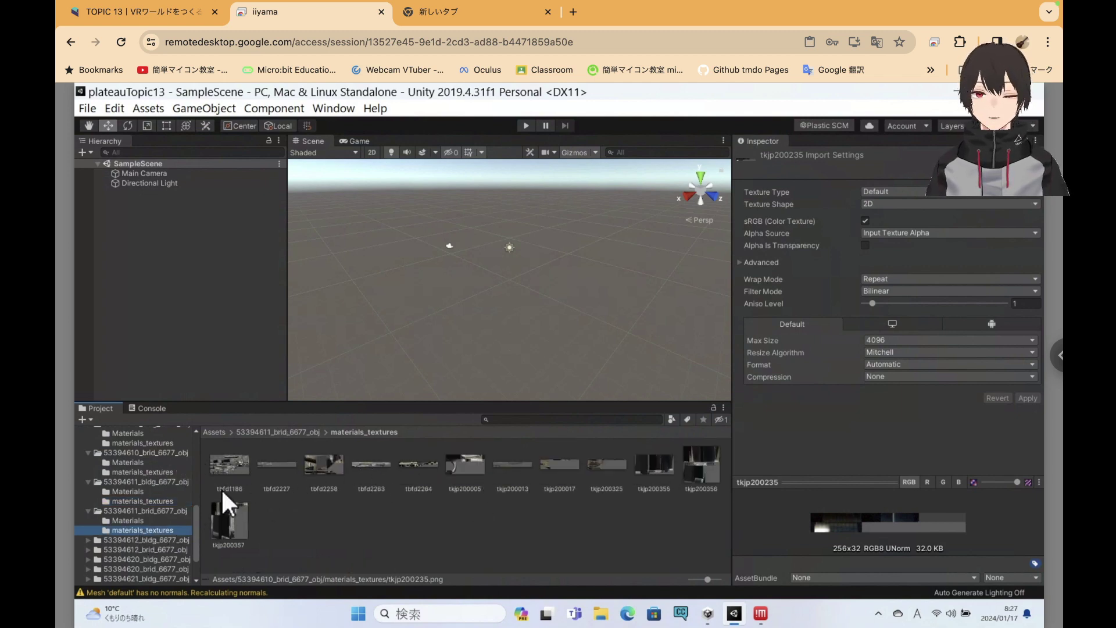
pyautogui.click(231, 466)
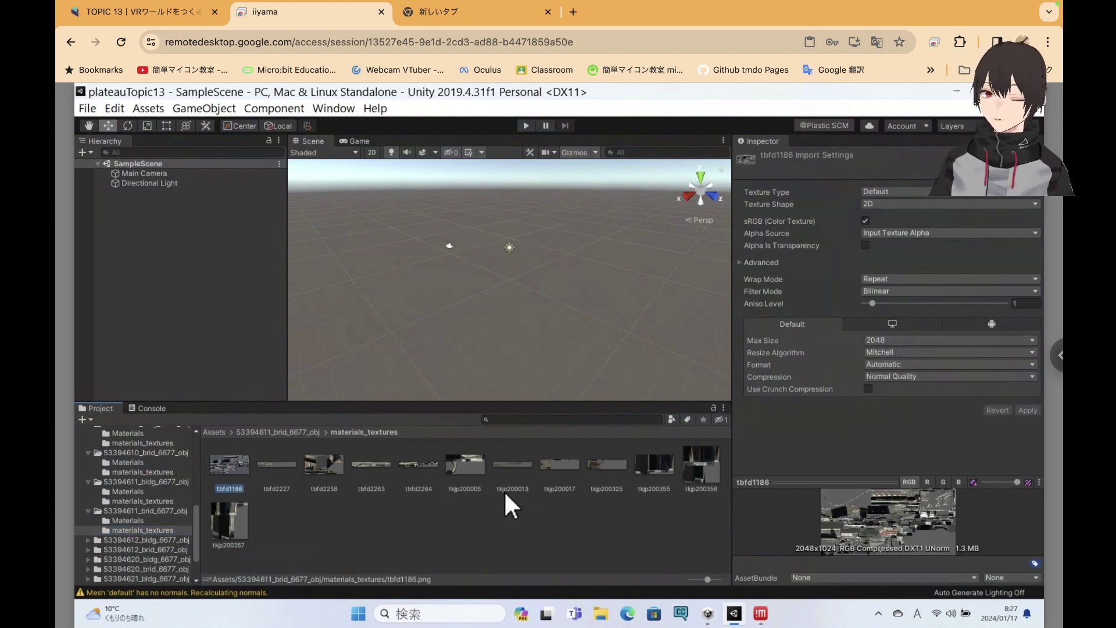
pyautogui.hotkey('ctrl', 'a')
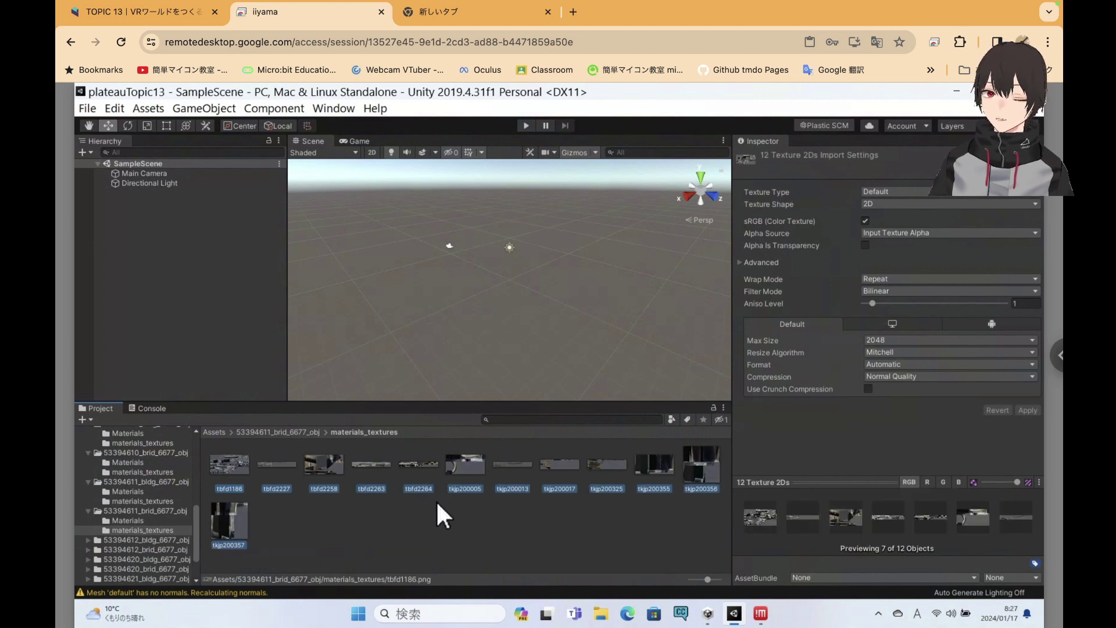
# Set the 12 textures to Max Size 4096 and Compression None, and apply
pyautogui.click(880, 340)
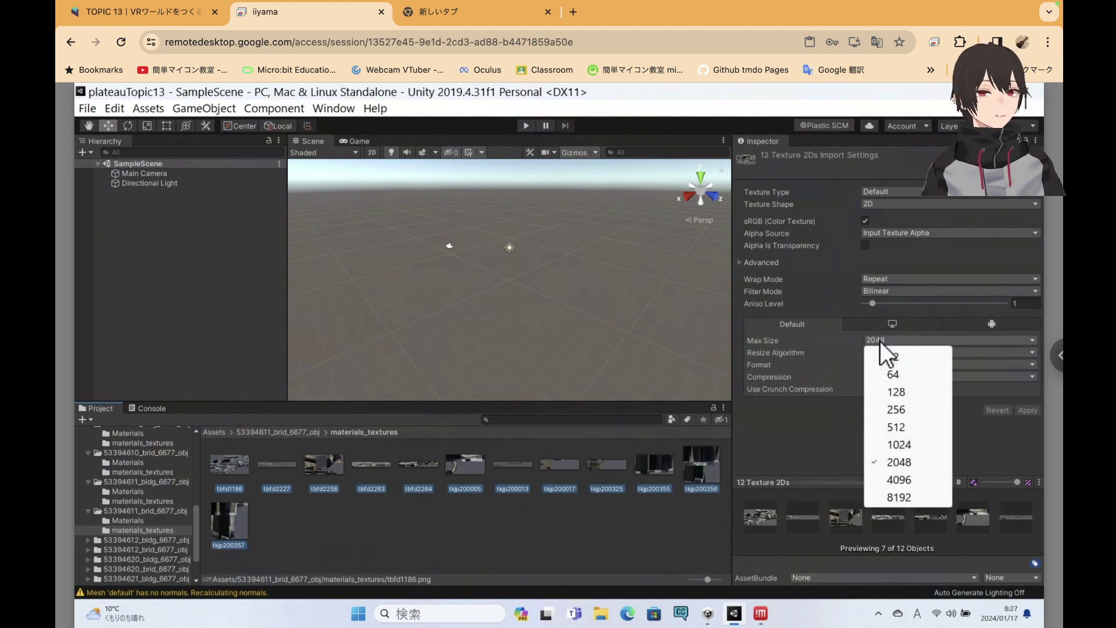
pyautogui.click(895, 479)
pyautogui.click(929, 366)
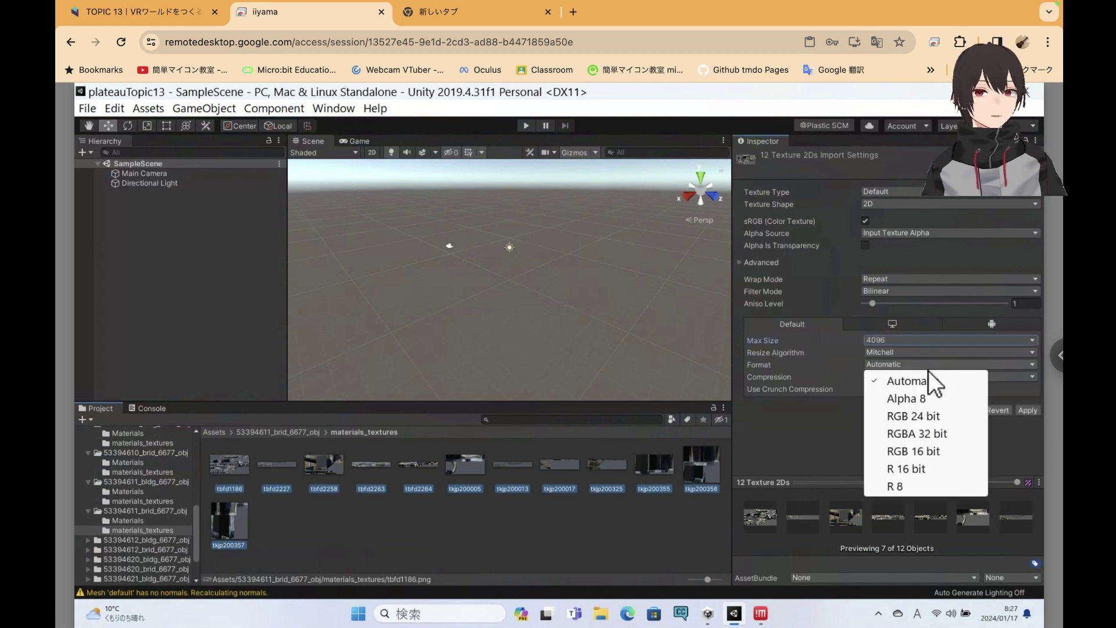
pyautogui.click(919, 368)
pyautogui.click(918, 377)
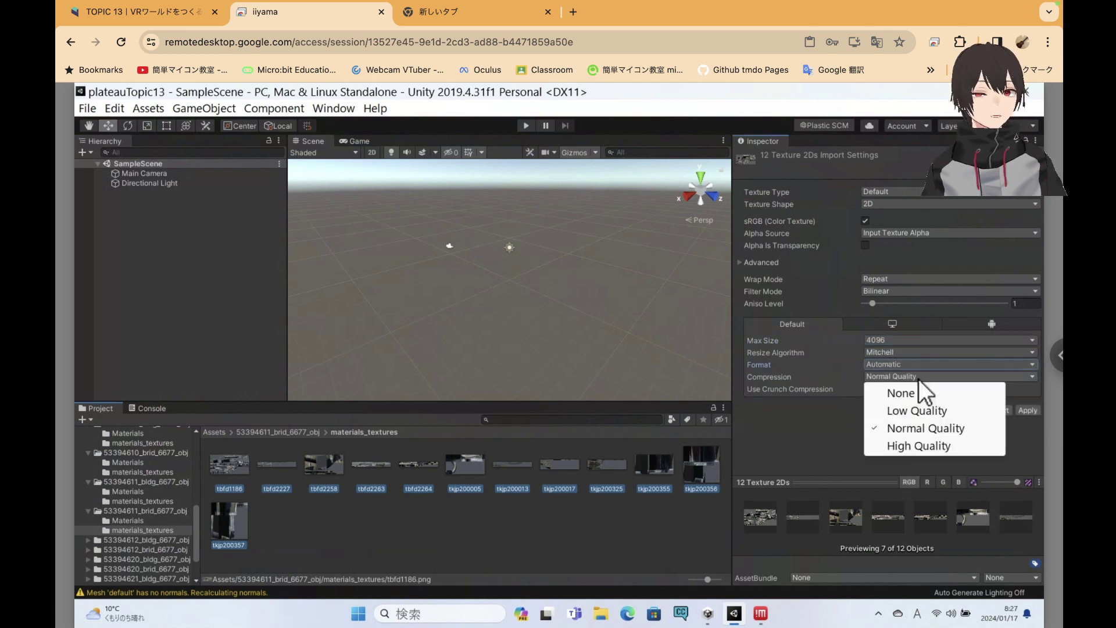
pyautogui.click(918, 393)
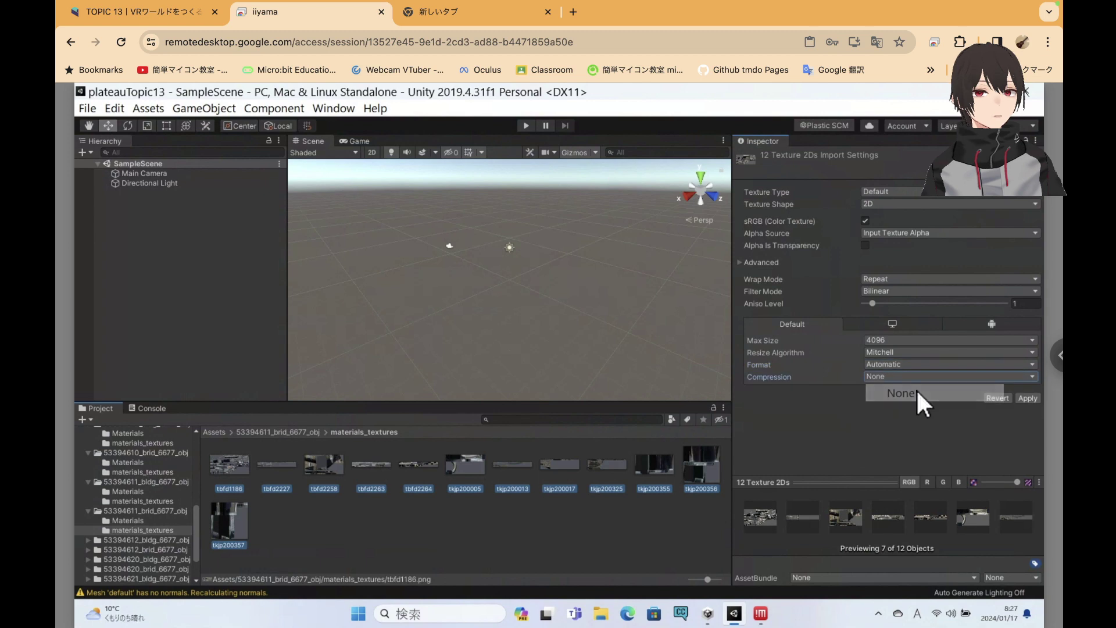
pyautogui.click(1025, 398)
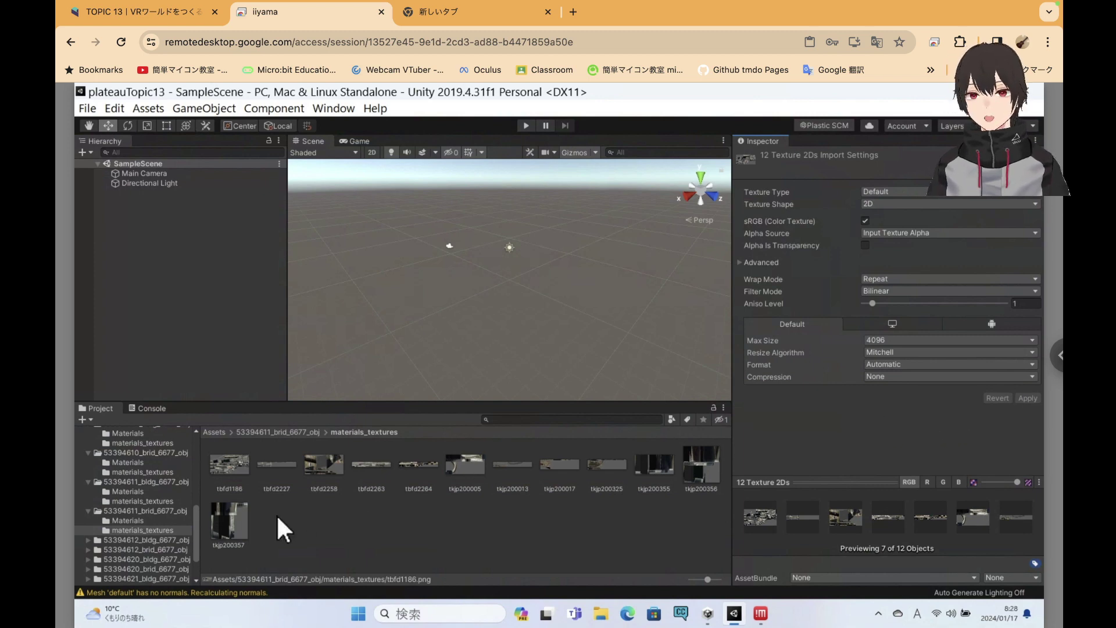
pyautogui.click(88, 540)
# Select all 1025 textures in 53394612_bldg_6677_obj/materials_textures
pyautogui.click(145, 559)
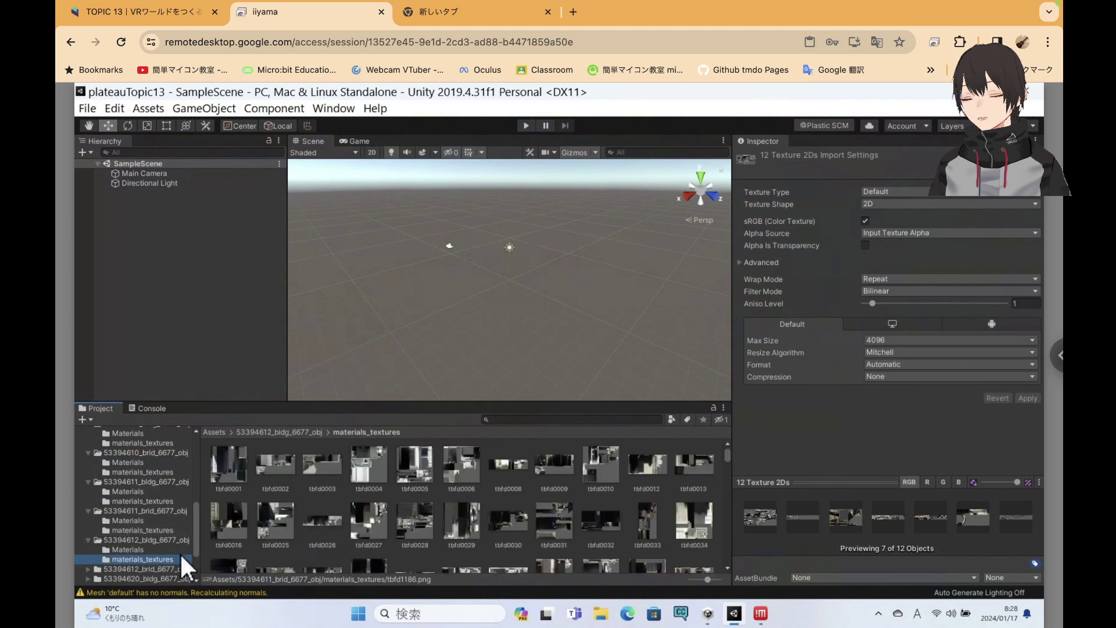
pyautogui.click(225, 465)
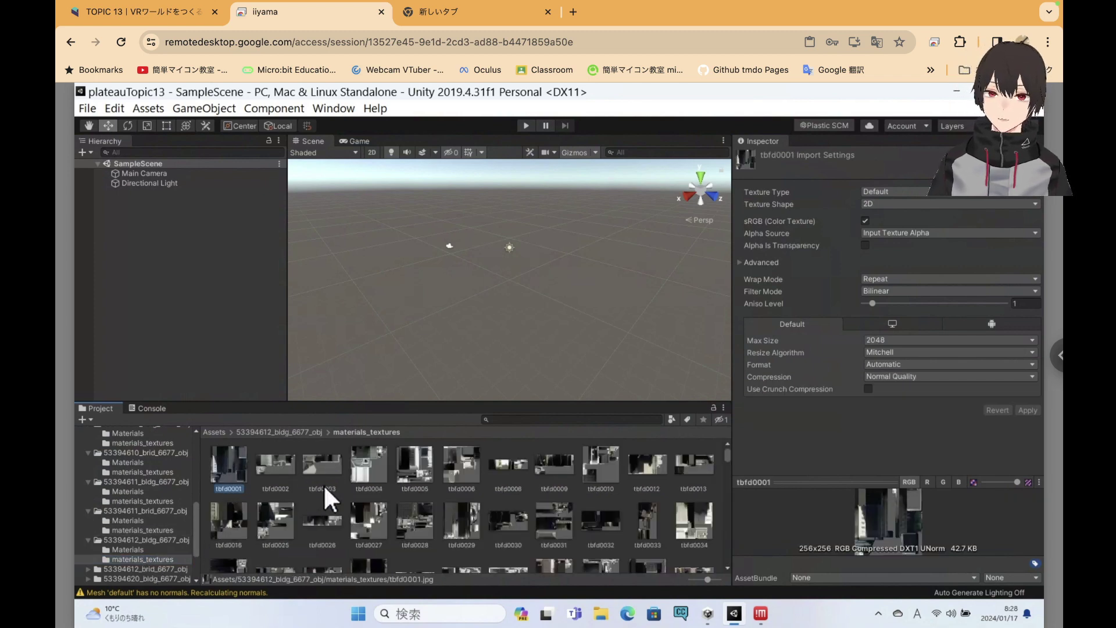
pyautogui.click(280, 467)
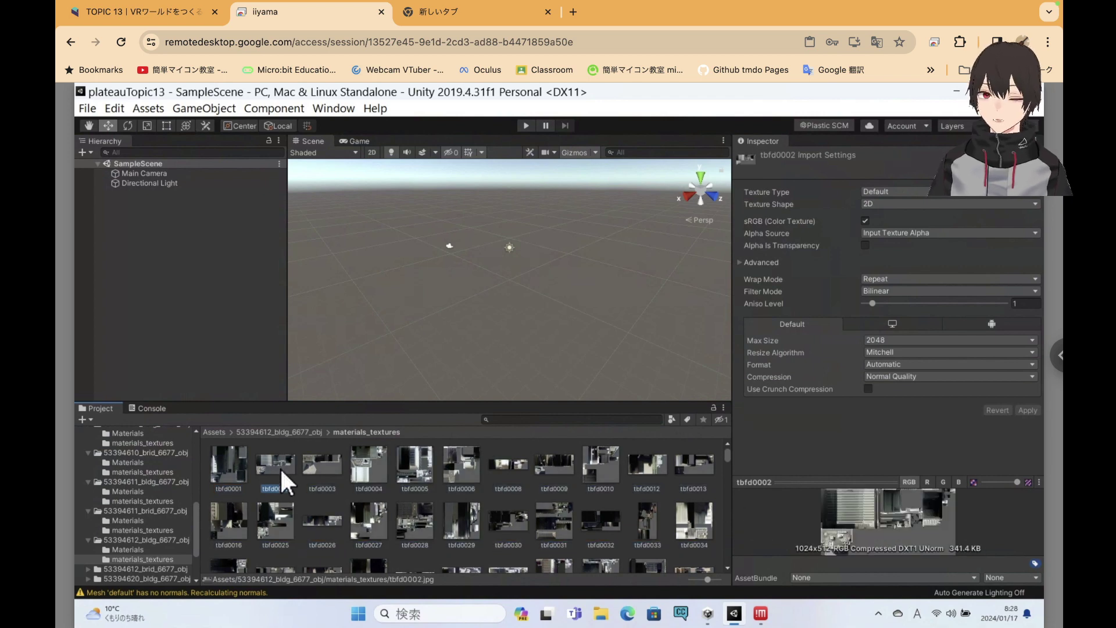
pyautogui.hotkey('ctrl', 'a')
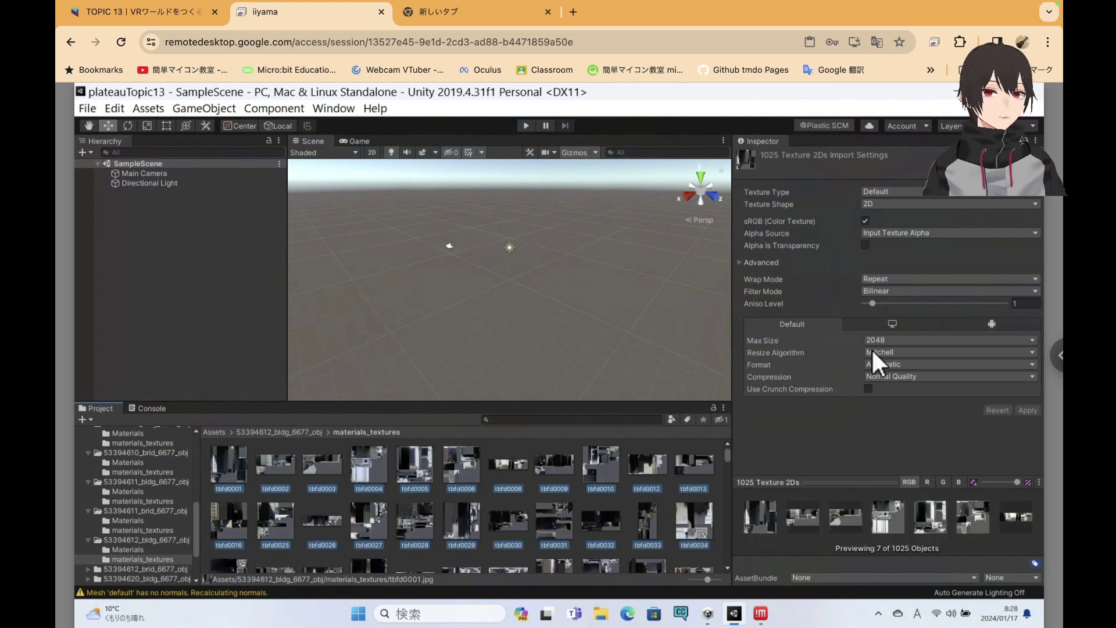
# Set Max Size to 4096 and Compression to None for the 1025 selected textures
pyautogui.click(881, 340)
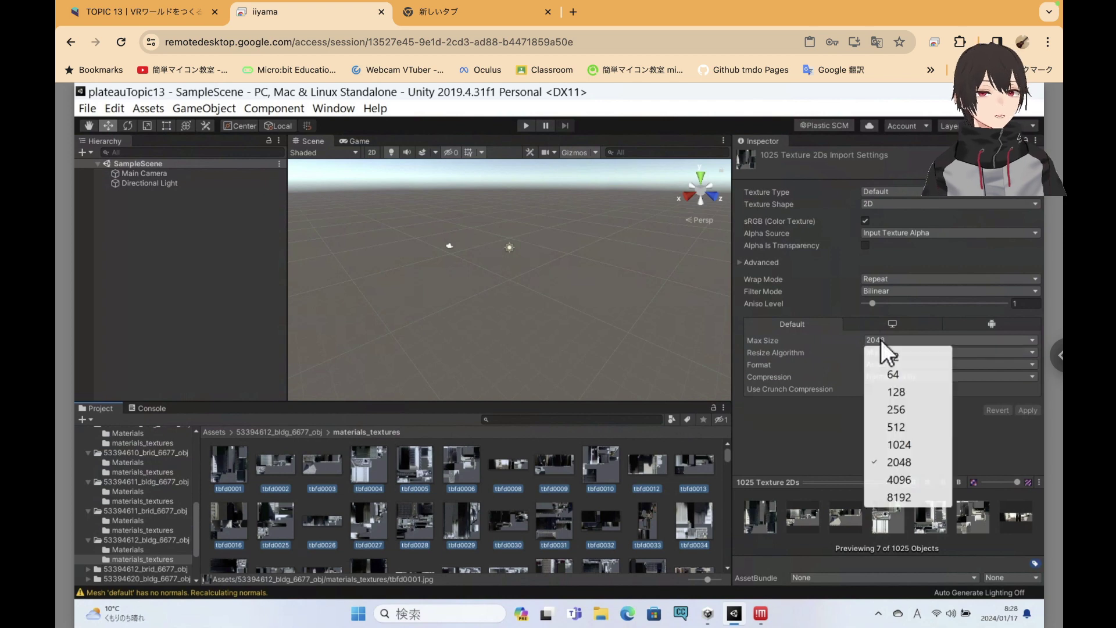
pyautogui.click(893, 478)
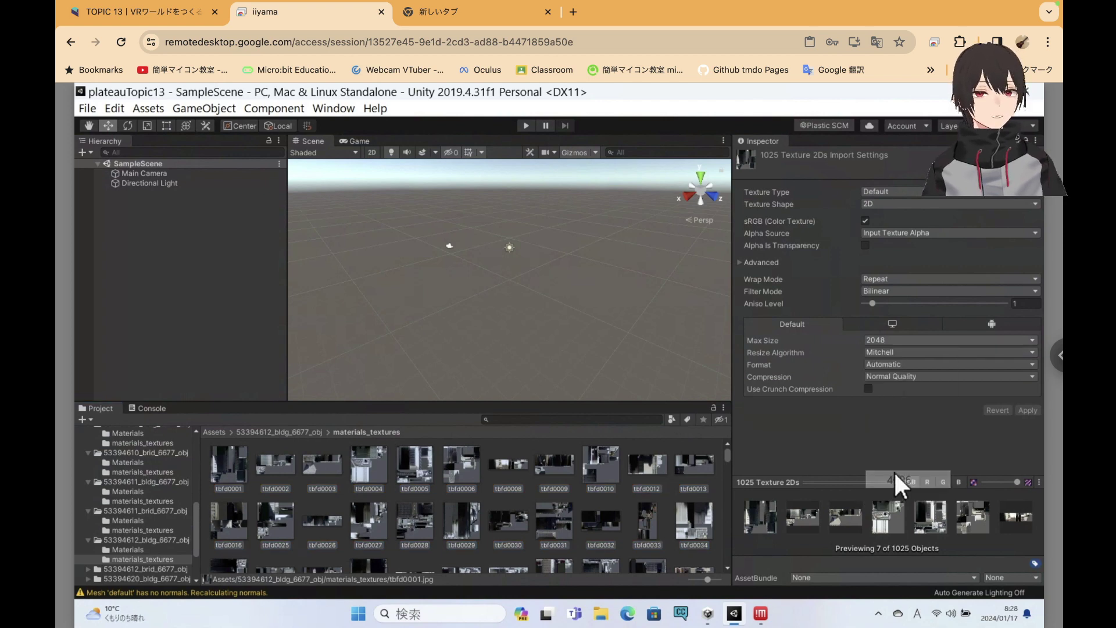
pyautogui.click(906, 376)
pyautogui.click(908, 390)
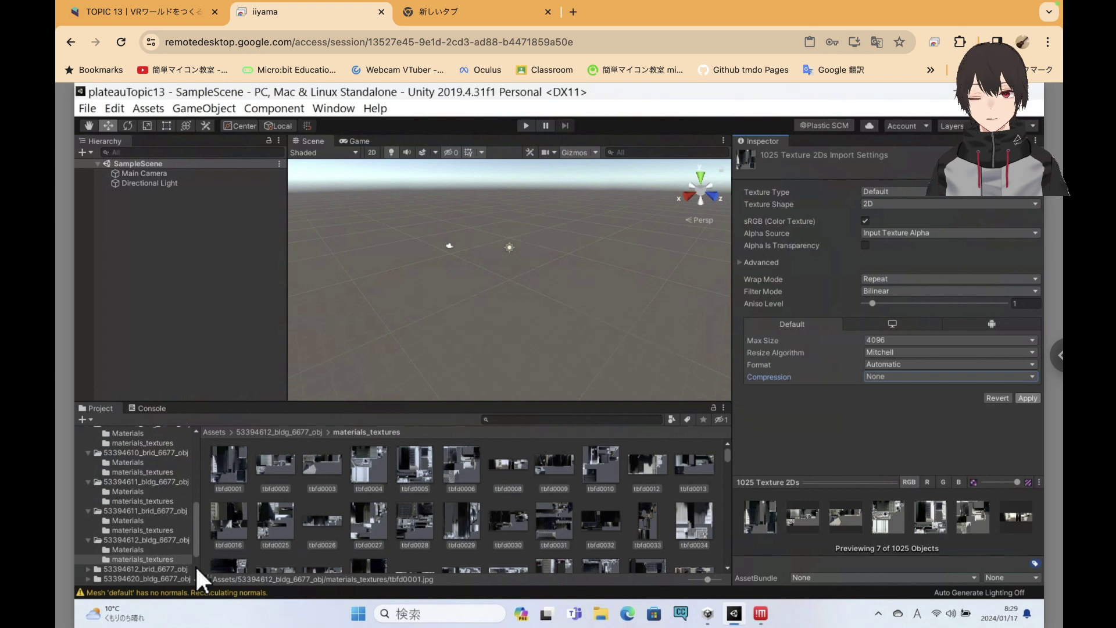
# Select the eight textures tbfd0024 through tbfd1791 in 53394612_brid_6677_obj/materials_textures
pyautogui.scroll(-3, 196, 566)
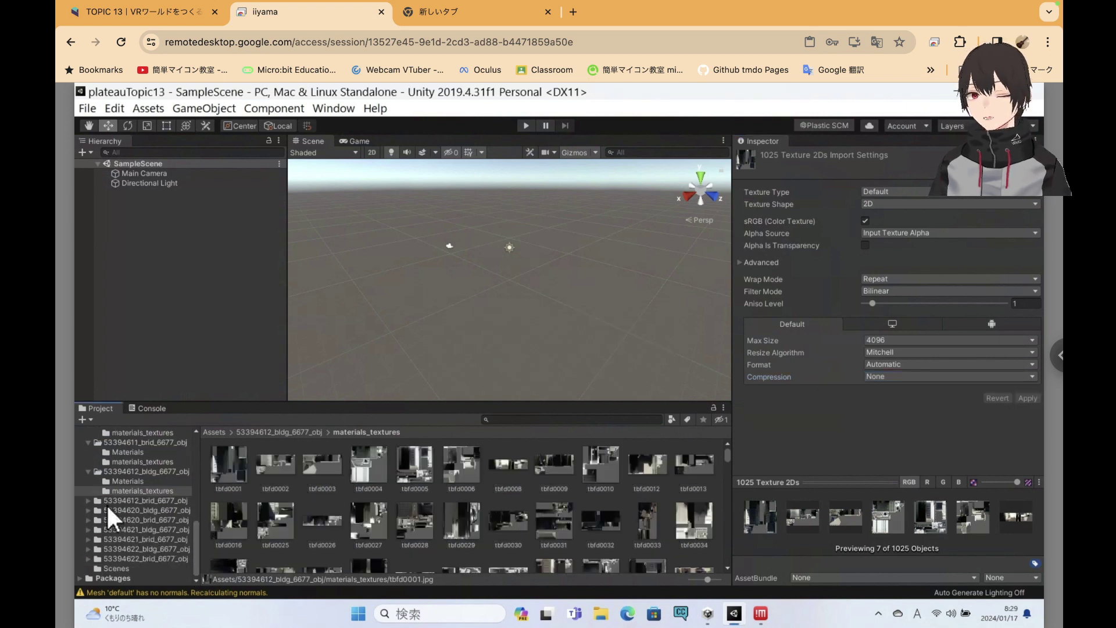
pyautogui.click(88, 500)
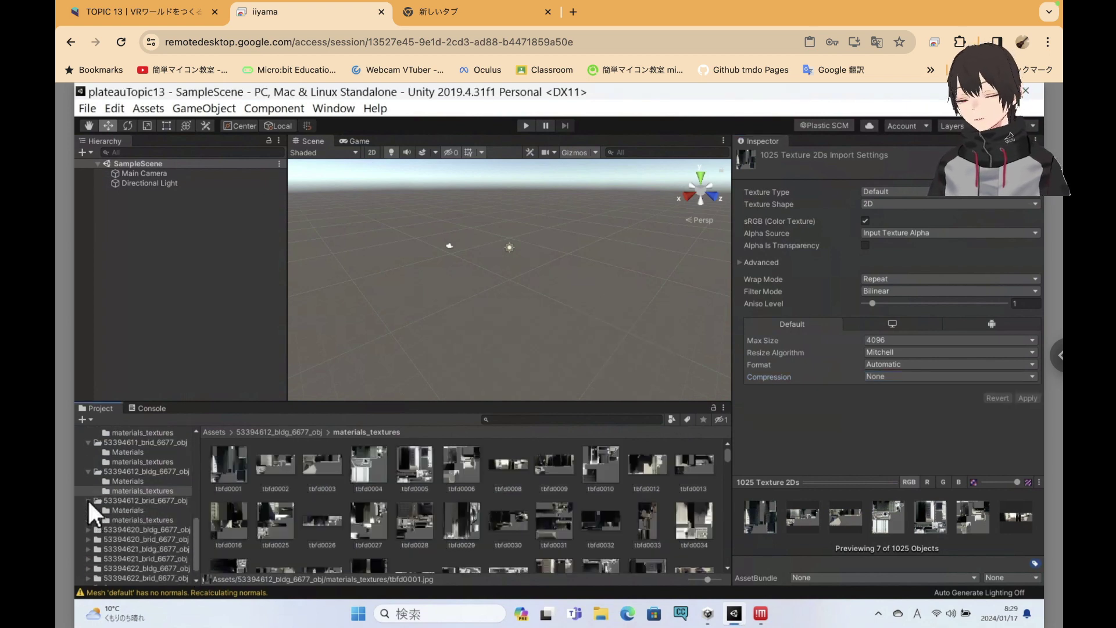
pyautogui.click(119, 519)
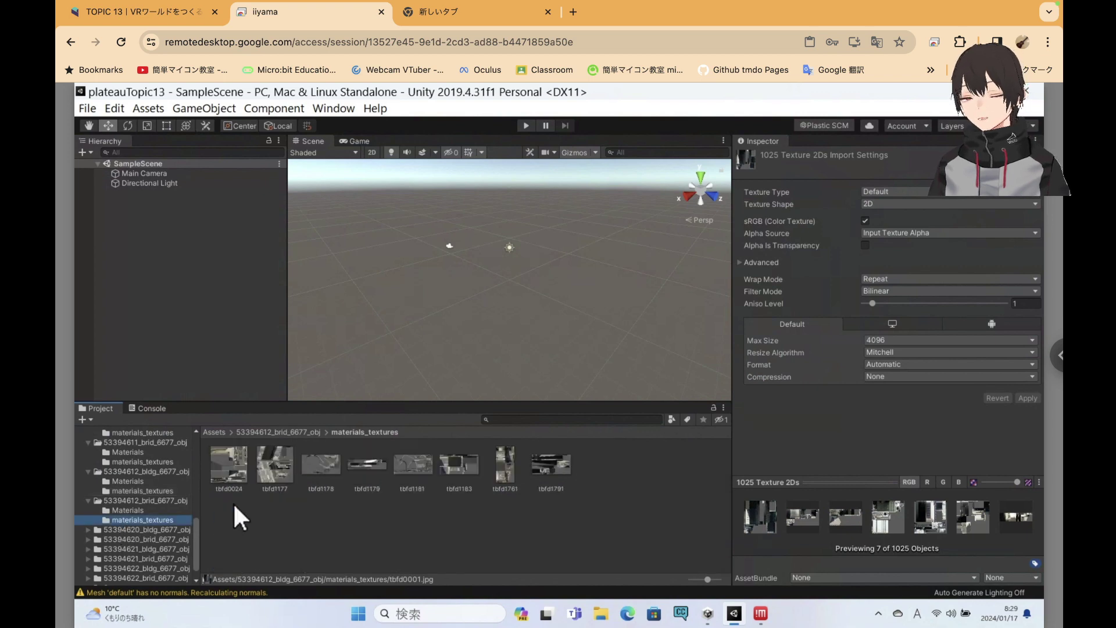
pyautogui.click(229, 470)
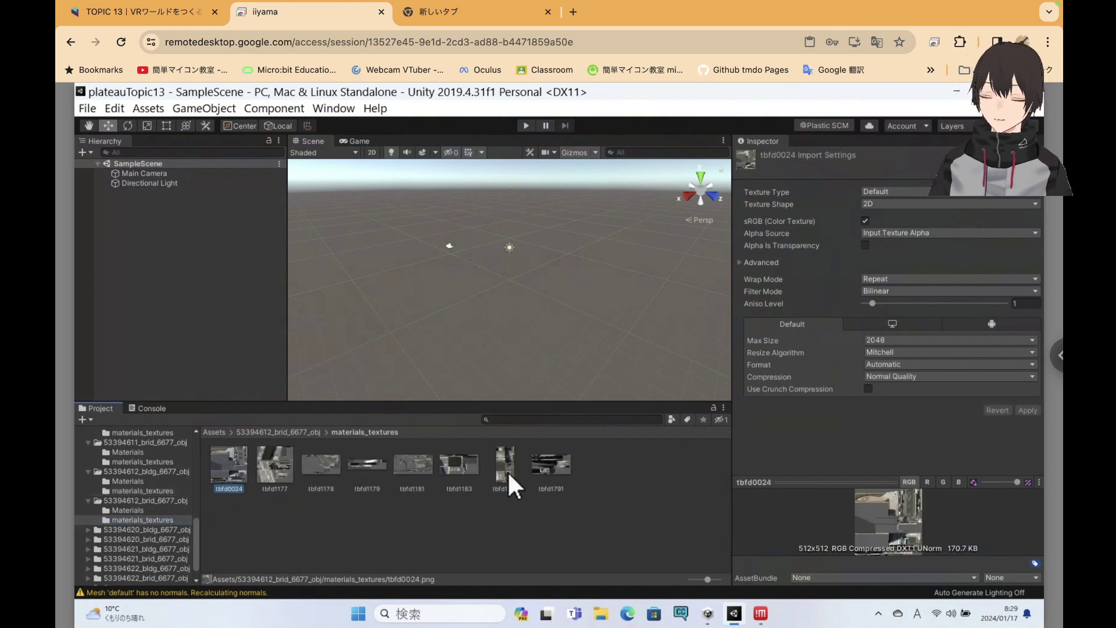
pyautogui.keyDown('shift'); pyautogui.click(563, 464); pyautogui.keyUp('shift')
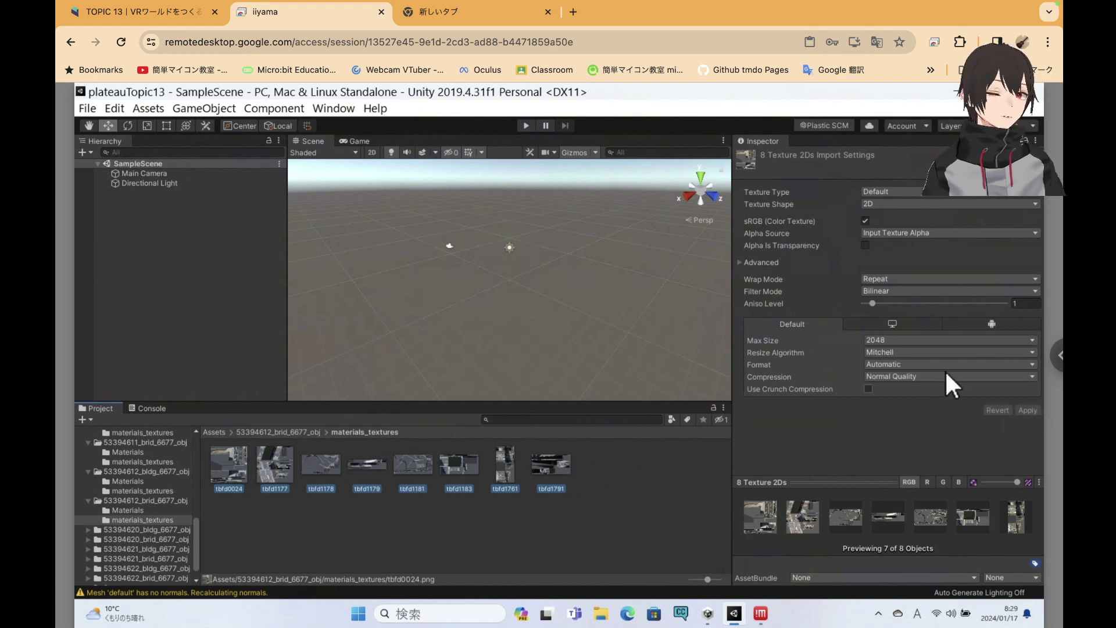
# Give the eight textures Max Size 4096 and Compression None, and apply
pyautogui.click(905, 333)
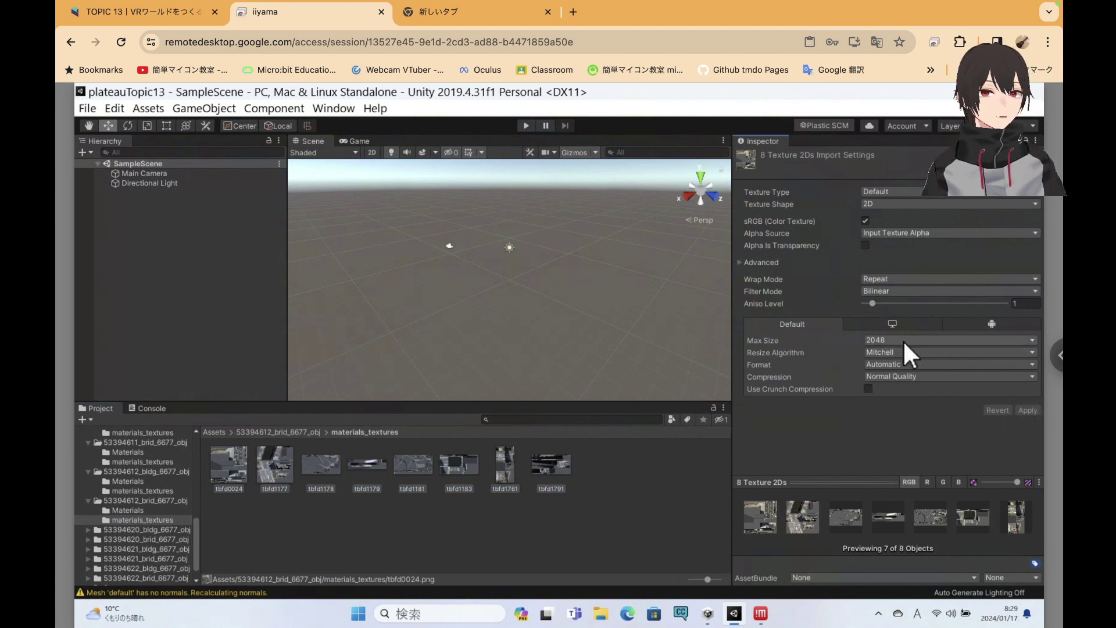
pyautogui.click(903, 340)
pyautogui.click(906, 479)
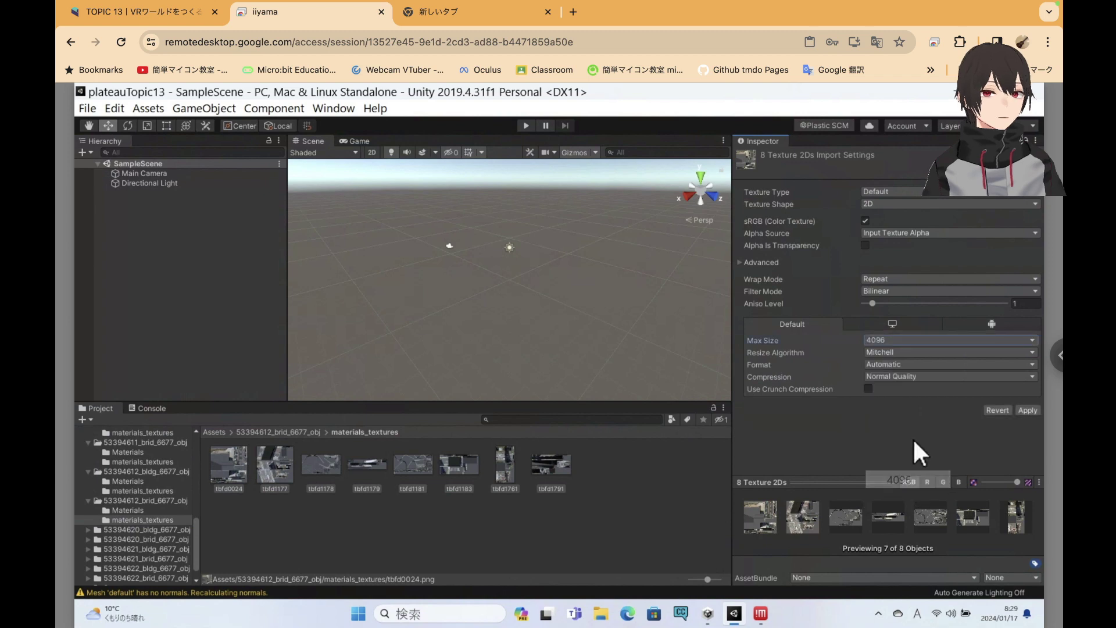
pyautogui.click(921, 375)
pyautogui.click(901, 393)
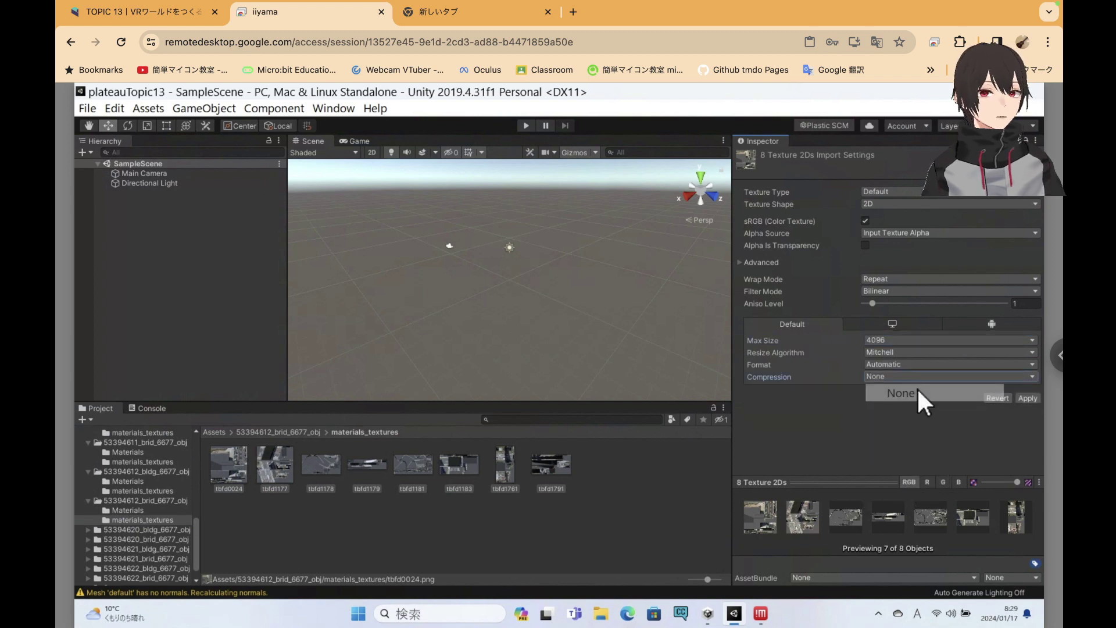
pyautogui.click(1026, 399)
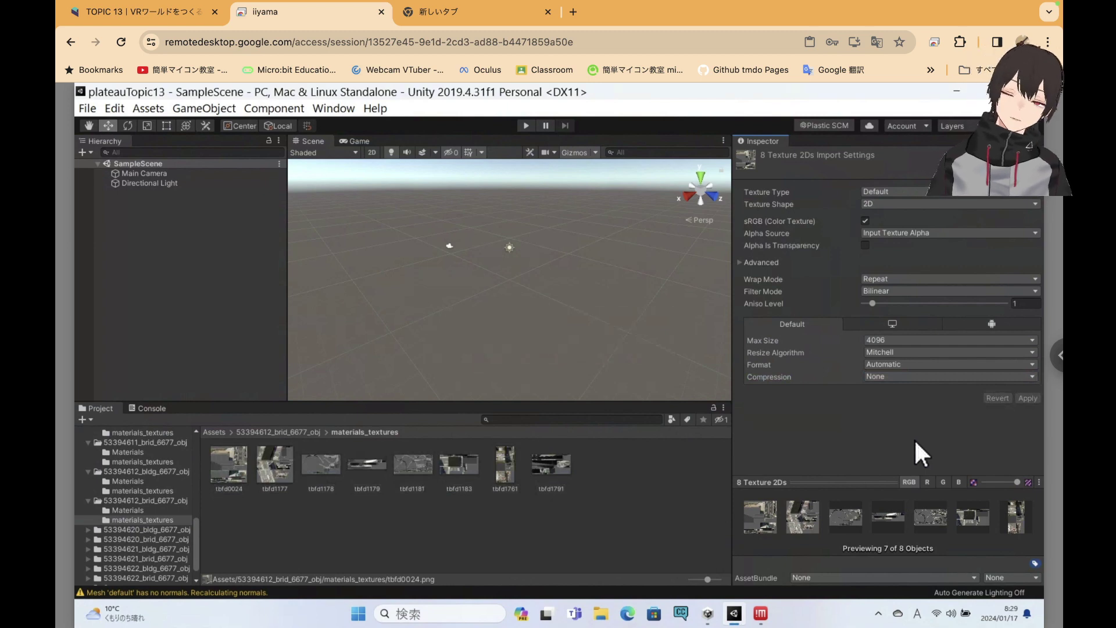
# Select all 27 textures in 53394620_bldg_6677_obj/materials_textures
pyautogui.click(89, 528)
pyautogui.click(144, 548)
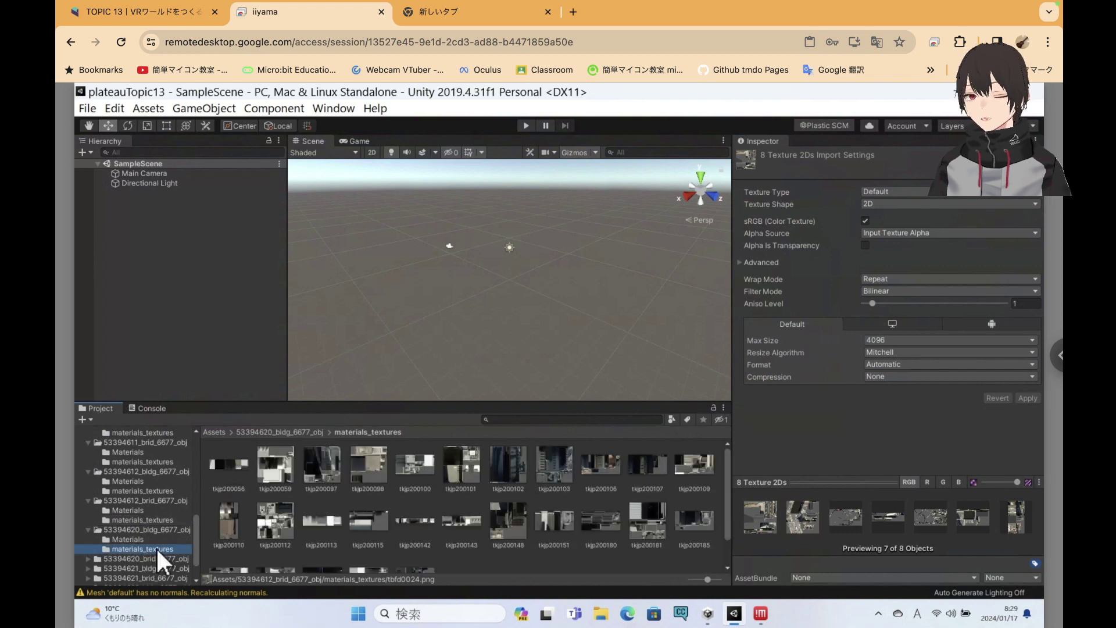
pyautogui.click(219, 474)
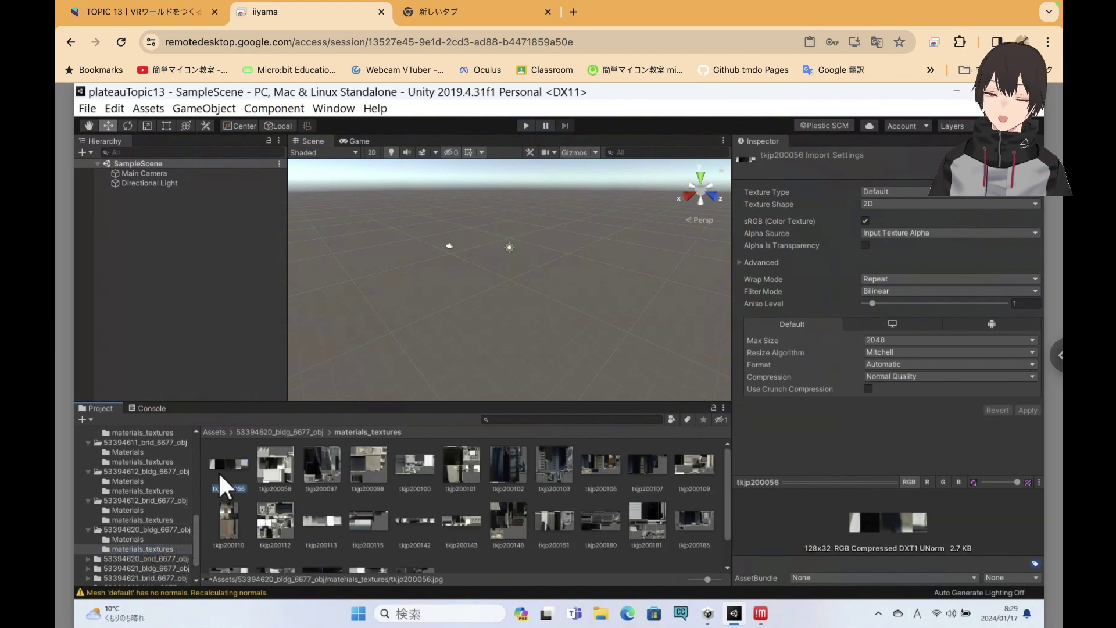
pyautogui.hotkey('ctrl', 'a')
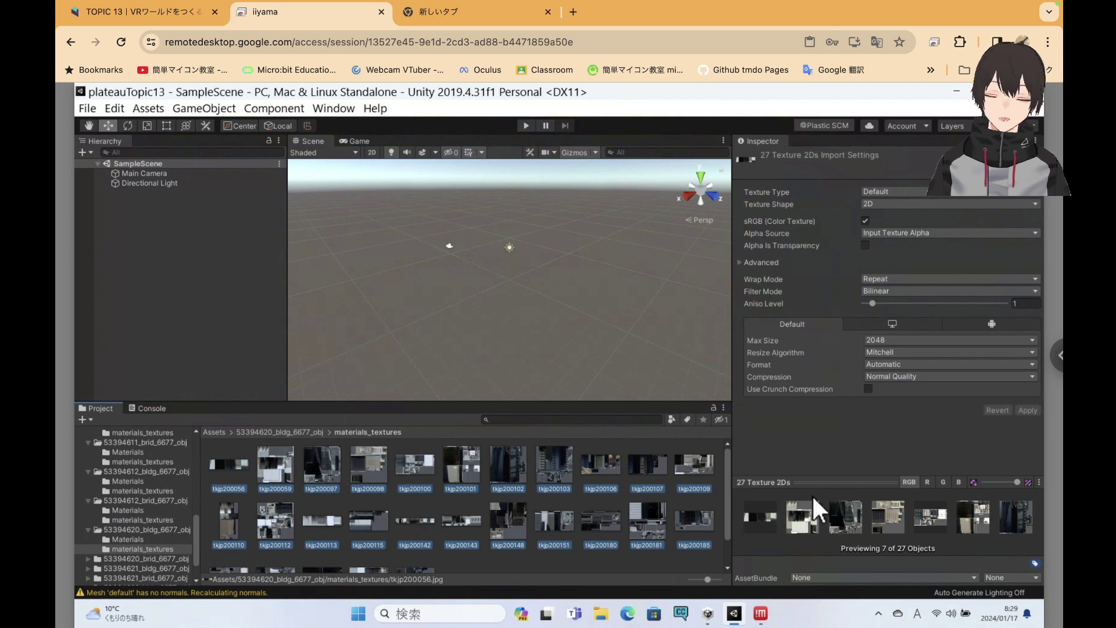
# Set the 27 textures to Max Size 4096 with Compression None and reimport them
pyautogui.click(911, 339)
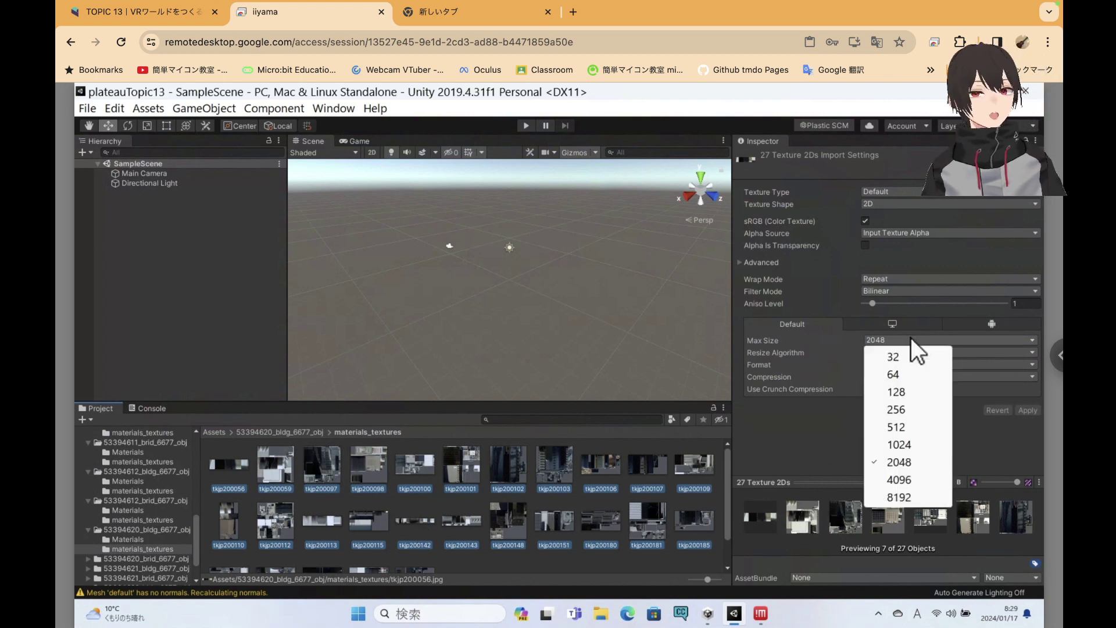
pyautogui.click(912, 477)
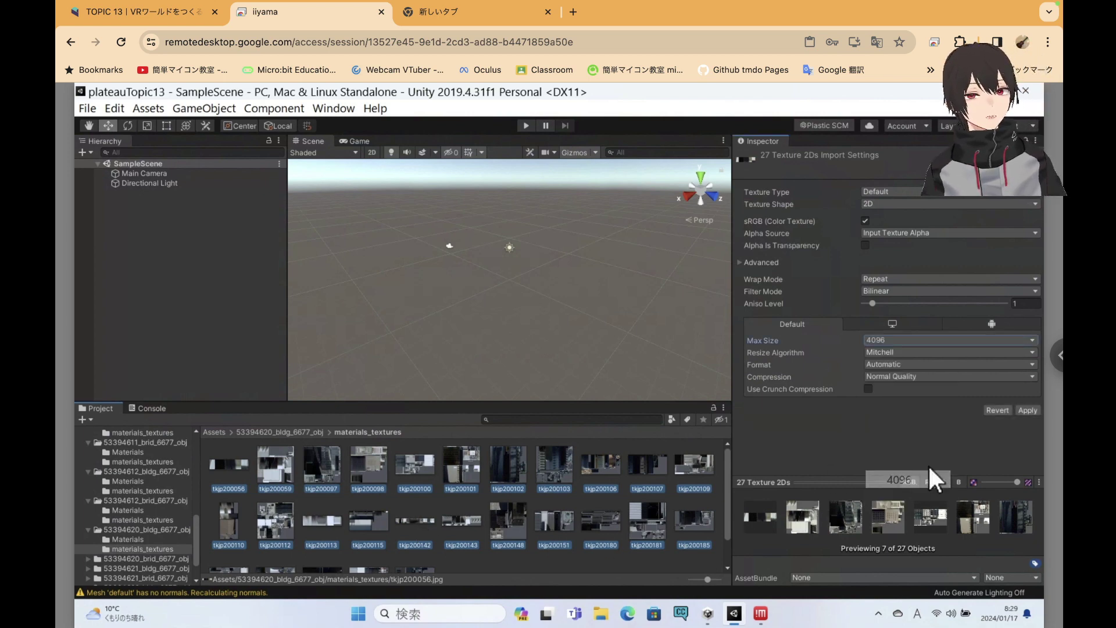
pyautogui.click(948, 376)
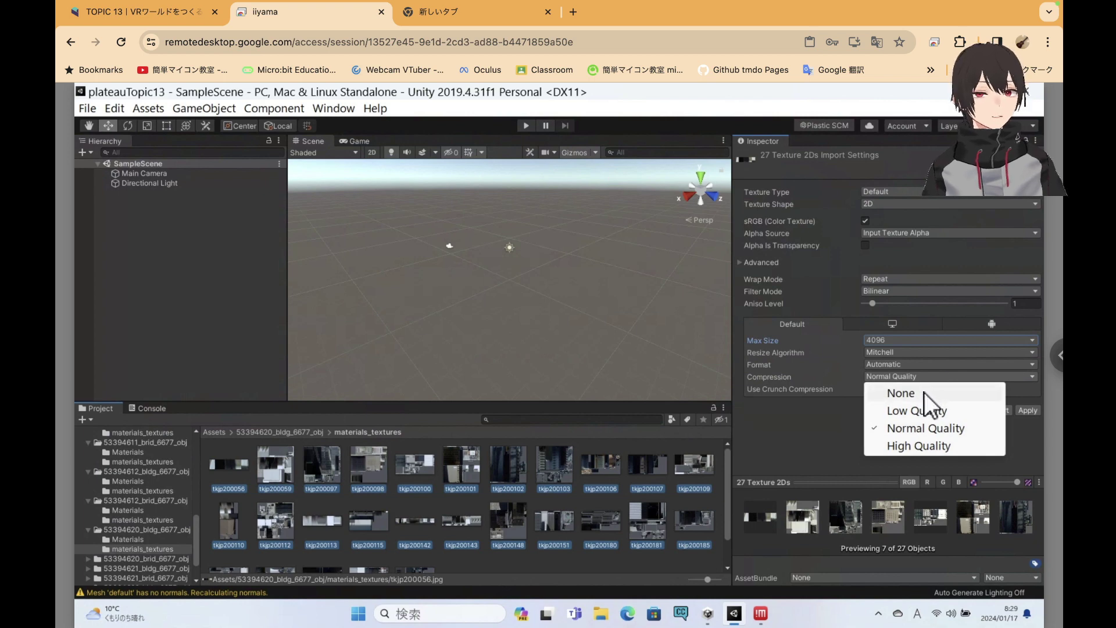
pyautogui.click(925, 392)
pyautogui.click(1031, 399)
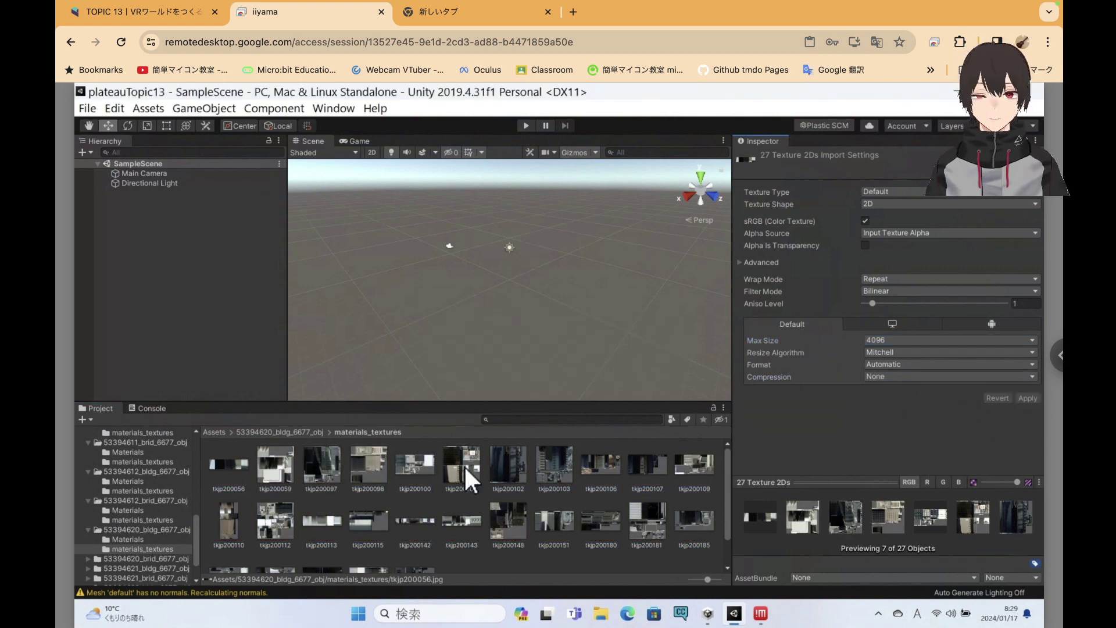
# Select the three textures tkjp200022, tkjp200023 and tkjp200096 in 53394620_brid_6677_obj
pyautogui.scroll(-3, 164, 495)
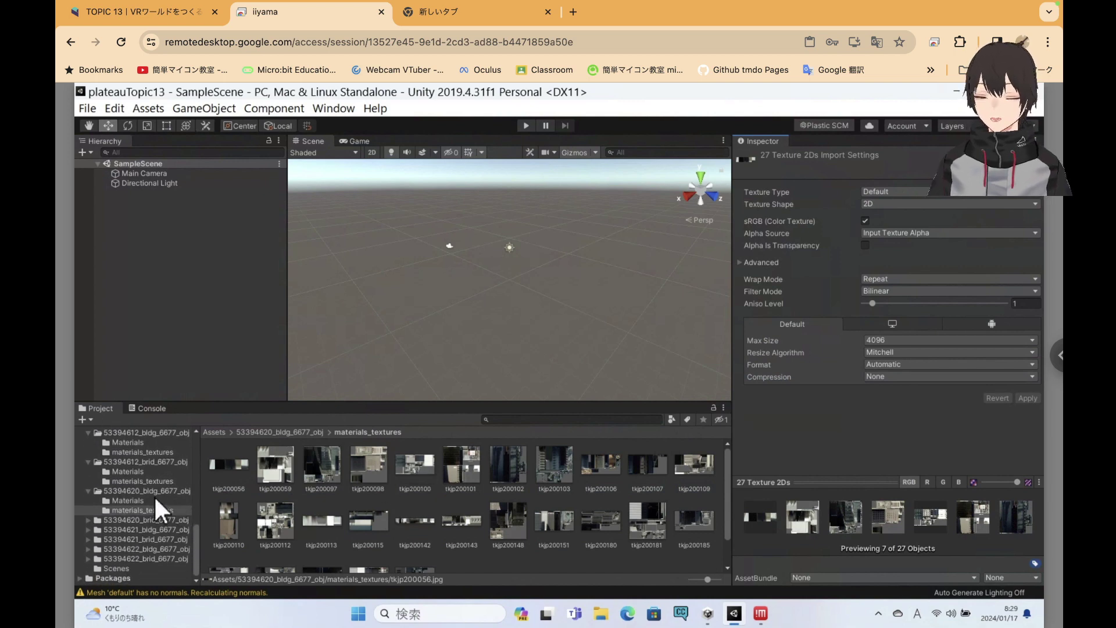
pyautogui.click(89, 519)
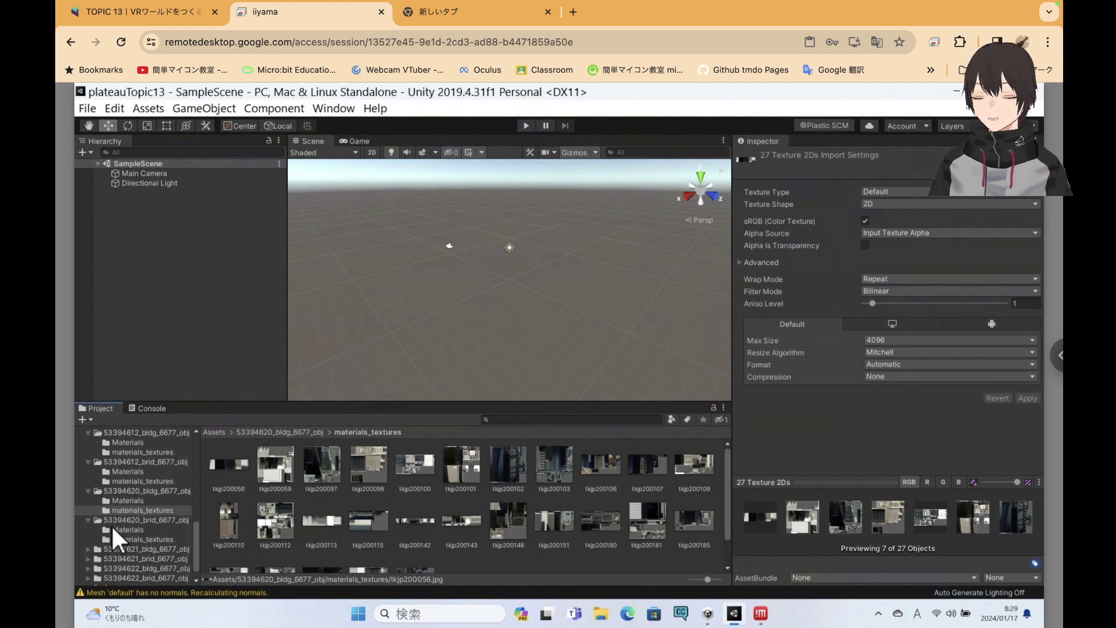
pyautogui.click(152, 539)
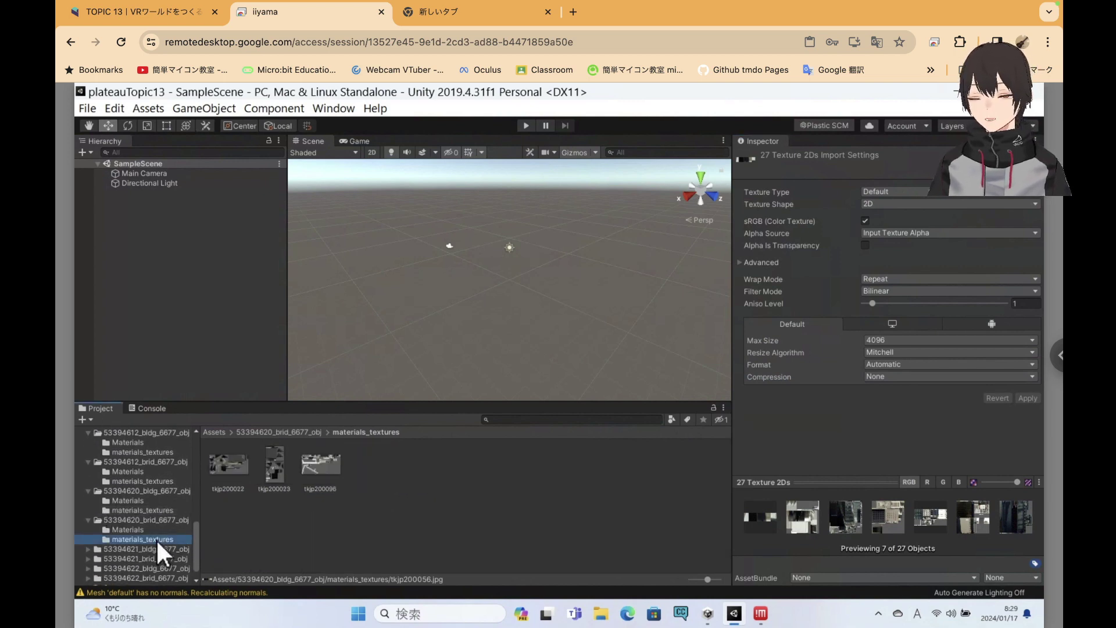
pyautogui.click(229, 461)
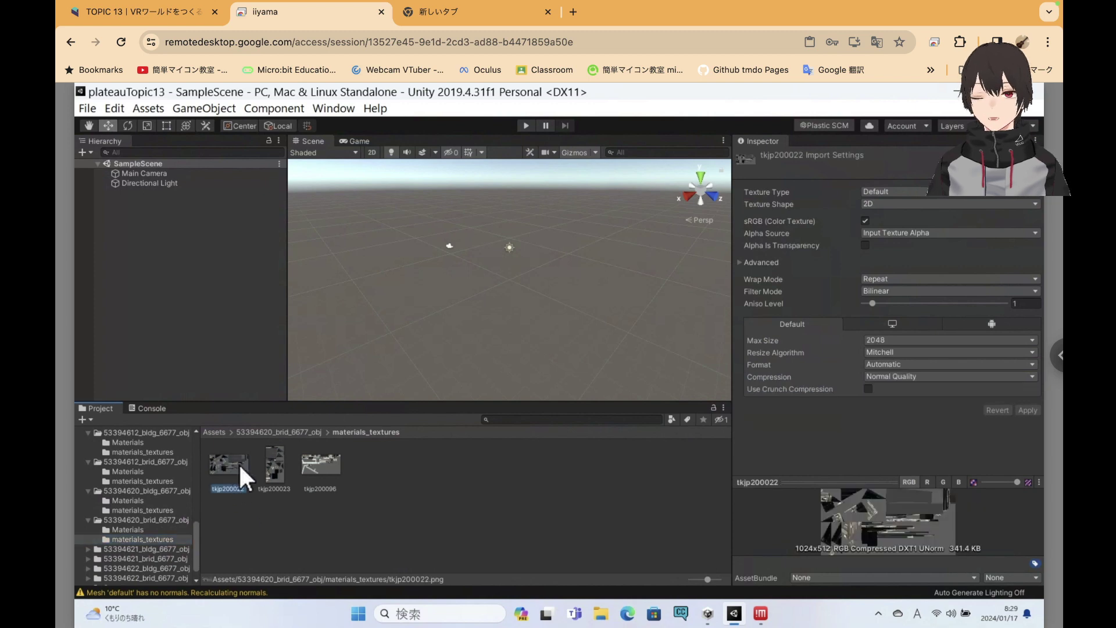
pyautogui.keyDown('shift'); pyautogui.click(329, 468); pyautogui.keyUp('shift')
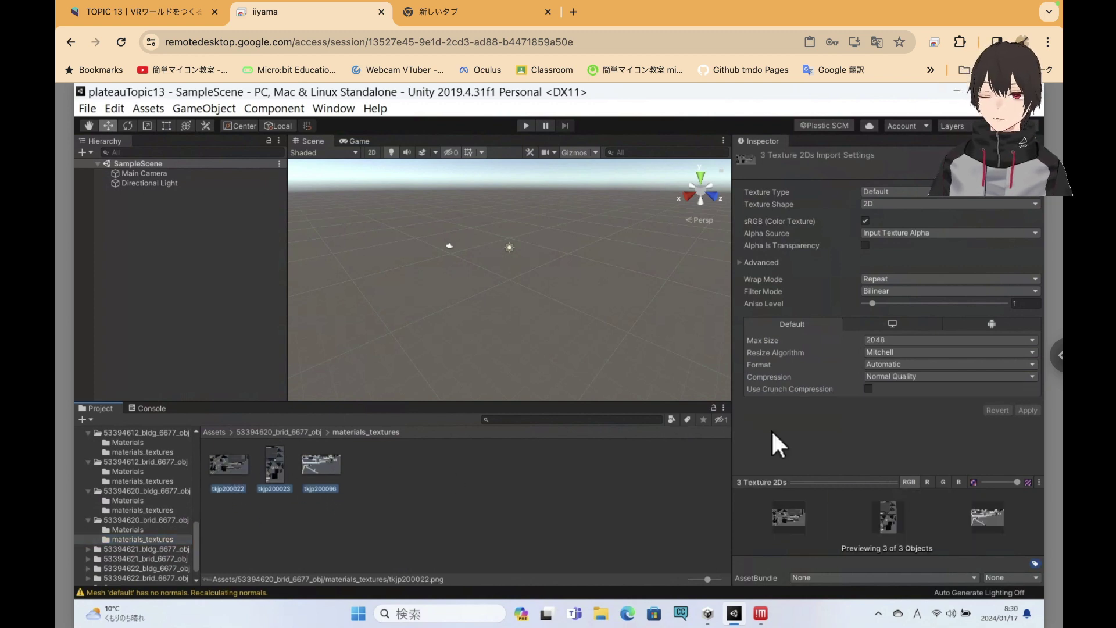
# Apply Max Size 4096 and Compression None to the three brid textures
pyautogui.click(1028, 410)
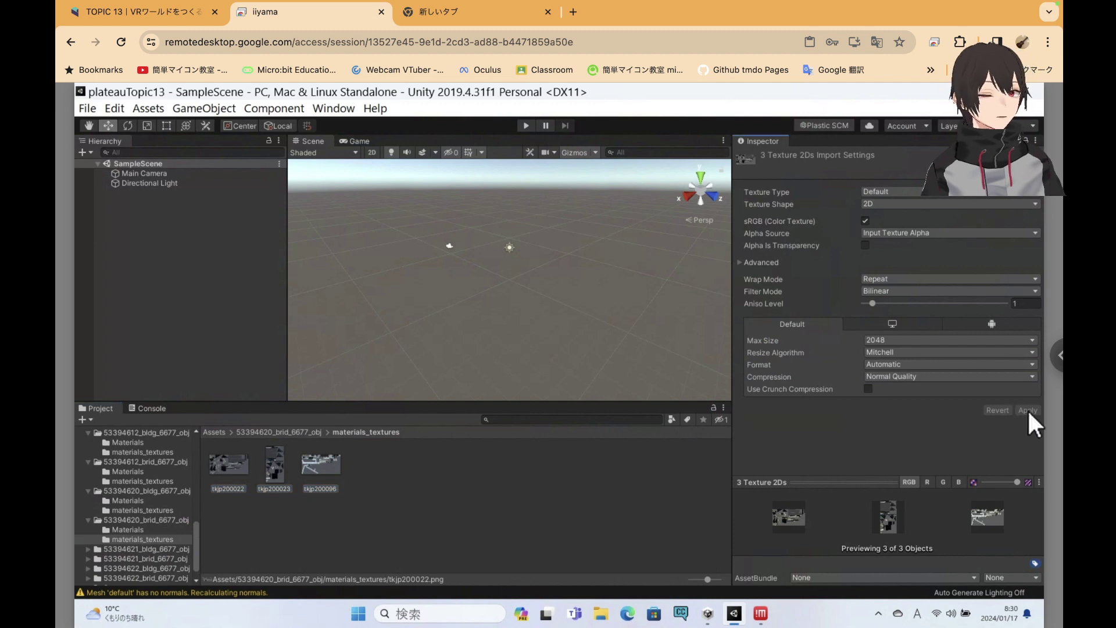
pyautogui.click(897, 341)
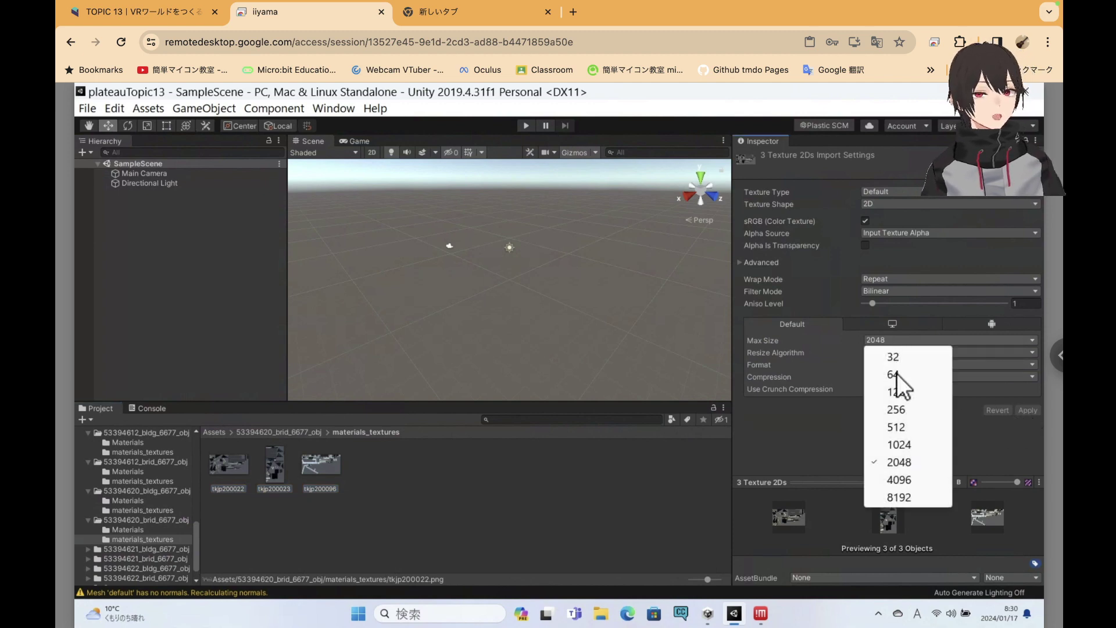
pyautogui.click(897, 480)
pyautogui.click(931, 378)
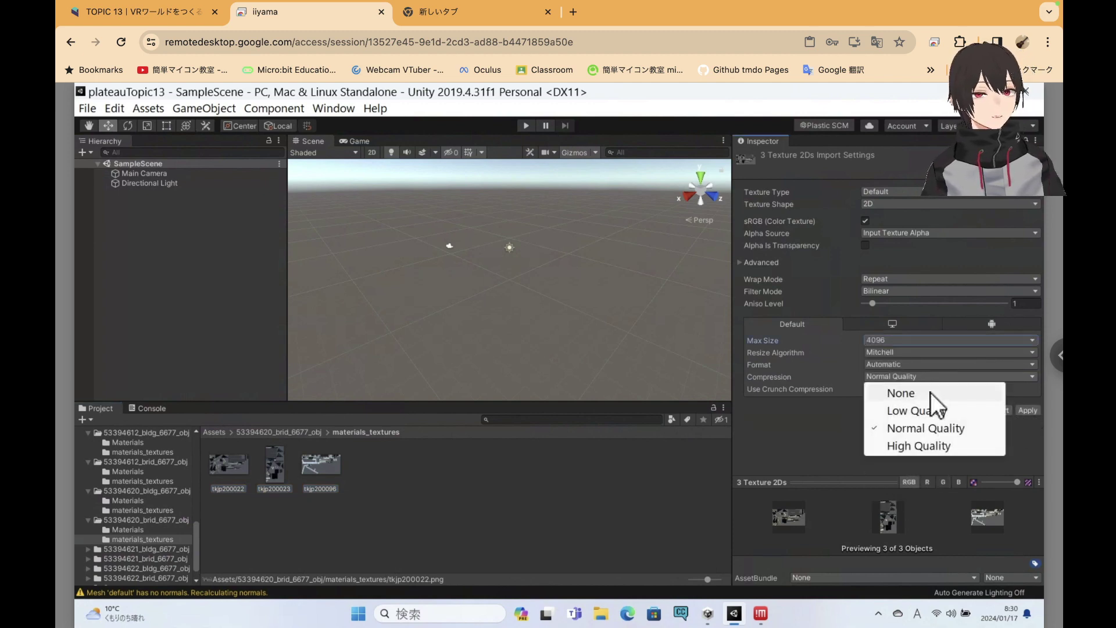
pyautogui.click(930, 392)
pyautogui.click(1025, 398)
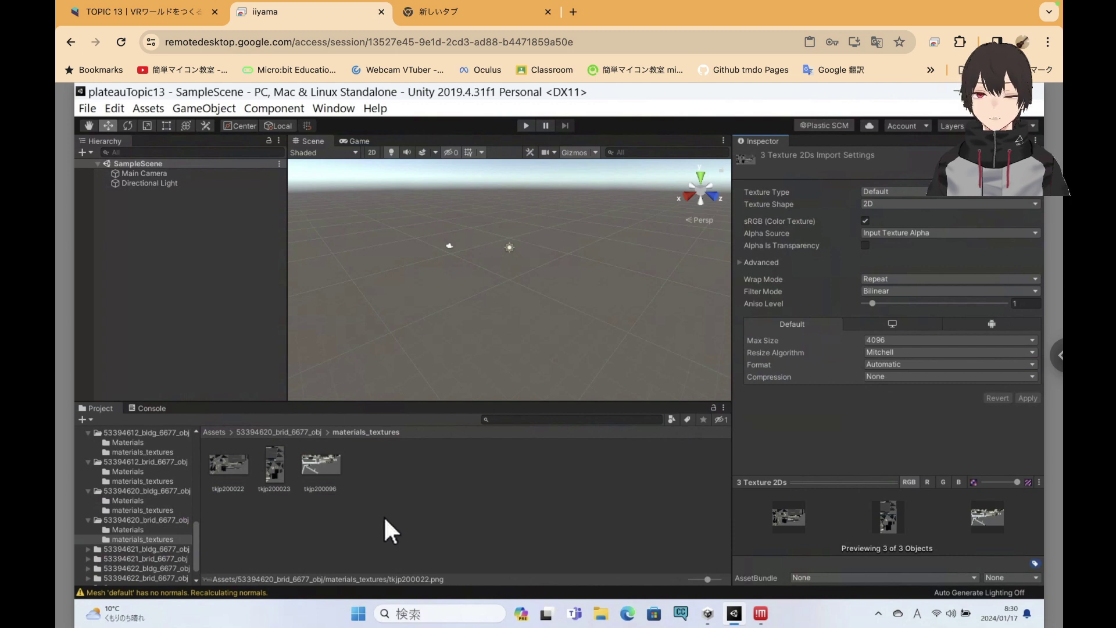
# Select all 546 textures in 53394621_bldg_6677_obj/materials_textures
pyautogui.click(87, 550)
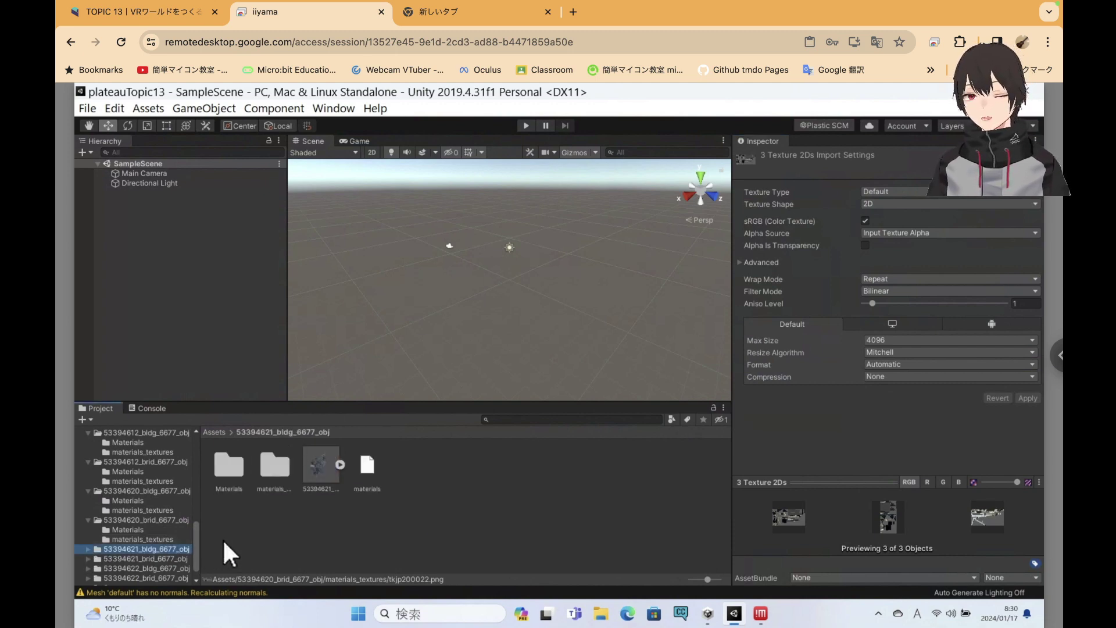
pyautogui.click(89, 551)
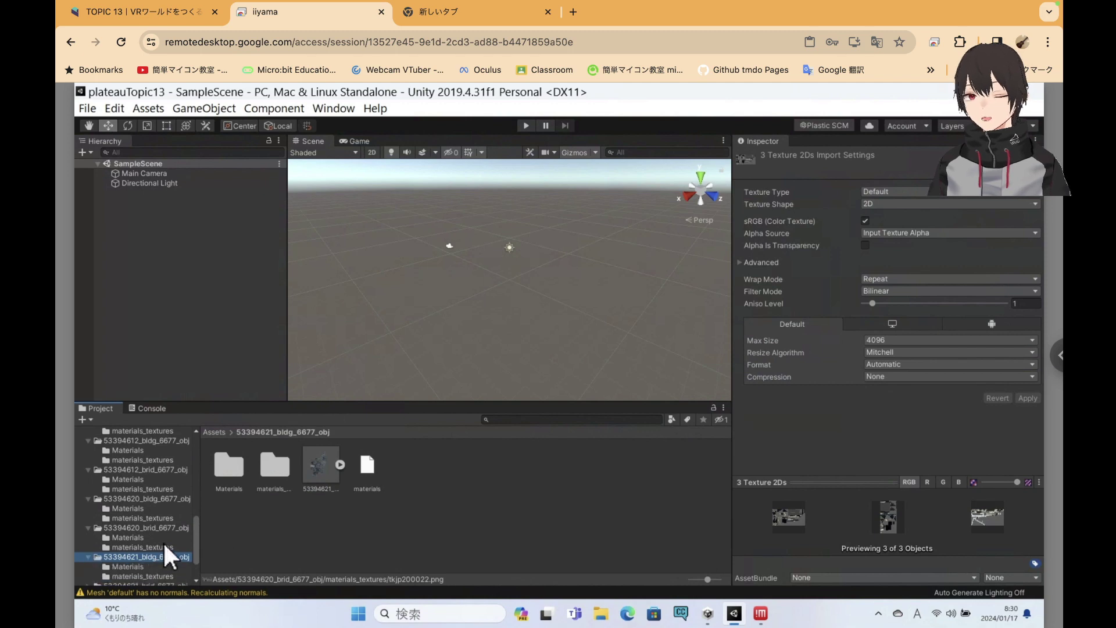
pyautogui.scroll(-2, 164, 546)
pyautogui.scroll(-2, 163, 549)
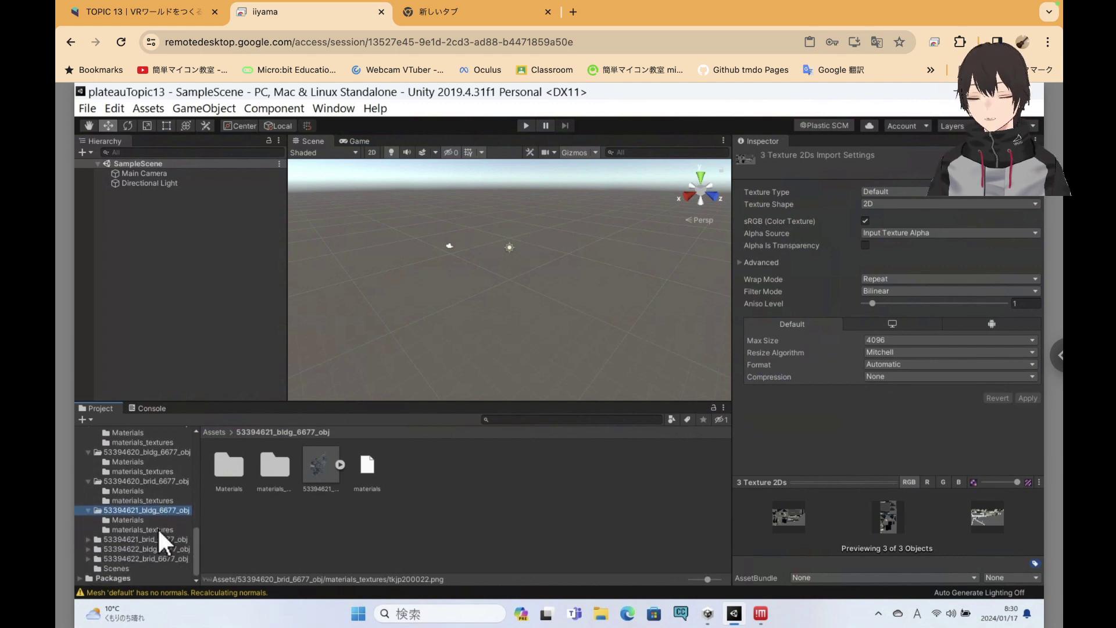
pyautogui.click(142, 530)
pyautogui.click(243, 466)
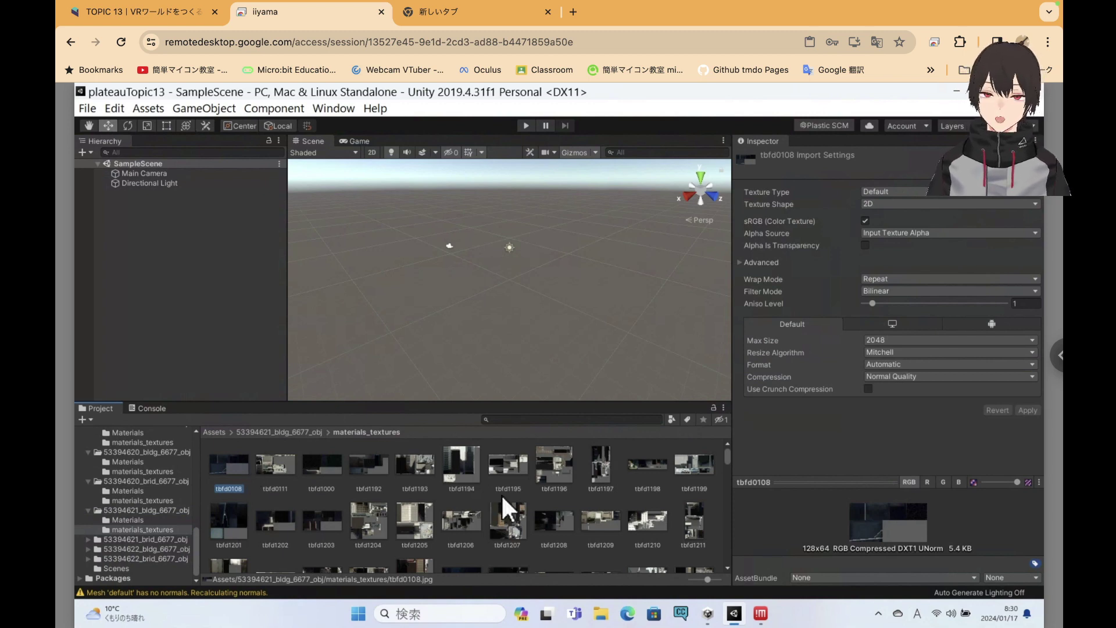
pyautogui.hotkey('ctrl', 'a')
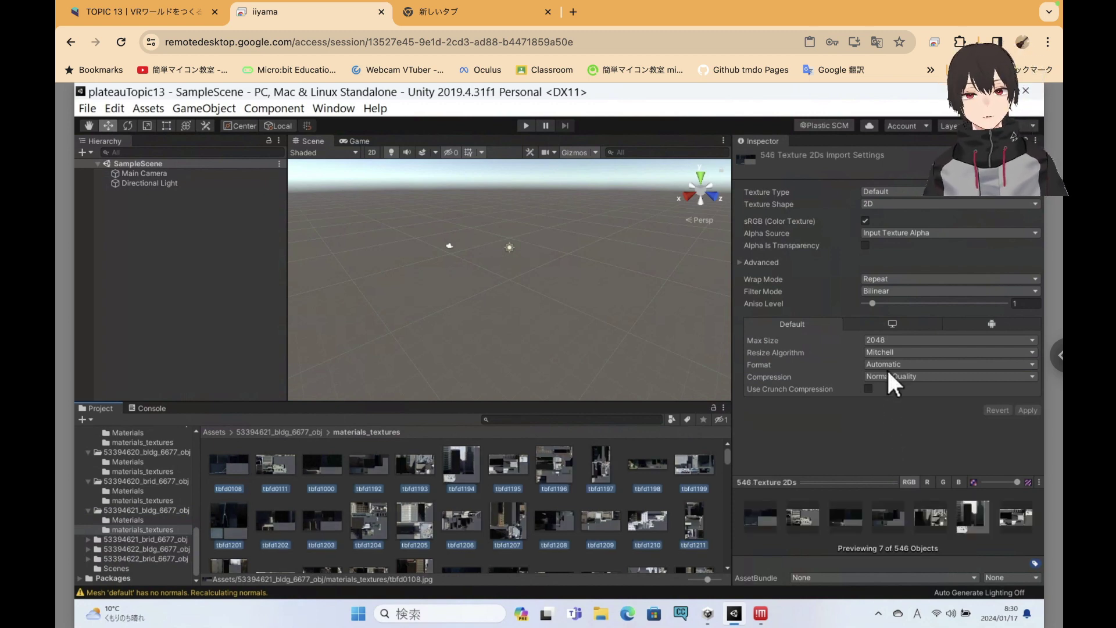
# Set the 546 textures to Max Size 4096 and Compression None
pyautogui.click(896, 340)
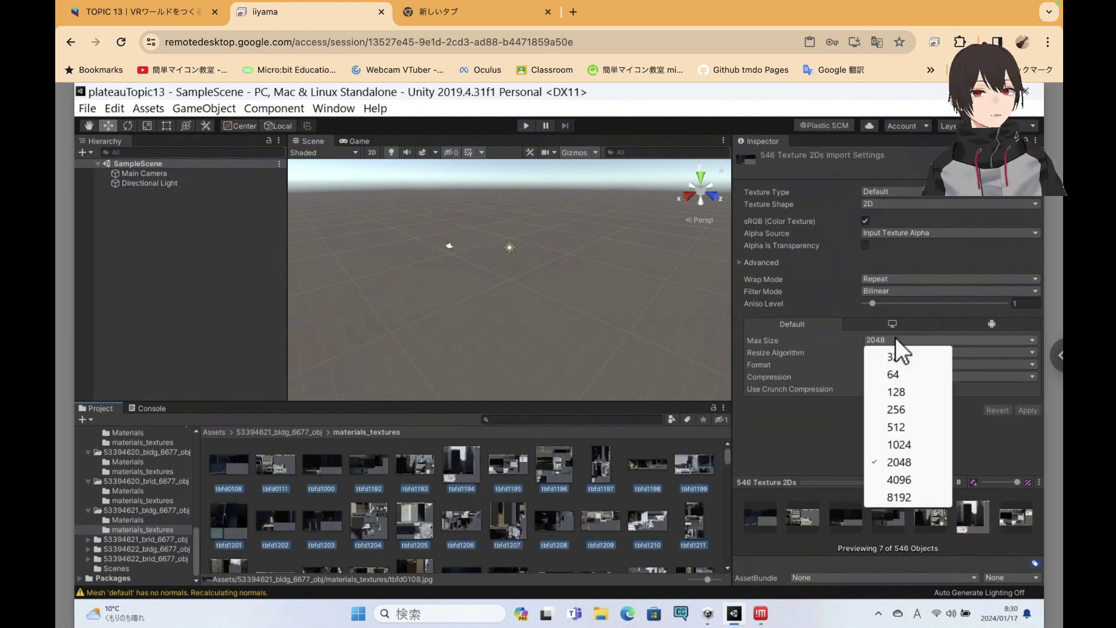
pyautogui.click(912, 478)
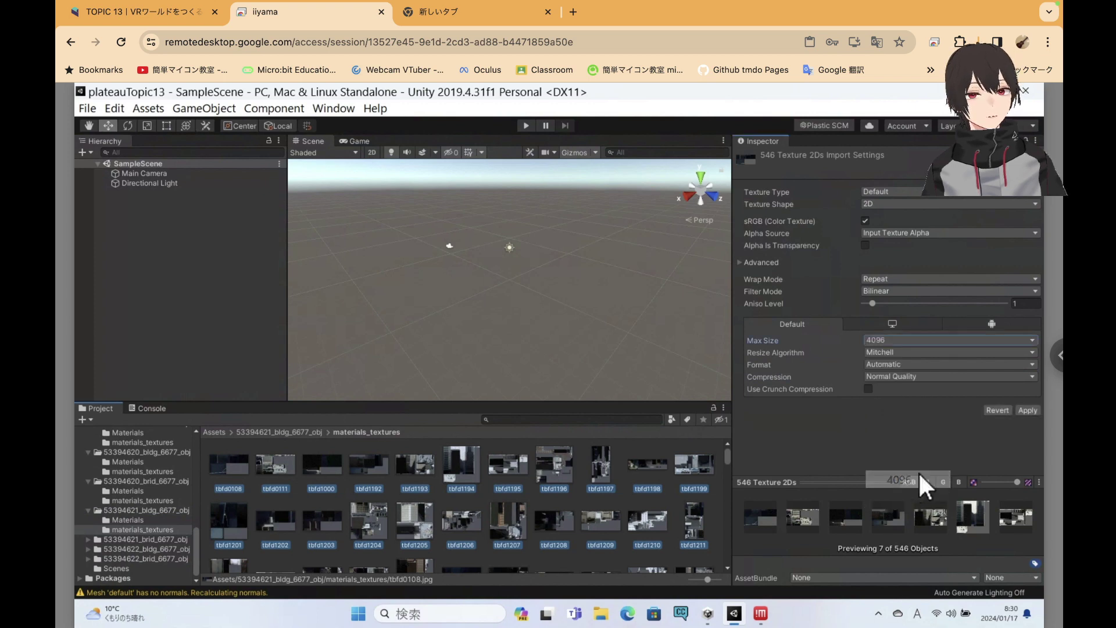
pyautogui.click(968, 377)
pyautogui.click(951, 391)
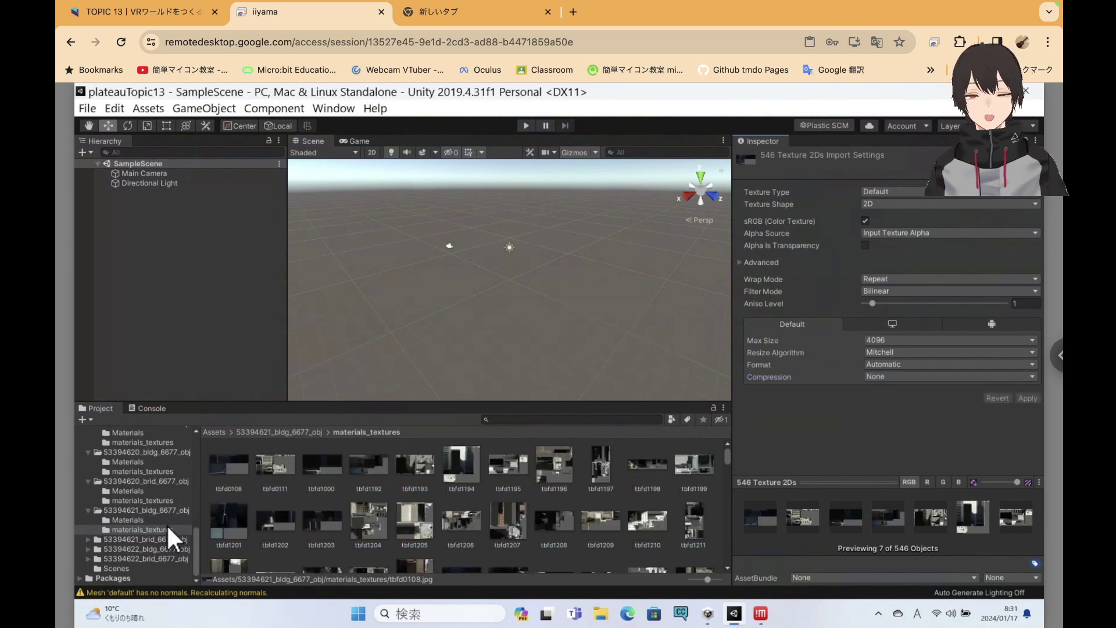
# Show the 53394621_brid_6677_obj textures and select tbfd1182
pyautogui.click(88, 538)
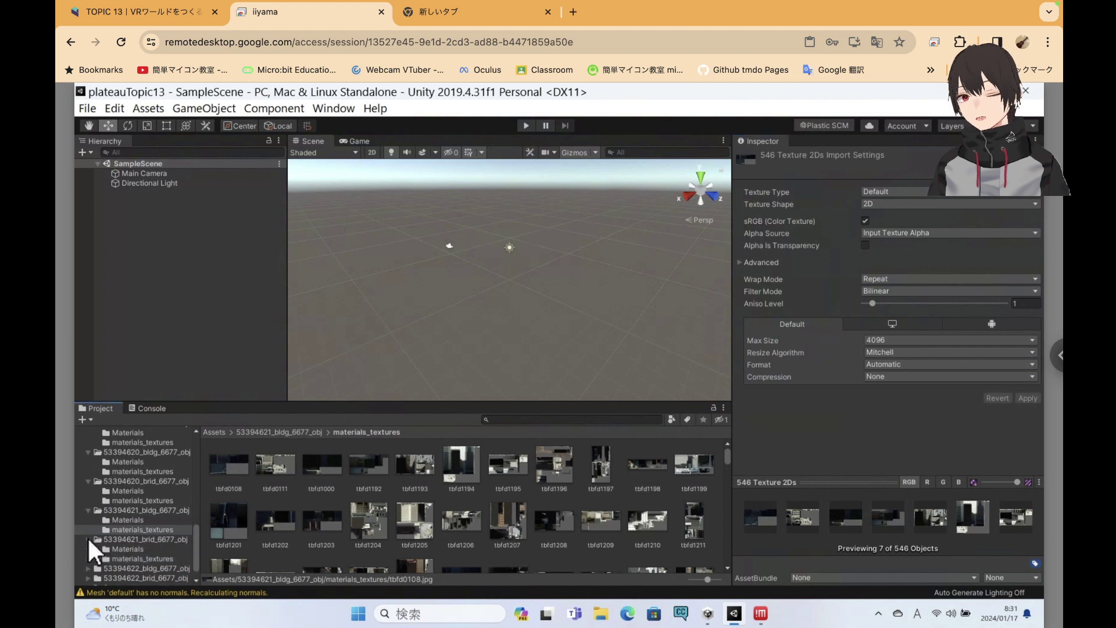
pyautogui.click(145, 558)
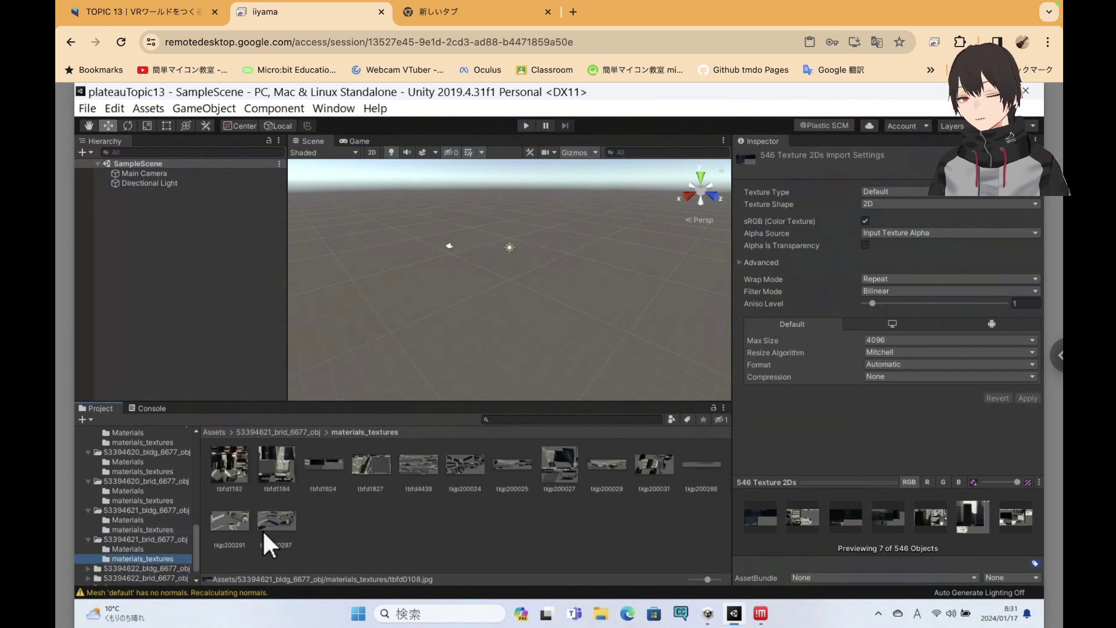
pyautogui.click(217, 460)
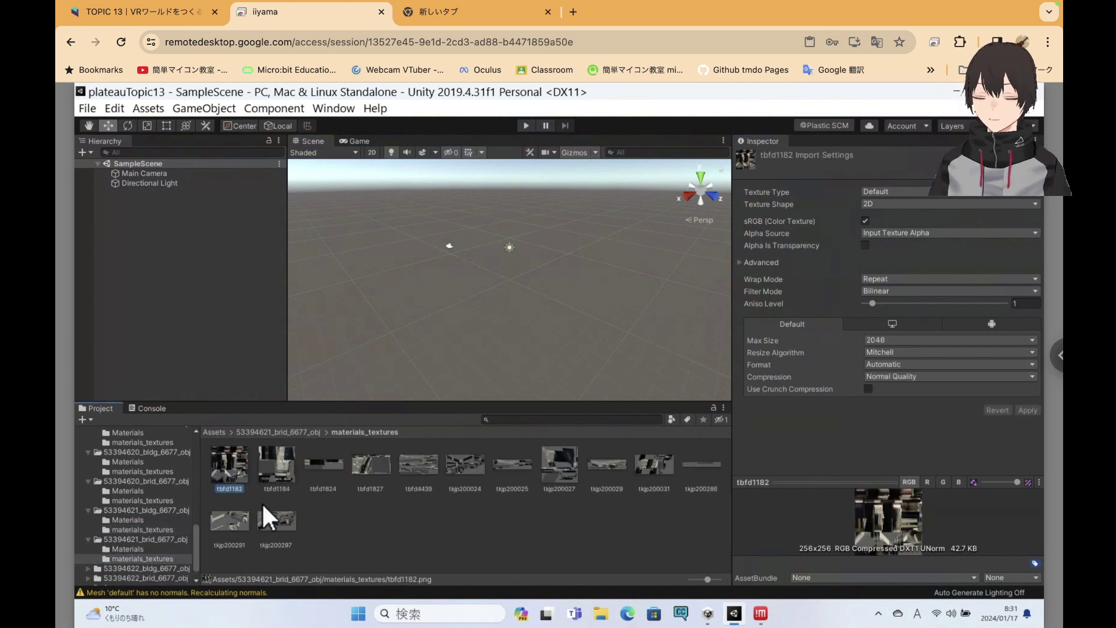
# Set all 13 textures in 53394621_brid_6677_obj to Max Size 4096 with Compression None and apply
pyautogui.keyDown('shift'); pyautogui.click(279, 521); pyautogui.keyUp('shift')
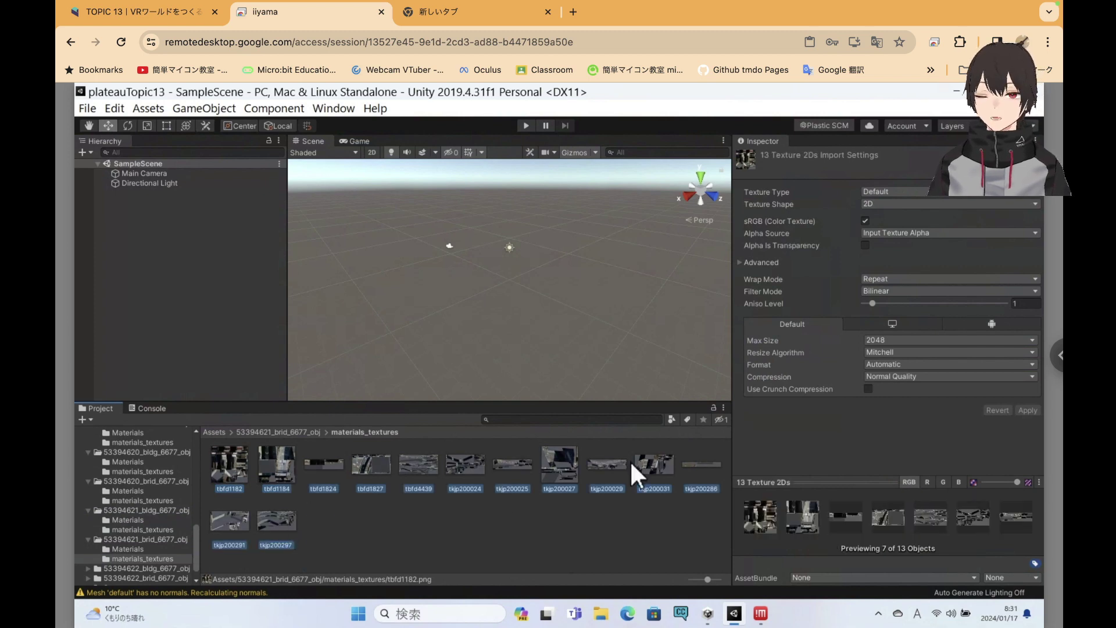
pyautogui.click(916, 340)
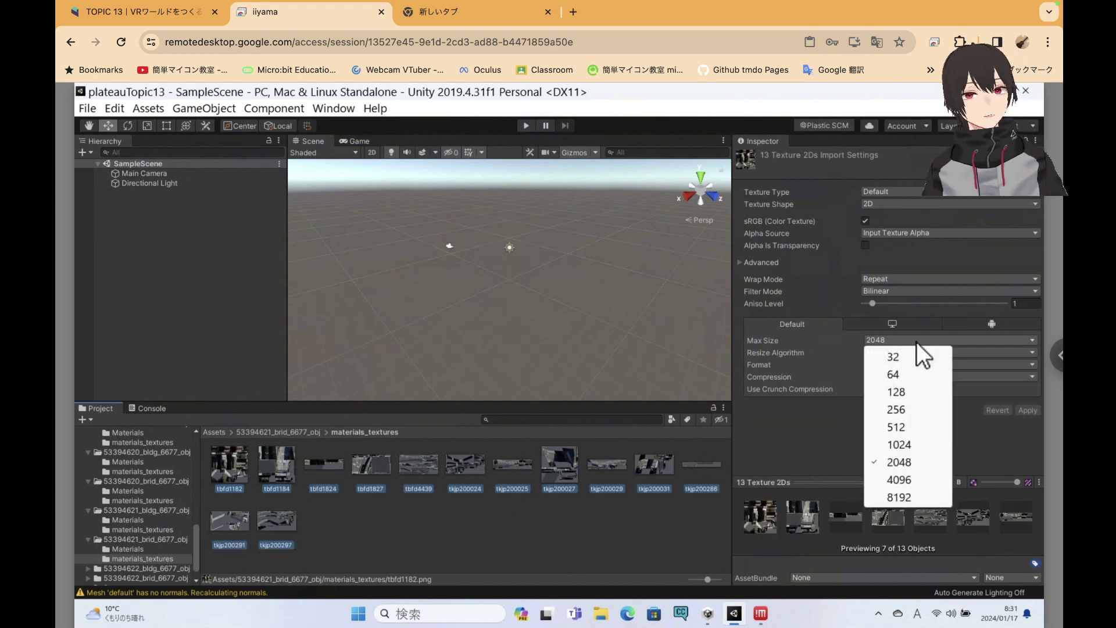
pyautogui.click(919, 479)
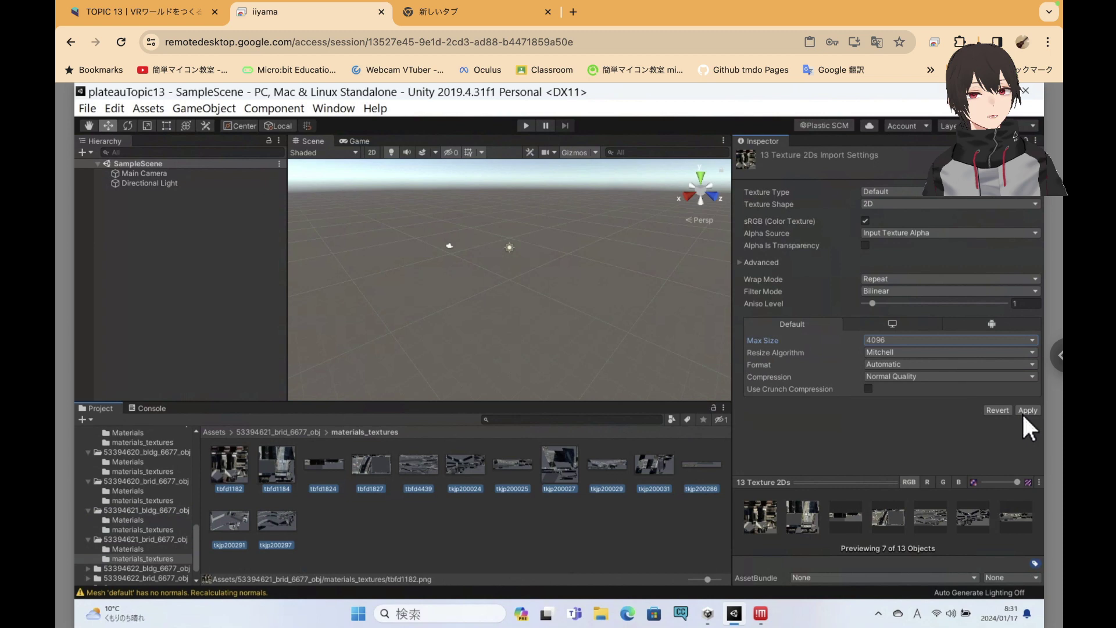
pyautogui.click(1000, 376)
pyautogui.click(965, 394)
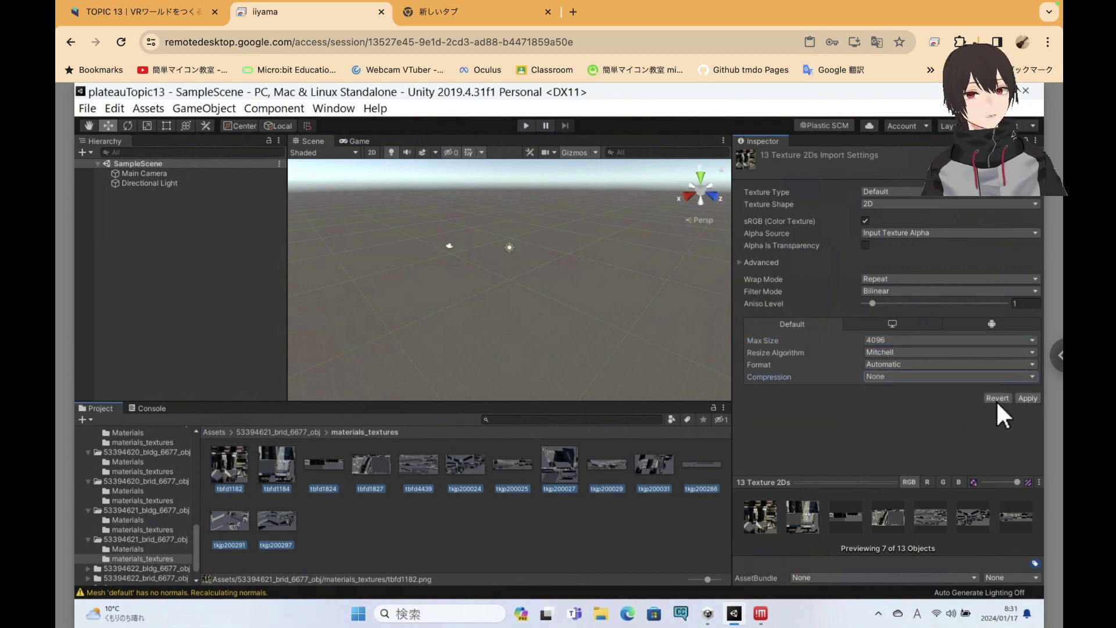
pyautogui.click(1026, 398)
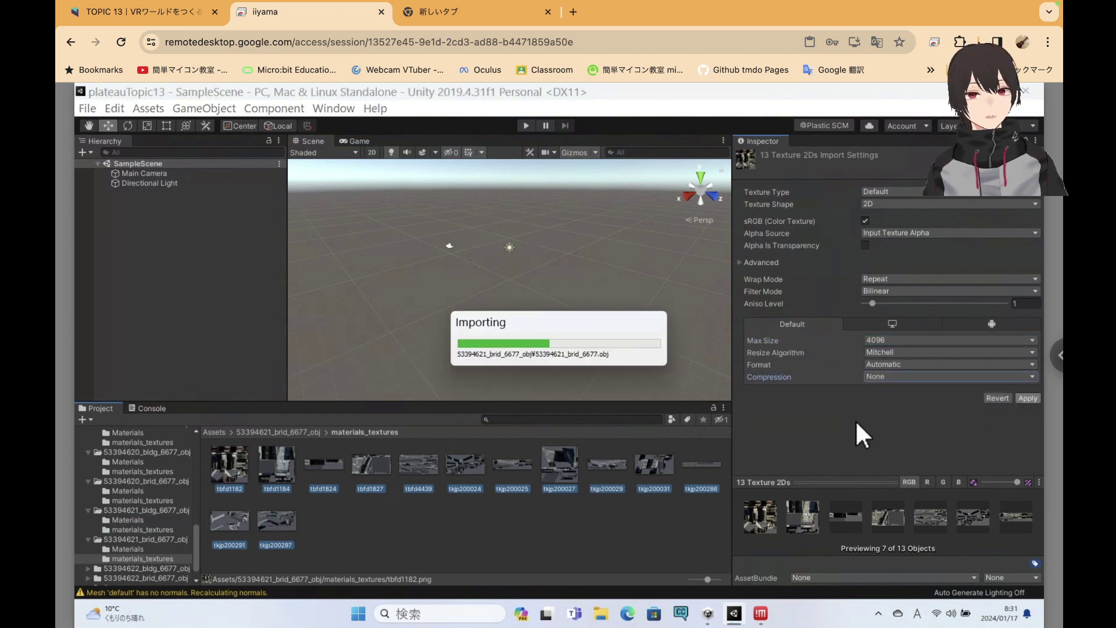
# Set all 210 textures in 53394622_bldg_6677_obj to Max Size 4096 with Compression None and apply
pyautogui.scroll(-2, 162, 533)
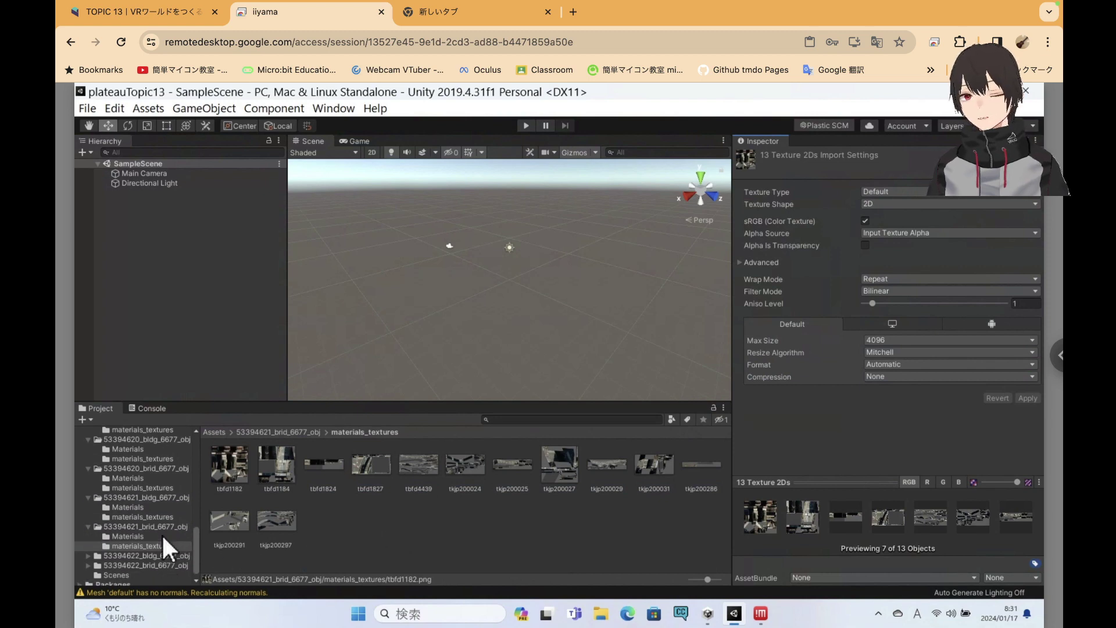
pyautogui.click(89, 550)
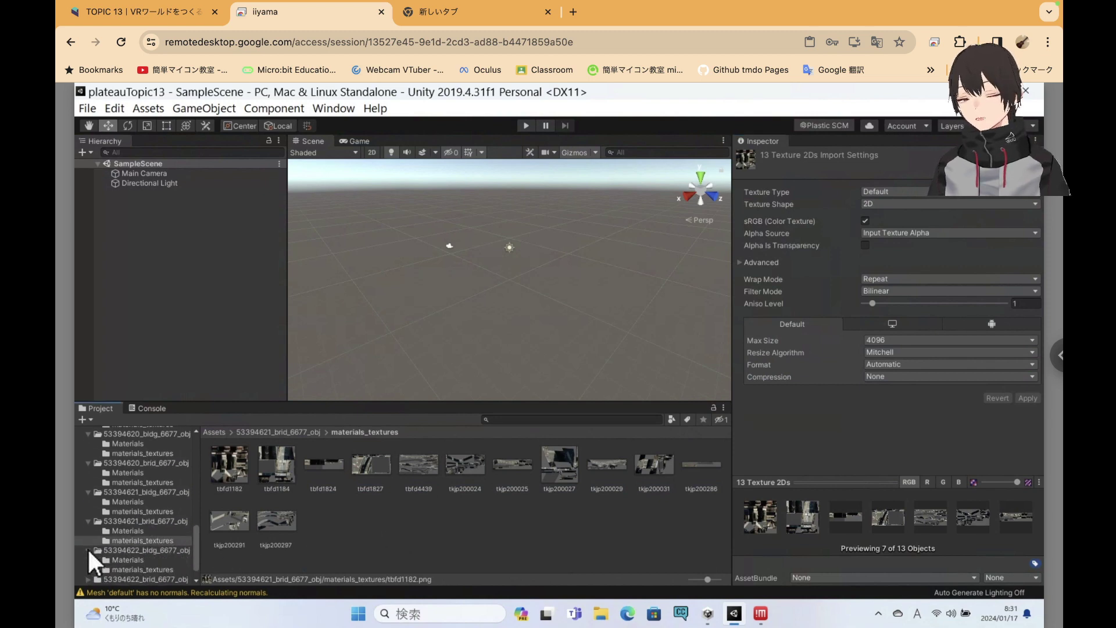
pyautogui.click(128, 569)
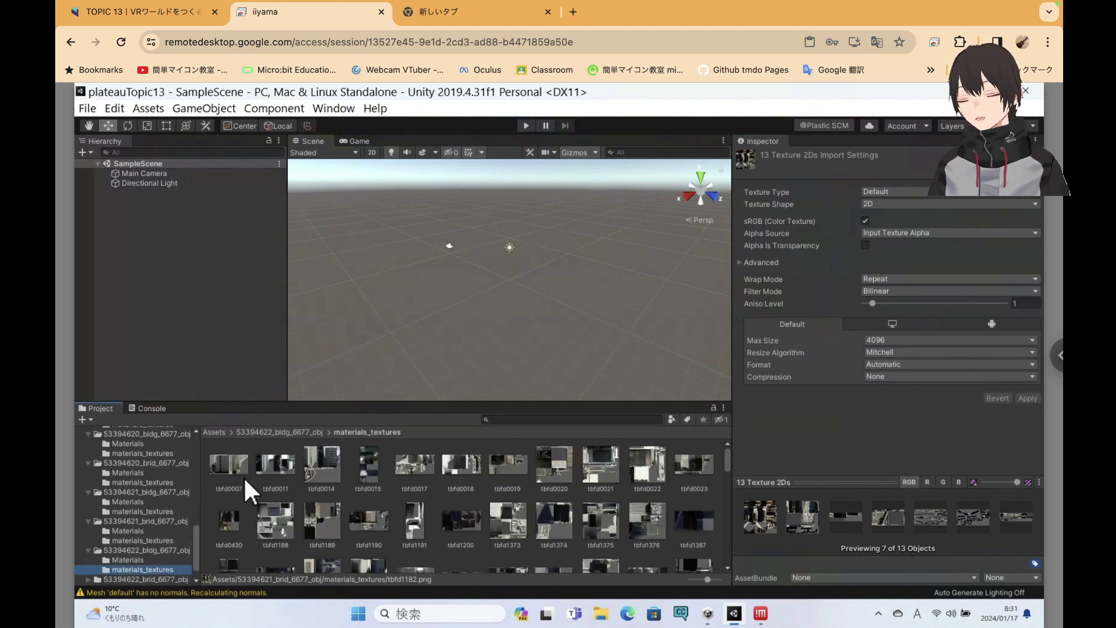
pyautogui.click(240, 471)
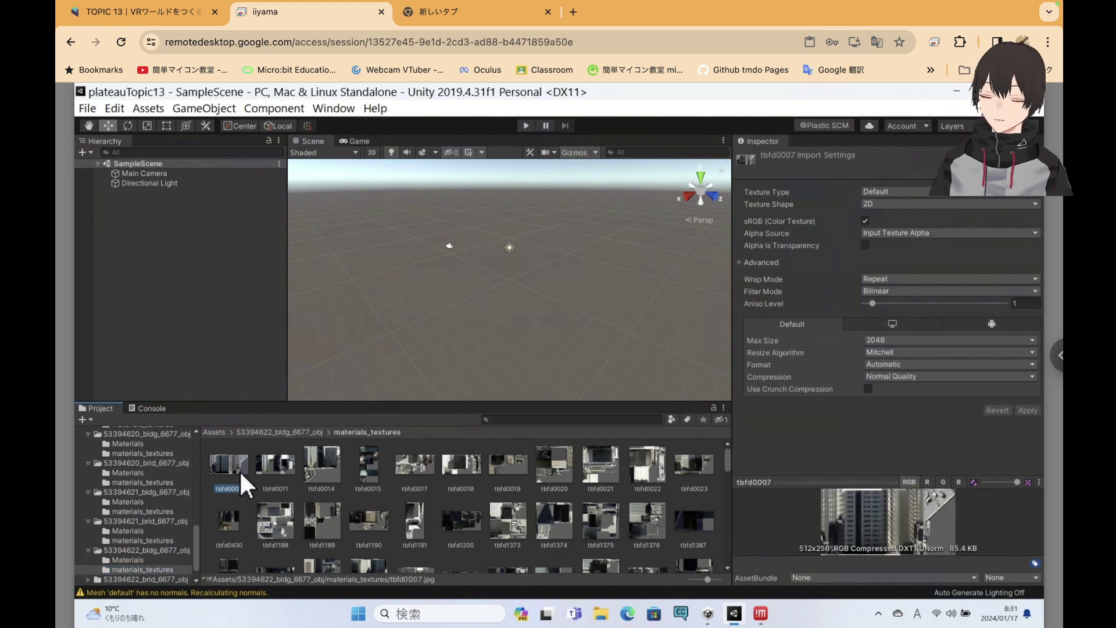
pyautogui.hotkey('ctrl', 'a')
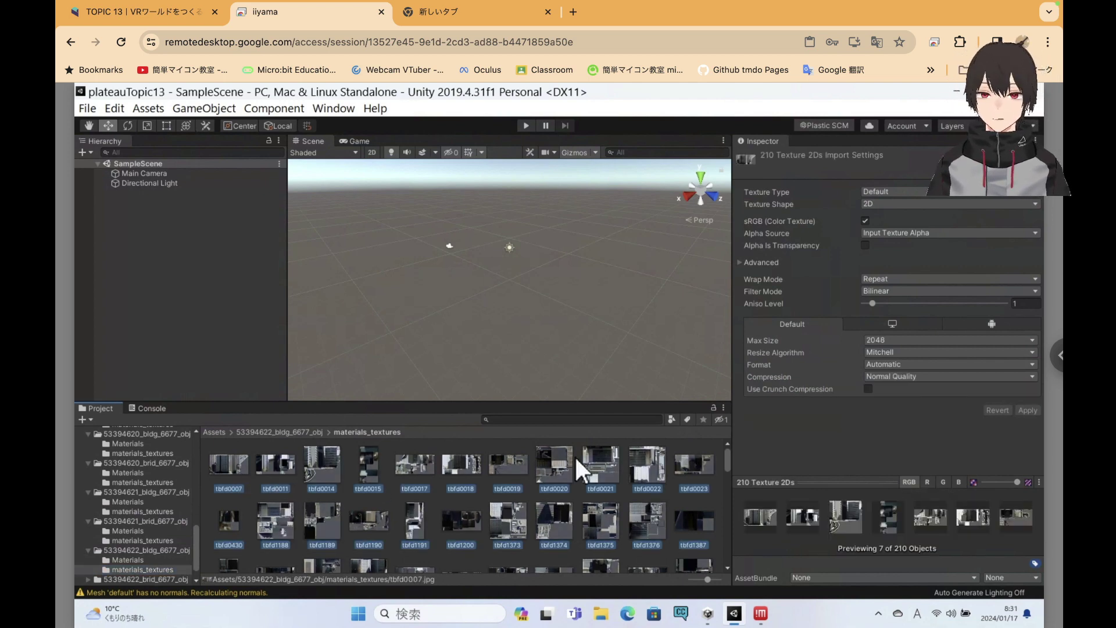
pyautogui.click(882, 340)
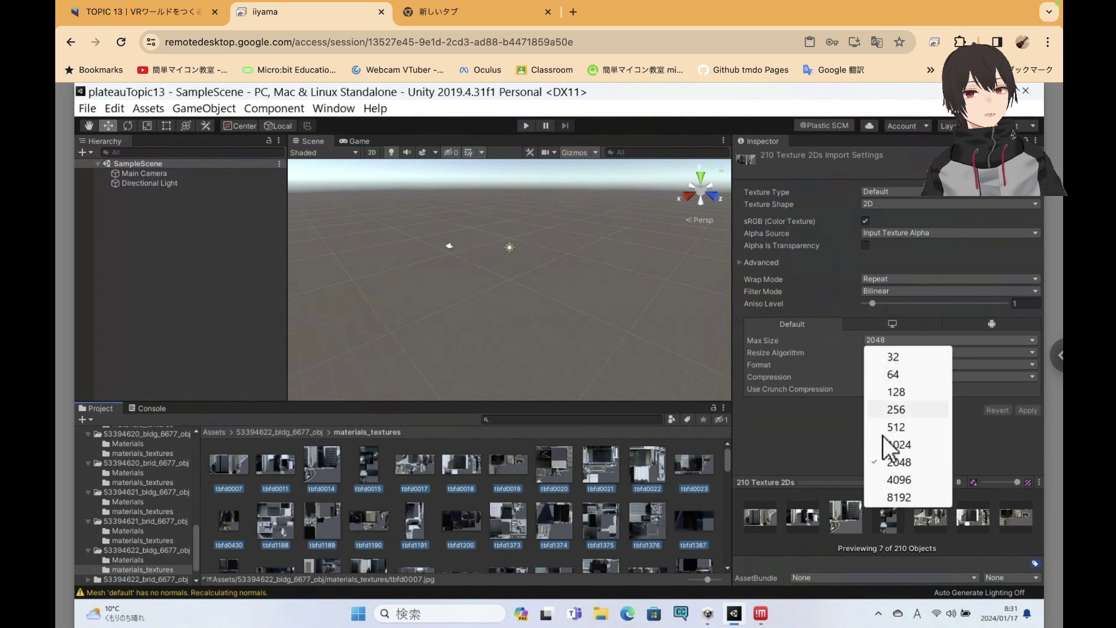
pyautogui.click(896, 481)
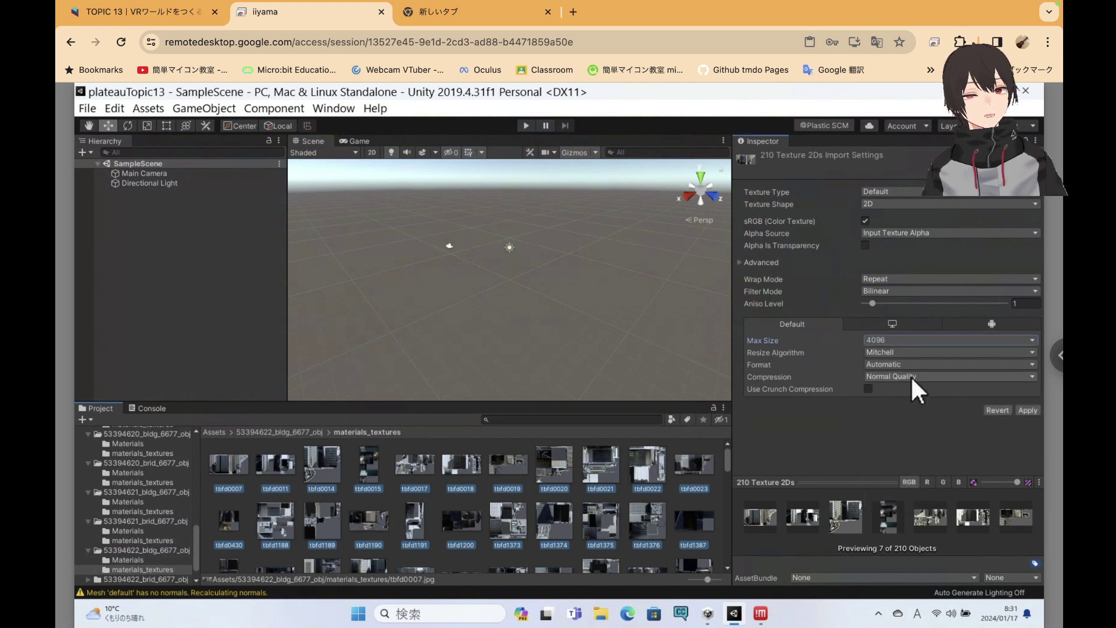
pyautogui.click(911, 376)
pyautogui.click(907, 394)
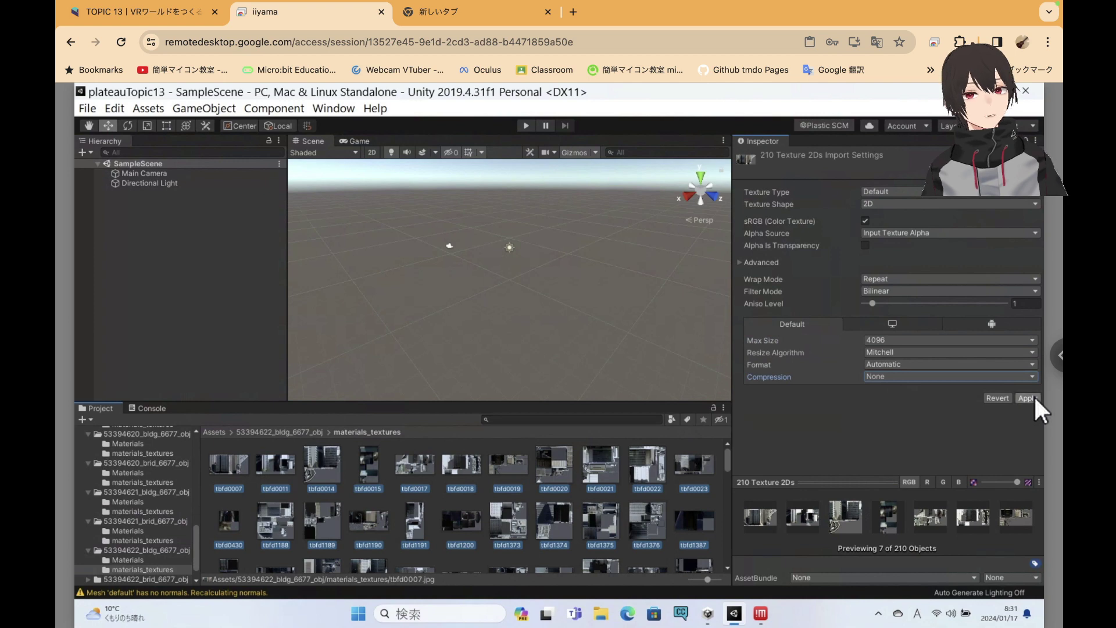
pyautogui.click(1032, 399)
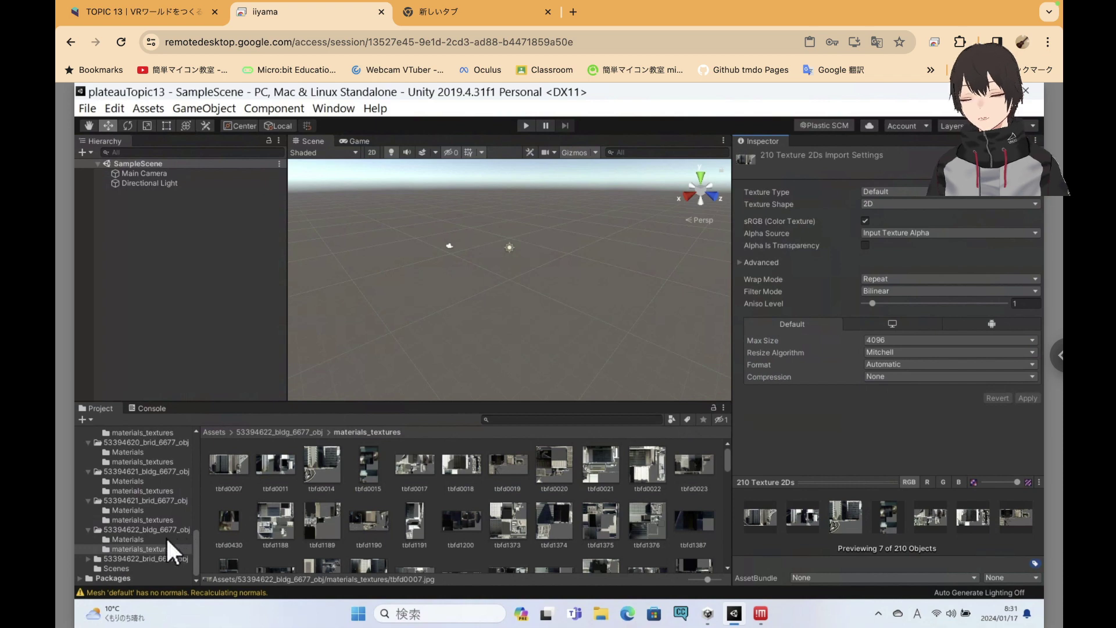
pyautogui.click(88, 558)
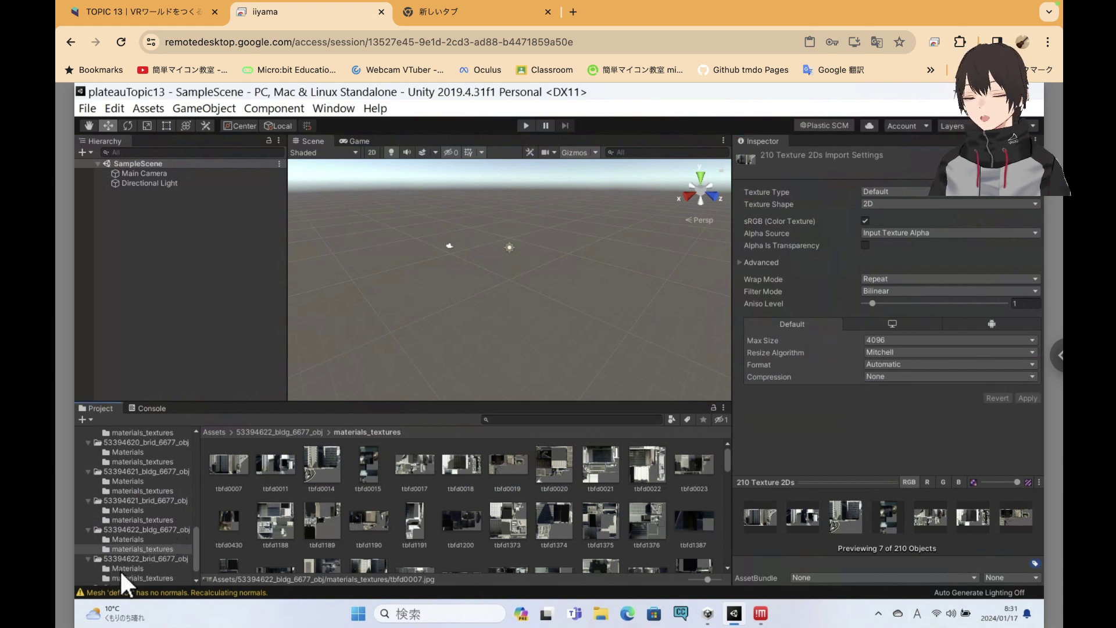
# Set the three 53394622_brid_6677_obj textures to Max Size 4096, uncompressed, then check tbfd1180 and tbfd1707
pyautogui.click(142, 577)
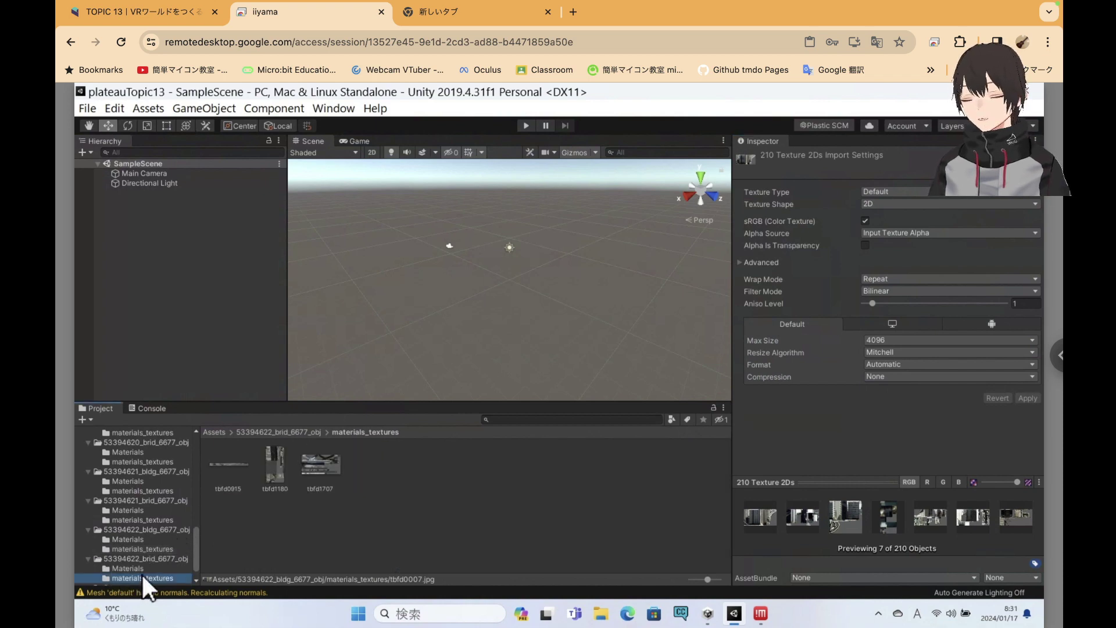
pyautogui.click(226, 472)
pyautogui.keyDown('shift'); pyautogui.click(322, 465); pyautogui.keyUp('shift')
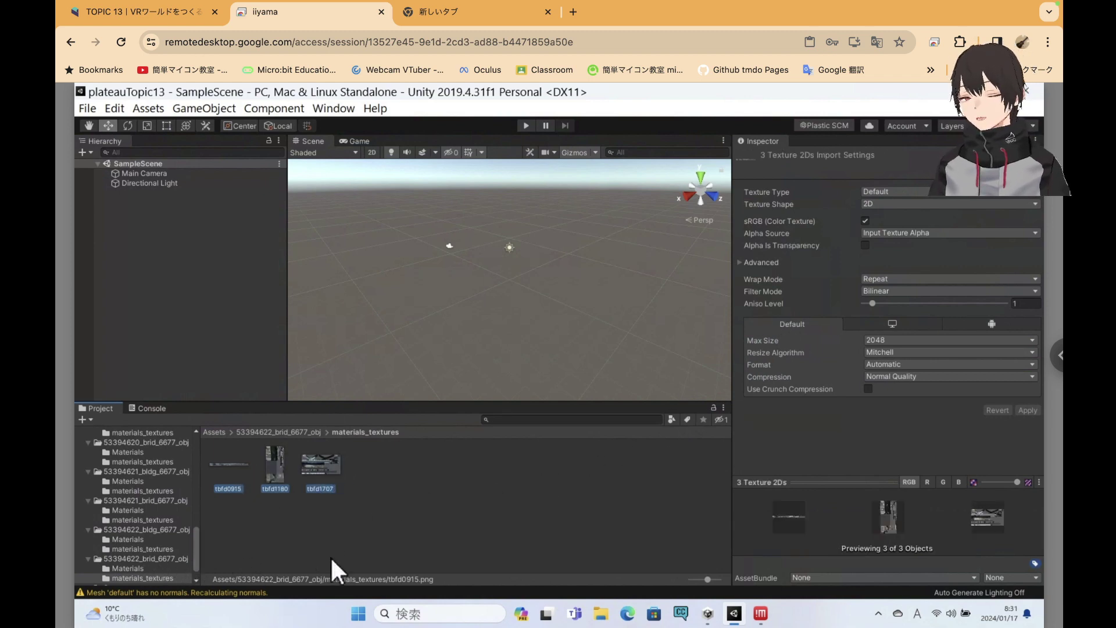
pyautogui.click(881, 338)
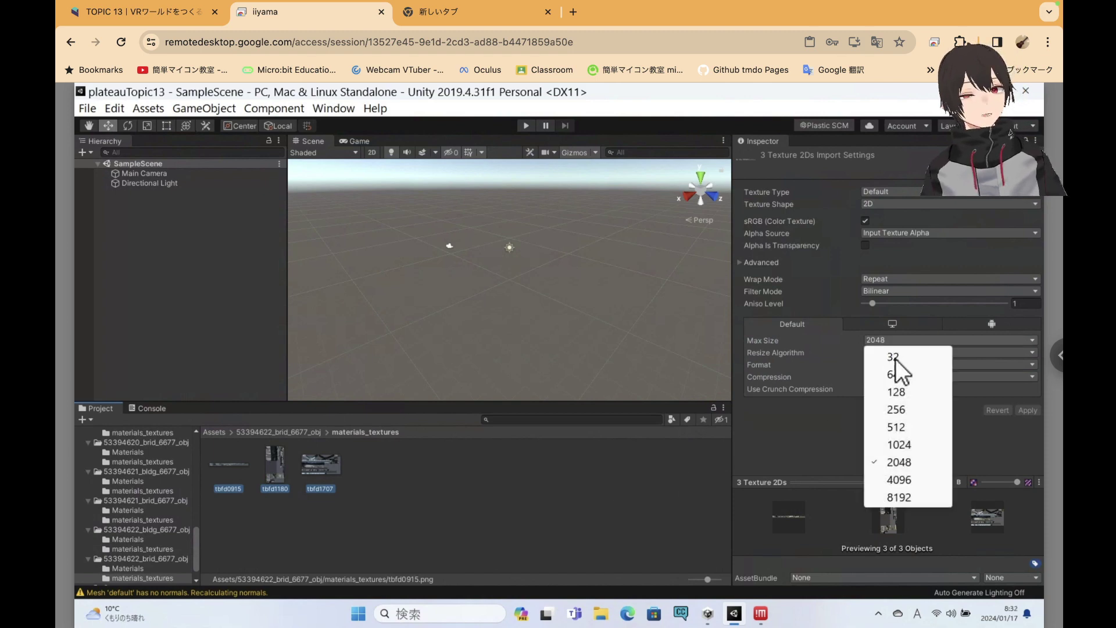
pyautogui.click(907, 480)
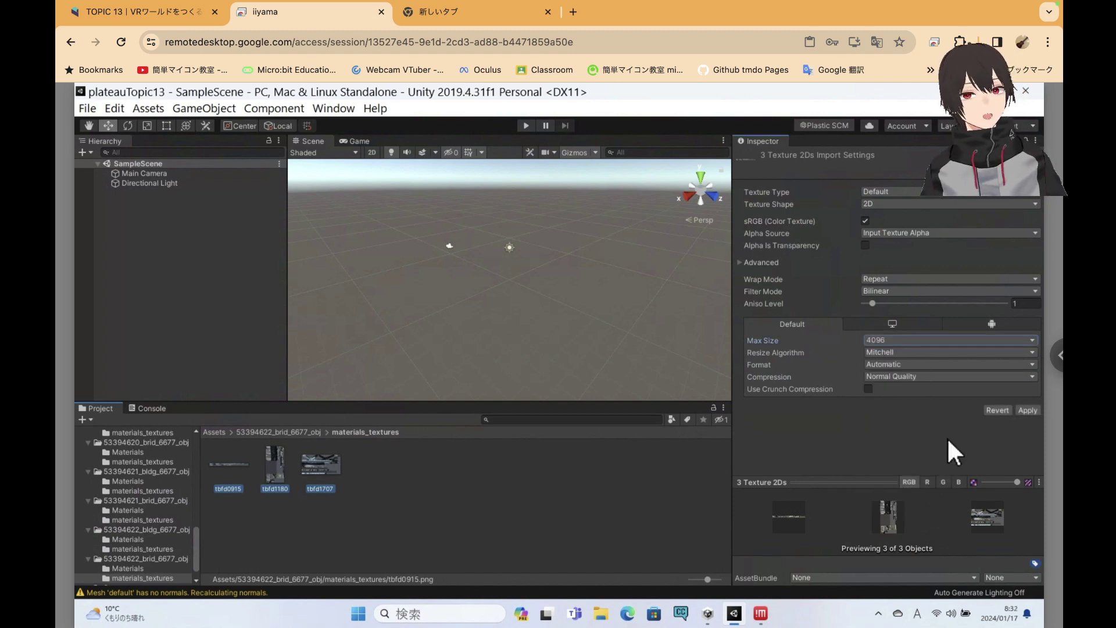
pyautogui.click(913, 375)
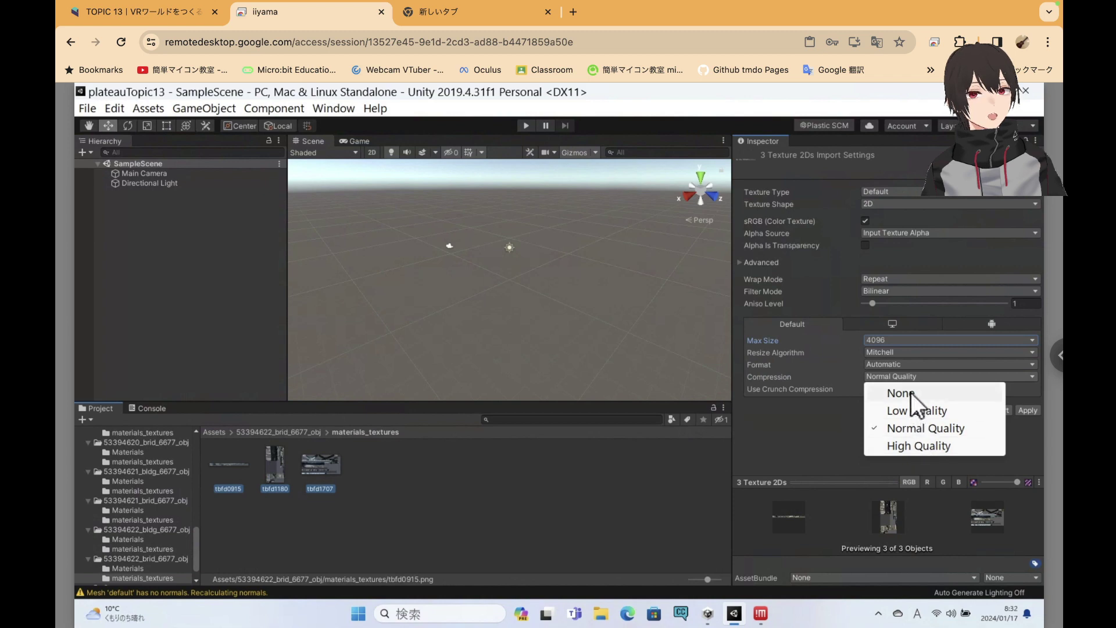
pyautogui.click(918, 391)
pyautogui.click(1027, 398)
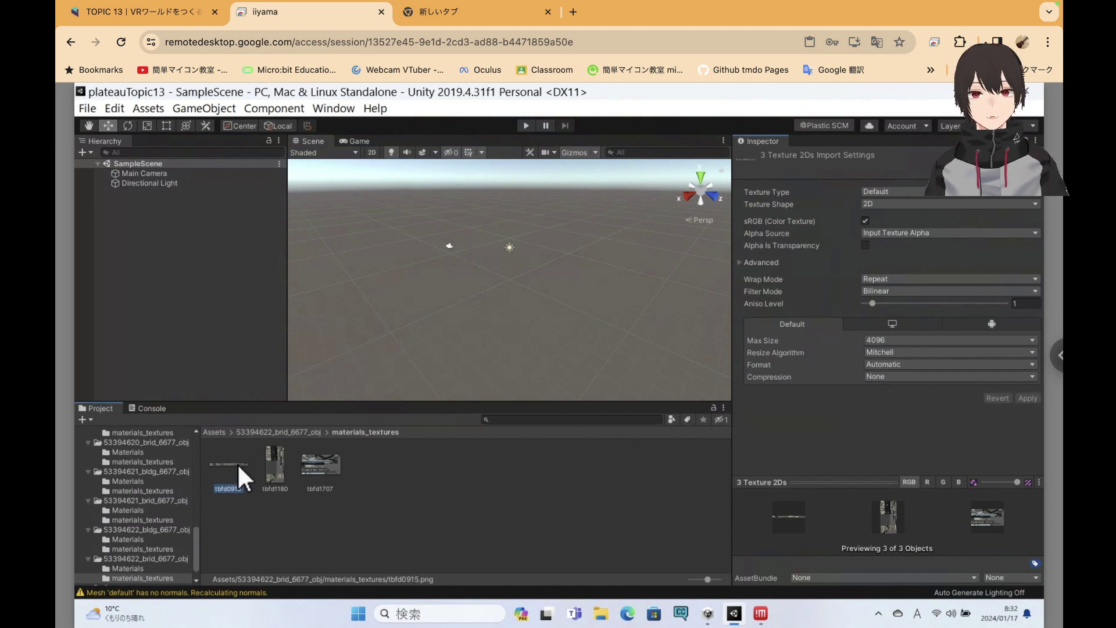
pyautogui.click(270, 466)
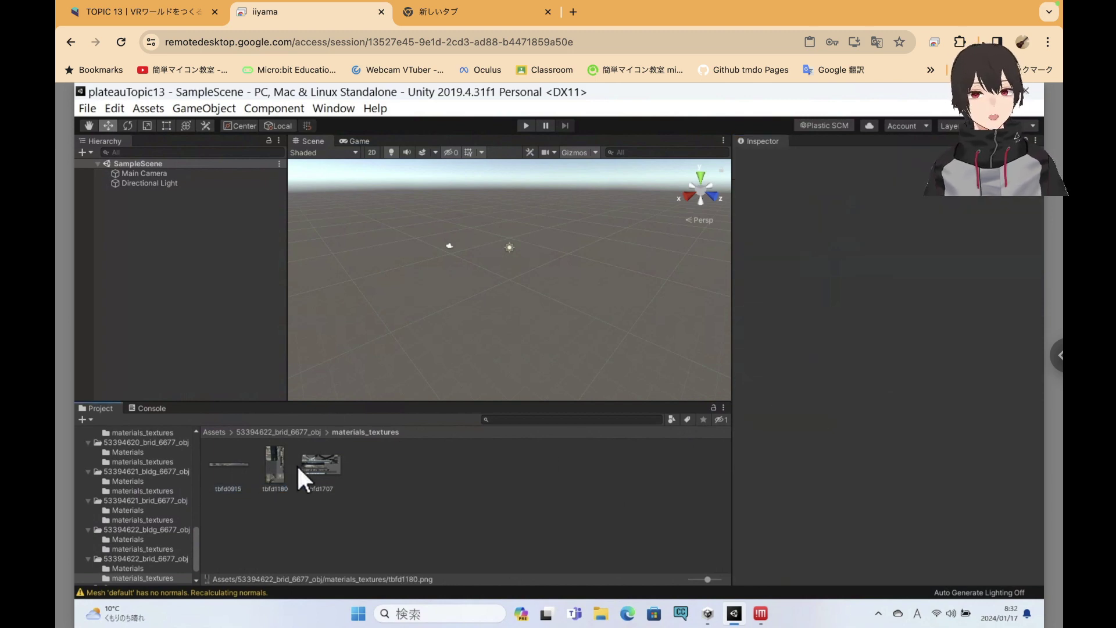
pyautogui.click(311, 475)
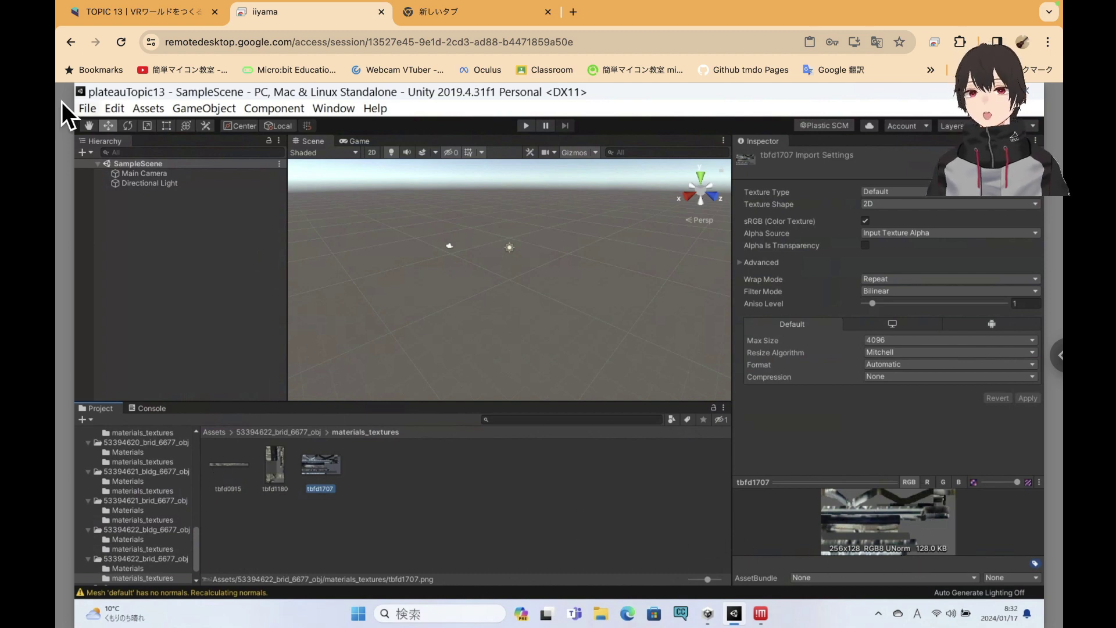
# Save the Unity project and switch back to the PLATEAU TOPIC 13 tutorial page
pyautogui.click(82, 110)
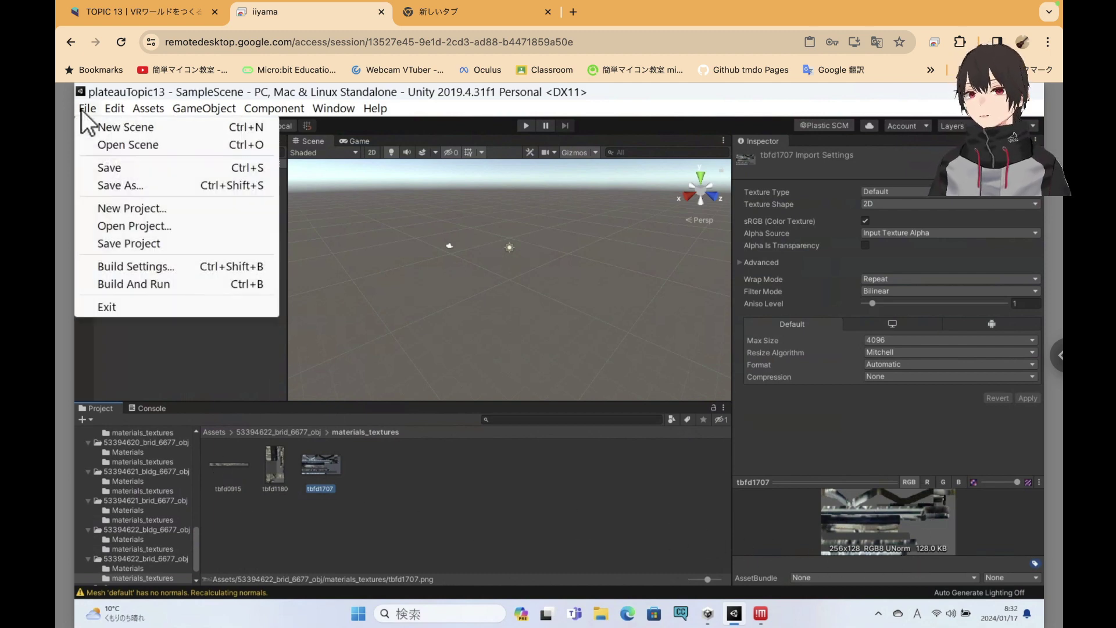
pyautogui.click(158, 244)
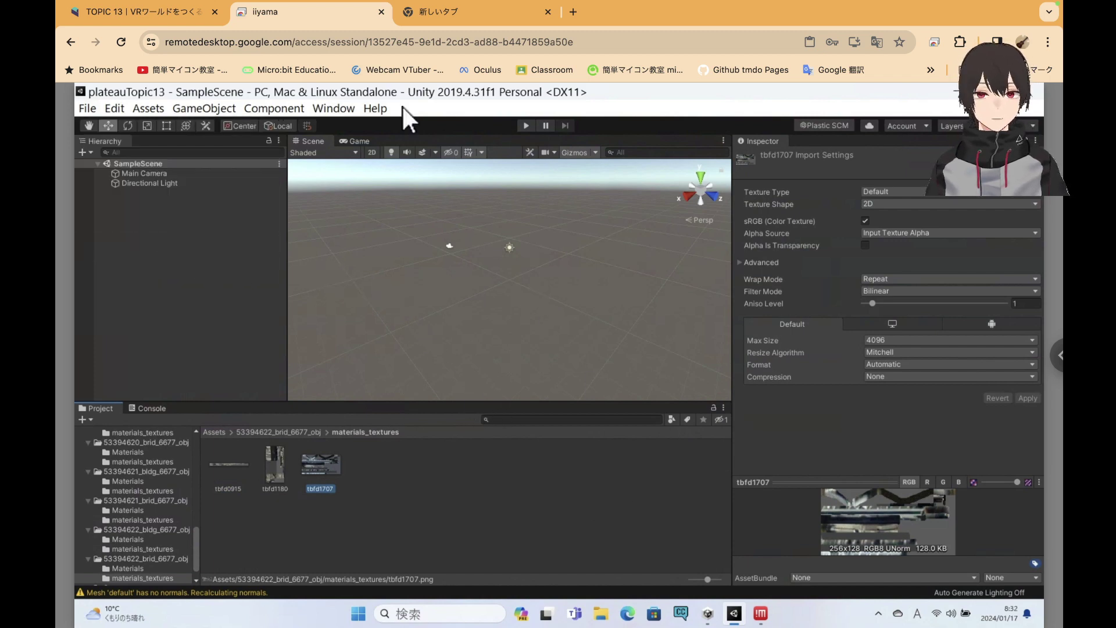
pyautogui.click(181, 20)
# Read through section 13.1.3 and Figures 13-10 and 13-11 on placing models under Root
pyautogui.scroll(-1, 587, 358)
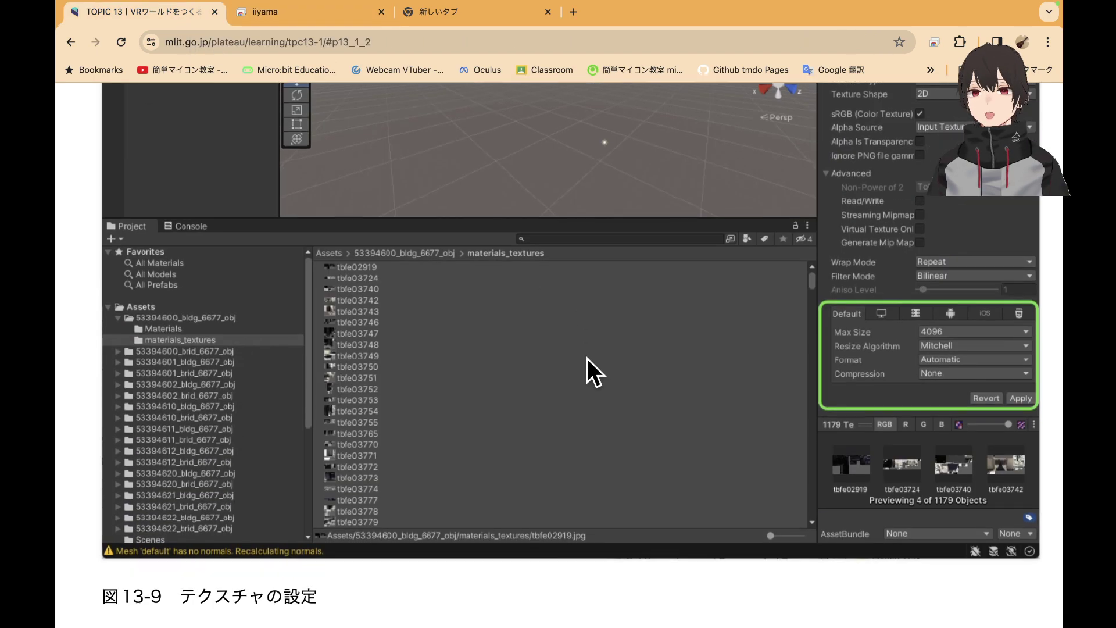
pyautogui.scroll(-1, 587, 358)
pyautogui.scroll(-1, 587, 358)
pyautogui.scroll(-1, 588, 357)
pyautogui.scroll(-3, 588, 358)
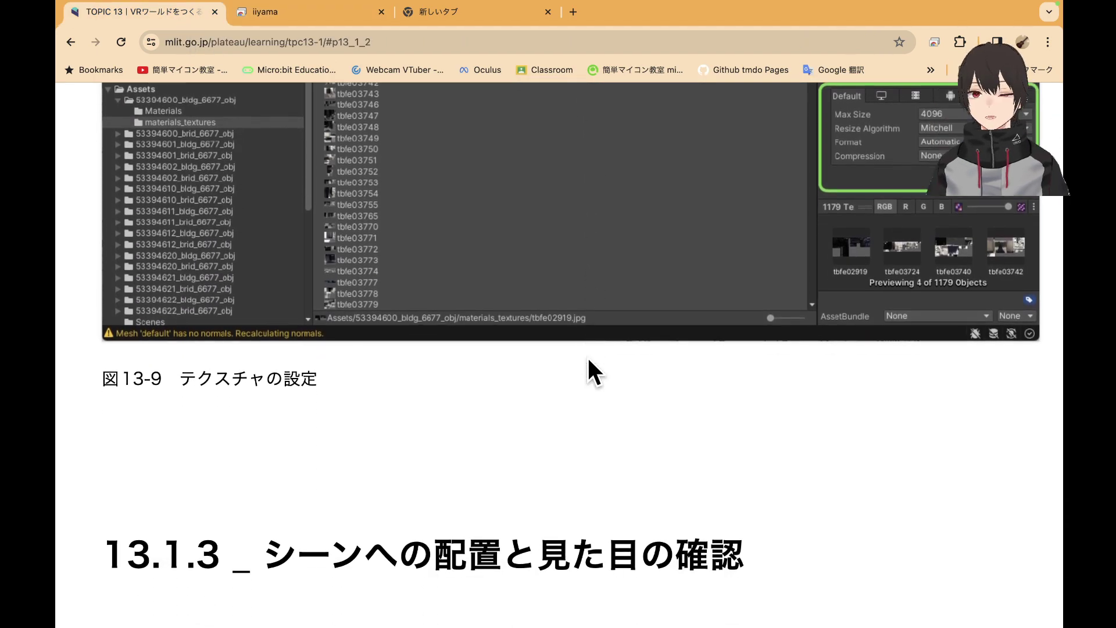
pyautogui.scroll(-3, 588, 359)
pyautogui.scroll(-2, 589, 360)
pyautogui.scroll(-1, 588, 359)
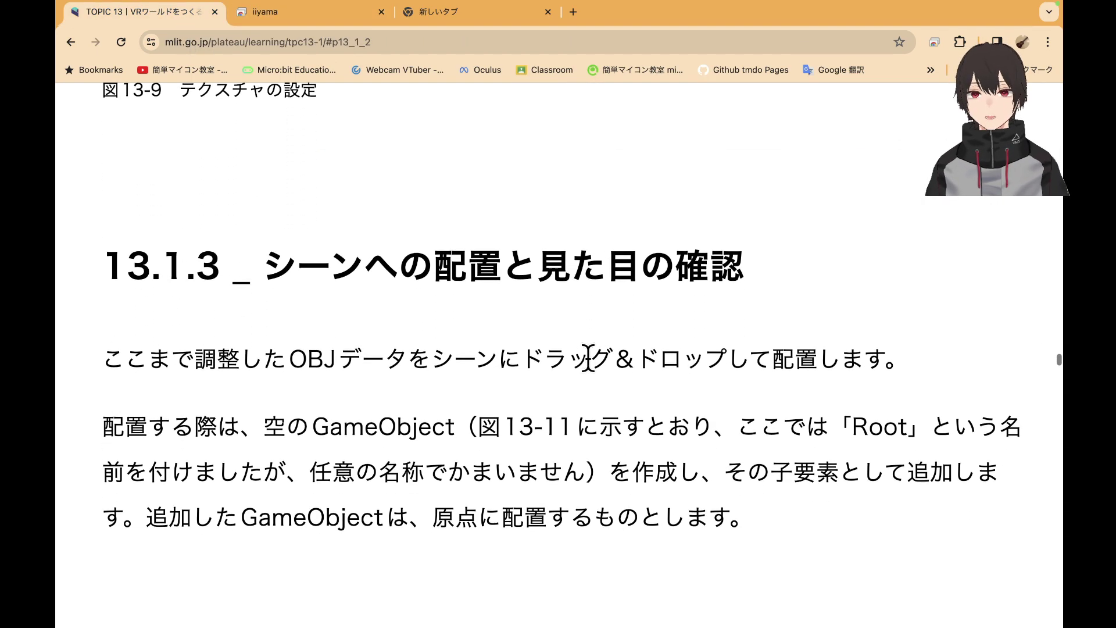
pyautogui.scroll(-1, 588, 357)
pyautogui.scroll(-1, 588, 358)
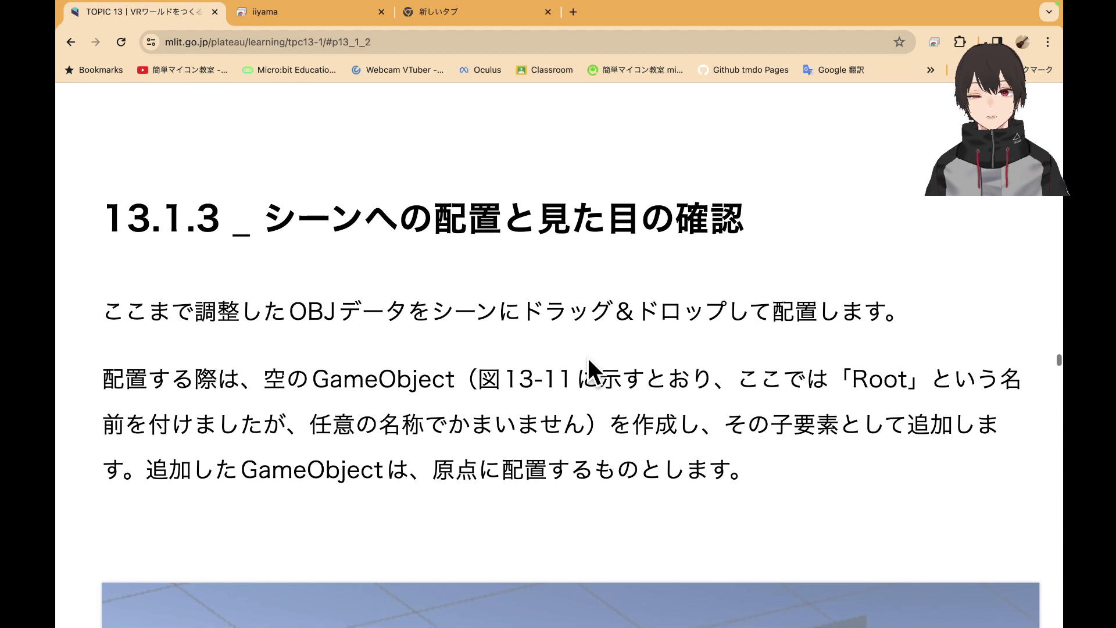
pyautogui.scroll(-1, 588, 357)
pyautogui.scroll(-1, 588, 357)
pyautogui.scroll(-1, 588, 358)
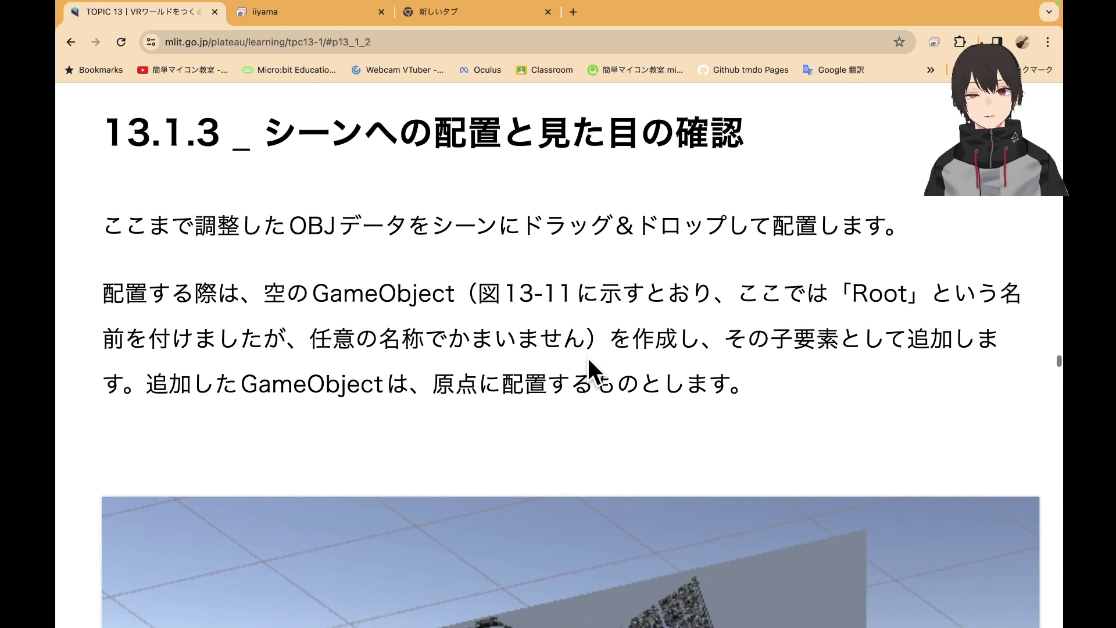
pyautogui.scroll(-1, 588, 357)
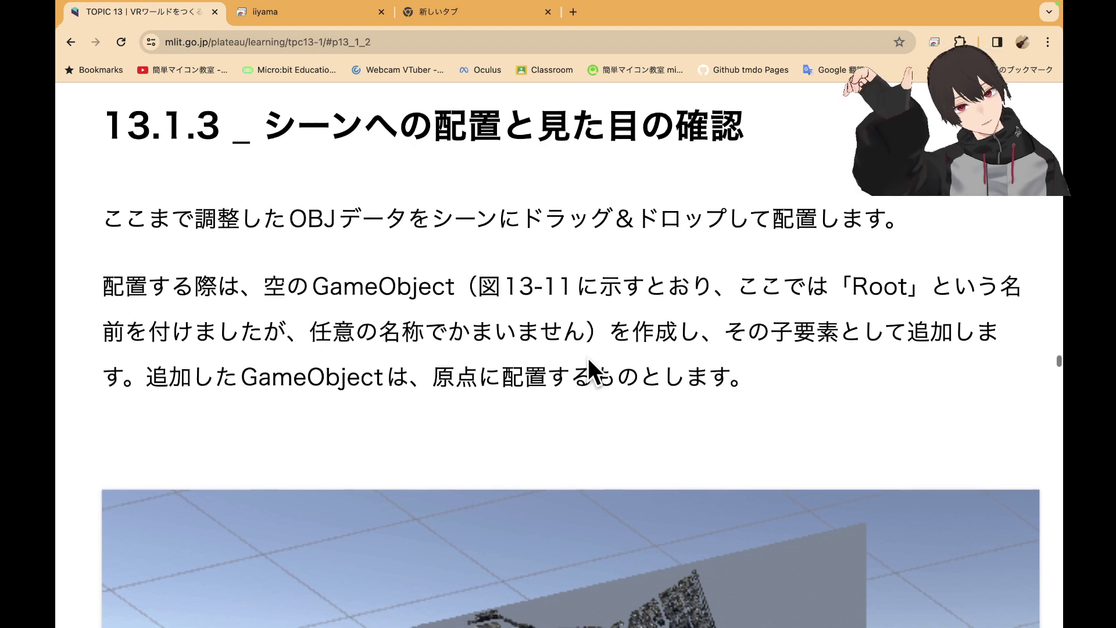
pyautogui.scroll(-1, 589, 360)
pyautogui.scroll(-1, 589, 360)
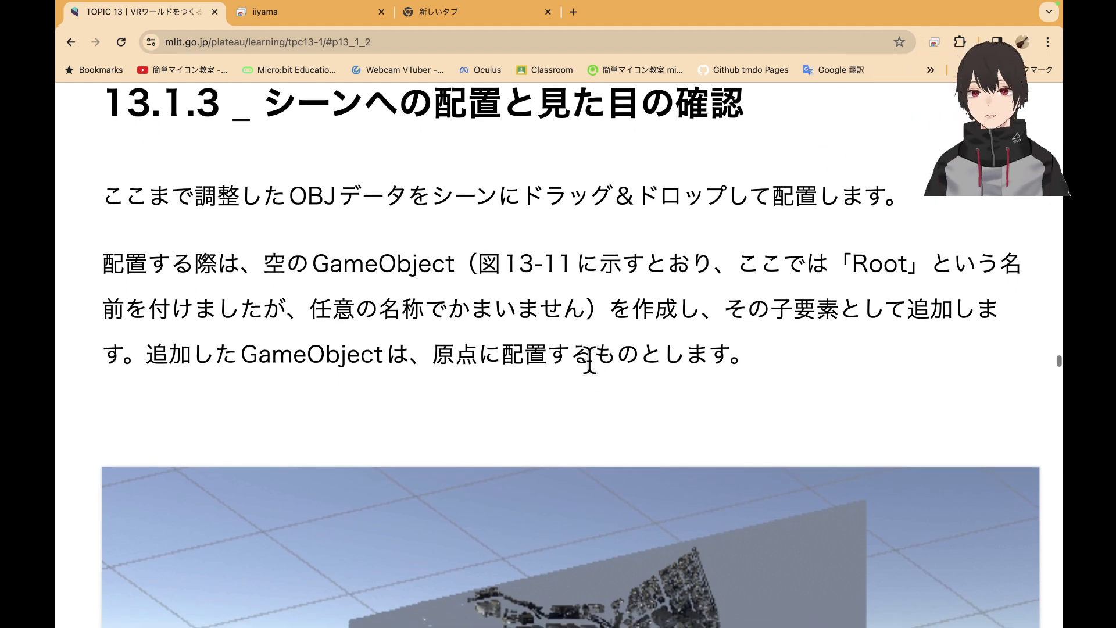
pyautogui.scroll(-1, 621, 375)
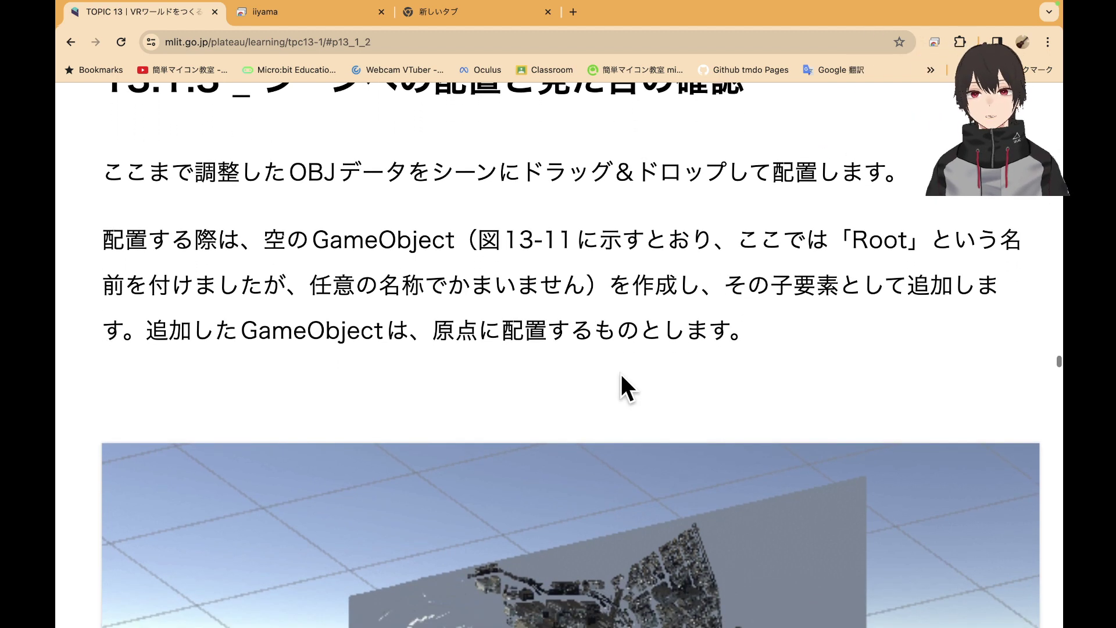
pyautogui.scroll(-1, 556, 357)
pyautogui.scroll(-1, 556, 357)
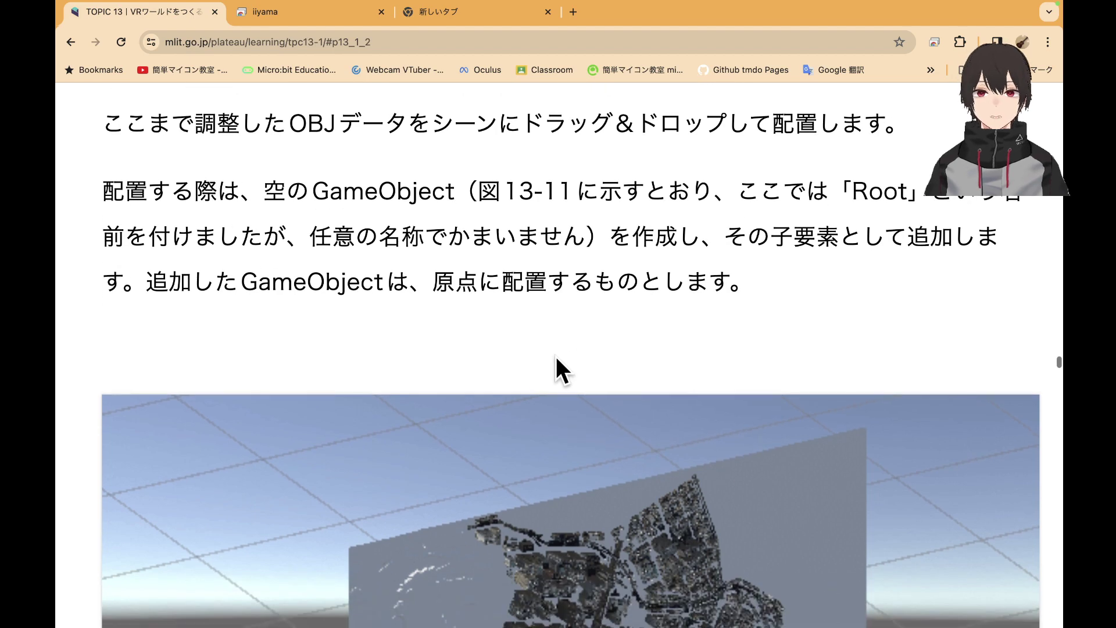
pyautogui.scroll(-1, 556, 357)
pyautogui.scroll(-1, 556, 356)
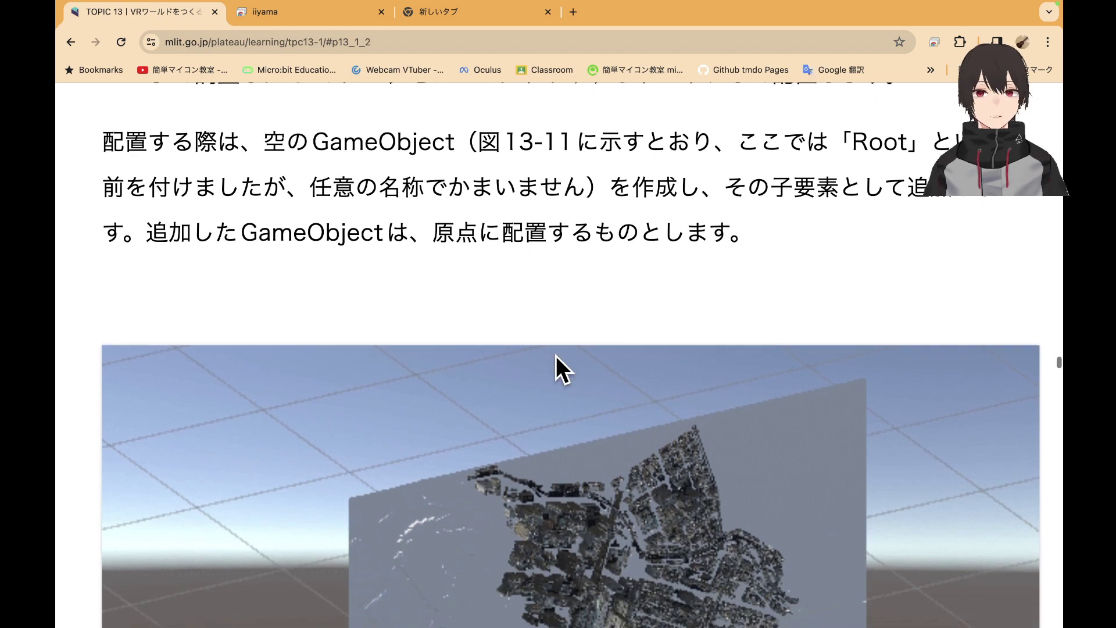
pyautogui.scroll(-1, 556, 356)
pyautogui.scroll(-1, 556, 356)
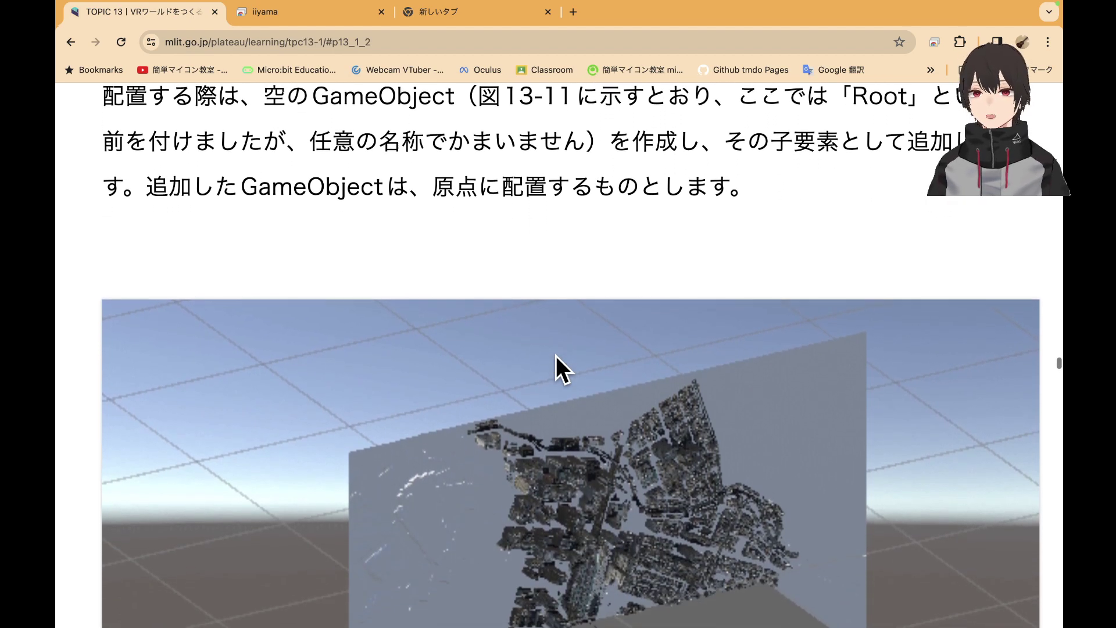
pyautogui.scroll(-1, 556, 356)
pyautogui.scroll(-1, 556, 356)
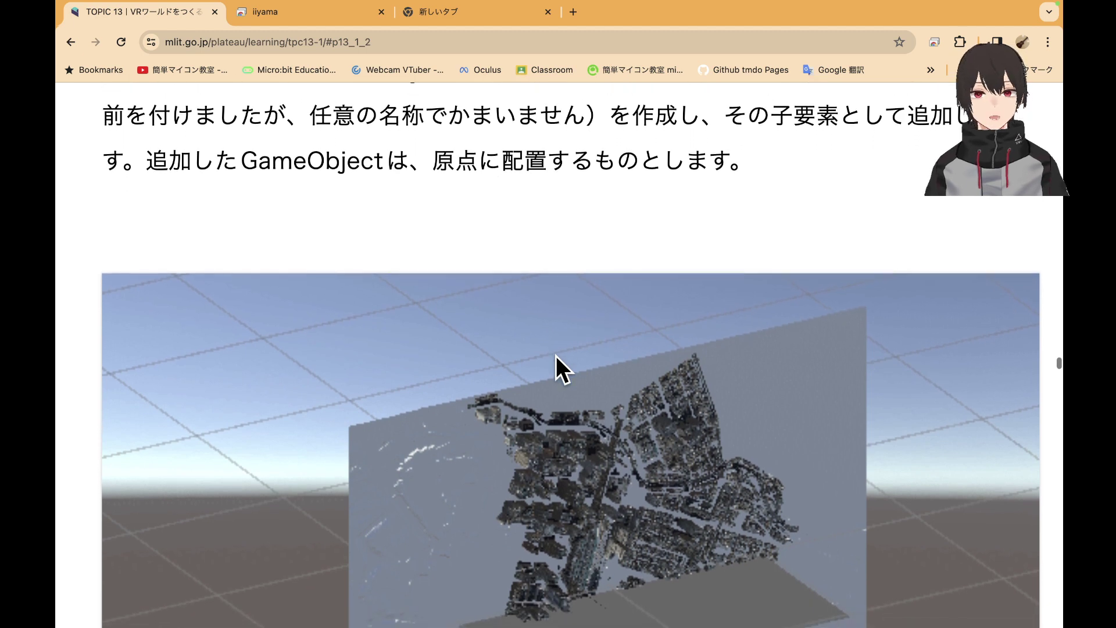
pyautogui.scroll(-1, 556, 356)
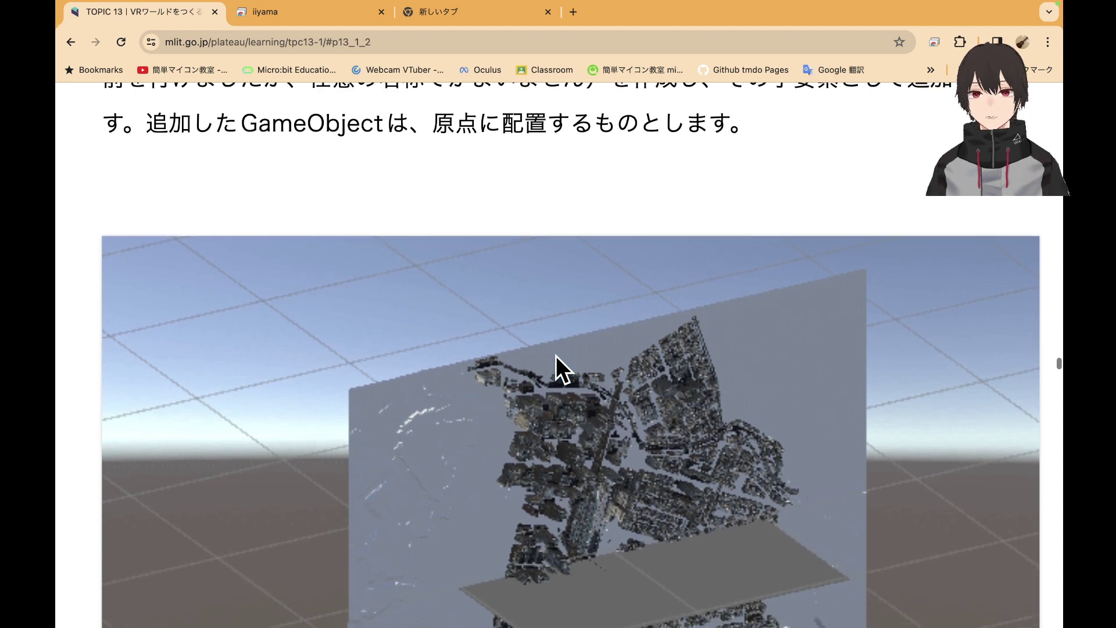
pyautogui.scroll(-1, 556, 356)
pyautogui.scroll(-1, 556, 355)
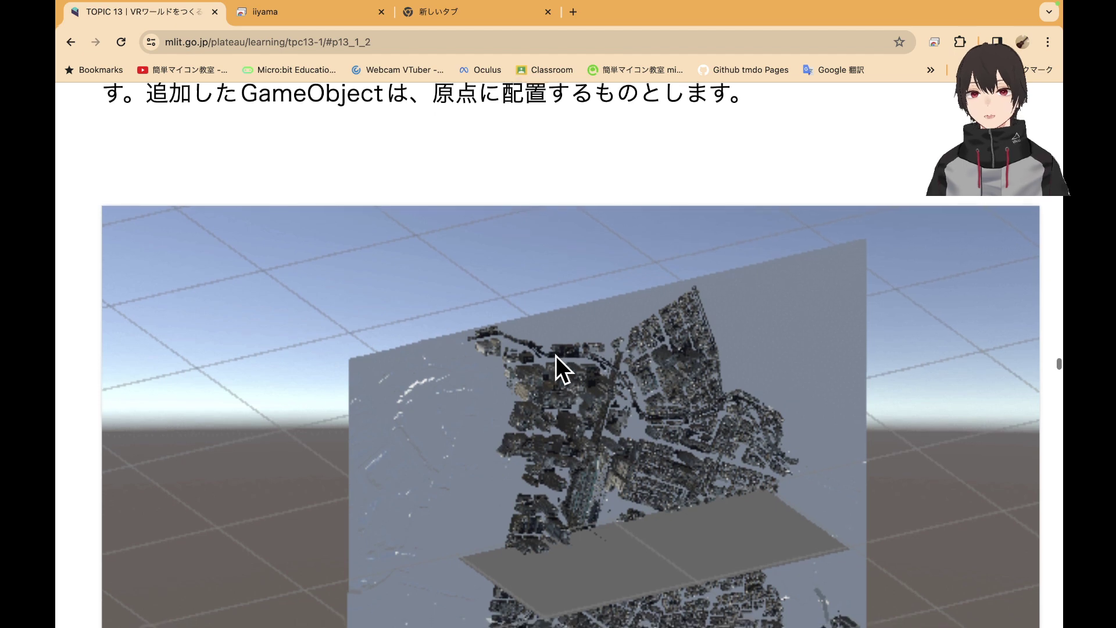
pyautogui.scroll(-2, 556, 355)
pyautogui.scroll(-2, 556, 356)
pyautogui.scroll(-2, 556, 355)
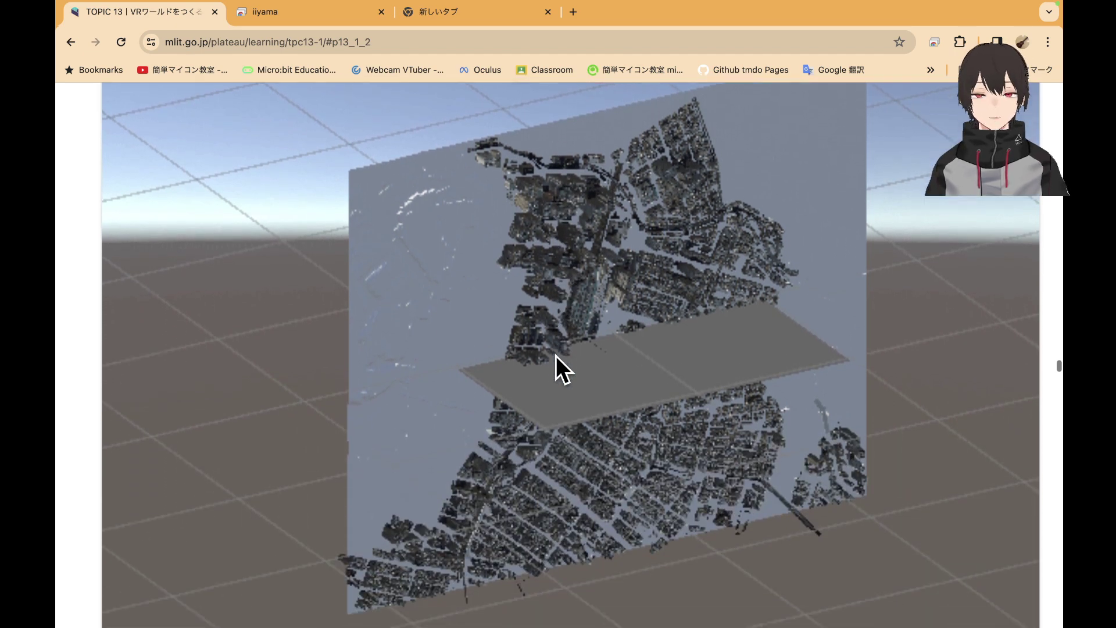
pyautogui.scroll(-2, 556, 356)
pyautogui.scroll(-1, 556, 356)
pyautogui.scroll(-1, 556, 356)
pyautogui.scroll(-1, 556, 356)
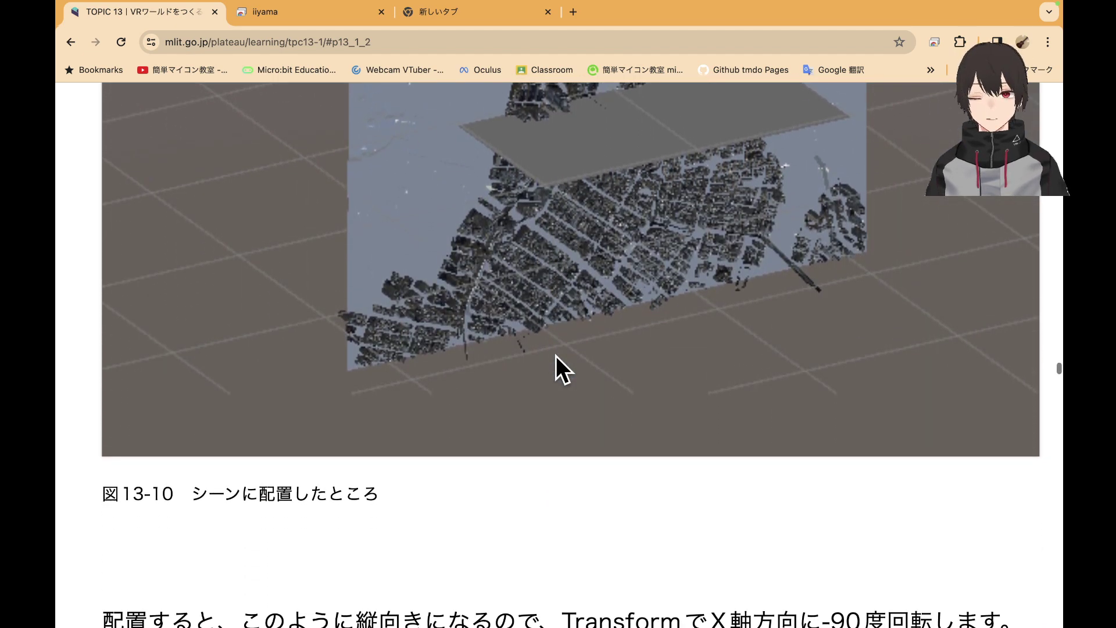
pyautogui.scroll(-2, 555, 356)
pyautogui.scroll(-2, 556, 356)
pyautogui.scroll(-2, 555, 356)
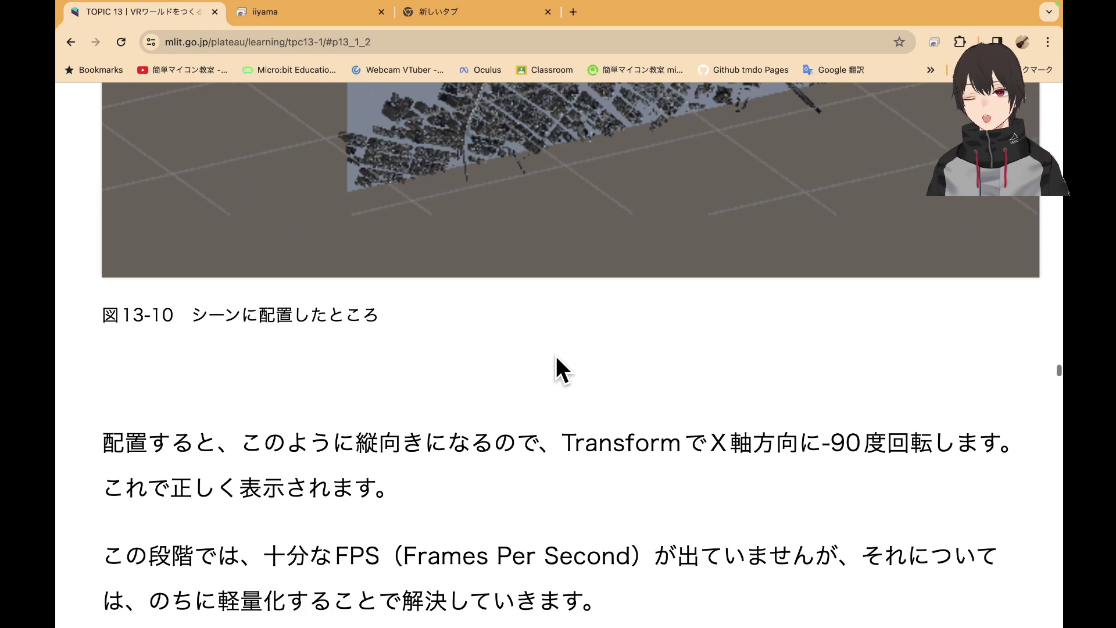
pyautogui.scroll(-1, 556, 356)
pyautogui.scroll(-1, 556, 356)
pyautogui.scroll(-1, 555, 356)
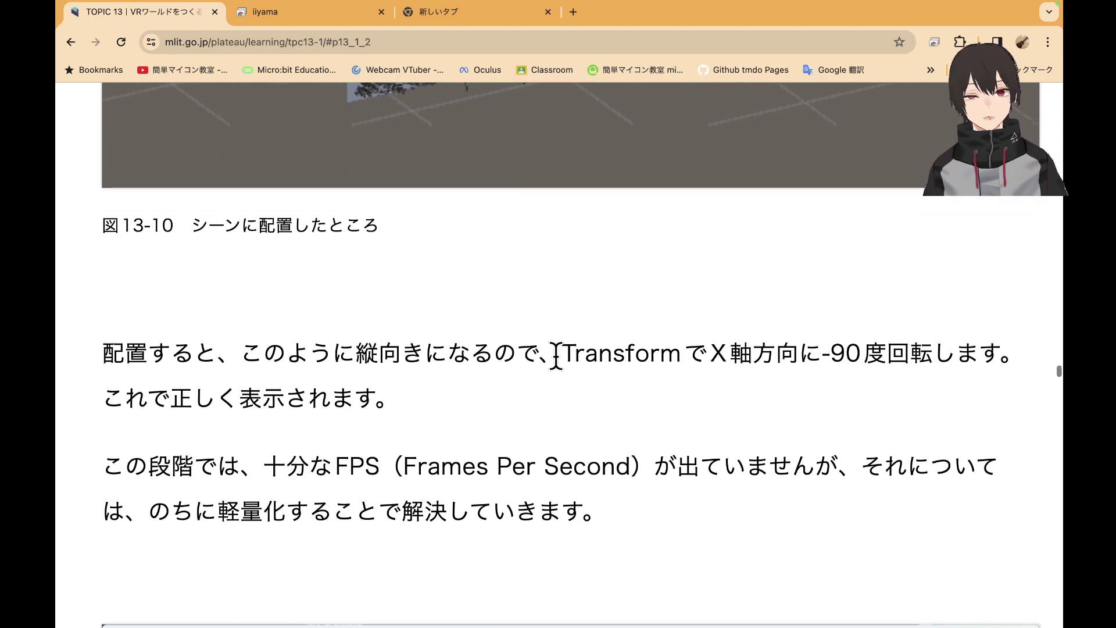
pyautogui.scroll(-1, 556, 356)
pyautogui.scroll(-1, 556, 356)
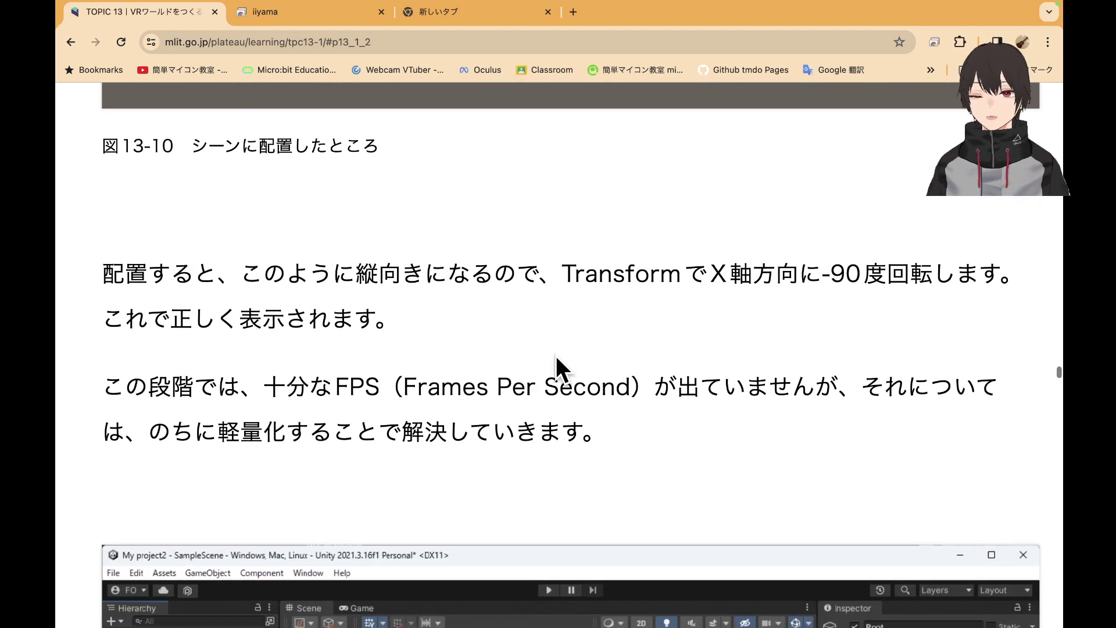
pyautogui.scroll(-1, 556, 356)
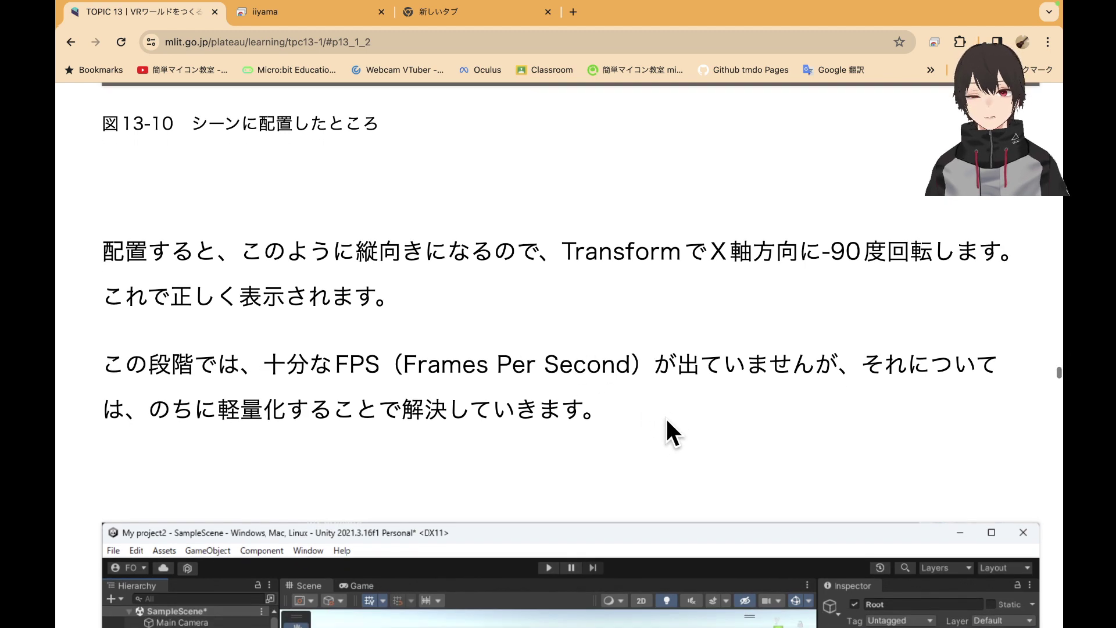
pyautogui.scroll(-3, 666, 419)
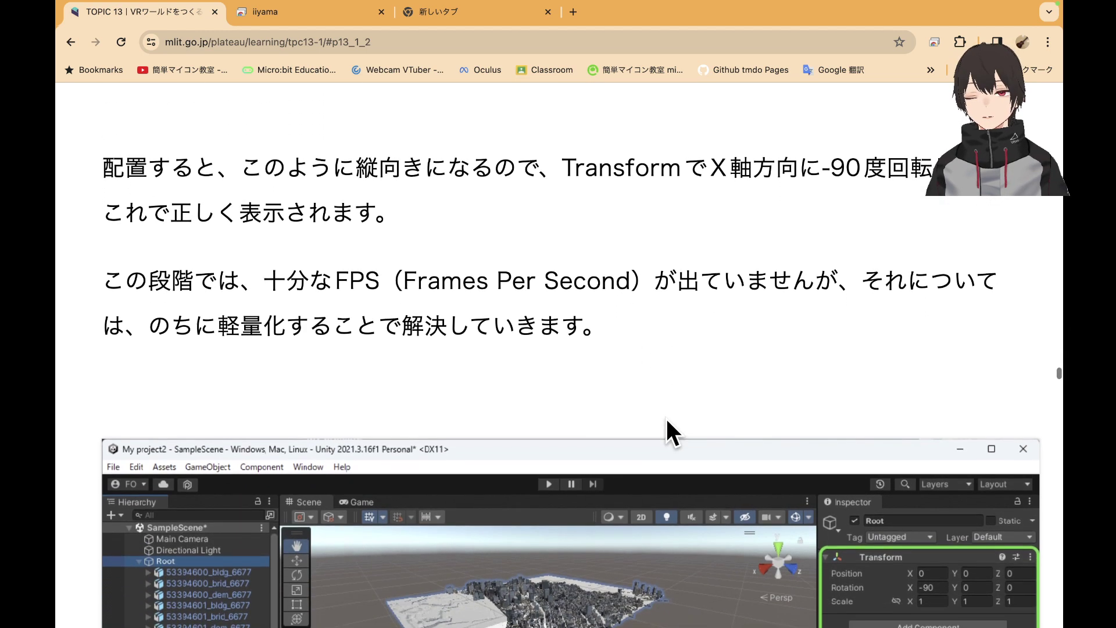
pyautogui.scroll(-1, 666, 419)
pyautogui.scroll(-1, 667, 419)
pyautogui.scroll(-1, 667, 419)
pyautogui.scroll(-1, 666, 418)
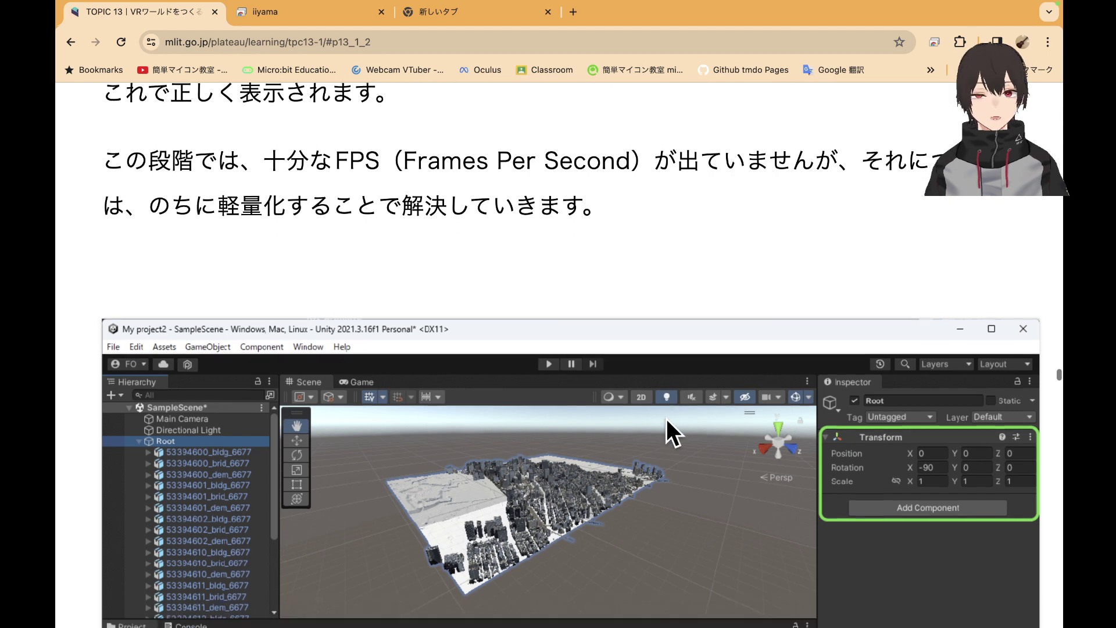
pyautogui.scroll(-3, 666, 419)
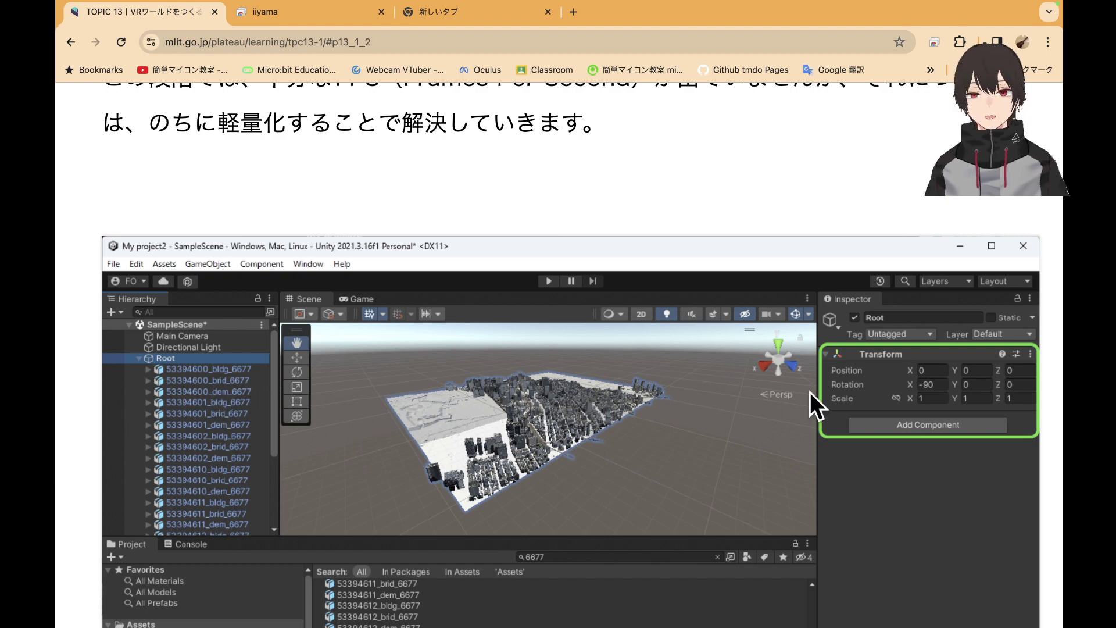
# Scroll back up the section, then return to the remote-desktop Unity editor
pyautogui.scroll(5, 593, 343)
pyautogui.scroll(8, 593, 343)
pyautogui.scroll(10, 593, 343)
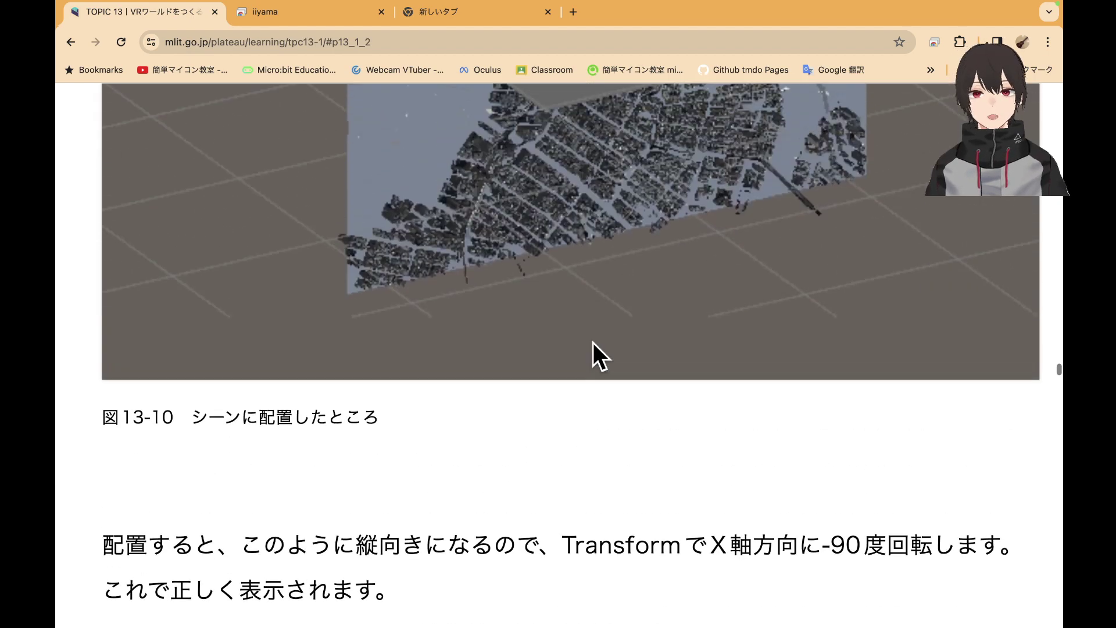
pyautogui.scroll(7, 593, 343)
pyautogui.scroll(3, 593, 343)
pyautogui.scroll(6, 593, 343)
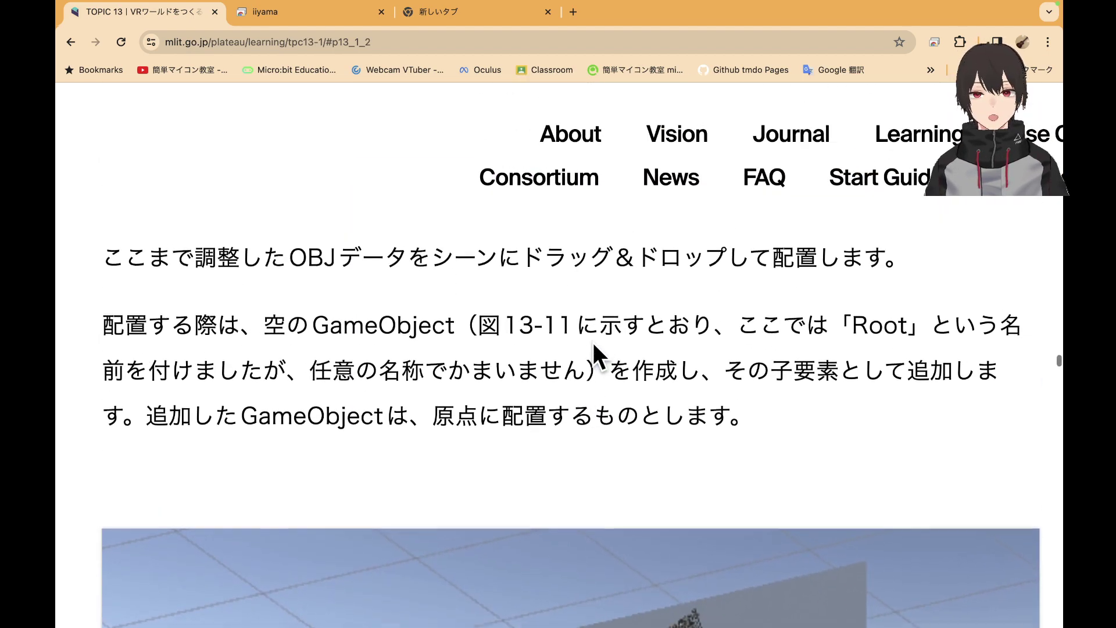
pyautogui.scroll(2, 594, 343)
pyautogui.scroll(1, 594, 344)
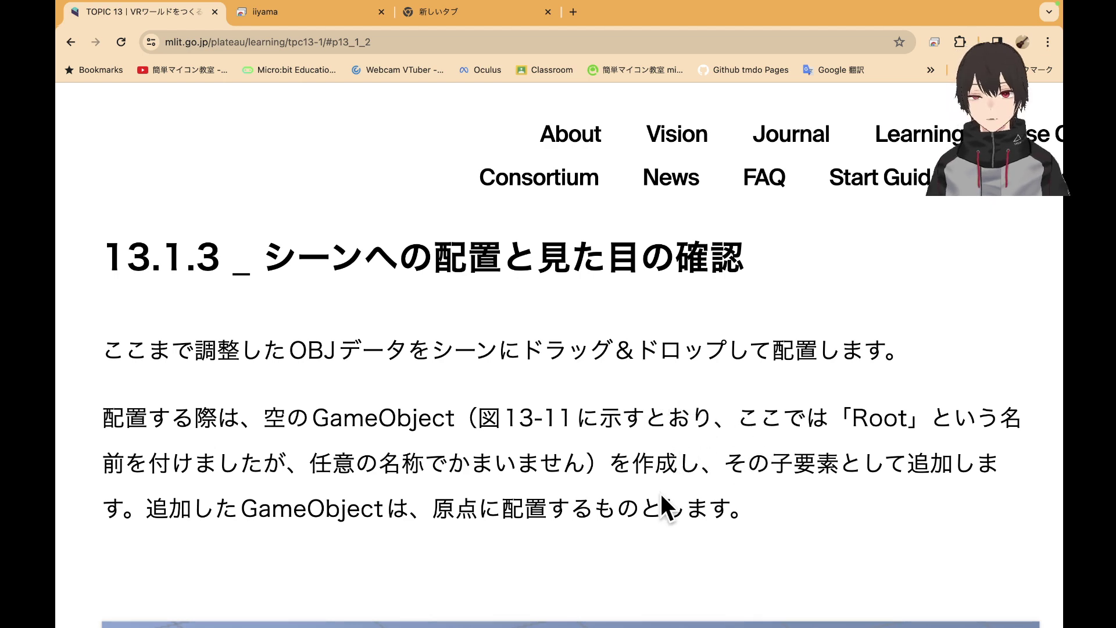
pyautogui.click(324, 15)
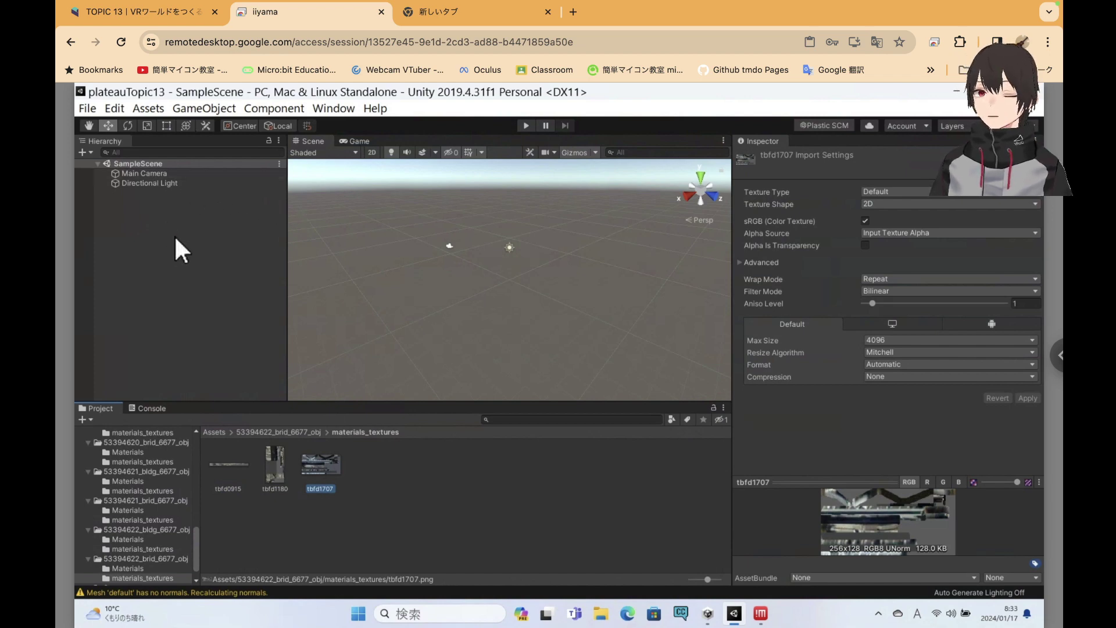
# Collapse the model folders from 53394600_bldg_6677_obj through 53394612_brid_6677_obj in the Project tree
pyautogui.scroll(10, 193, 445)
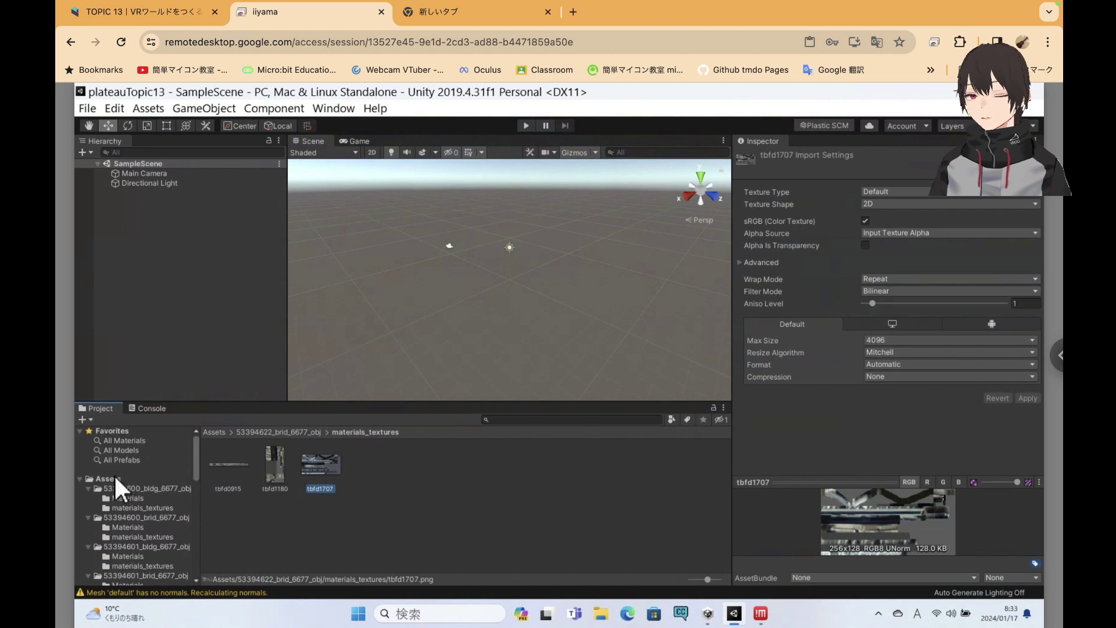
pyautogui.click(110, 479)
pyautogui.click(89, 487)
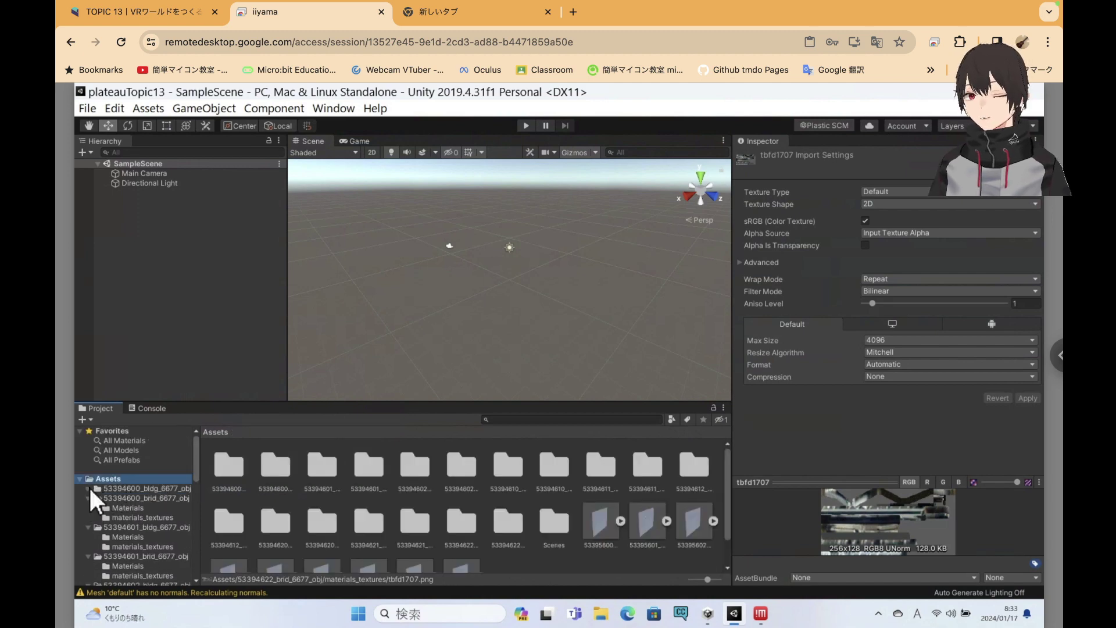
pyautogui.click(86, 498)
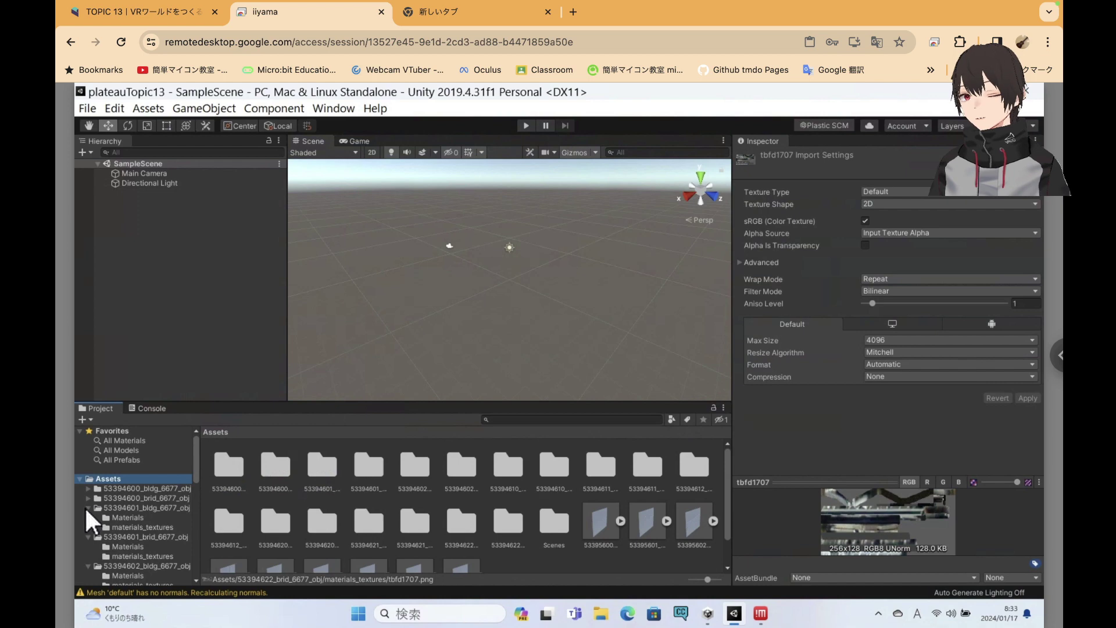
pyautogui.click(86, 508)
pyautogui.click(86, 517)
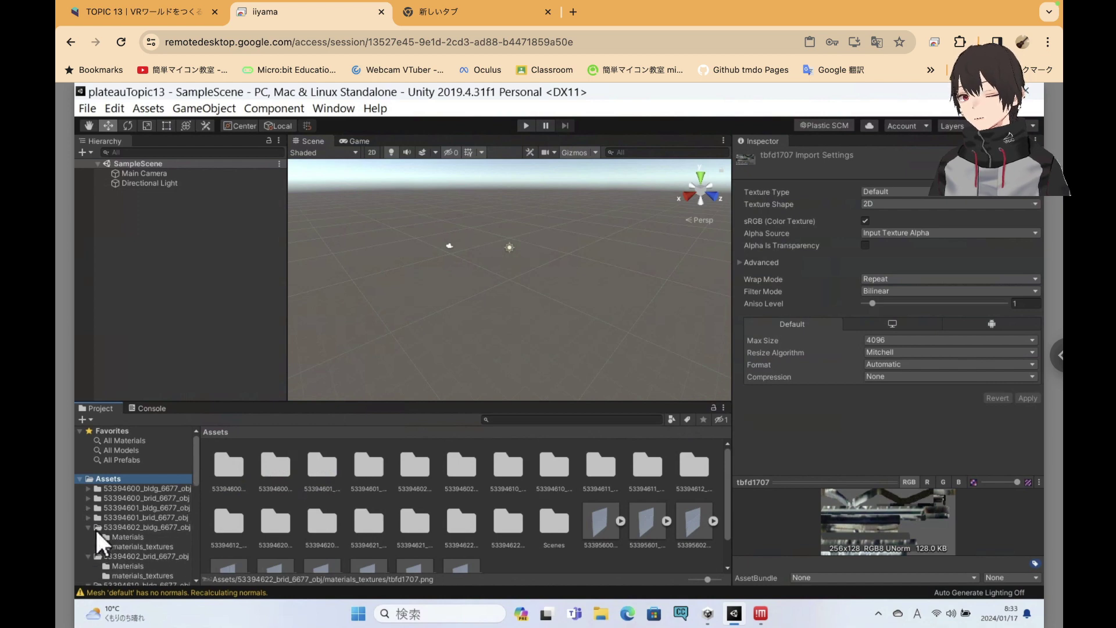
pyautogui.click(86, 528)
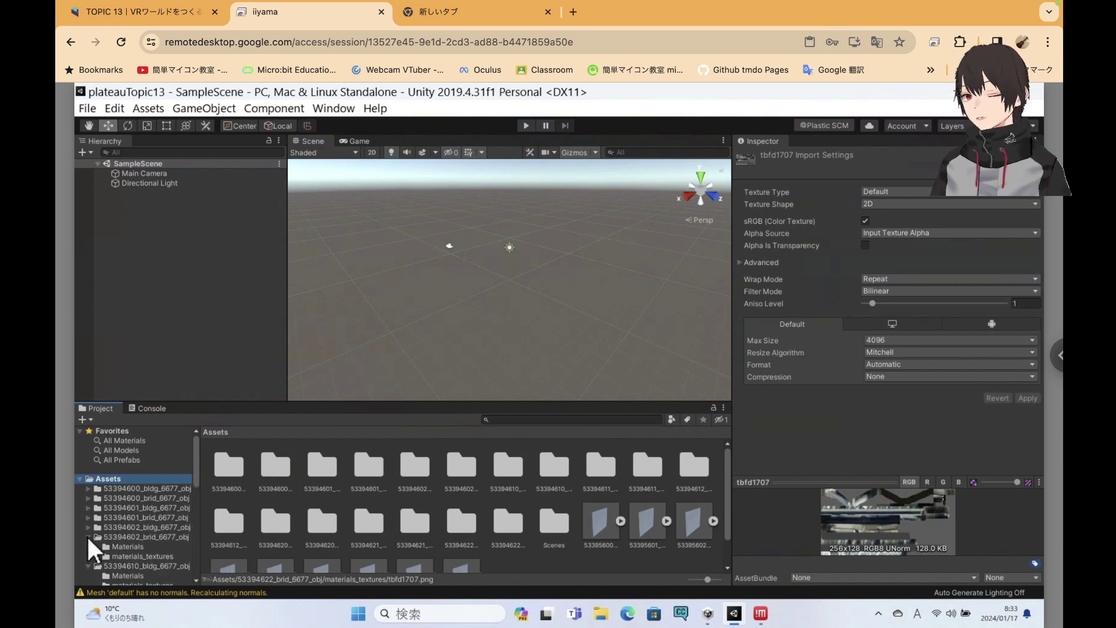
pyautogui.click(87, 537)
pyautogui.click(88, 547)
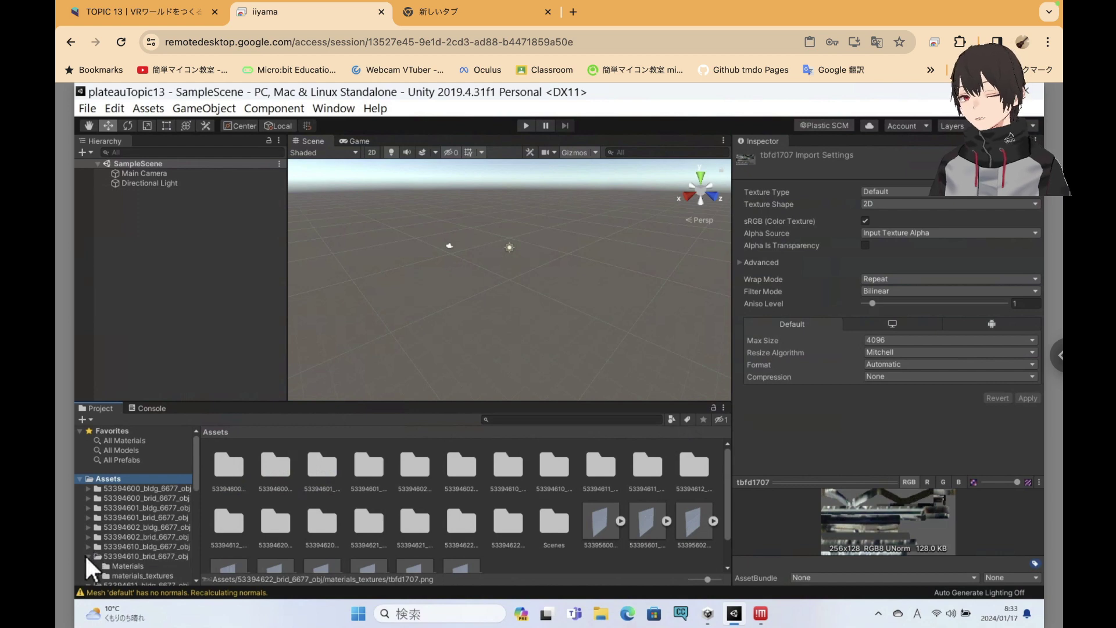
pyautogui.click(85, 555)
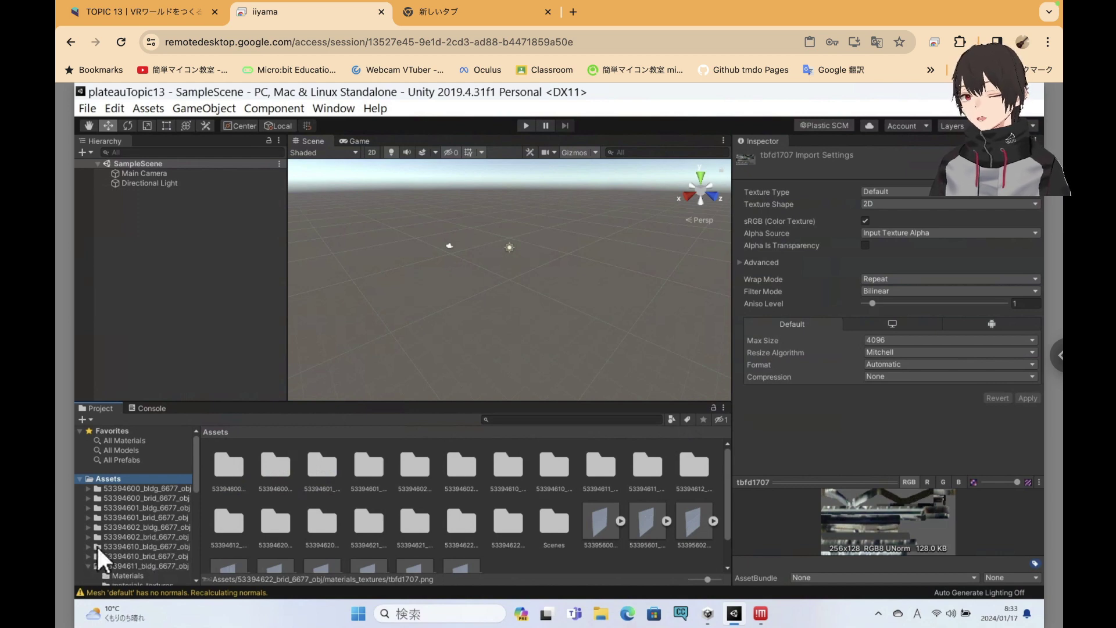
pyautogui.scroll(-2, 97, 545)
pyautogui.click(89, 540)
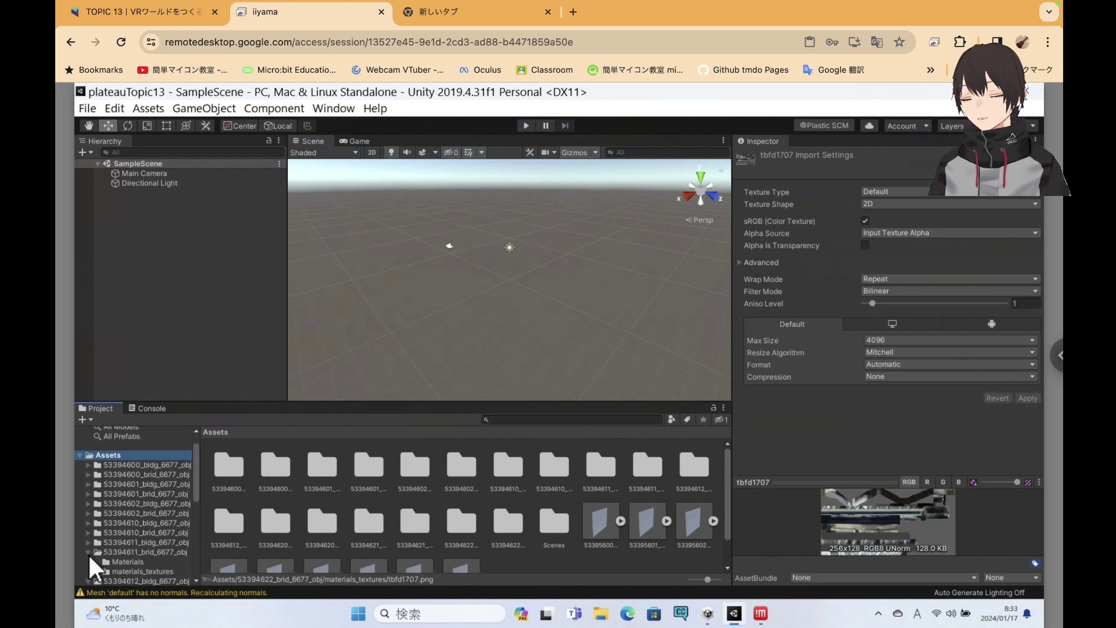
pyautogui.click(87, 551)
pyautogui.click(89, 558)
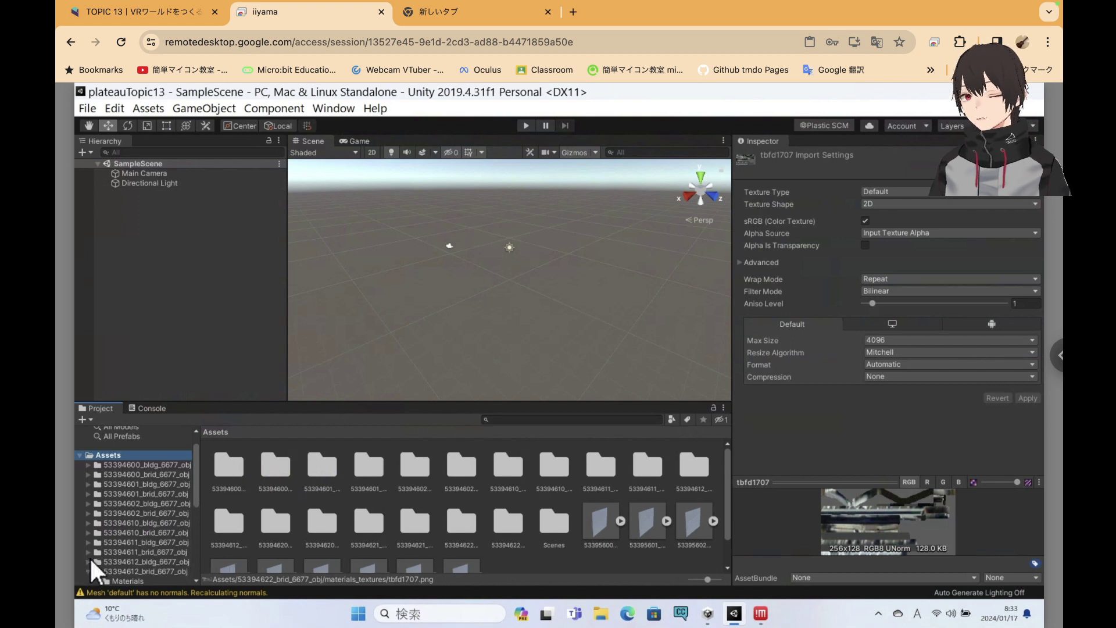
pyautogui.scroll(-1, 108, 550)
pyautogui.click(83, 559)
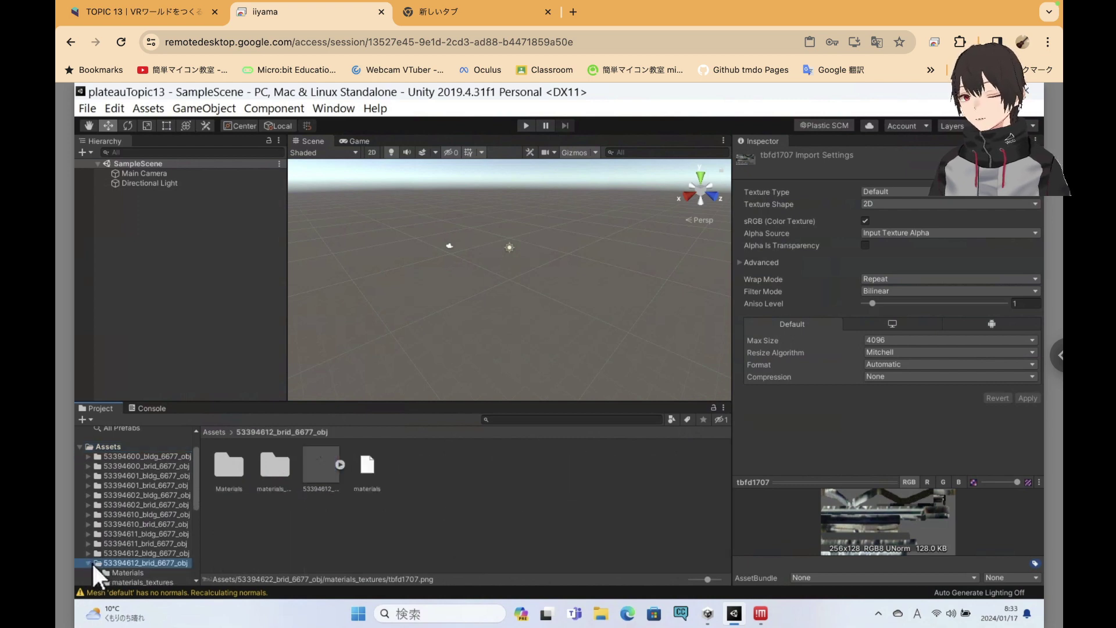
pyautogui.click(87, 563)
pyautogui.scroll(-1, 91, 566)
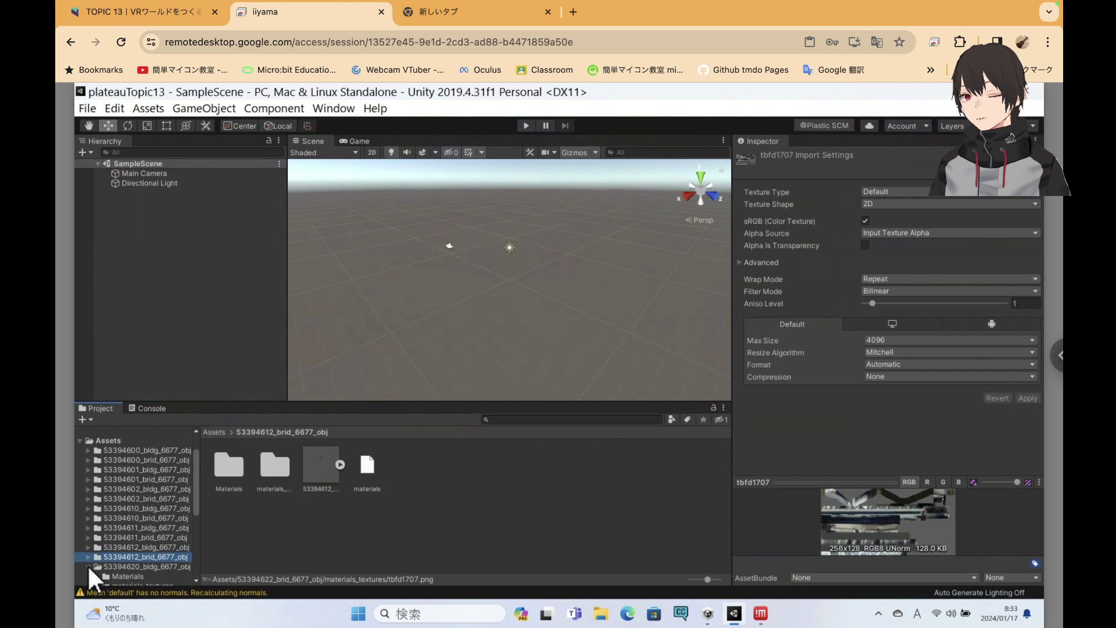
# Collapse the 53394620–53394622 model folders, then open Scenes and select SampleScene
pyautogui.click(90, 571)
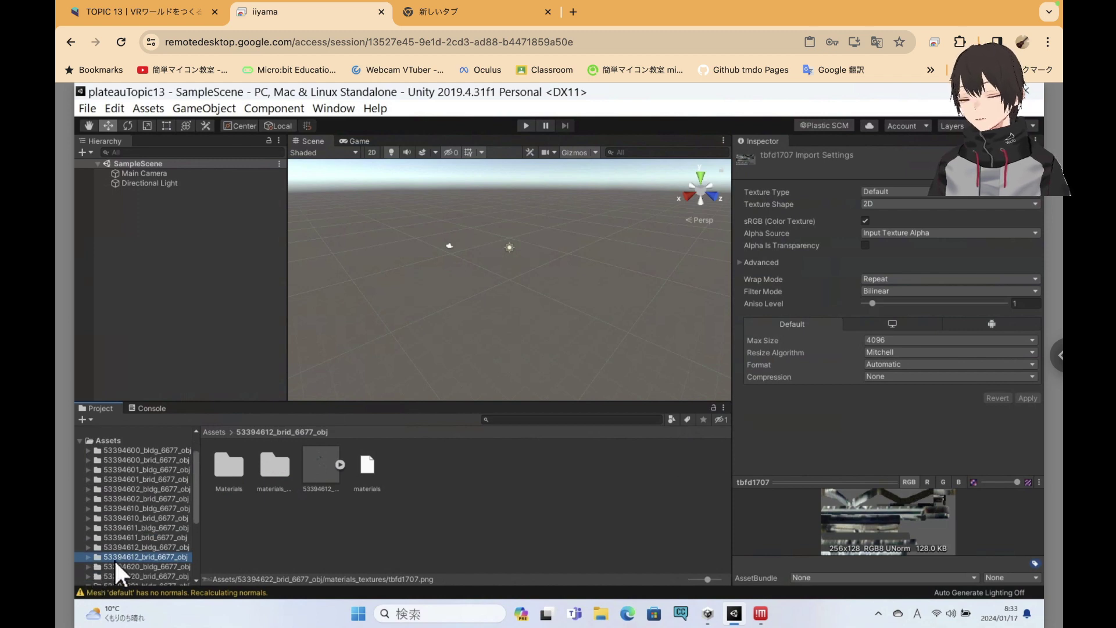
pyautogui.scroll(-3, 117, 557)
pyautogui.scroll(-3, 119, 557)
pyautogui.scroll(-1, 120, 557)
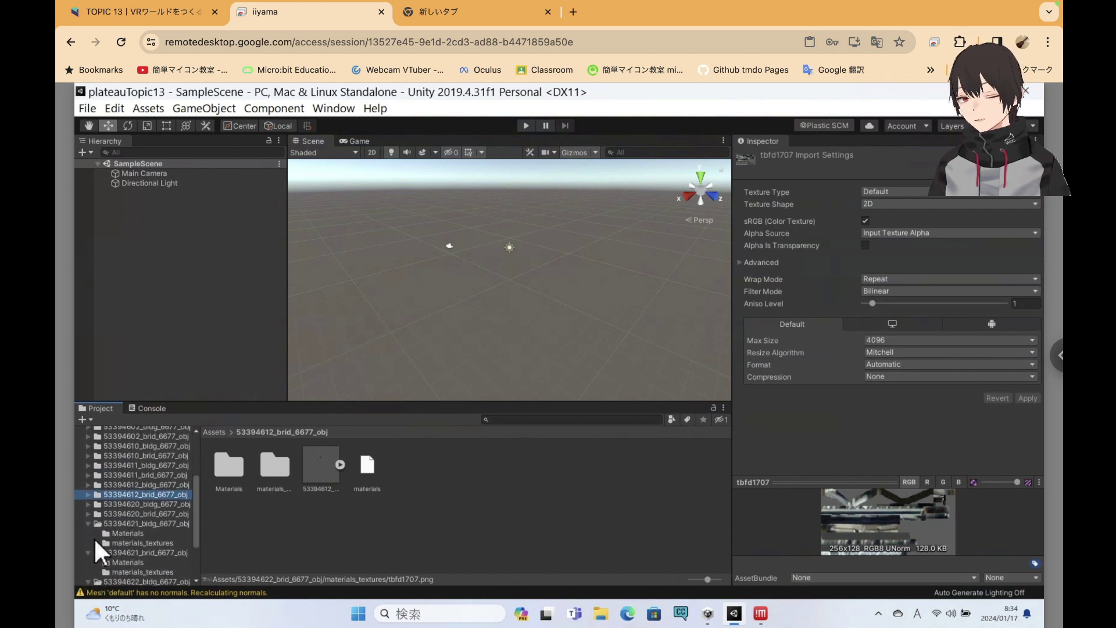
pyautogui.click(88, 523)
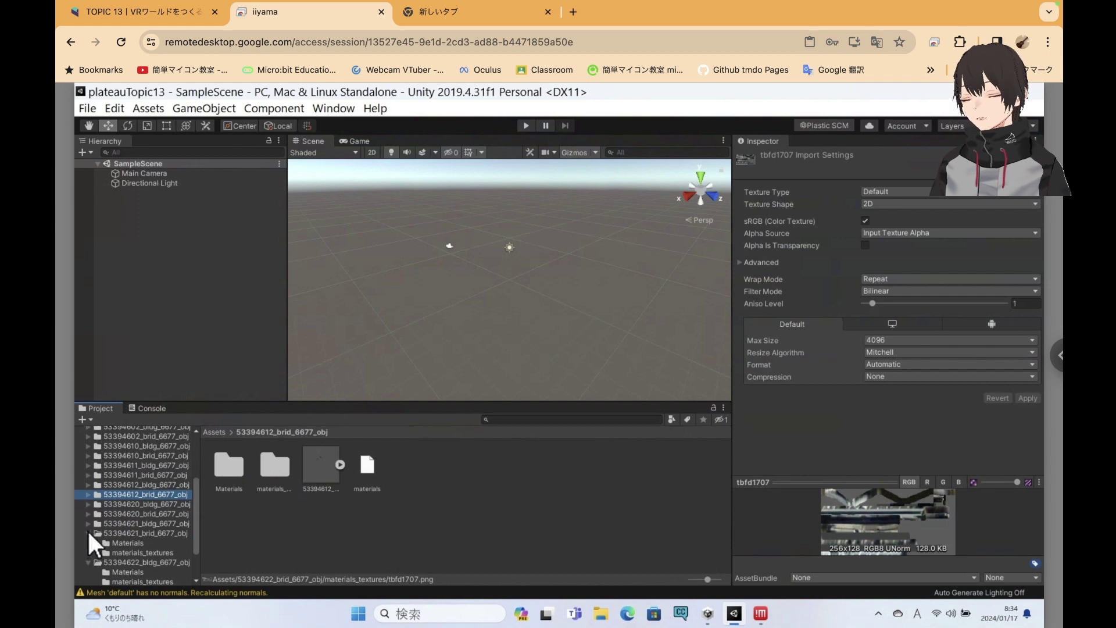
pyautogui.click(88, 532)
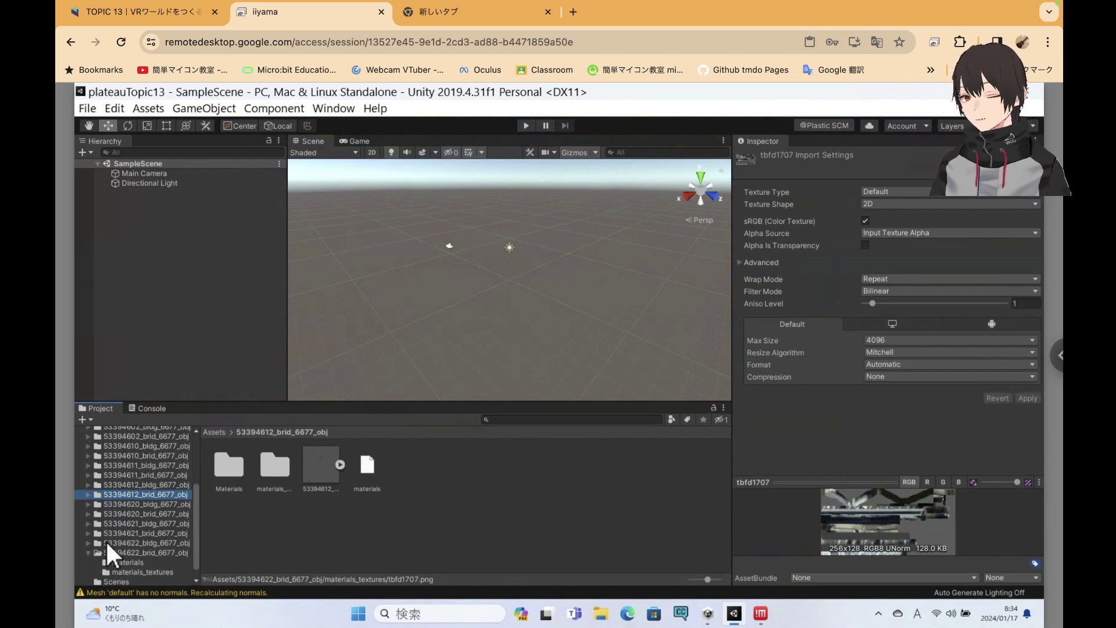
pyautogui.click(88, 543)
pyautogui.click(86, 539)
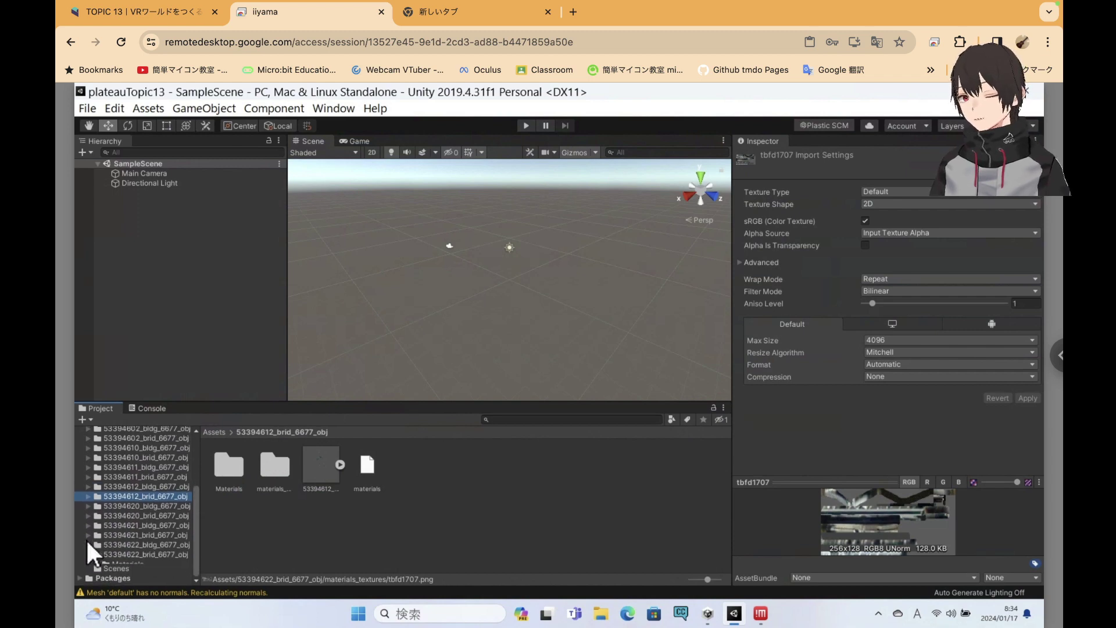
pyautogui.click(113, 564)
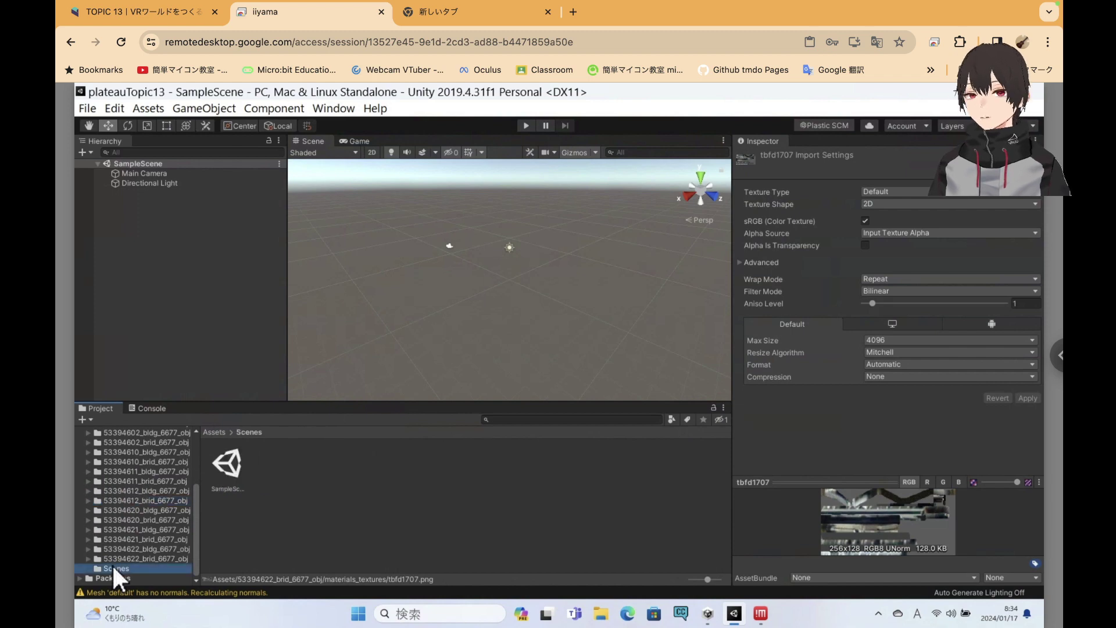
pyautogui.click(233, 467)
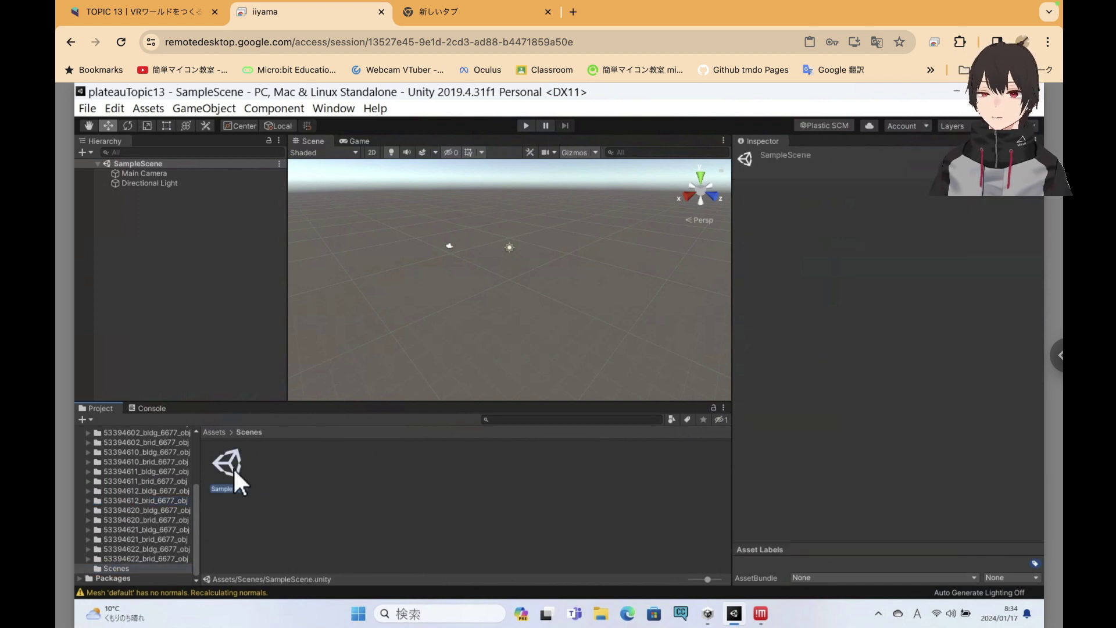
# Bring the Project window back to the top-level Assets folder contents
pyautogui.click(161, 556)
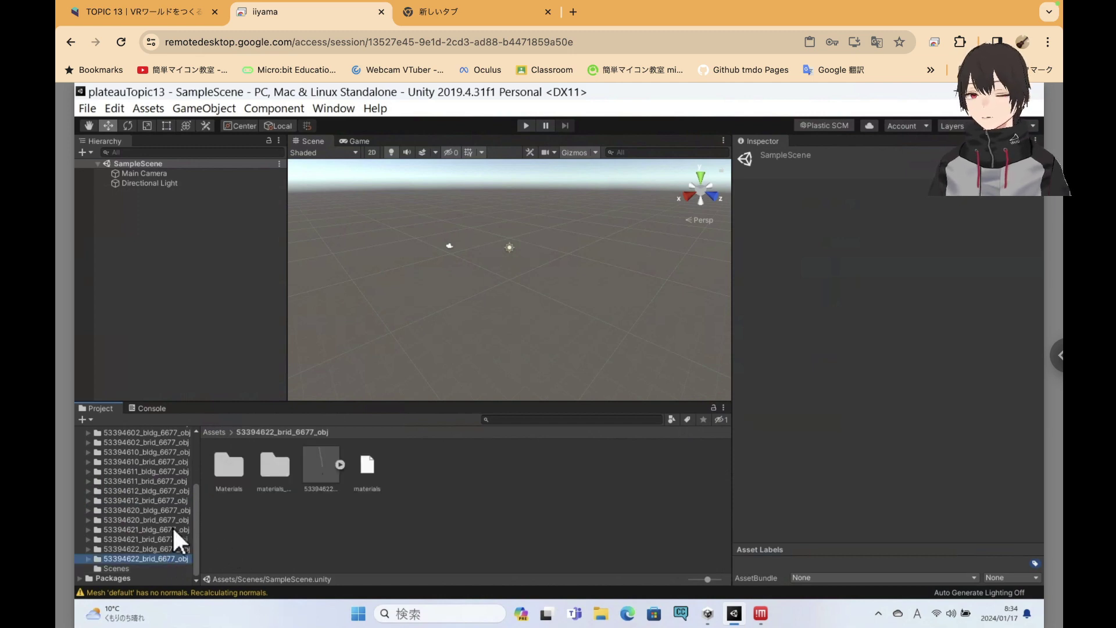
pyautogui.scroll(5, 172, 525)
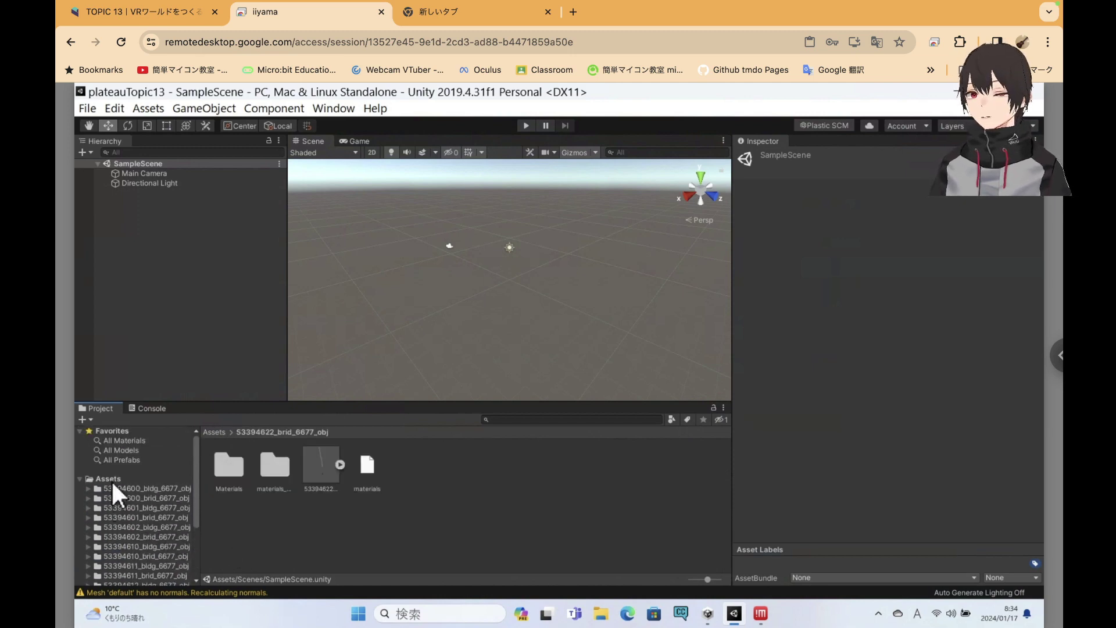
pyautogui.click(108, 479)
pyautogui.scroll(-2, 322, 498)
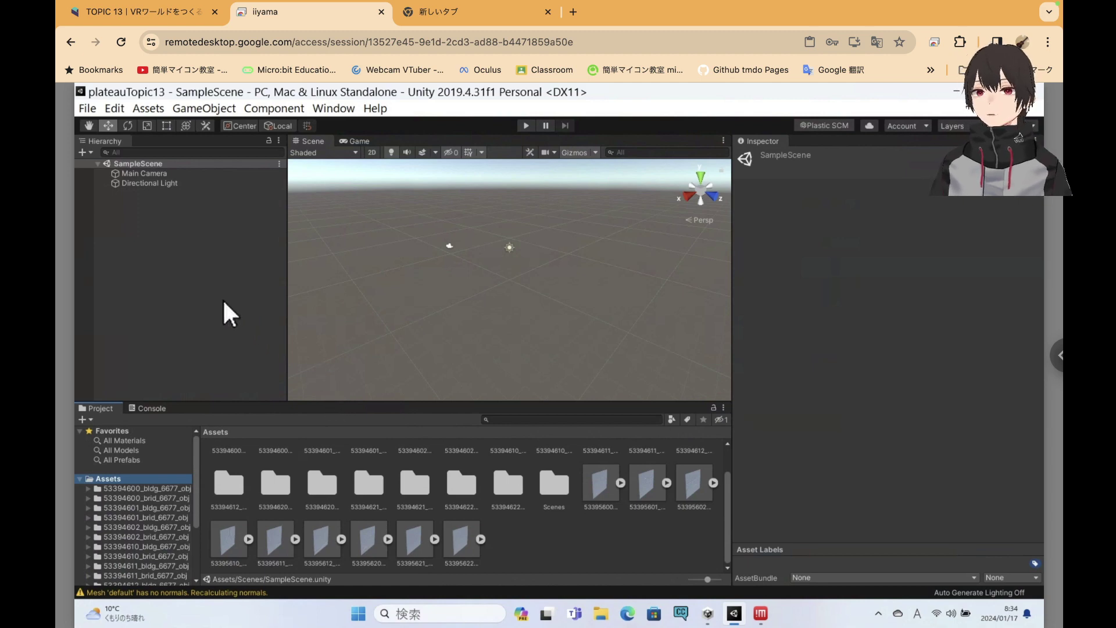
# Browse SampleScene's GameObject > 3D Object options in the Hierarchy, then close them without adding anything
pyautogui.rightClick(197, 163)
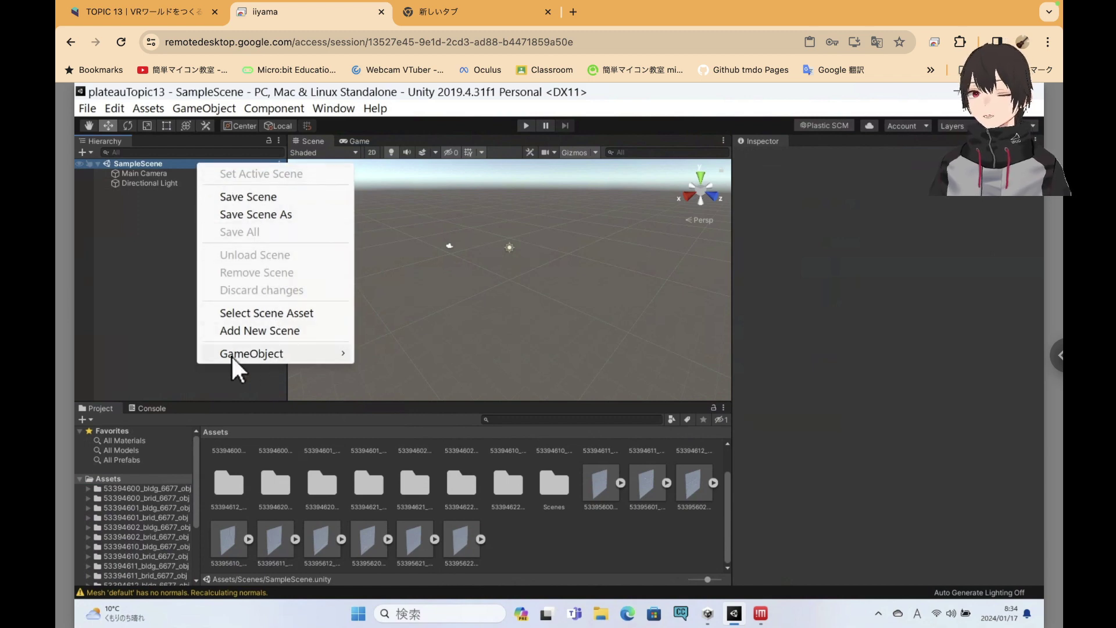
pyautogui.moveTo(246, 355)
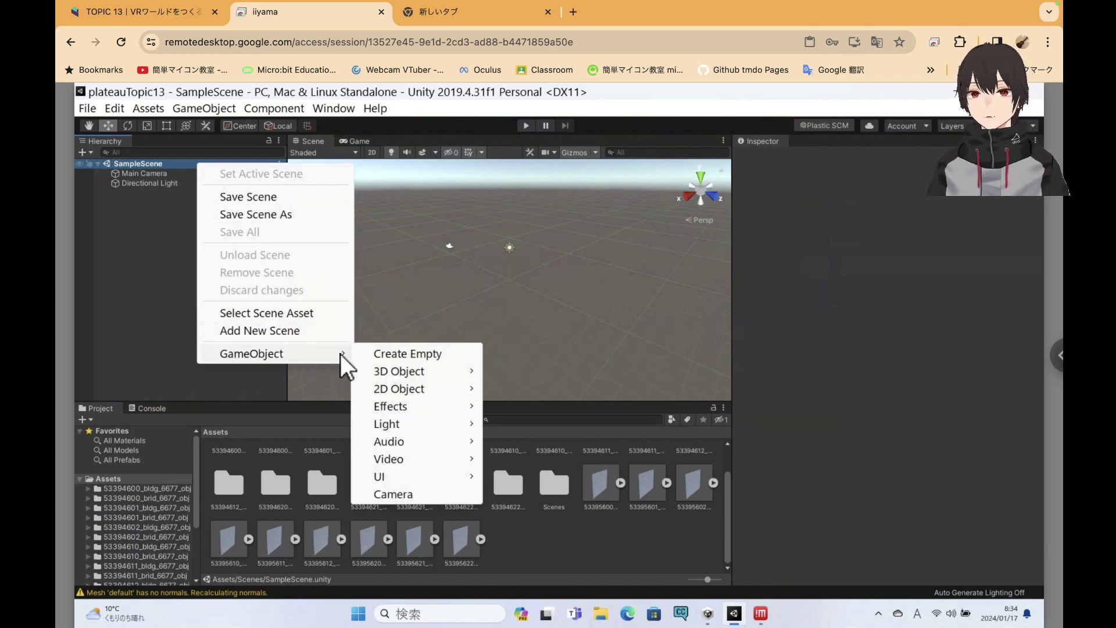
pyautogui.moveTo(400, 371)
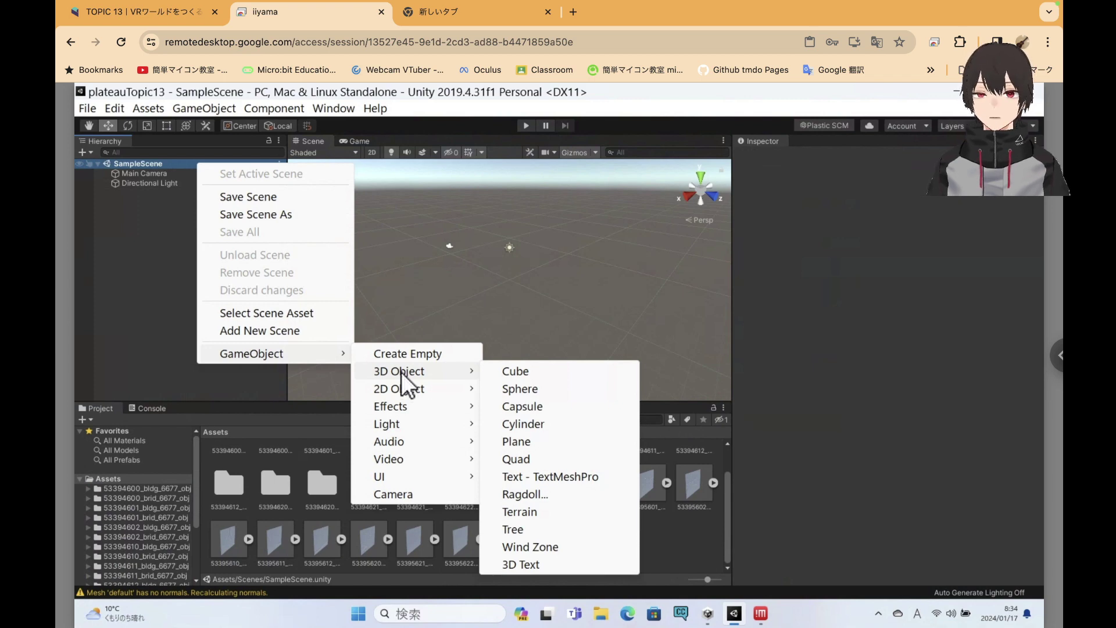
pyautogui.click(220, 383)
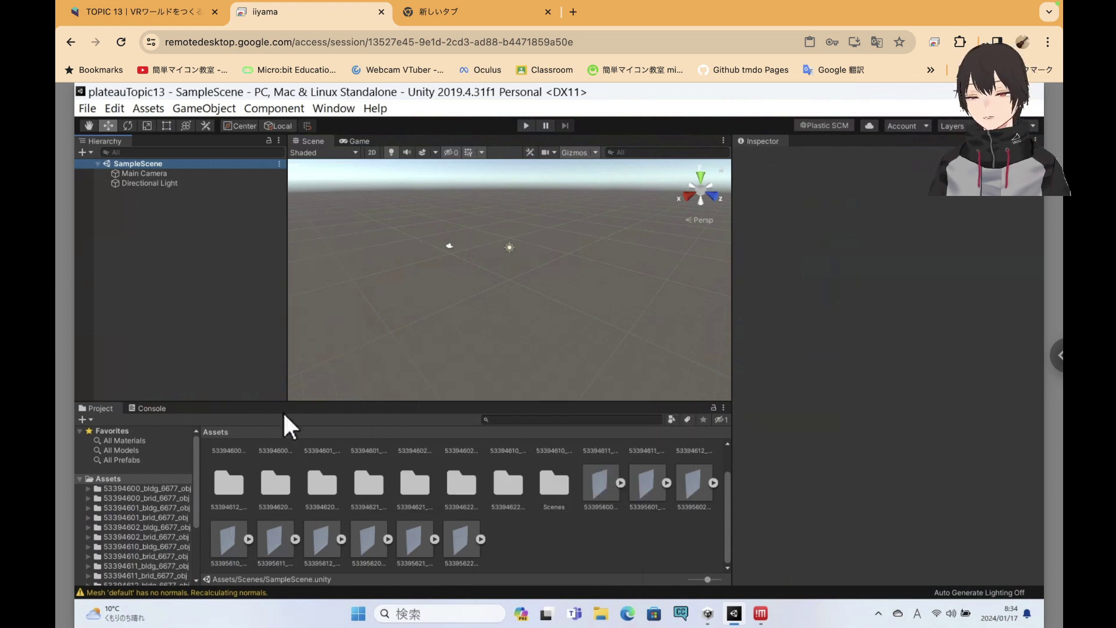
# Try selecting Assets items, including the Scenes folder and the 53395622 and 53395600 dem models
pyautogui.click(463, 529)
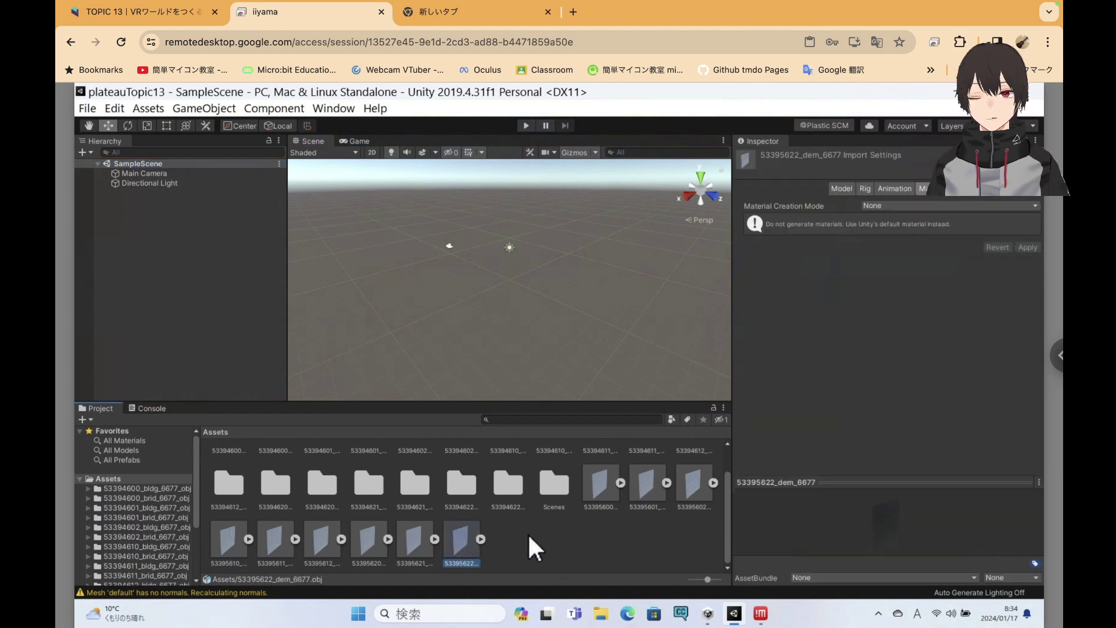
pyautogui.scroll(1, 538, 535)
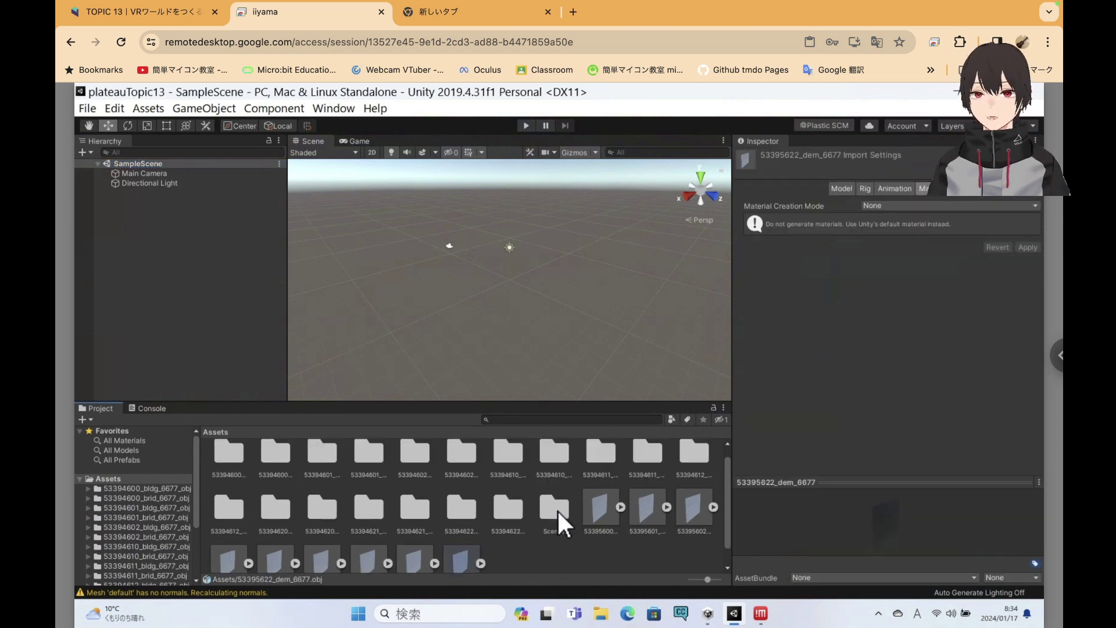
pyautogui.scroll(1, 557, 510)
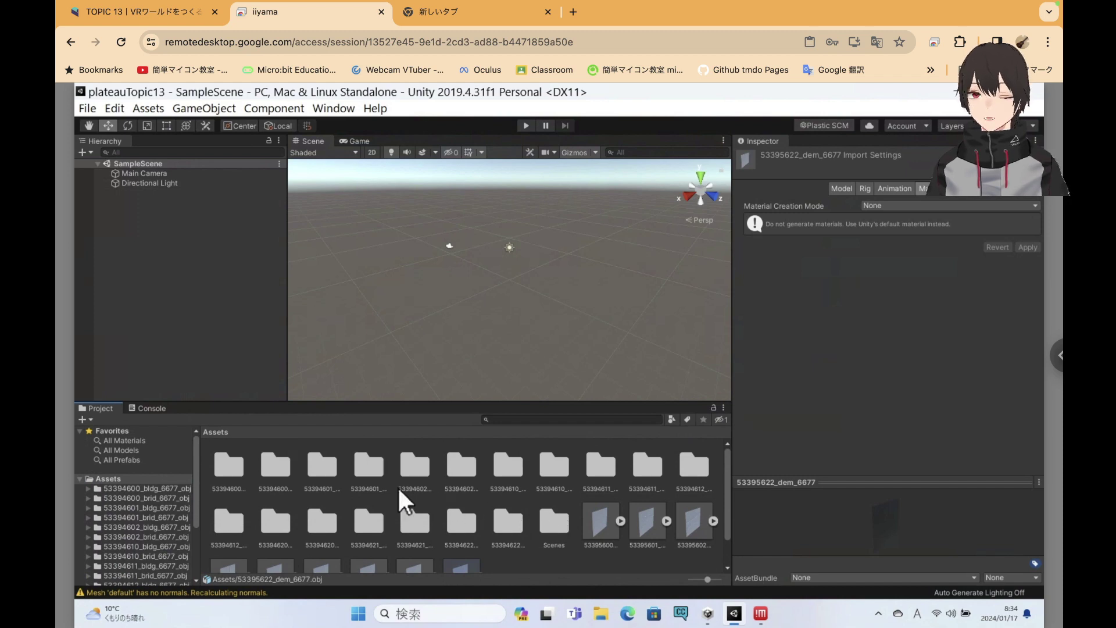
pyautogui.keyDown('shift'); pyautogui.click(234, 464); pyautogui.keyUp('shift')
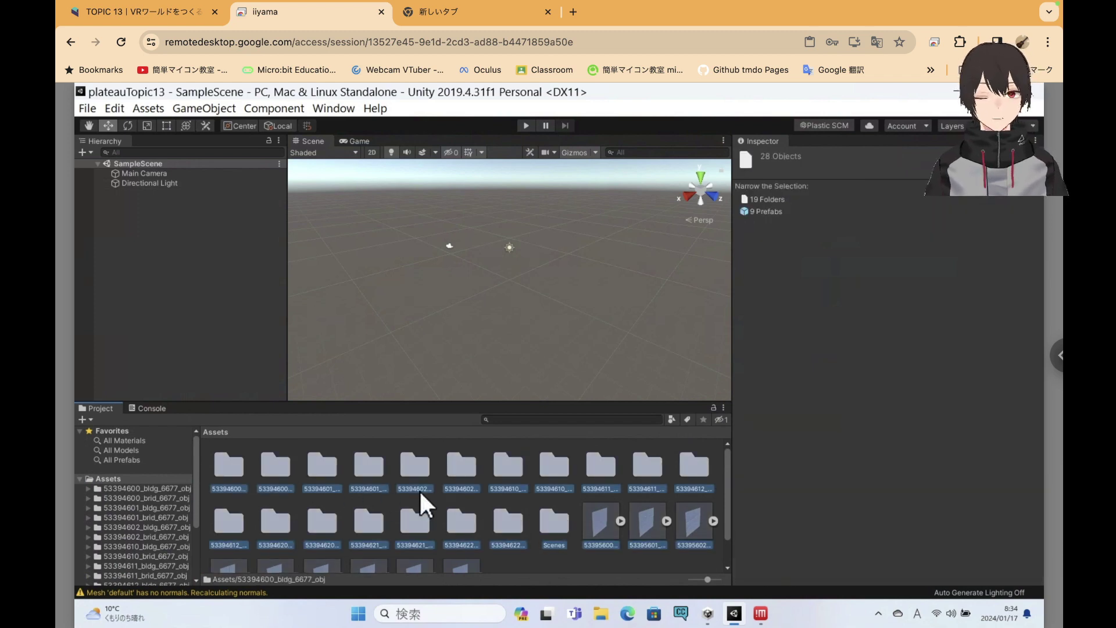
pyautogui.scroll(-1, 420, 490)
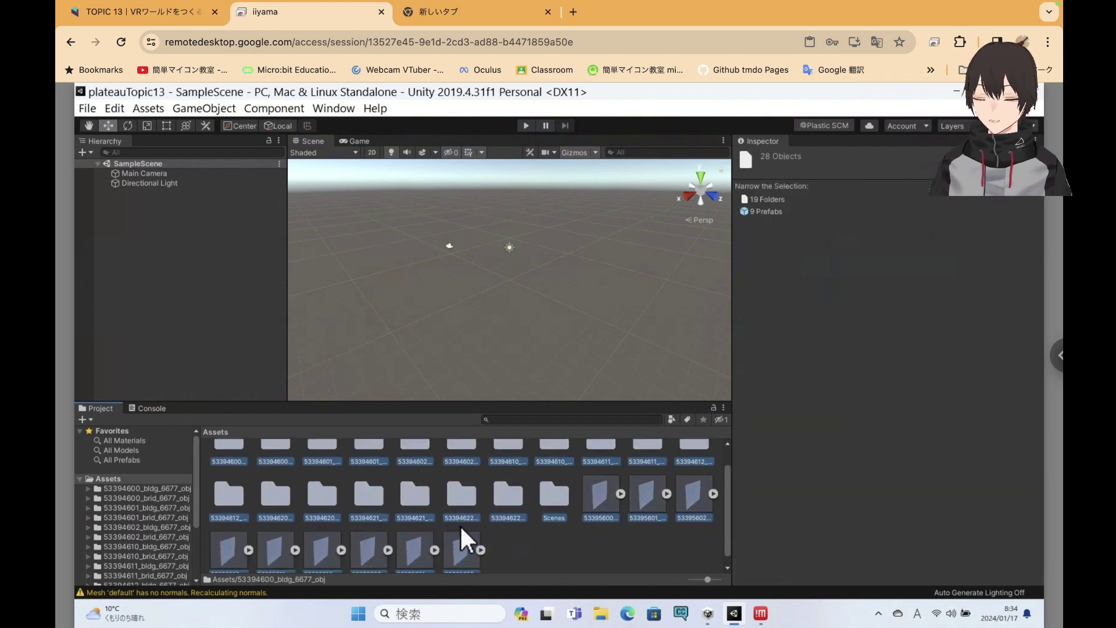
pyautogui.press('alt')
pyautogui.keyDown('alt'); pyautogui.click(549, 495); pyautogui.keyUp('alt')
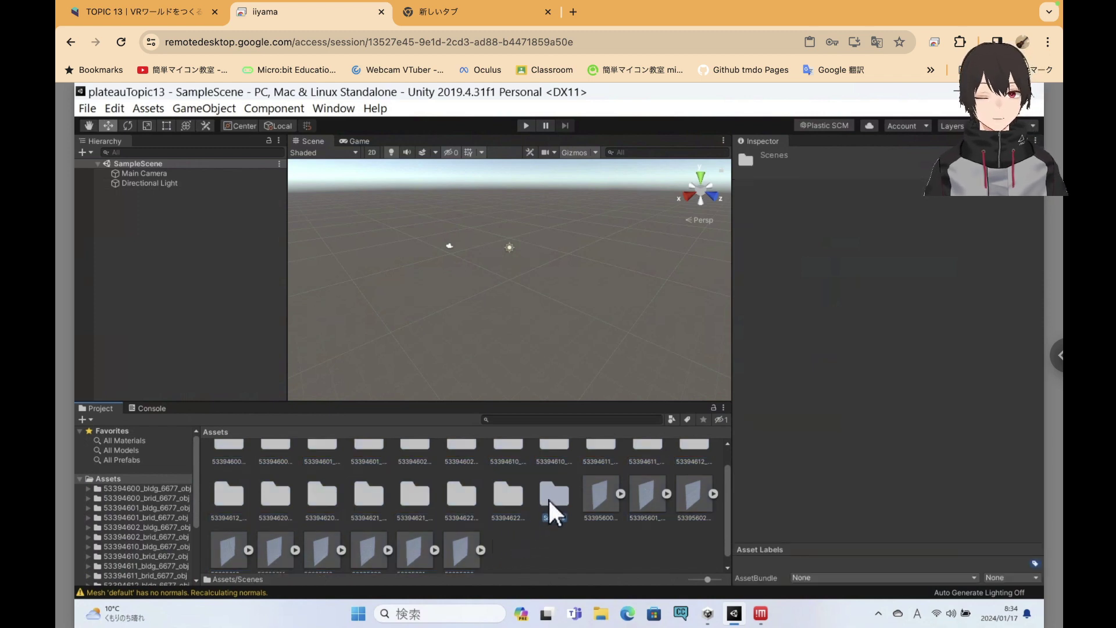
pyautogui.click(465, 554)
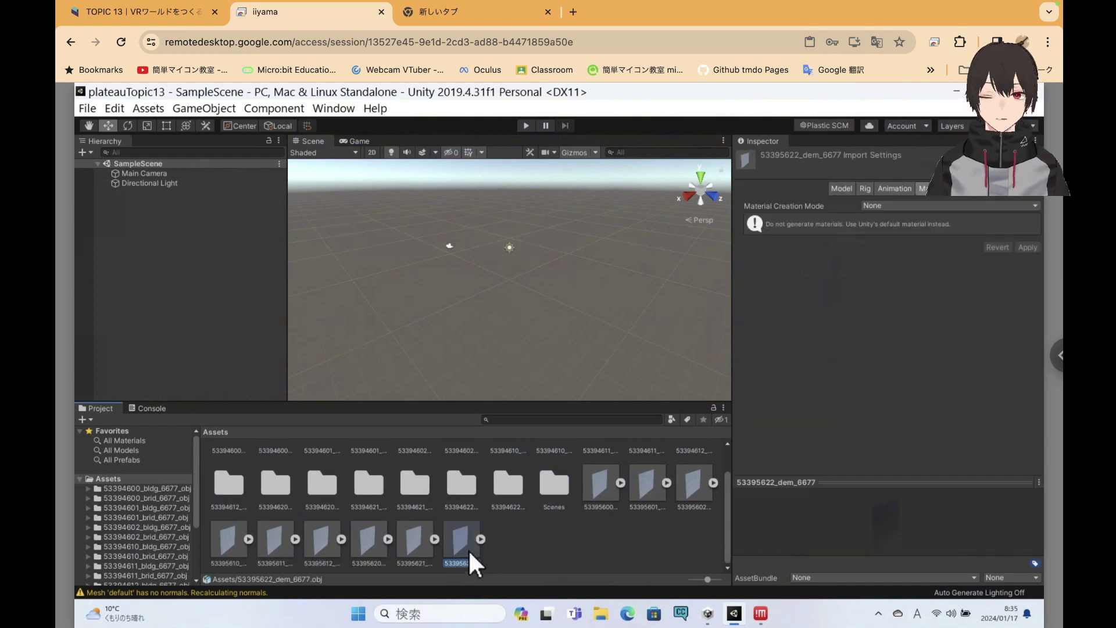
pyautogui.click(593, 483)
pyautogui.press('super')
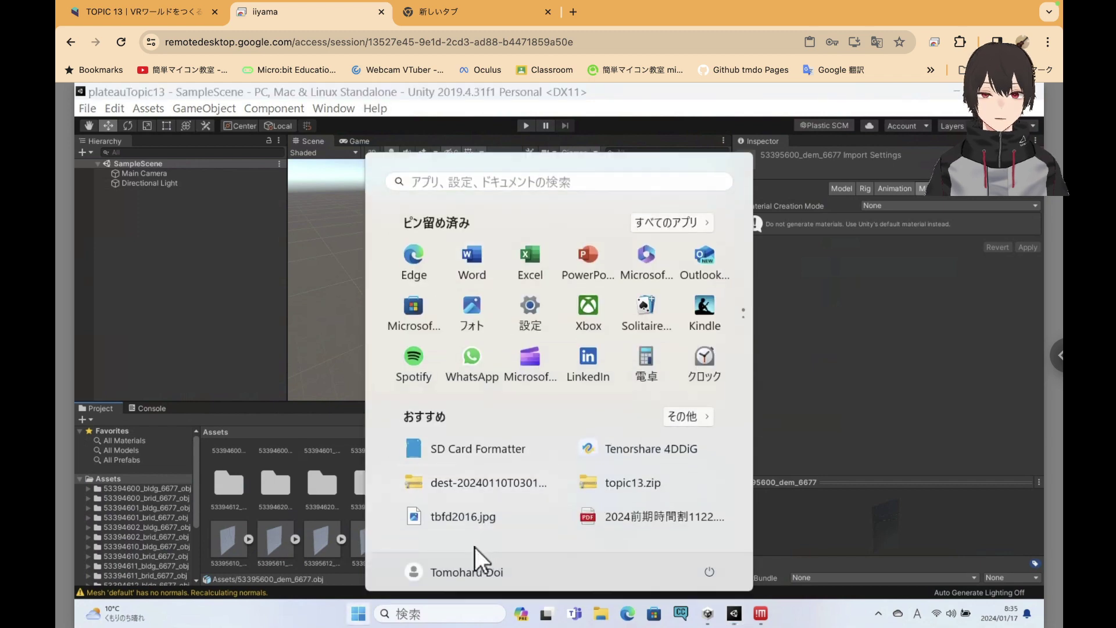
pyautogui.click(306, 426)
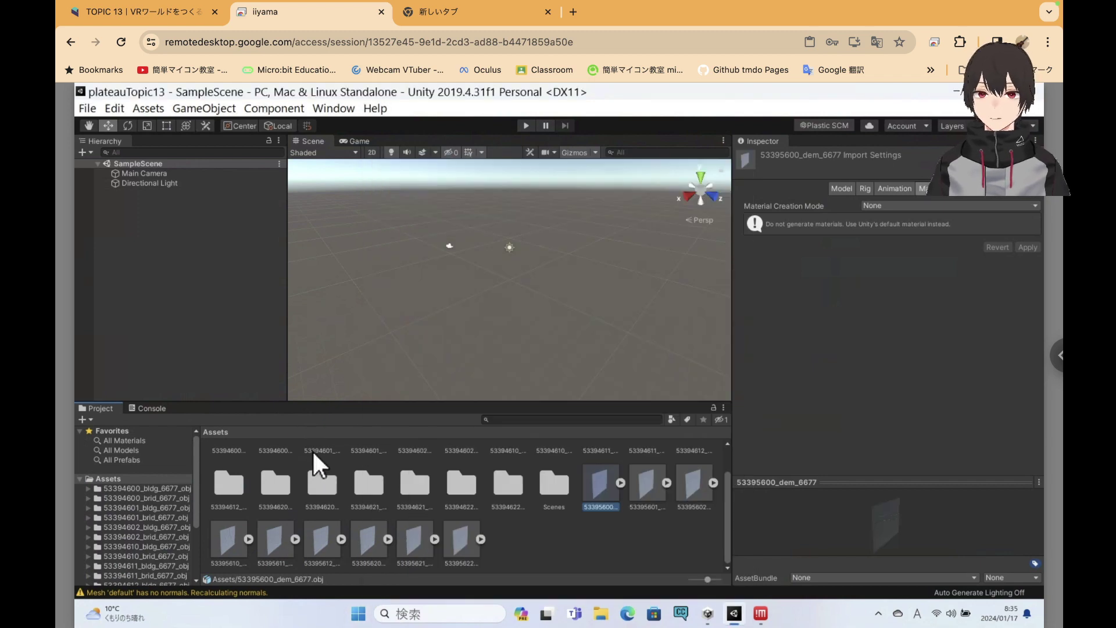
# Multi-select the 53395622_dem_6677 and 53395621_dem_6677 model assets
pyautogui.keyDown('alt'); pyautogui.click(460, 543); pyautogui.keyUp('alt')
pyautogui.click(418, 550)
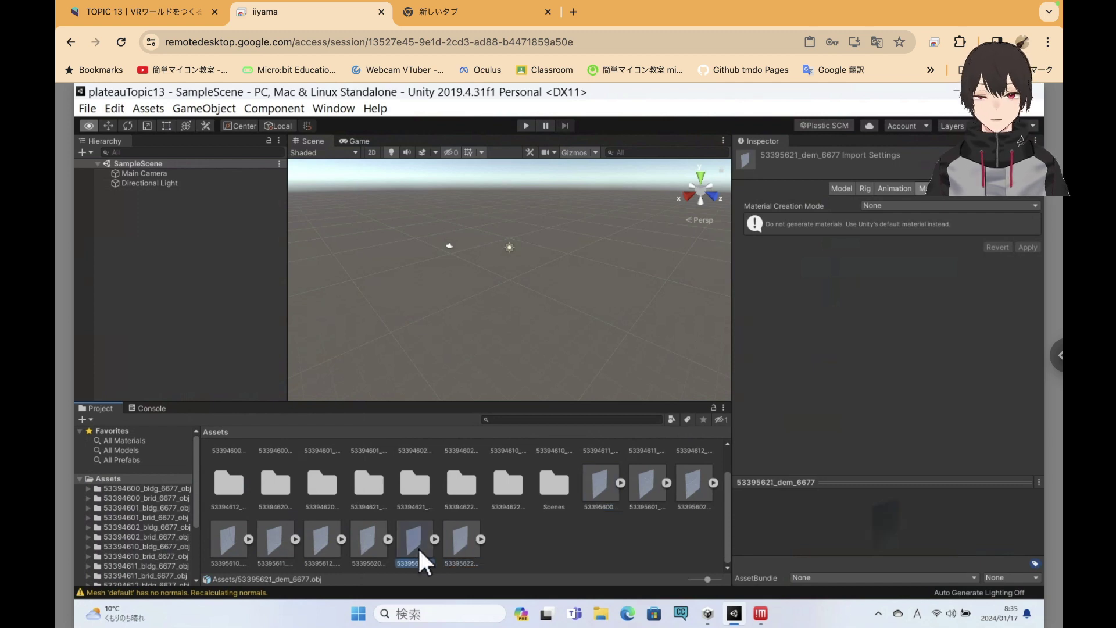
pyautogui.keyDown('alt'); pyautogui.click(457, 548); pyautogui.keyUp('alt')
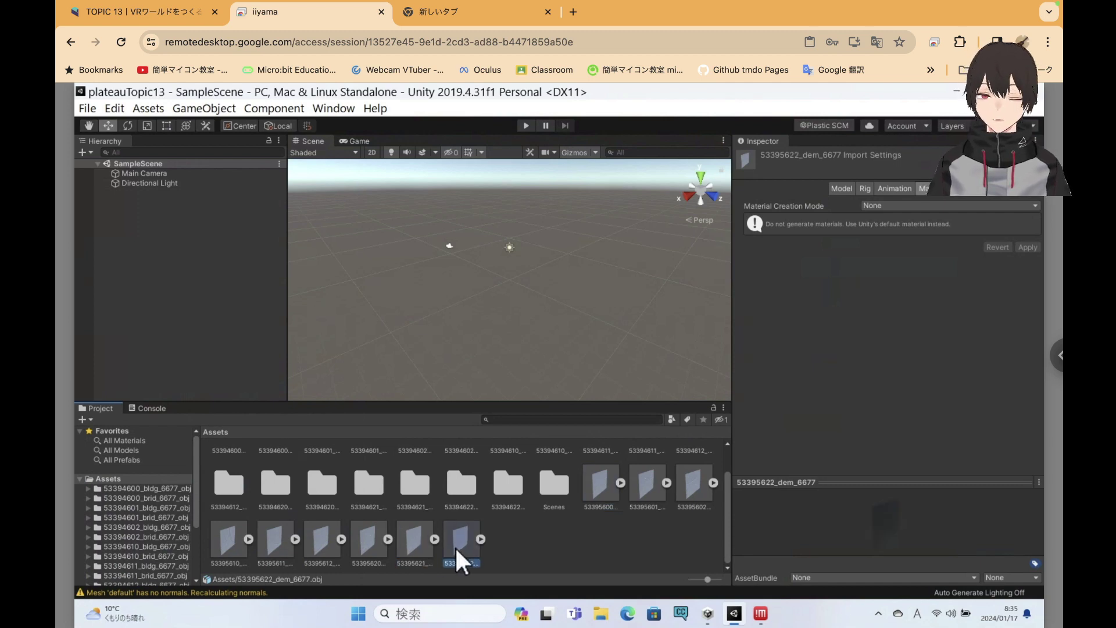
pyautogui.keyDown('ctrl'); pyautogui.click(417, 547); pyautogui.keyUp('ctrl')
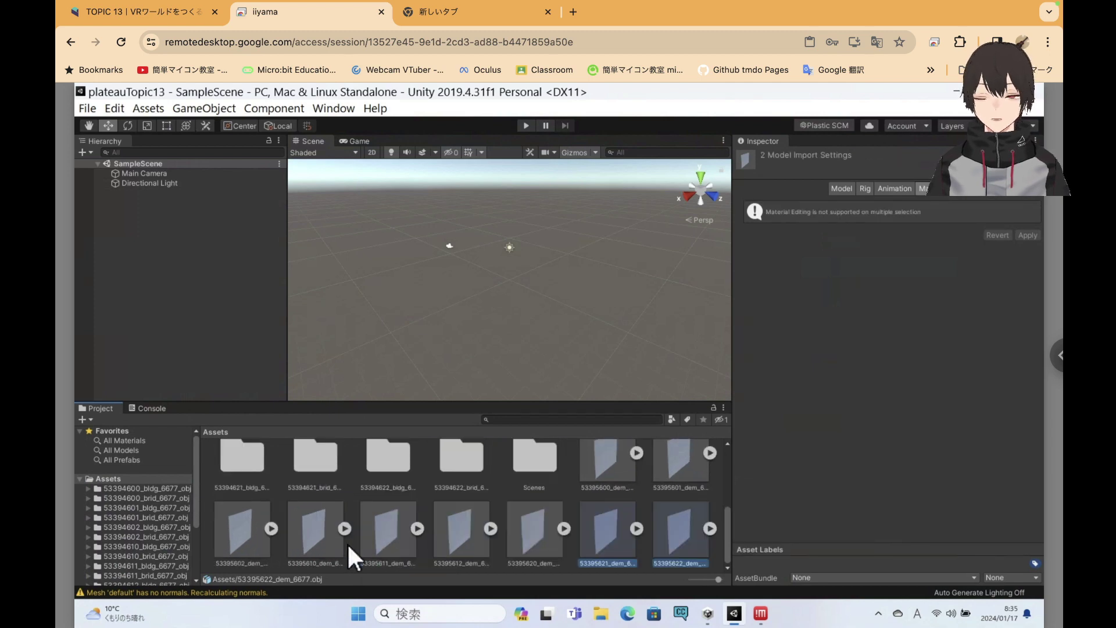
pyautogui.keyDown('ctrl'); pyautogui.scroll(-3, 348, 542); pyautogui.keyUp('ctrl')
pyautogui.keyDown('ctrl'); pyautogui.scroll(2, 348, 542); pyautogui.keyUp('ctrl')
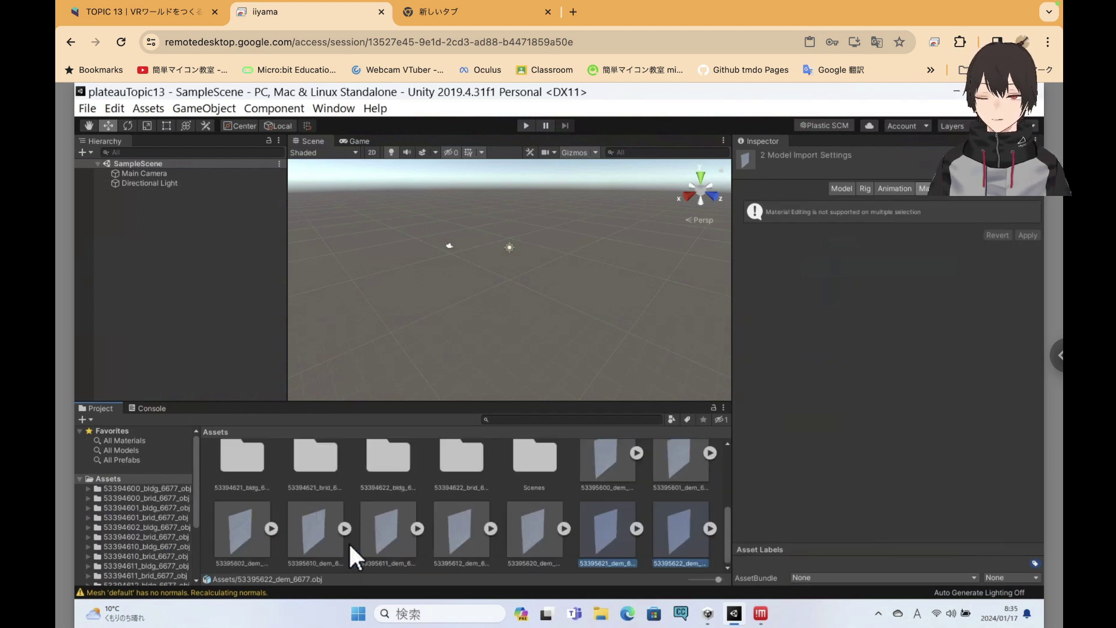
pyautogui.keyDown('ctrl'); pyautogui.scroll(-2, 348, 542); pyautogui.keyUp('ctrl')
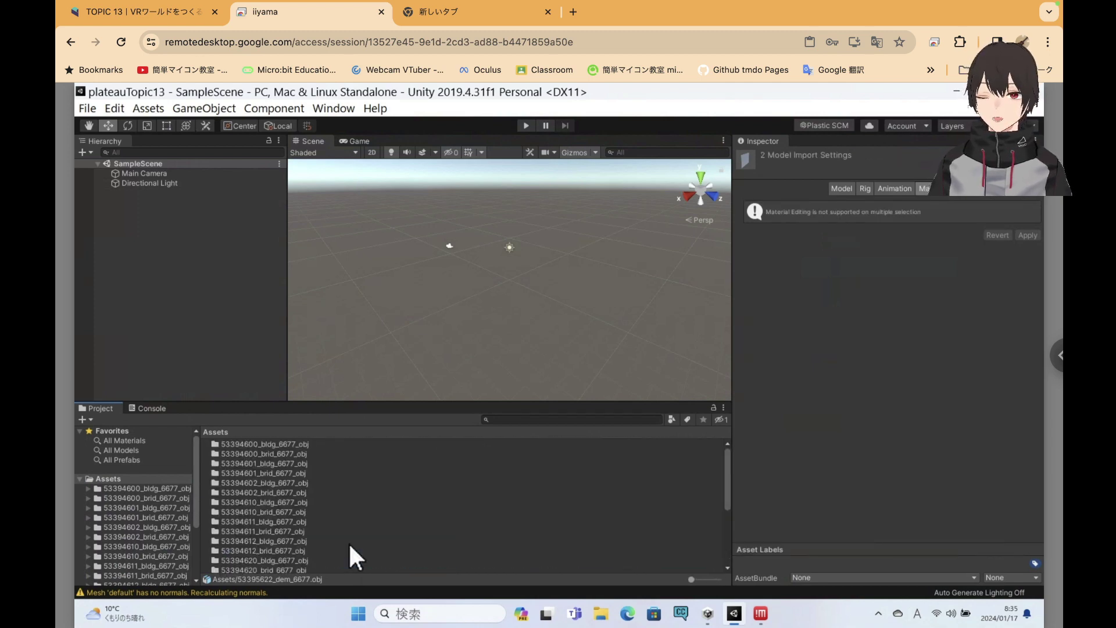
# Select everything from 53394600_bldg_6677_obj through 53395622_dem_6677, then deselect the Scenes folder
pyautogui.click(302, 445)
pyautogui.scroll(-3, 373, 490)
pyautogui.scroll(-2, 373, 490)
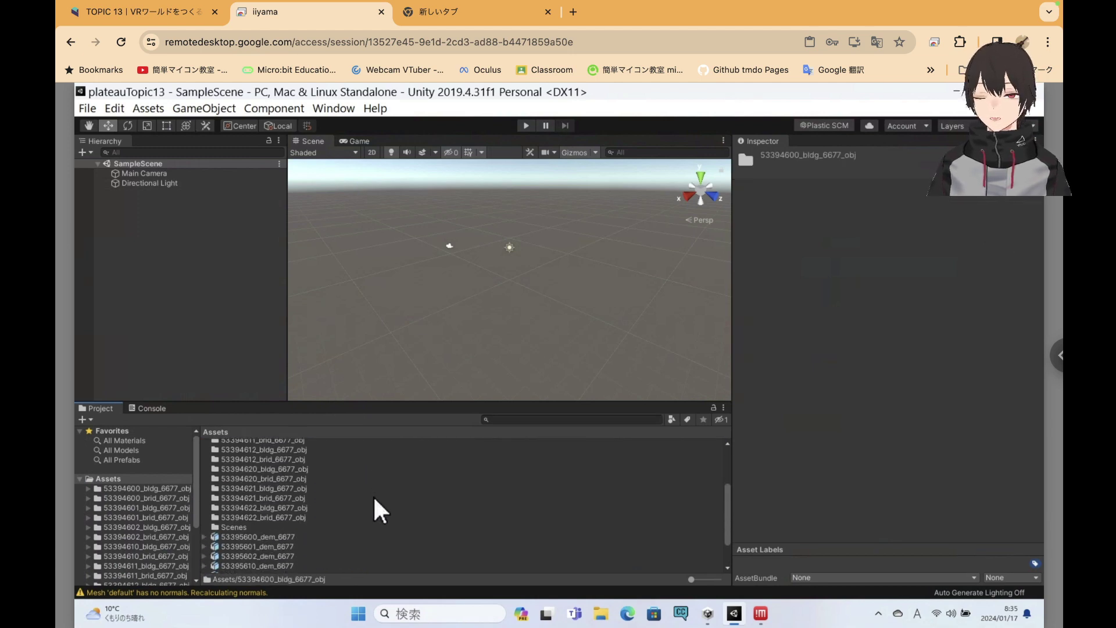
pyautogui.scroll(-1, 375, 500)
pyautogui.scroll(-1, 374, 504)
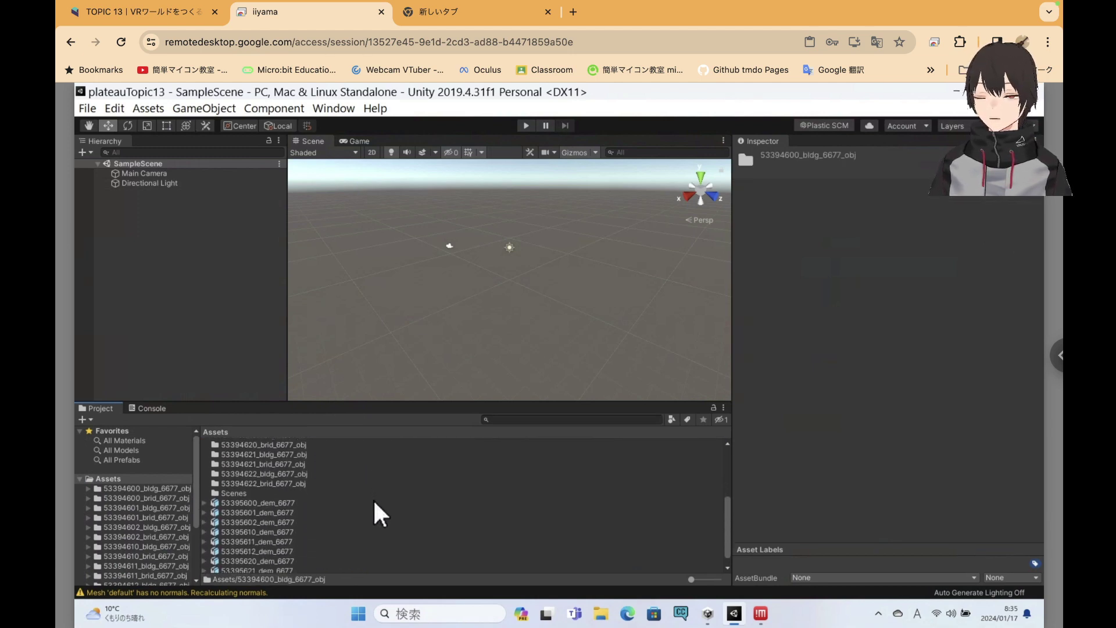
pyautogui.scroll(-1, 375, 504)
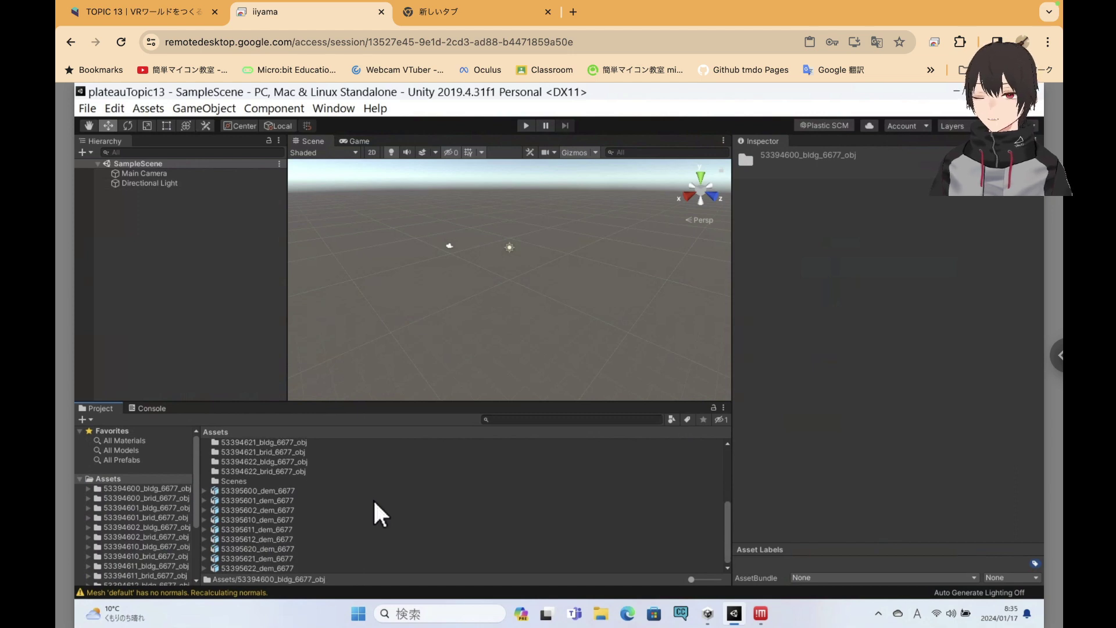
pyautogui.keyDown('shift'); pyautogui.click(290, 568); pyautogui.keyUp('shift')
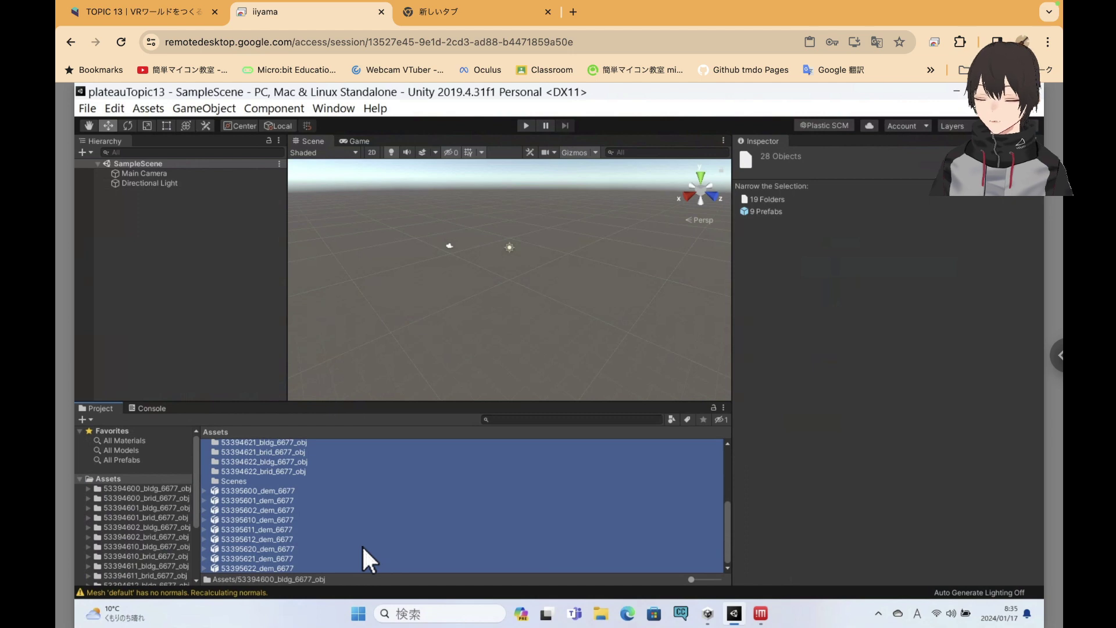
pyautogui.keyDown('ctrl'); pyautogui.click(241, 481); pyautogui.keyUp('ctrl')
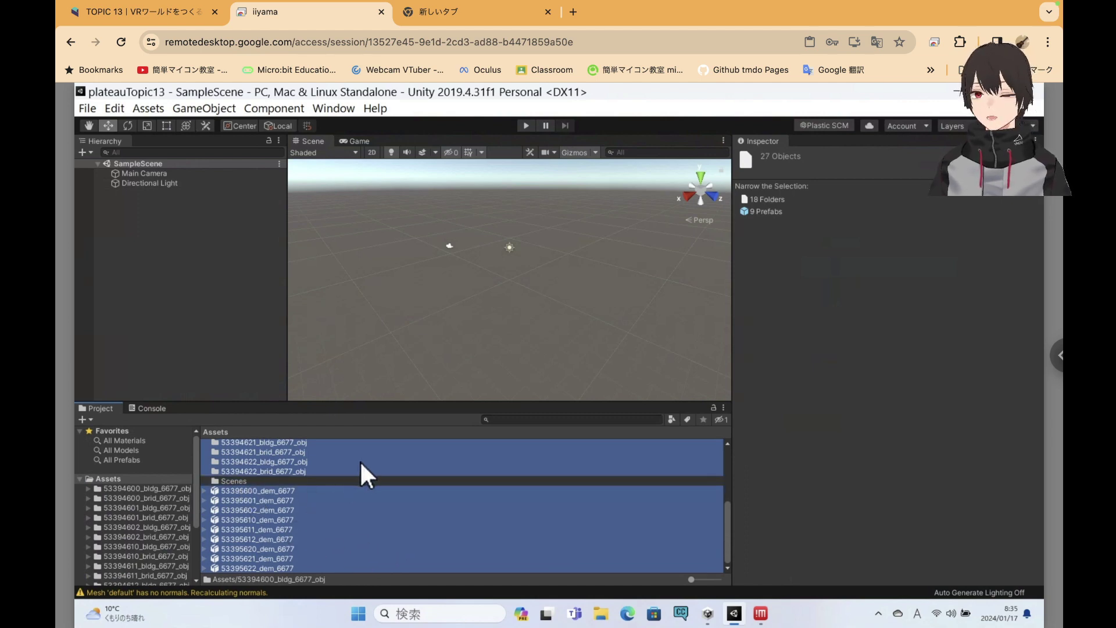
# Drag the nine dem_6677 terrain models into the Hierarchy and look around the Scene view for them
pyautogui.moveTo(360, 460); pyautogui.dragTo(214, 293)
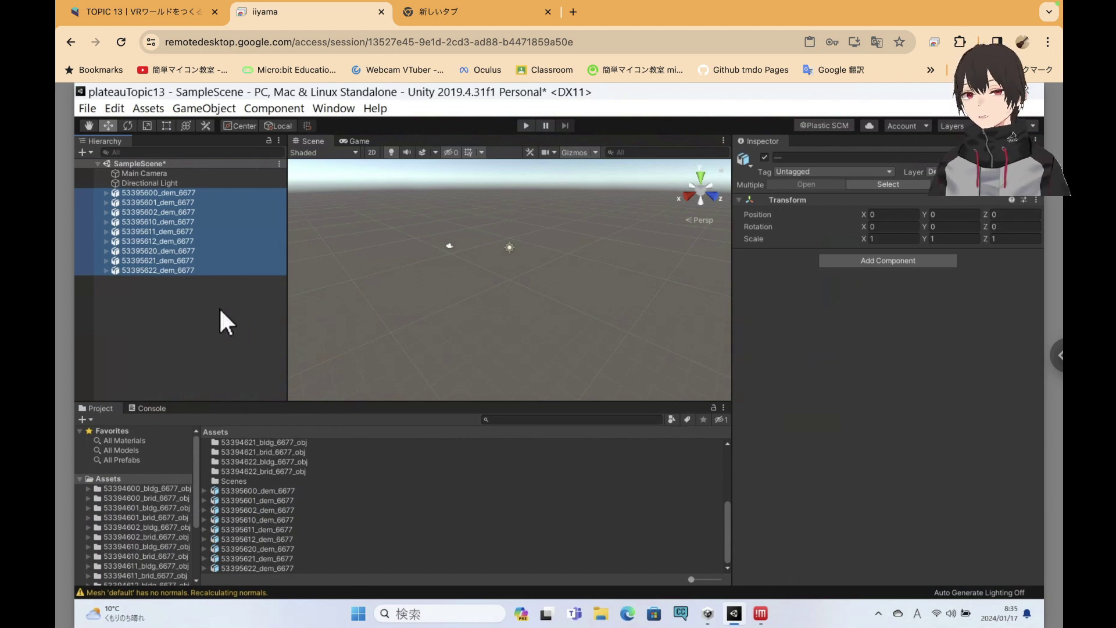
pyautogui.press('Up')
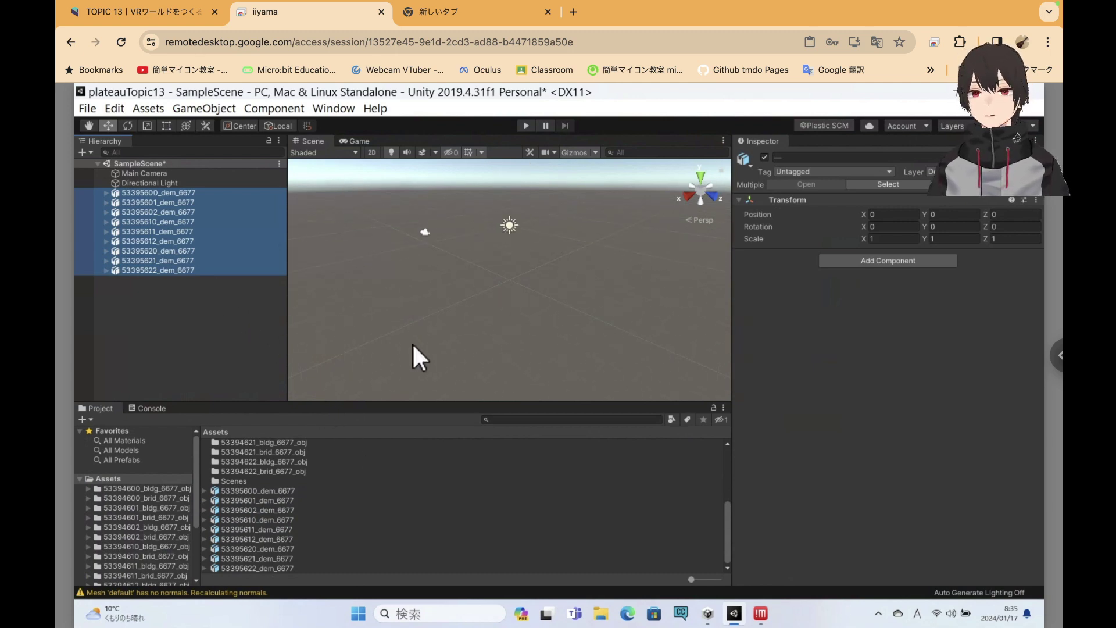
pyautogui.press('Up')
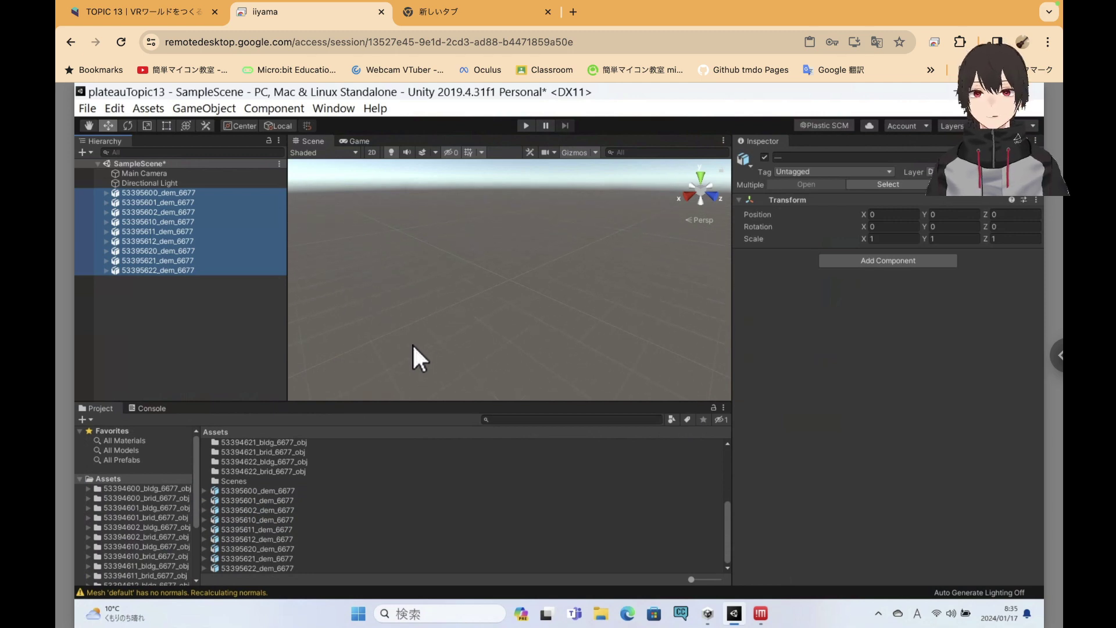
pyautogui.press('Up')
pyautogui.press('Up')
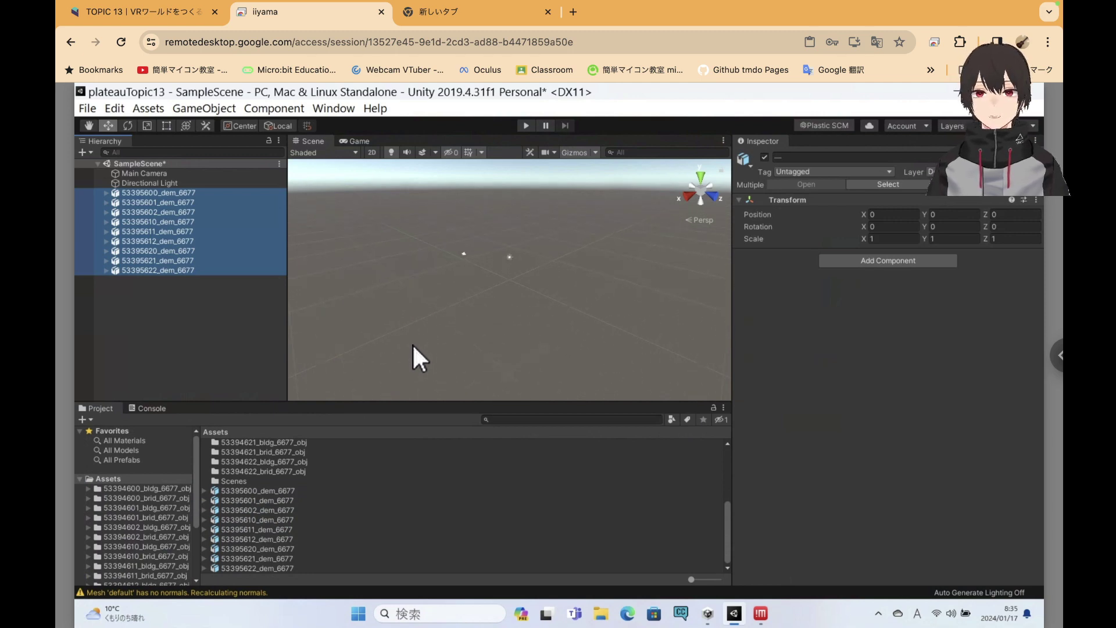
pyautogui.press('Down')
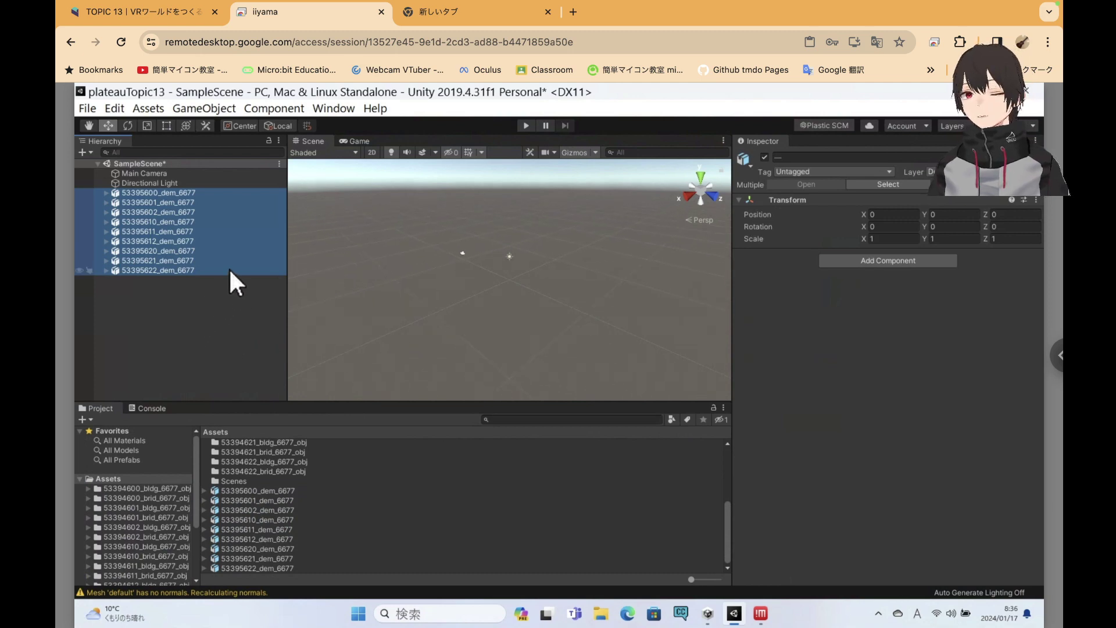
pyautogui.click(121, 107)
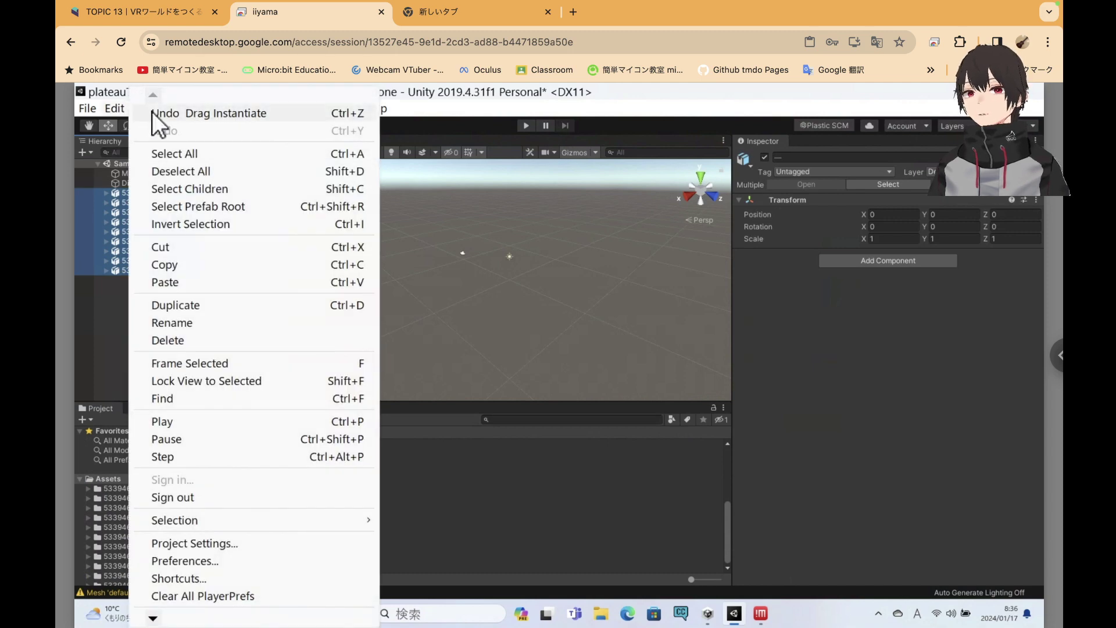
# Undo adding the dem terrain models to the scene
pyautogui.click(152, 112)
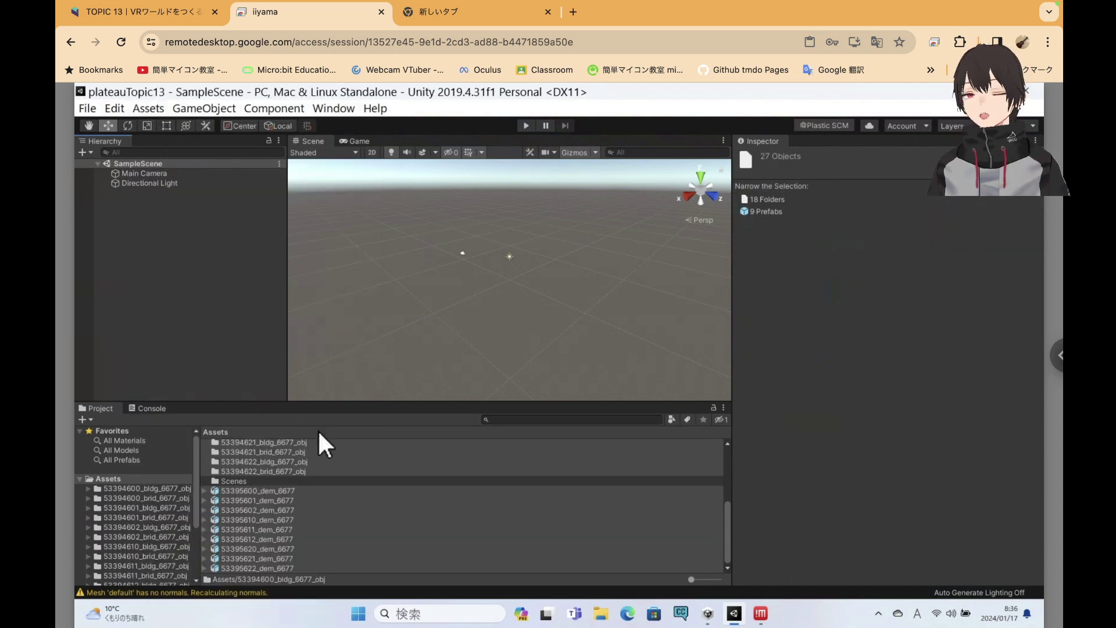
pyautogui.scroll(2, 368, 485)
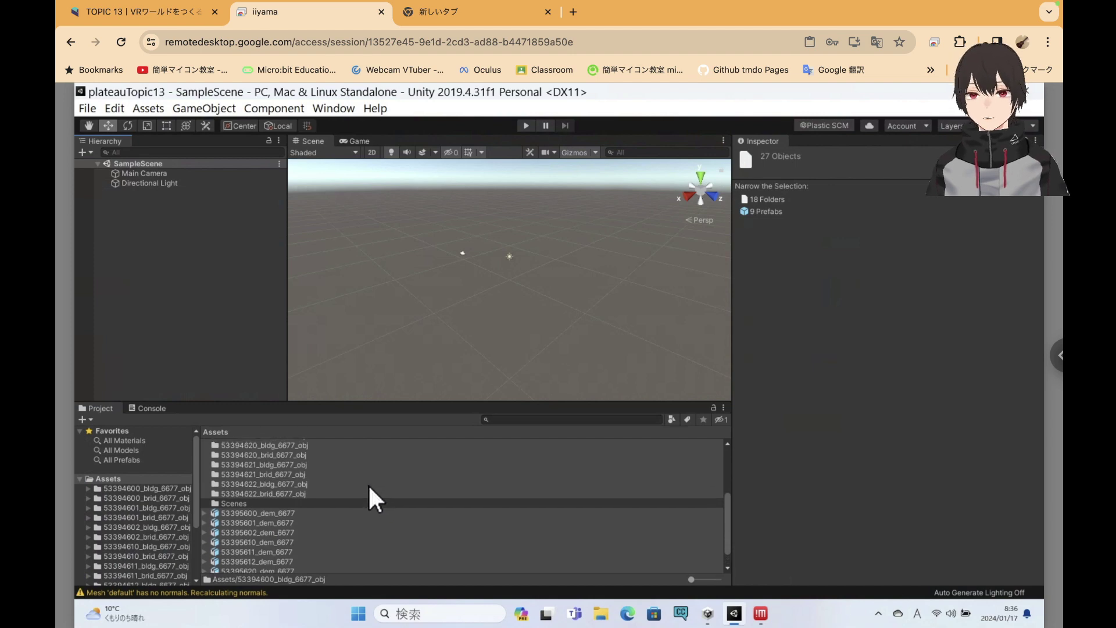
pyautogui.scroll(3, 369, 486)
pyautogui.scroll(1, 369, 487)
pyautogui.scroll(1, 370, 486)
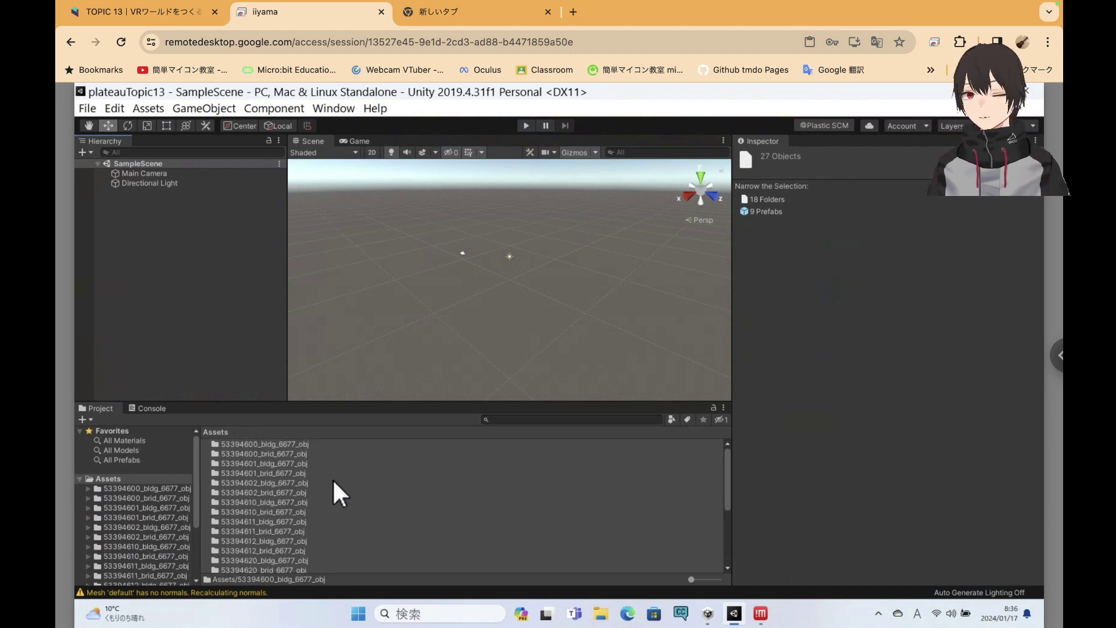
# Browse the Assets root and Scenes folder, selecting the SampleScene asset
pyautogui.click(146, 475)
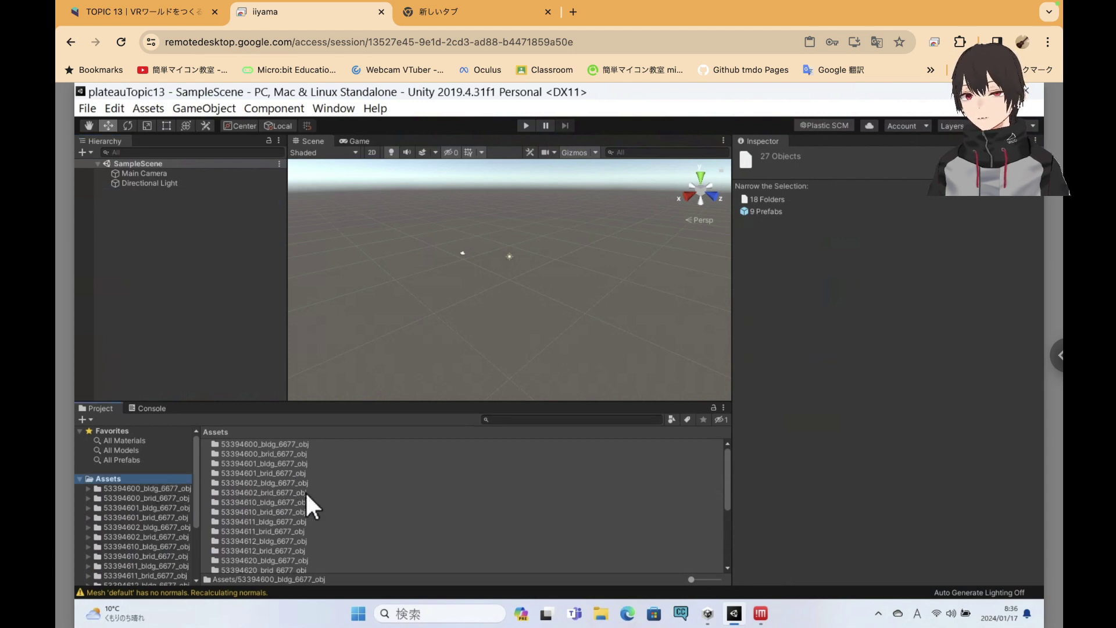
pyautogui.scroll(-2, 319, 492)
pyautogui.scroll(-1, 152, 508)
pyautogui.scroll(-2, 152, 508)
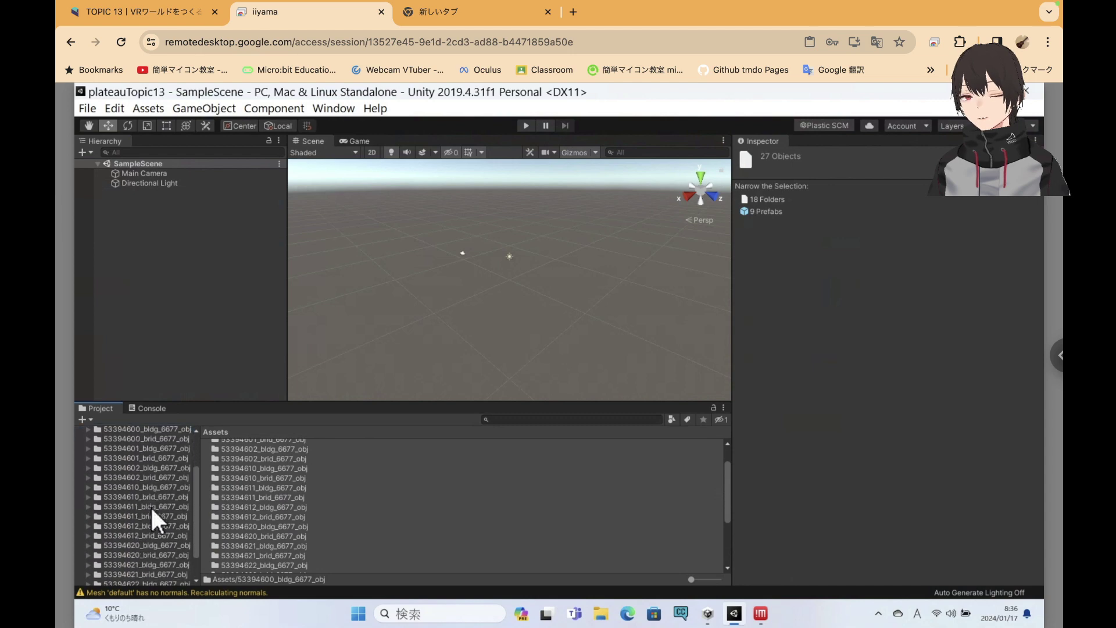
pyautogui.scroll(-2, 151, 506)
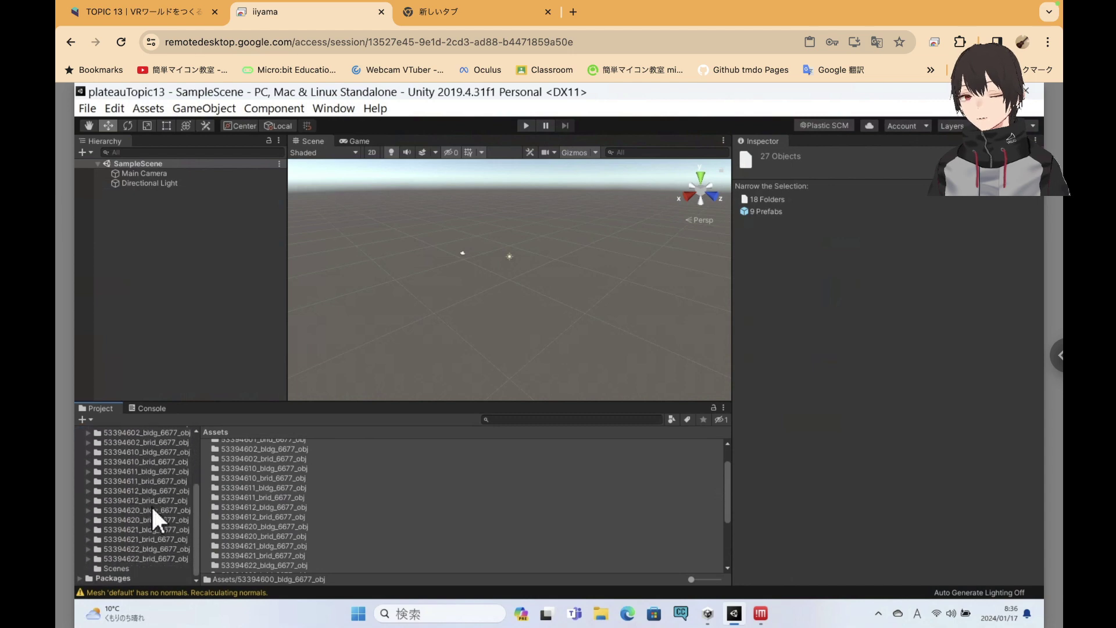
pyautogui.click(115, 568)
pyautogui.click(242, 442)
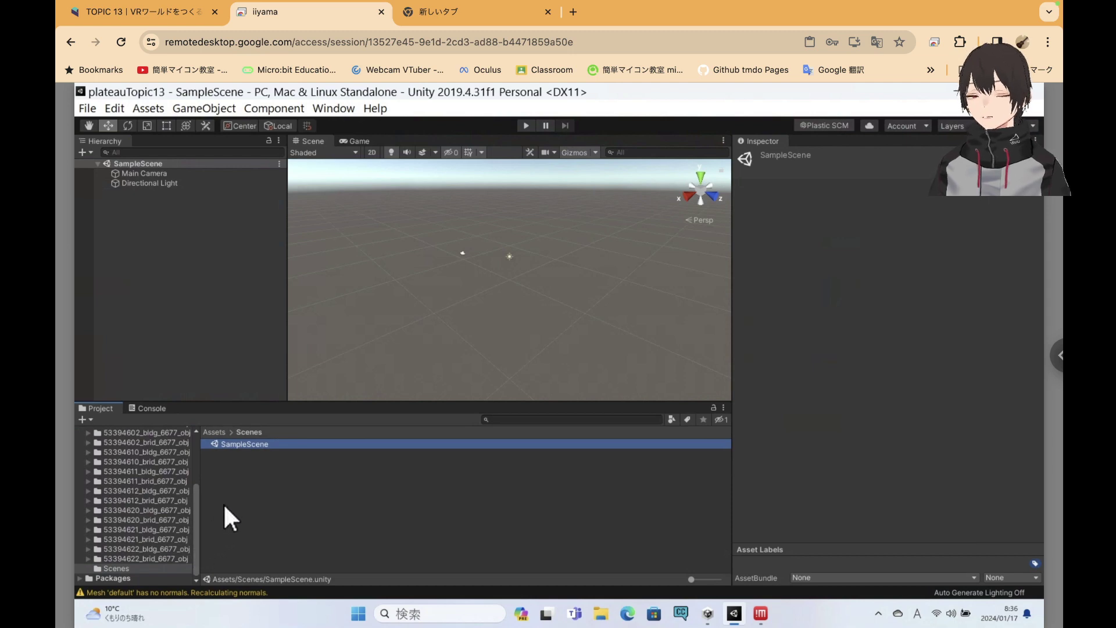
pyautogui.click(224, 432)
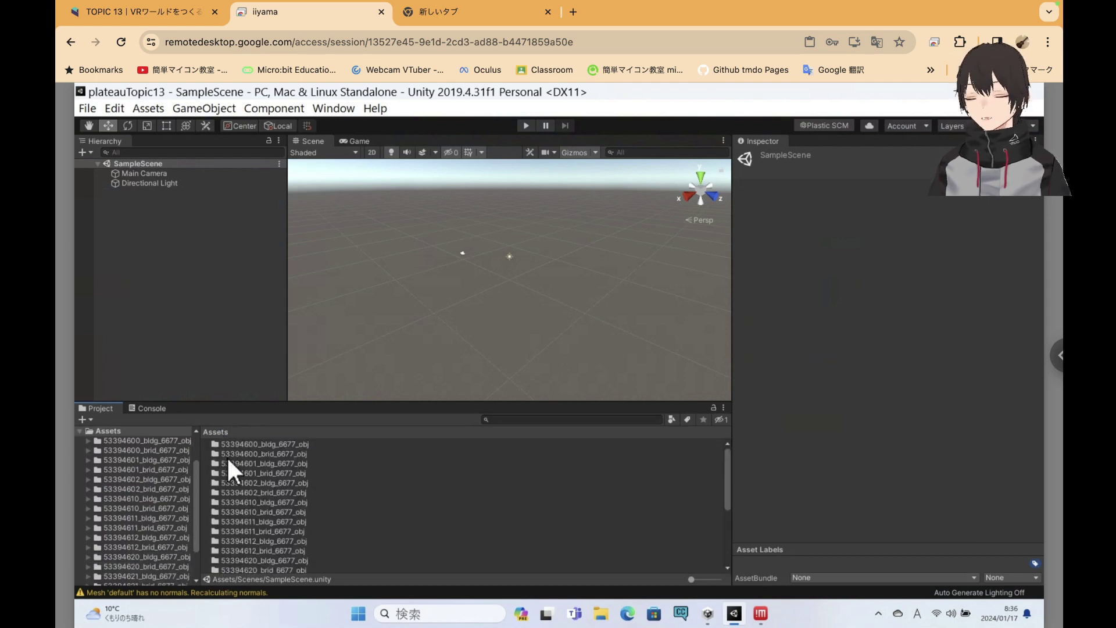
pyautogui.click(113, 430)
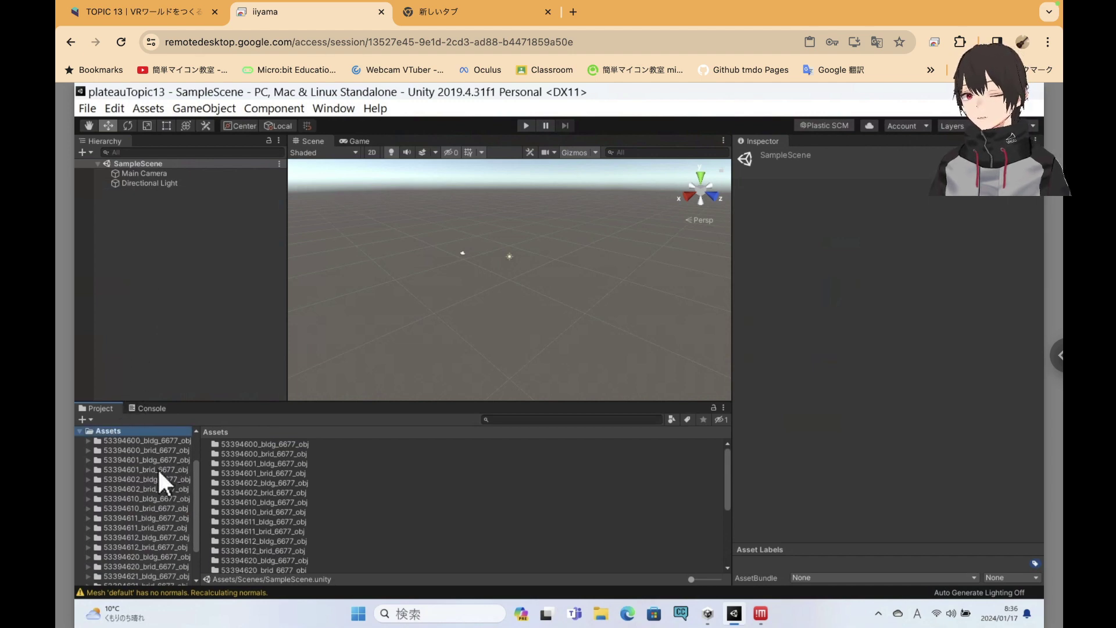
# Open 53394600_bldg_6677_obj and drag the 53394600_bldg_6677 model into the Hierarchy
pyautogui.click(149, 441)
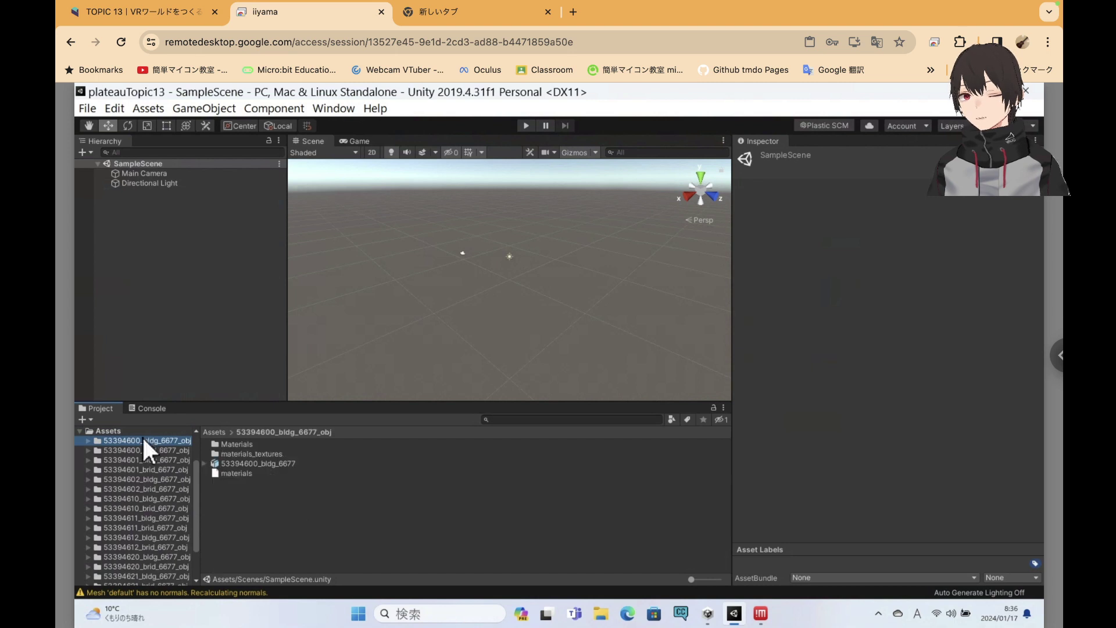
pyautogui.moveTo(141, 442); pyautogui.dragTo(152, 342)
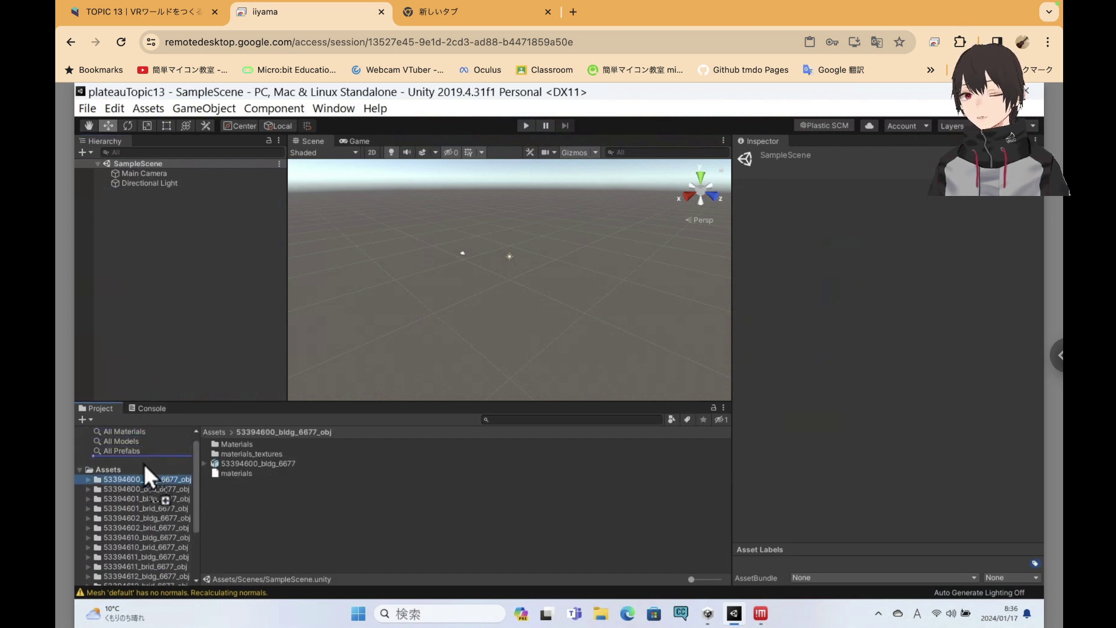
pyautogui.moveTo(151, 342); pyautogui.dragTo(141, 478)
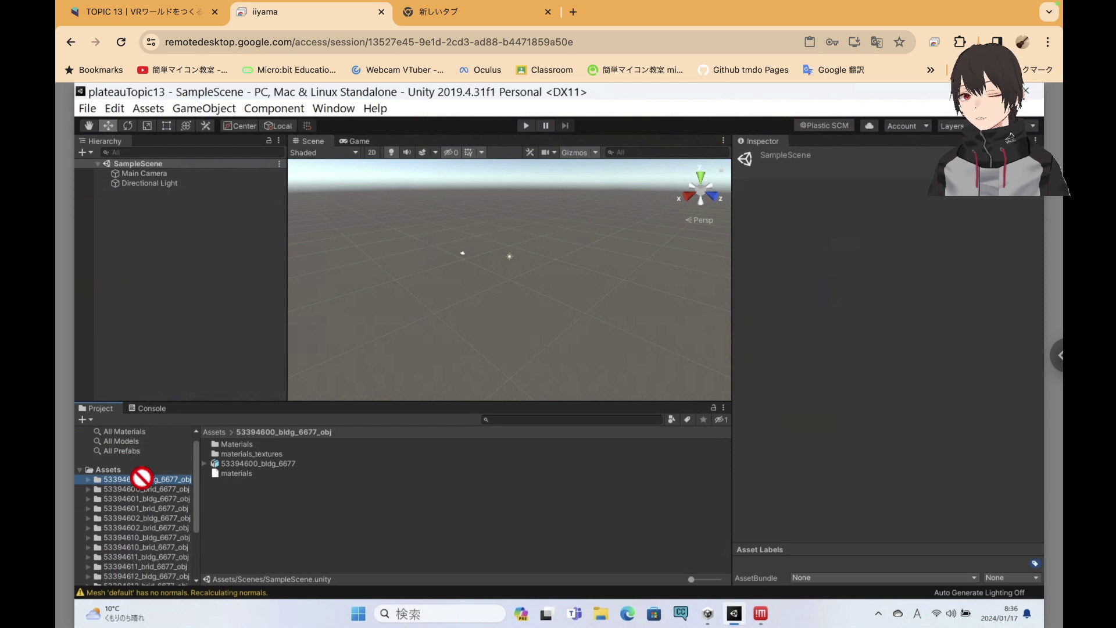
pyautogui.click(247, 463)
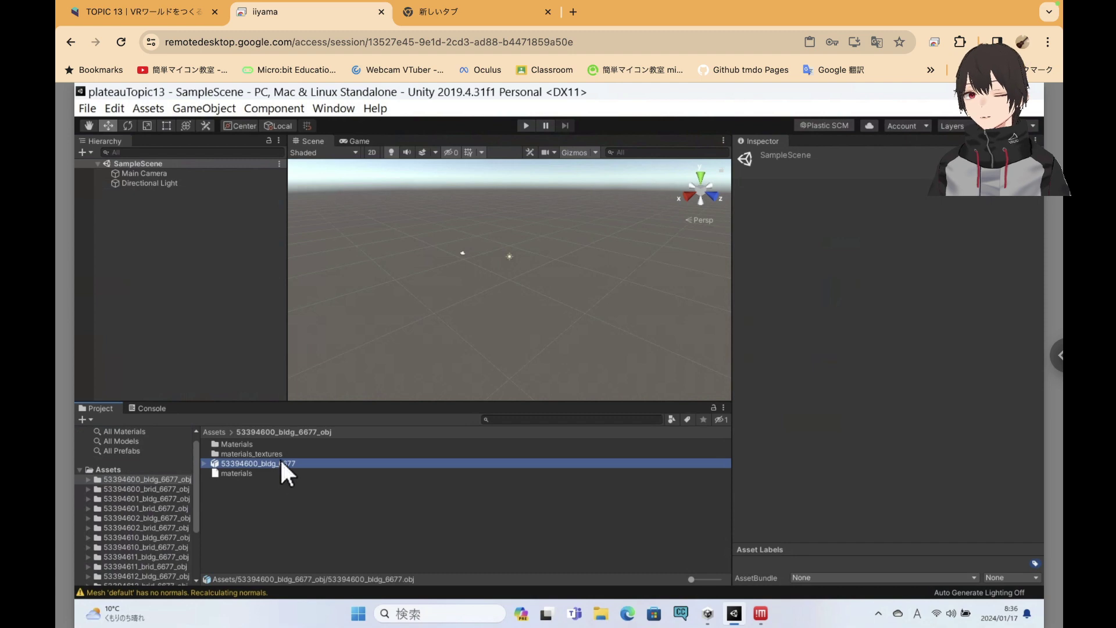
pyautogui.moveTo(281, 461); pyautogui.dragTo(257, 351)
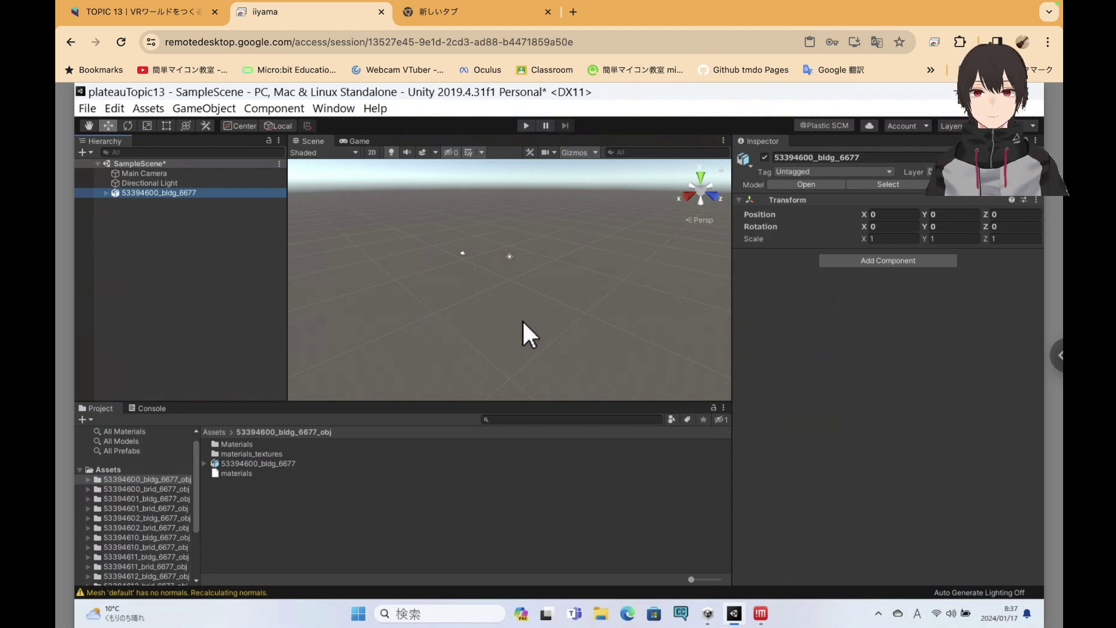
# Undo the building placement with Edit > Undo Drag Instantiate and return to the TOPIC 13 tutorial
pyautogui.scroll(3, 522, 319)
pyautogui.scroll(2, 522, 322)
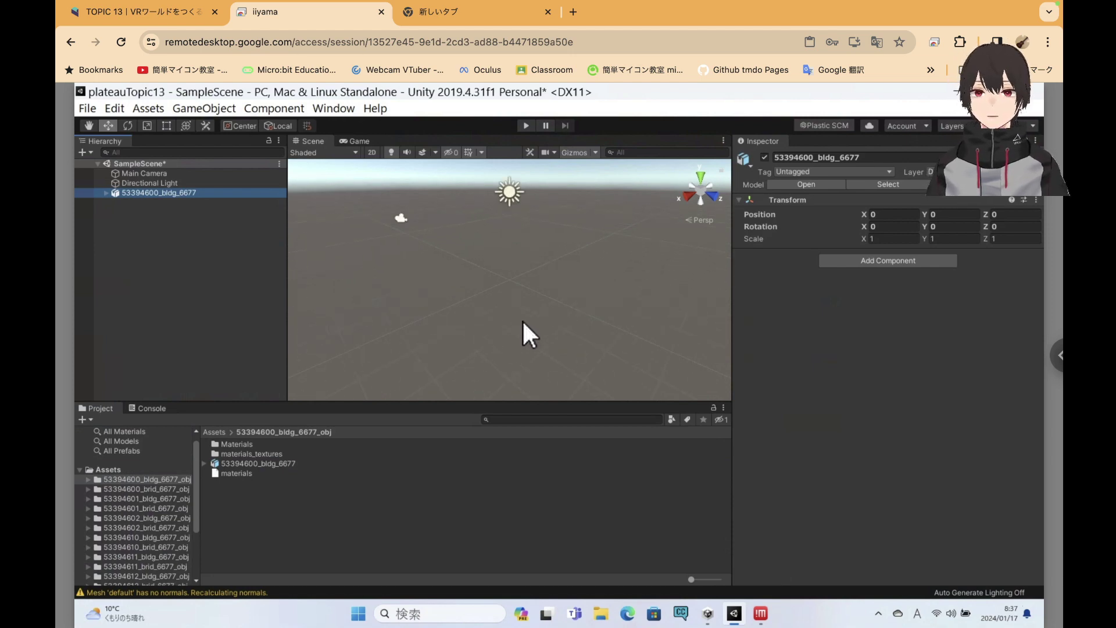
pyautogui.scroll(-5, 522, 321)
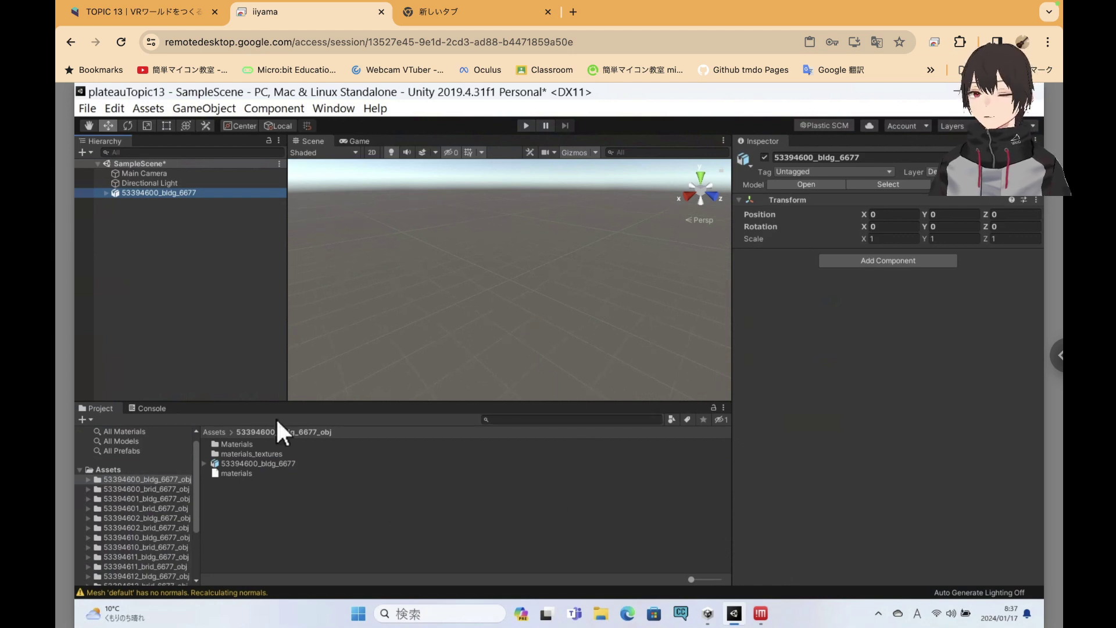
pyautogui.click(115, 108)
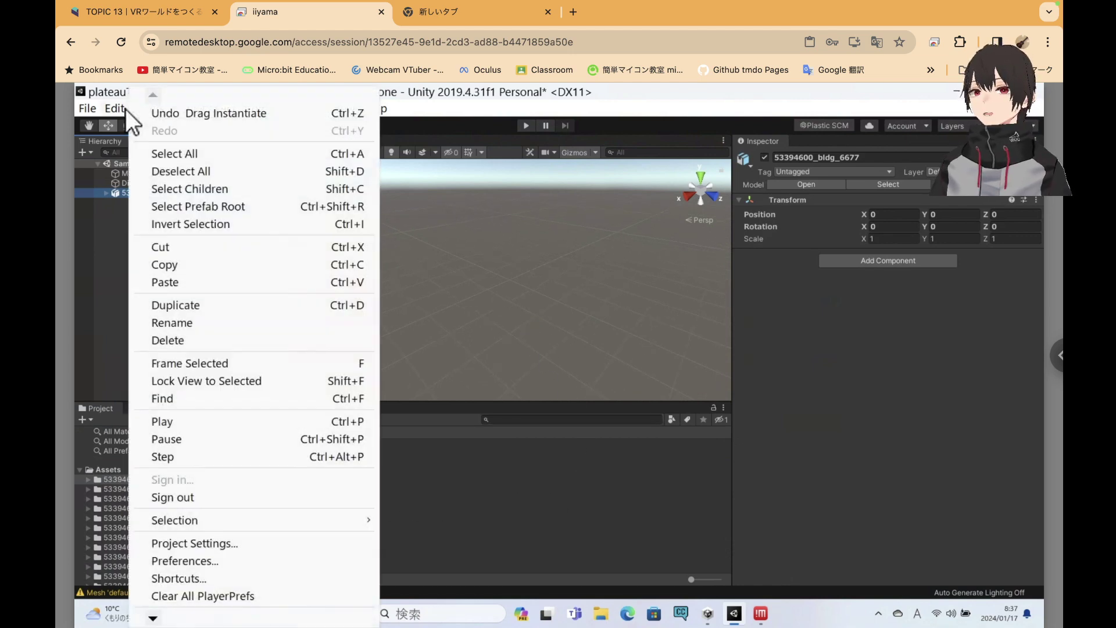
pyautogui.click(182, 115)
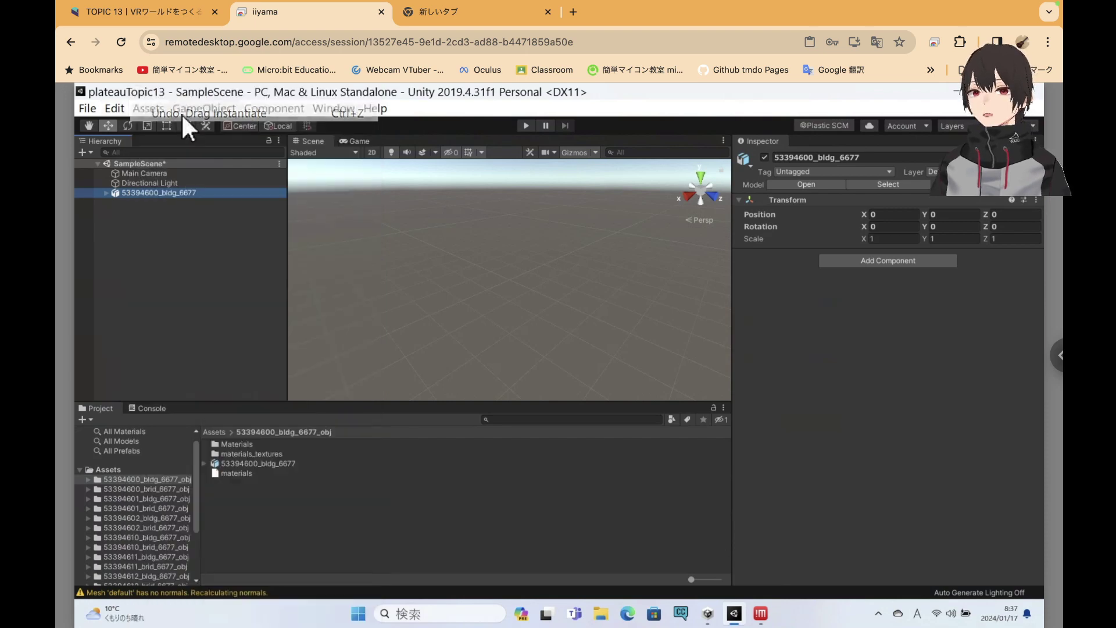
pyautogui.click(159, 4)
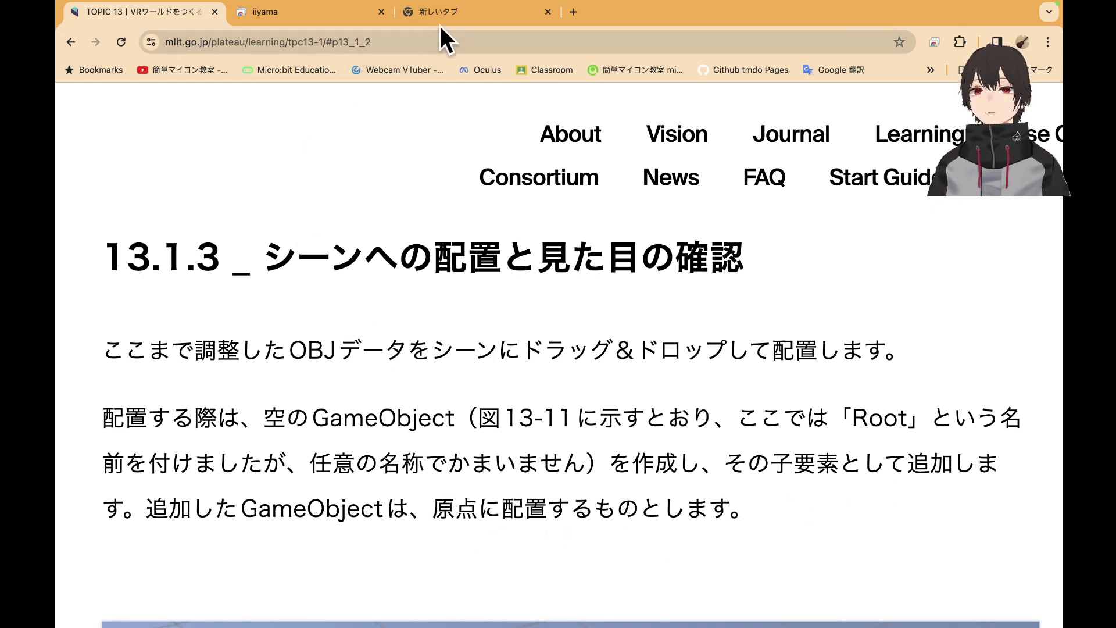
# Create an empty GameObject in the Hierarchy and rename it Root
pyautogui.click(339, 16)
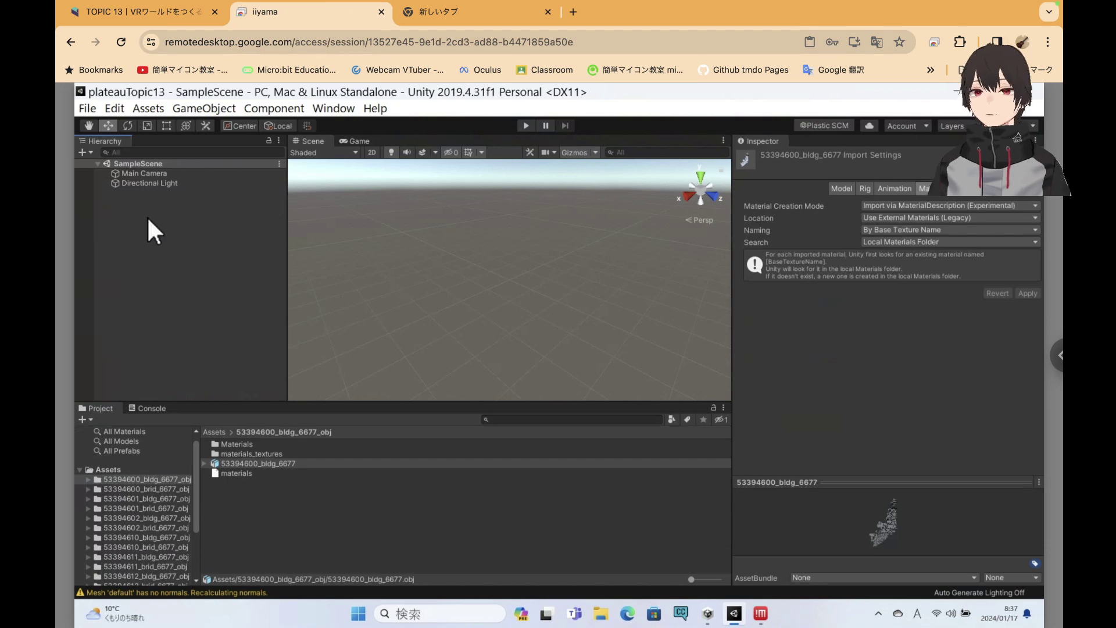
pyautogui.rightClick(187, 219)
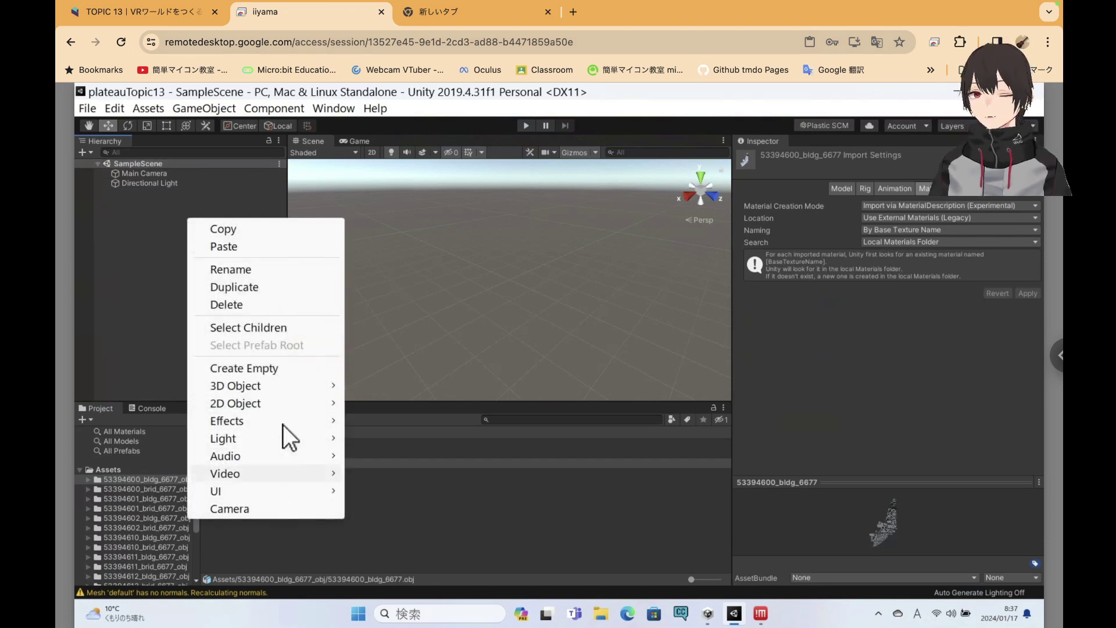
pyautogui.moveTo(285, 386)
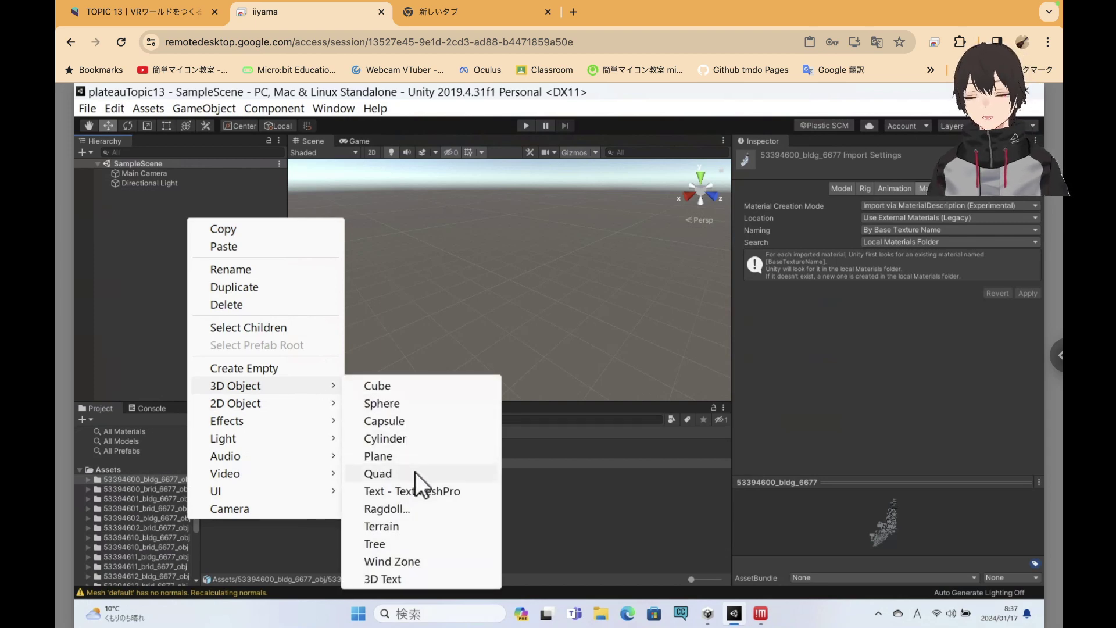
pyautogui.click(274, 370)
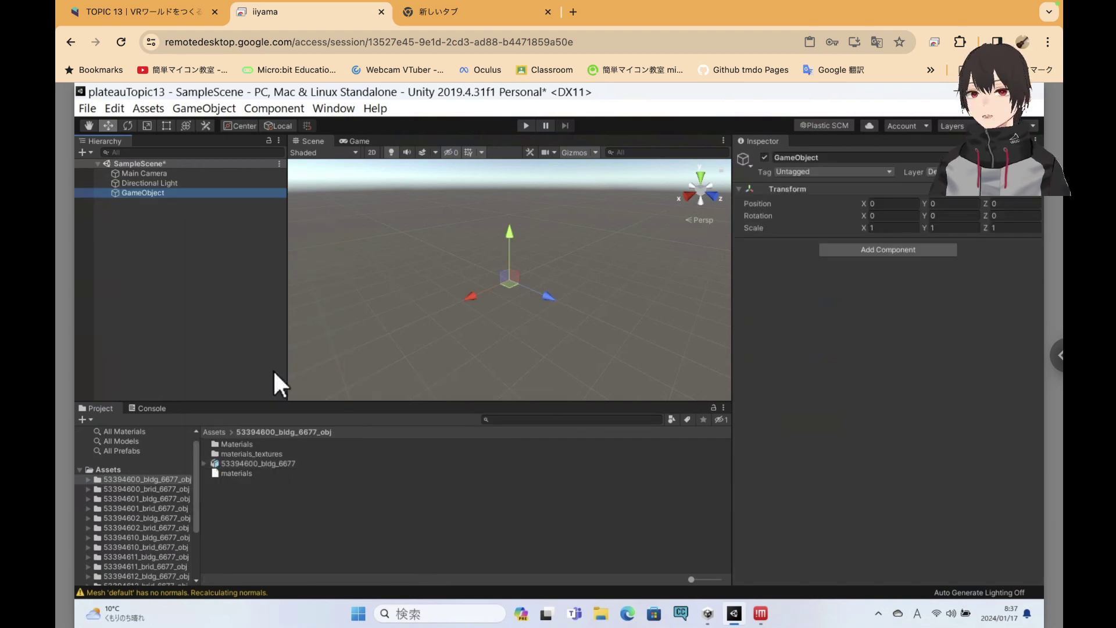
pyautogui.click(144, 193)
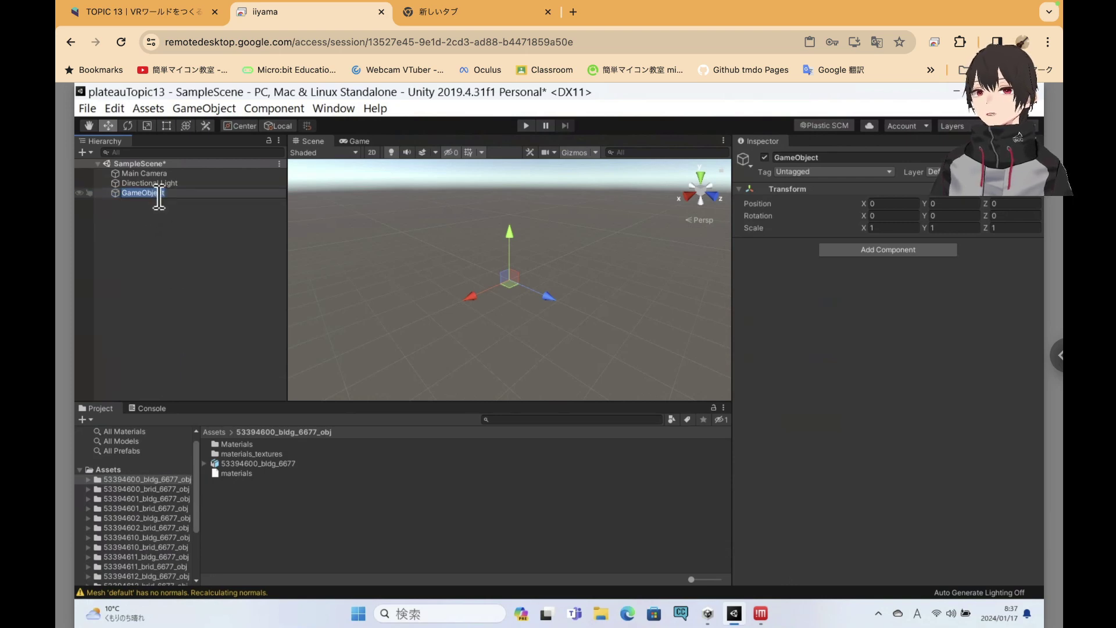
pyautogui.write('R')
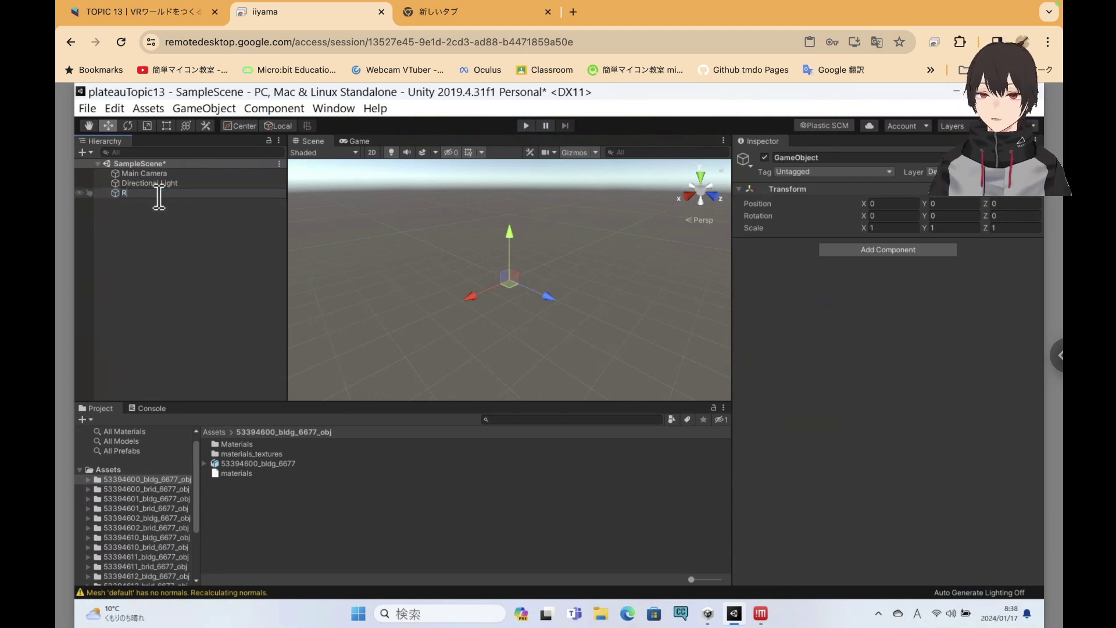
pyautogui.write('oot')
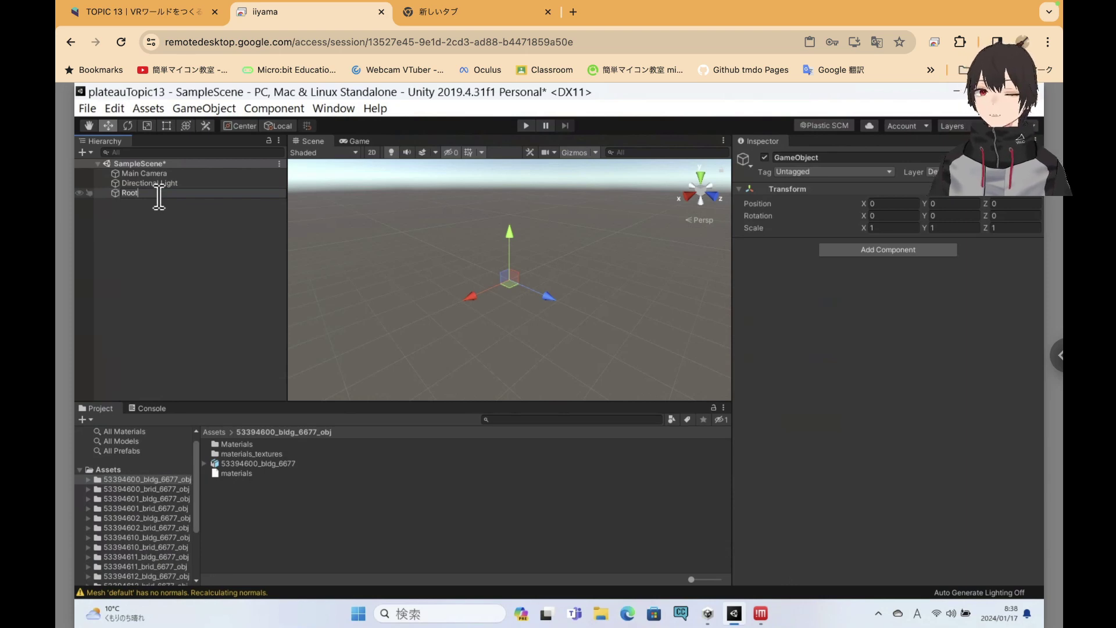
pyautogui.press('Return')
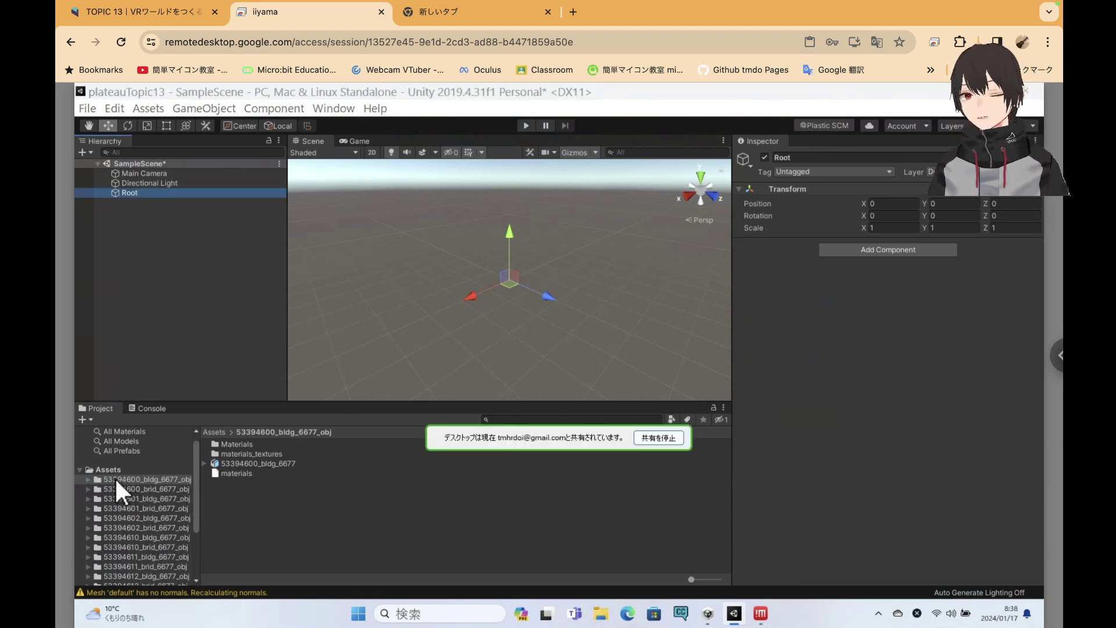
# Drag the 53394600_bldg_6677 model asset onto Root in the Hierarchy
pyautogui.moveTo(115, 477); pyautogui.dragTo(179, 279)
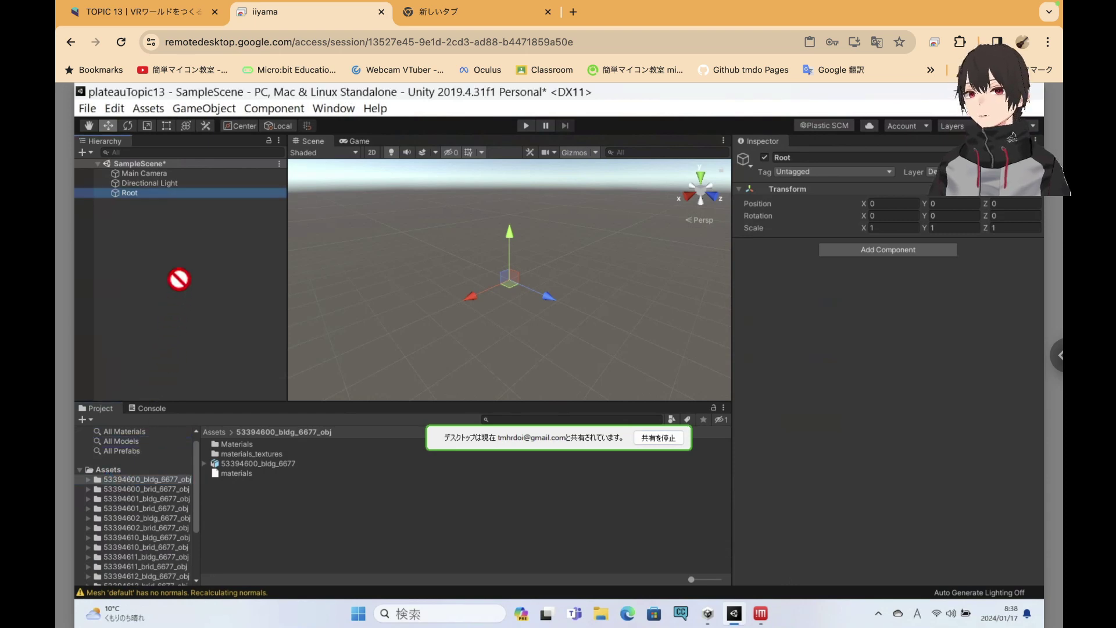
pyautogui.moveTo(180, 279)
pyautogui.mouseDown()
pyautogui.moveTo(221, 344)
pyautogui.moveTo(156, 488)
pyautogui.mouseUp()
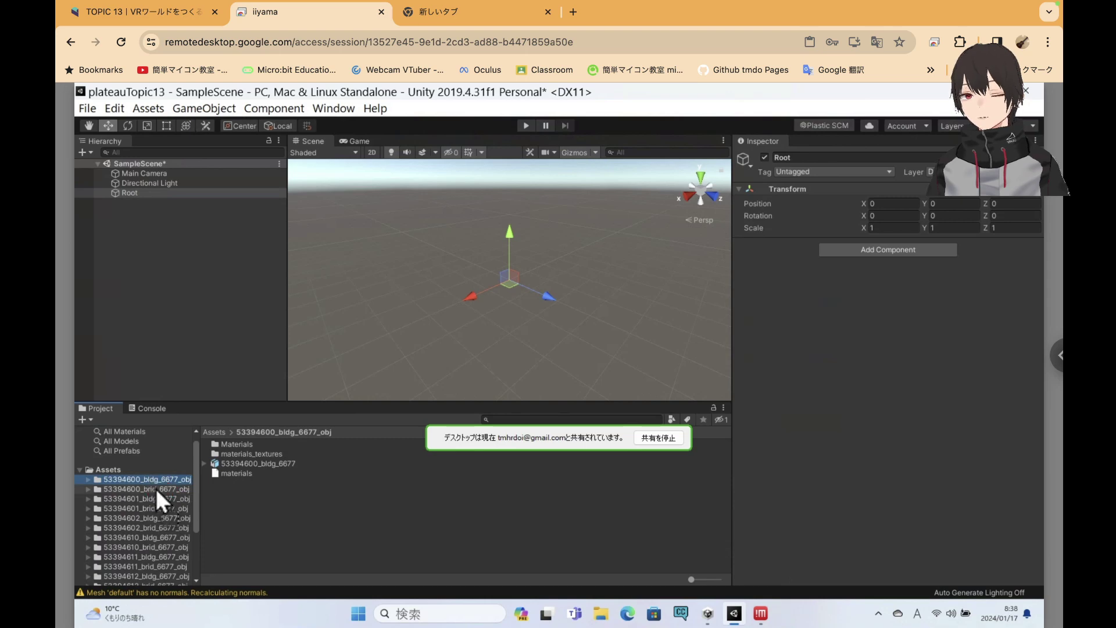
pyautogui.scroll(-2, 144, 479)
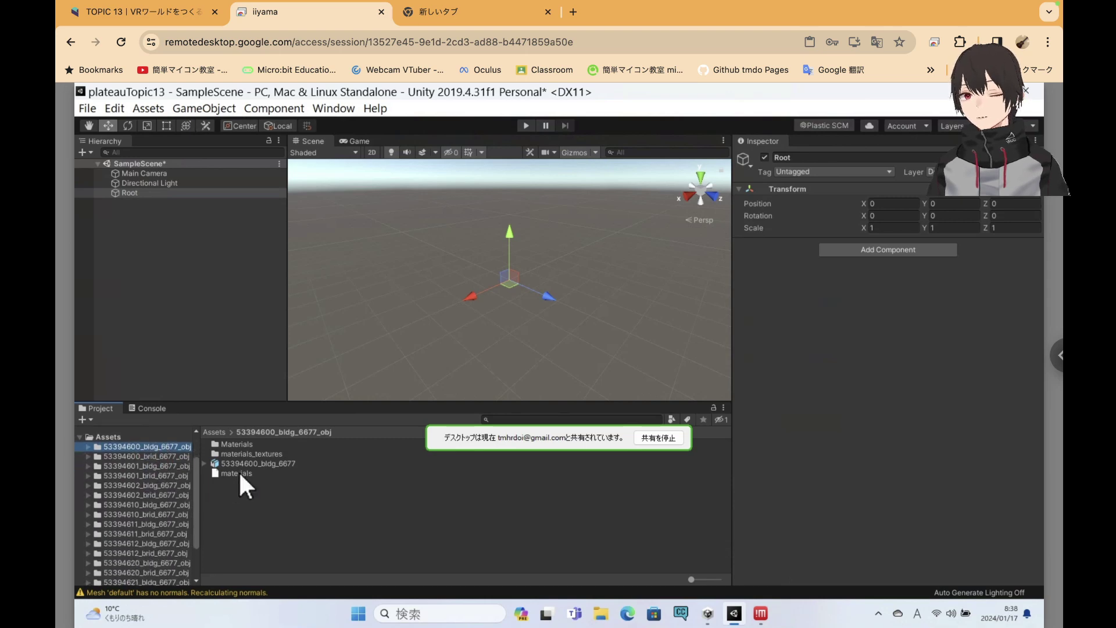
pyautogui.click(271, 464)
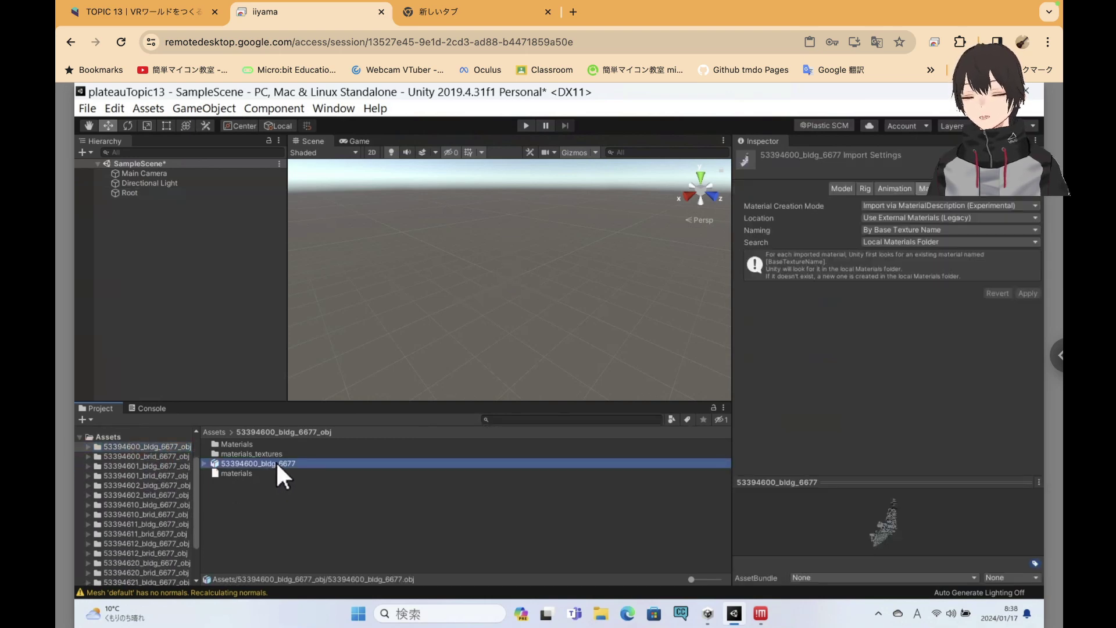
pyautogui.moveTo(278, 462); pyautogui.dragTo(120, 191)
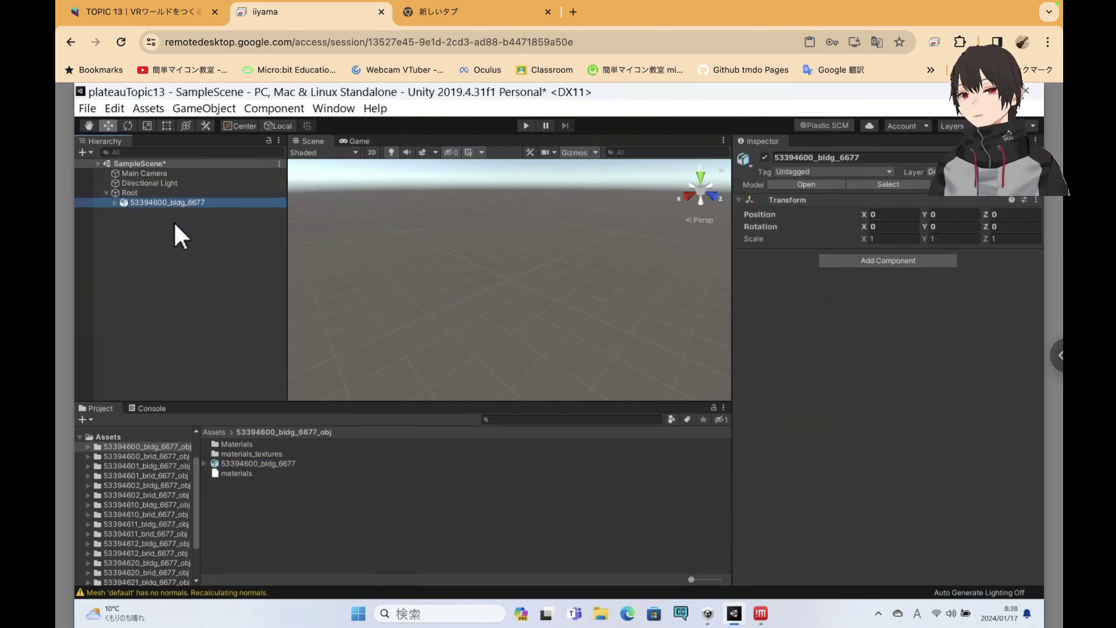
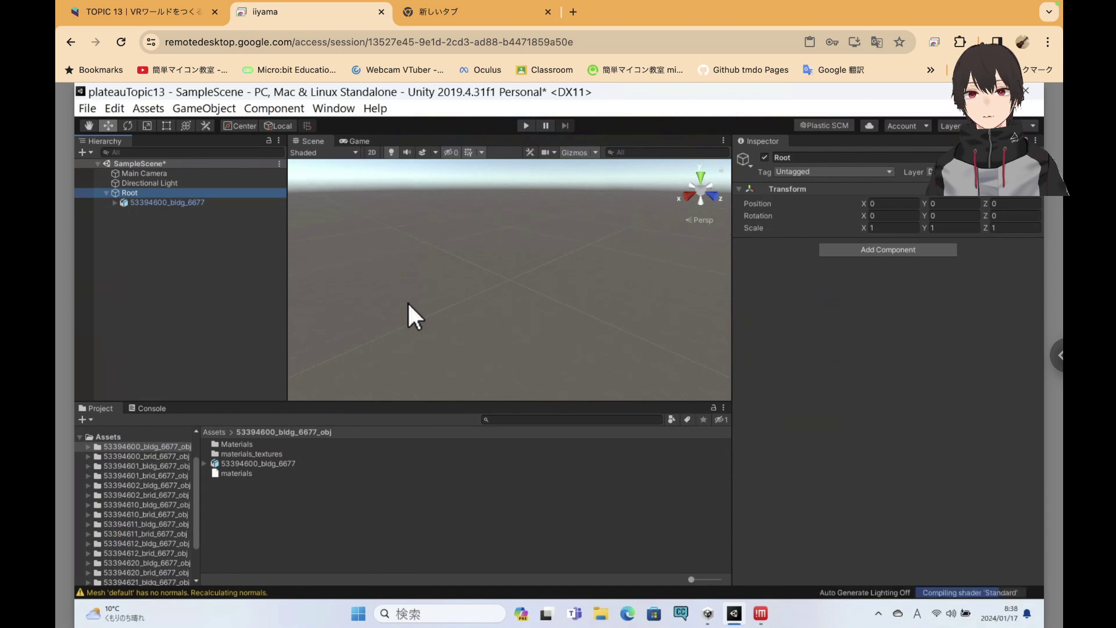
# Frame Root, zoom in close on the 53394600_bldg_6677 building, and clear the selection
pyautogui.press('f')
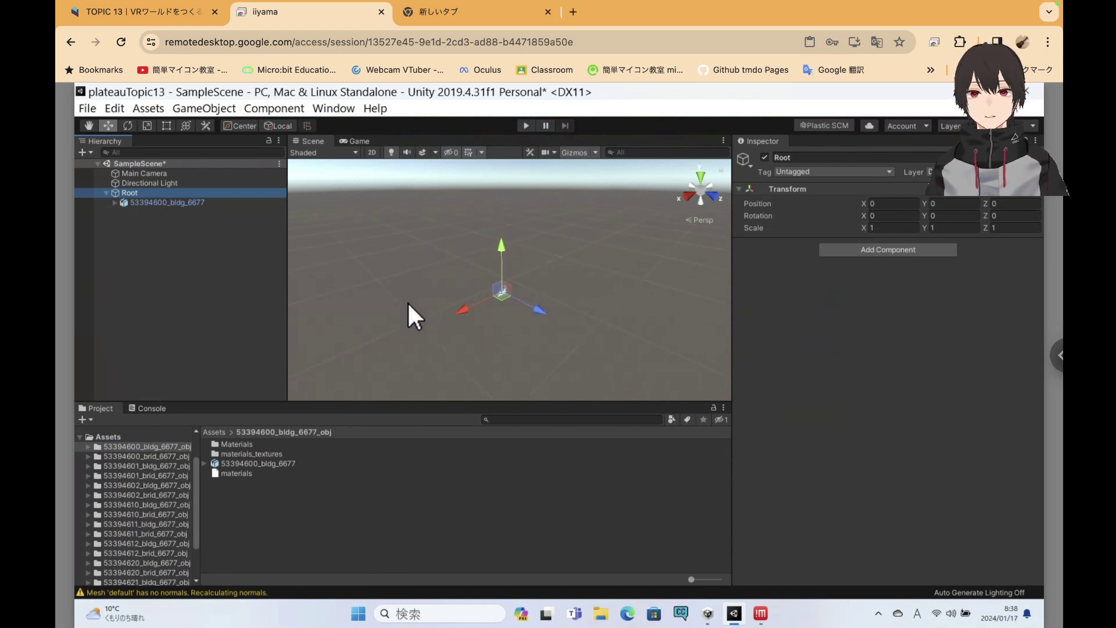
pyautogui.scroll(2, 408, 304)
pyautogui.scroll(2, 408, 303)
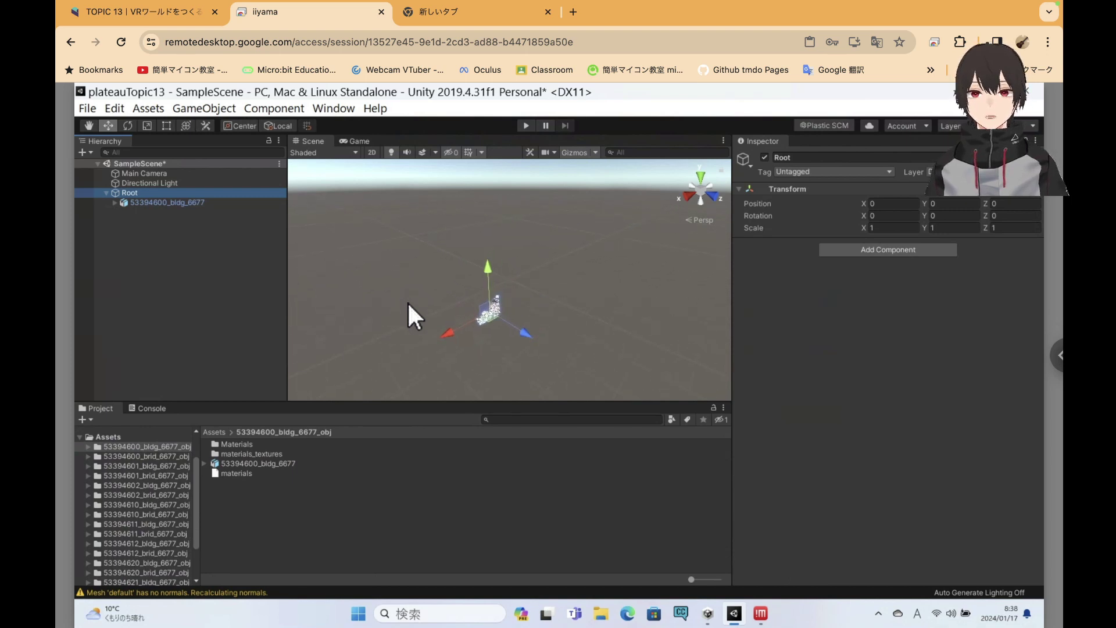
pyautogui.scroll(2, 408, 303)
pyautogui.scroll(2, 408, 304)
pyautogui.scroll(2, 409, 303)
pyautogui.scroll(2, 408, 304)
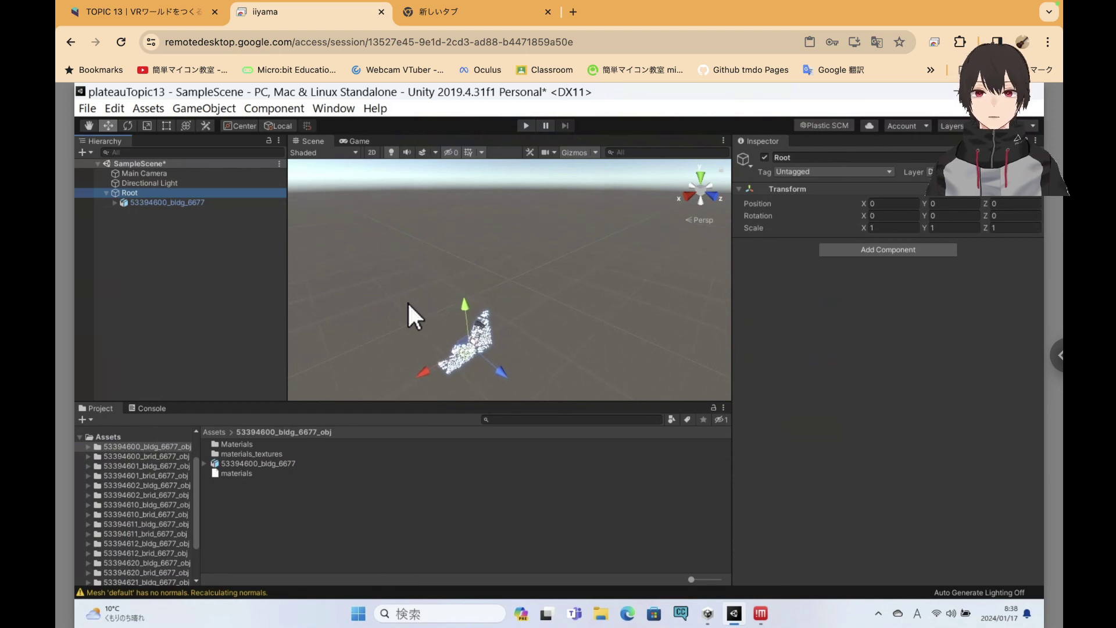
pyautogui.scroll(2, 409, 304)
pyautogui.scroll(2, 409, 304)
pyautogui.scroll(2, 408, 304)
pyautogui.scroll(2, 408, 304)
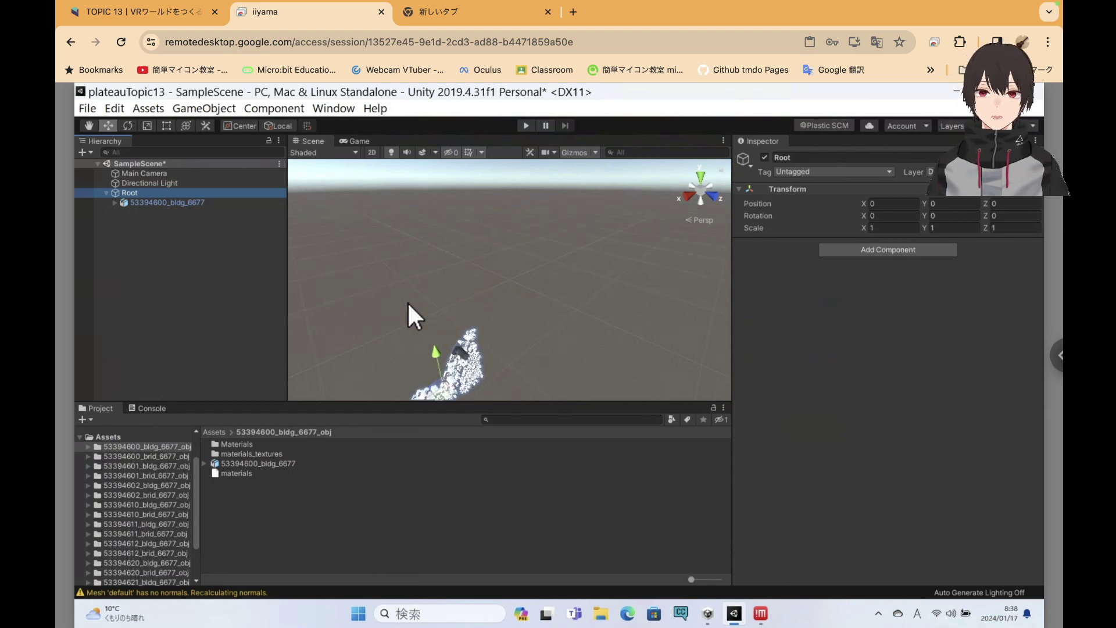
pyautogui.scroll(2, 408, 304)
pyautogui.scroll(2, 408, 304)
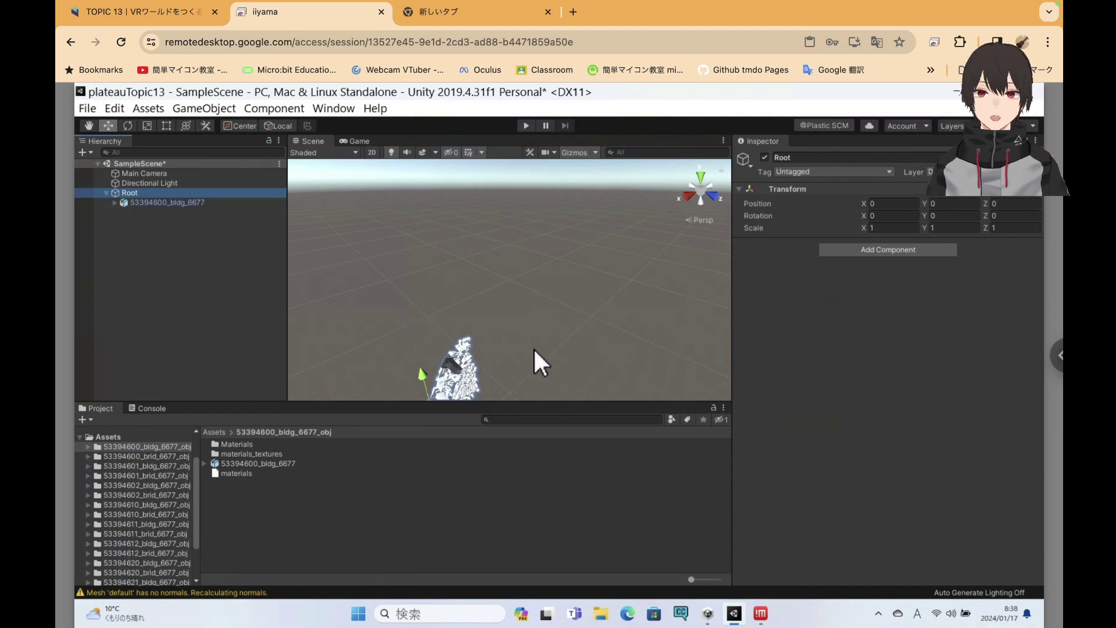
pyautogui.moveTo(567, 349); pyautogui.dragTo(532, 319)
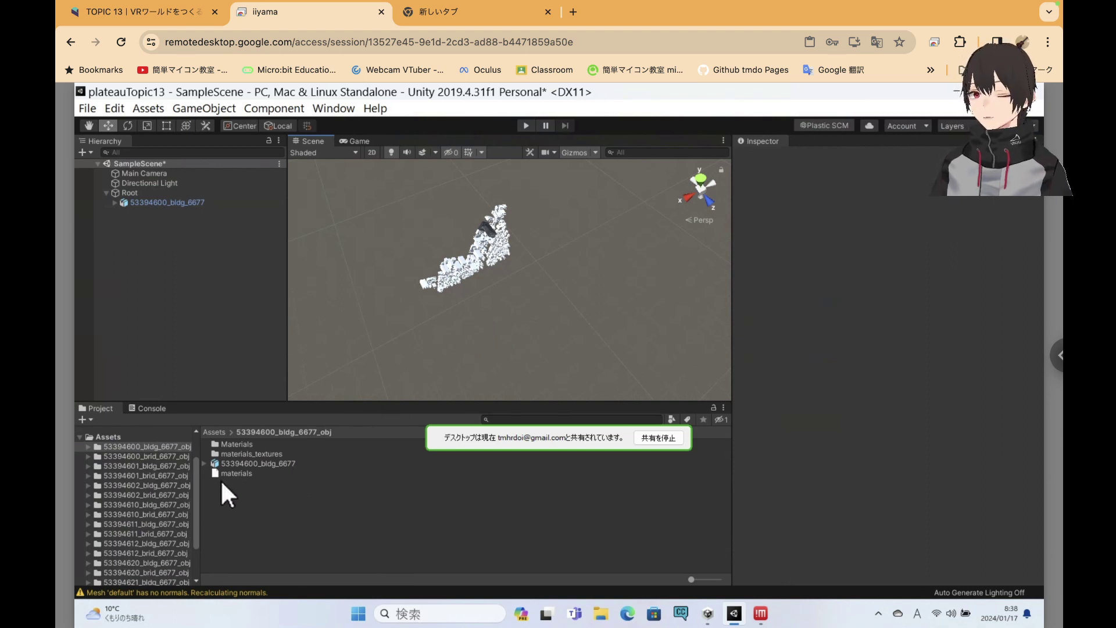
# Undo the misplaced bridge drop, then drag 53394600_brid_6677 onto Root and zoom to view it
pyautogui.click(167, 456)
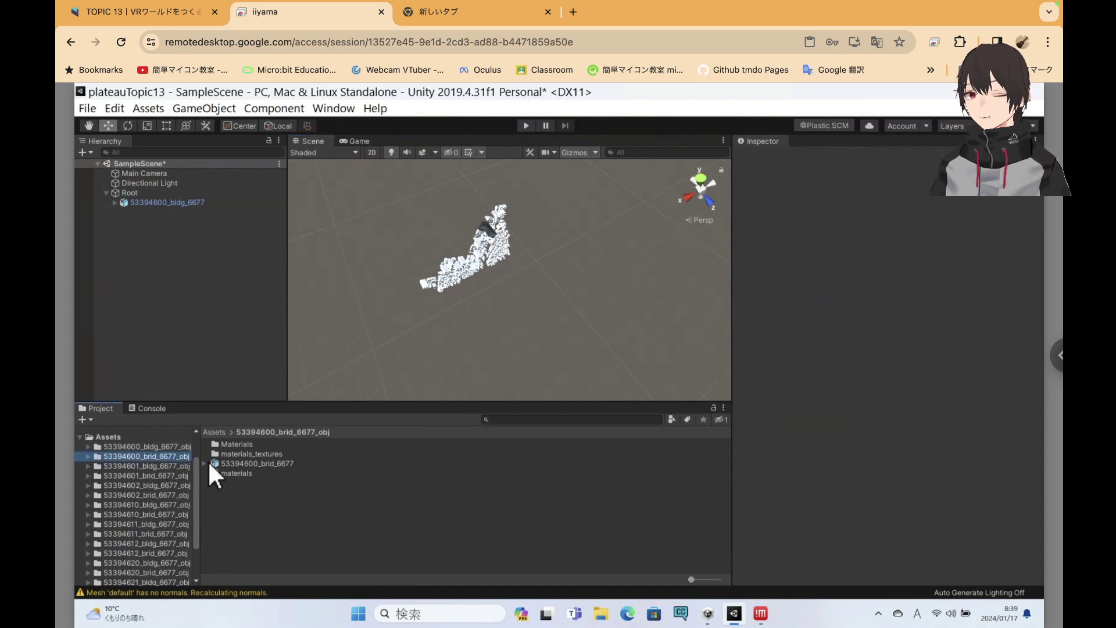
pyautogui.moveTo(241, 463); pyautogui.dragTo(175, 300)
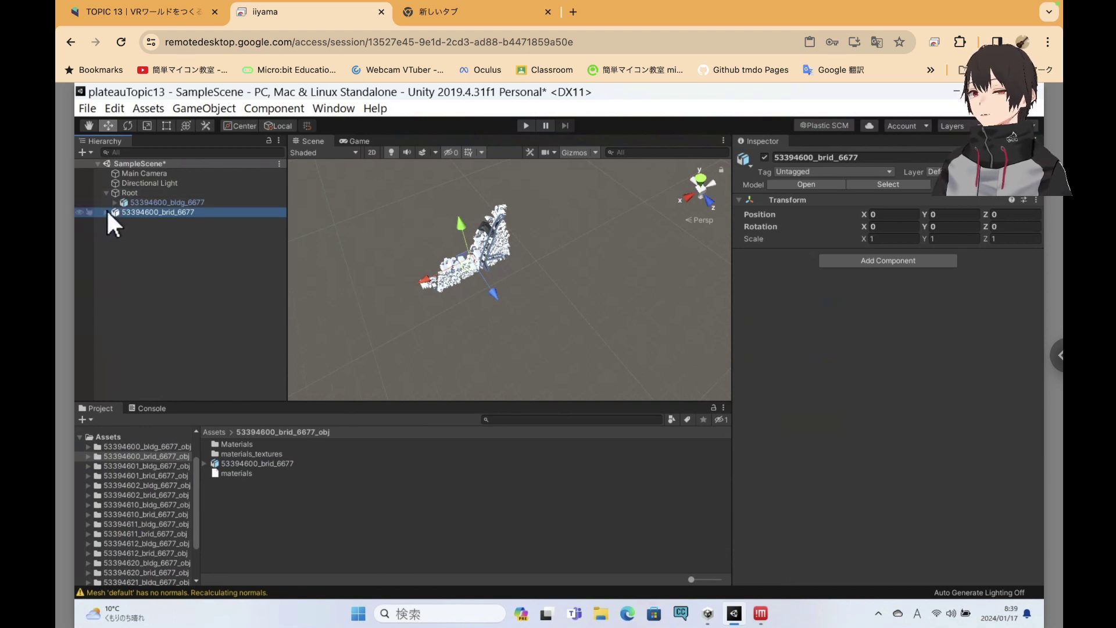
pyautogui.click(107, 212)
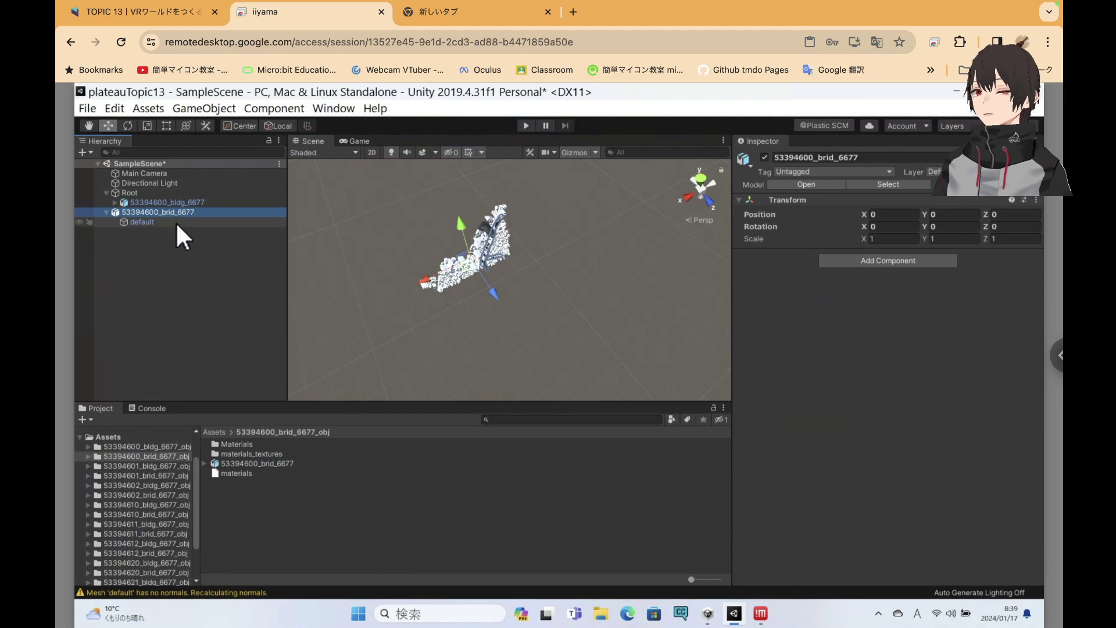
pyautogui.click(141, 110)
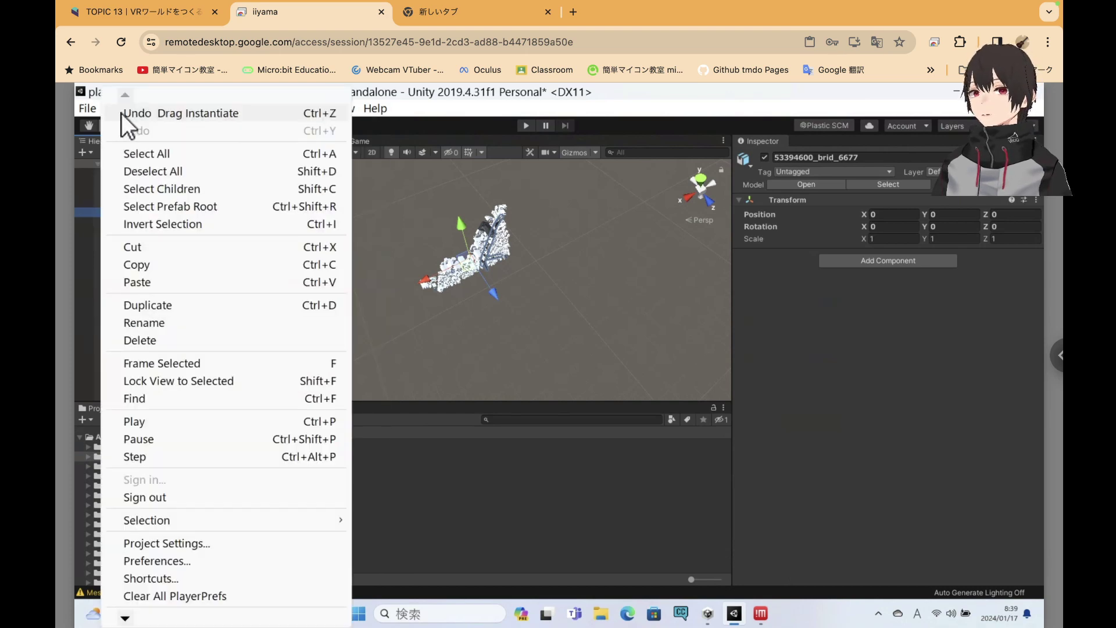
pyautogui.click(122, 114)
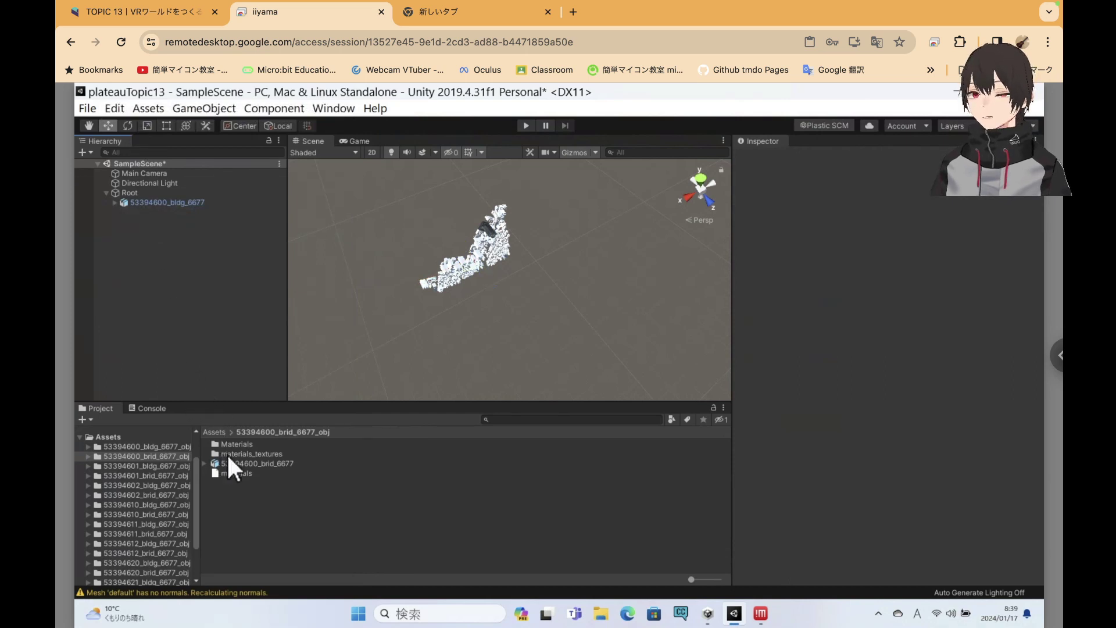
pyautogui.moveTo(270, 462)
pyautogui.mouseDown()
pyautogui.moveTo(204, 292)
pyautogui.moveTo(130, 192)
pyautogui.mouseUp()
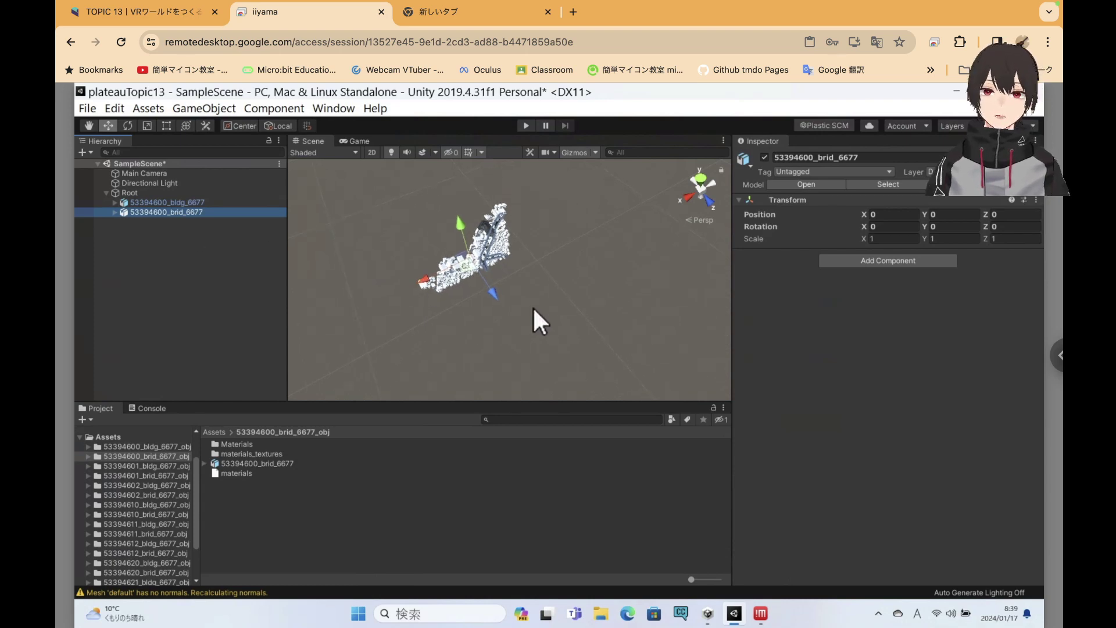
pyautogui.scroll(1, 529, 306)
pyautogui.scroll(1, 530, 306)
pyautogui.scroll(1, 529, 306)
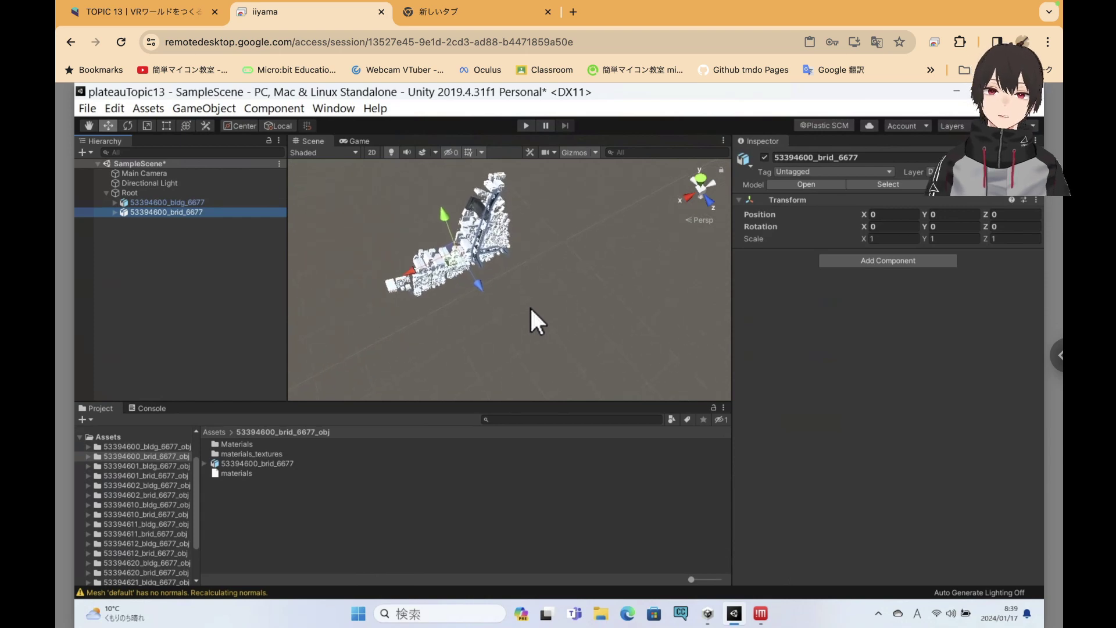
pyautogui.scroll(1, 529, 306)
pyautogui.scroll(1, 530, 308)
pyautogui.scroll(1, 531, 308)
pyautogui.scroll(1, 530, 308)
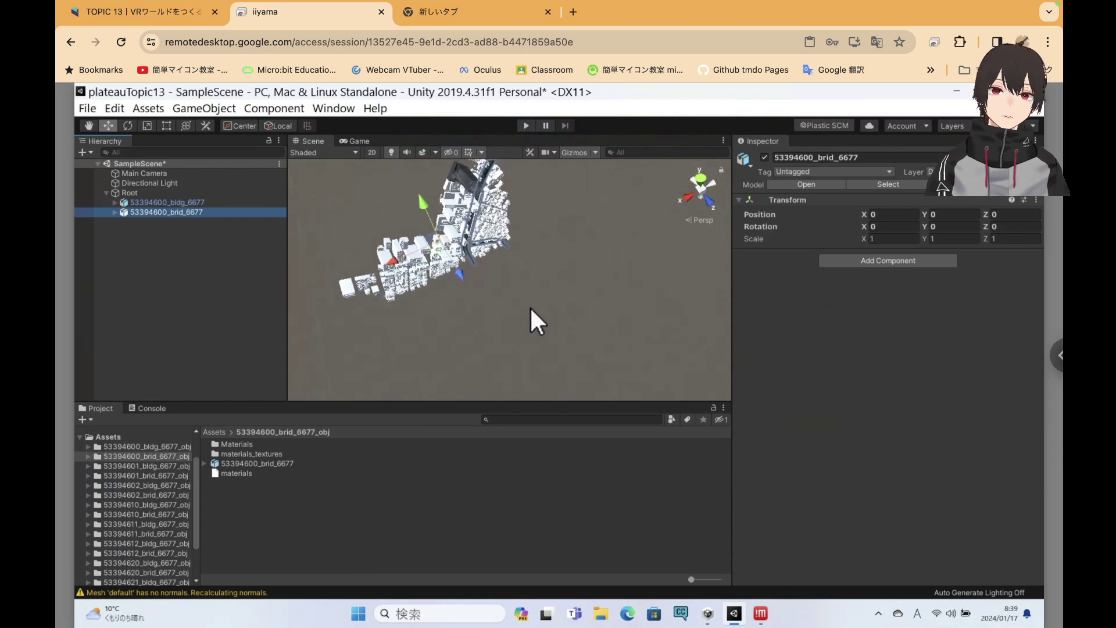
pyautogui.scroll(1, 531, 308)
pyautogui.scroll(1, 531, 310)
pyautogui.scroll(1, 531, 309)
pyautogui.scroll(1, 530, 309)
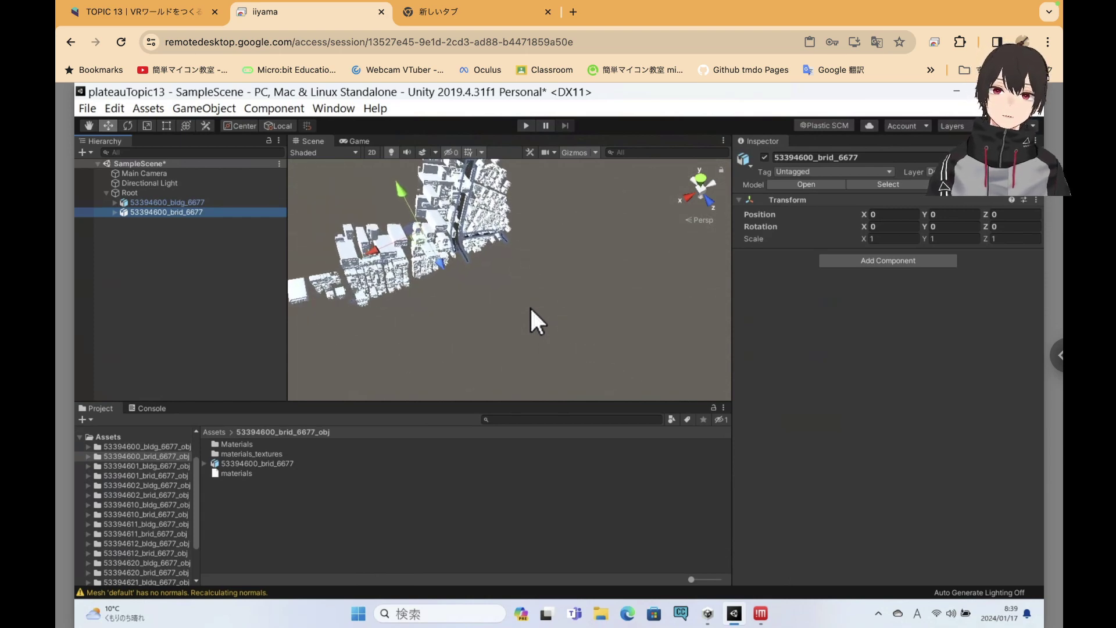
pyautogui.scroll(1, 530, 310)
pyautogui.scroll(1, 529, 306)
pyautogui.scroll(1, 501, 304)
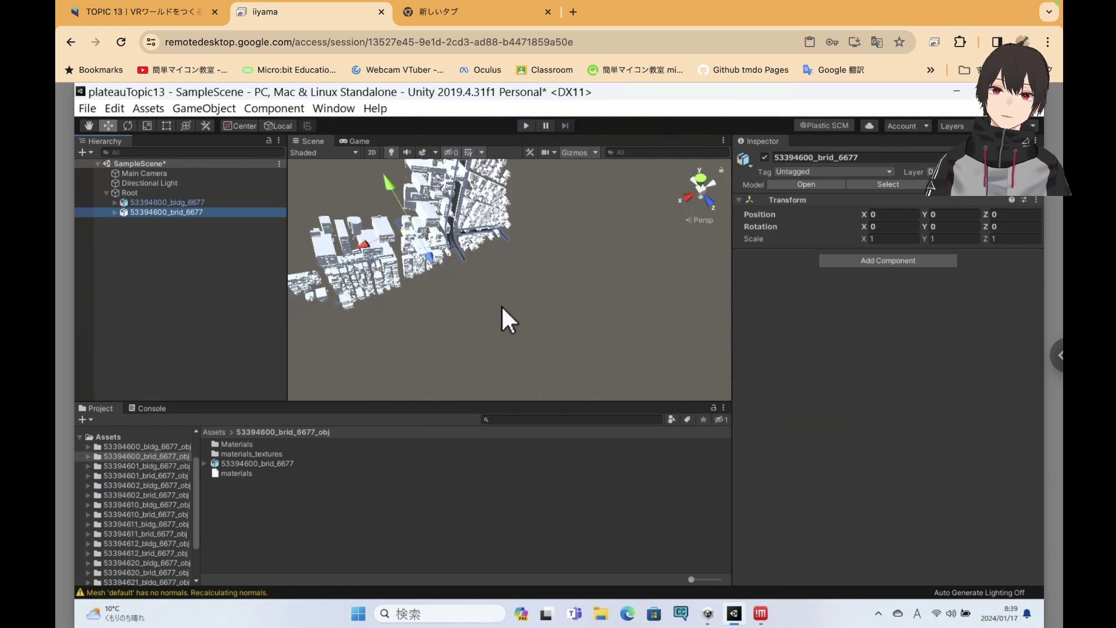
pyautogui.scroll(1, 501, 305)
pyautogui.scroll(-1, 501, 307)
pyautogui.scroll(-1, 502, 307)
pyautogui.scroll(-1, 502, 307)
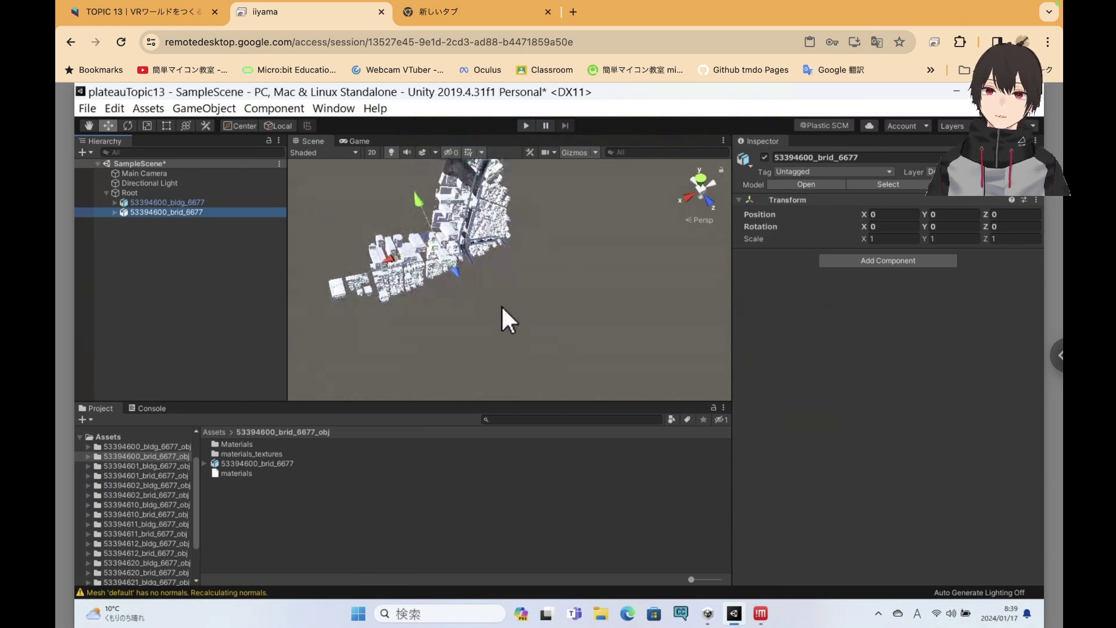
pyautogui.scroll(-1, 501, 307)
pyautogui.scroll(-1, 501, 304)
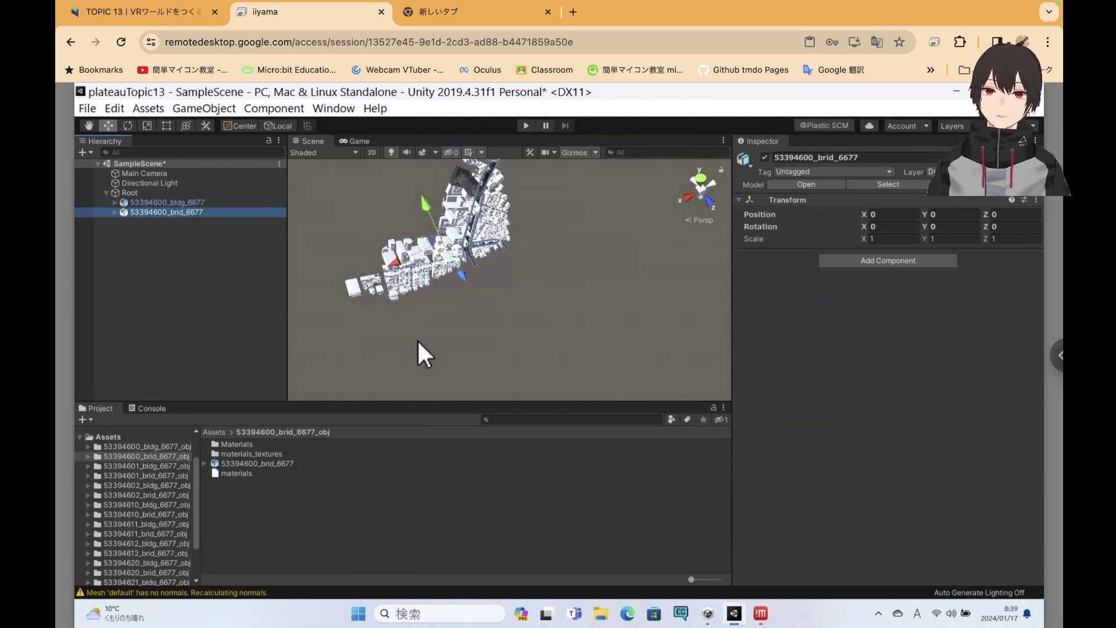
# Drag the 53394601_bldg_6677 model from its _obj folder into the Hierarchy's top level
pyautogui.click(148, 466)
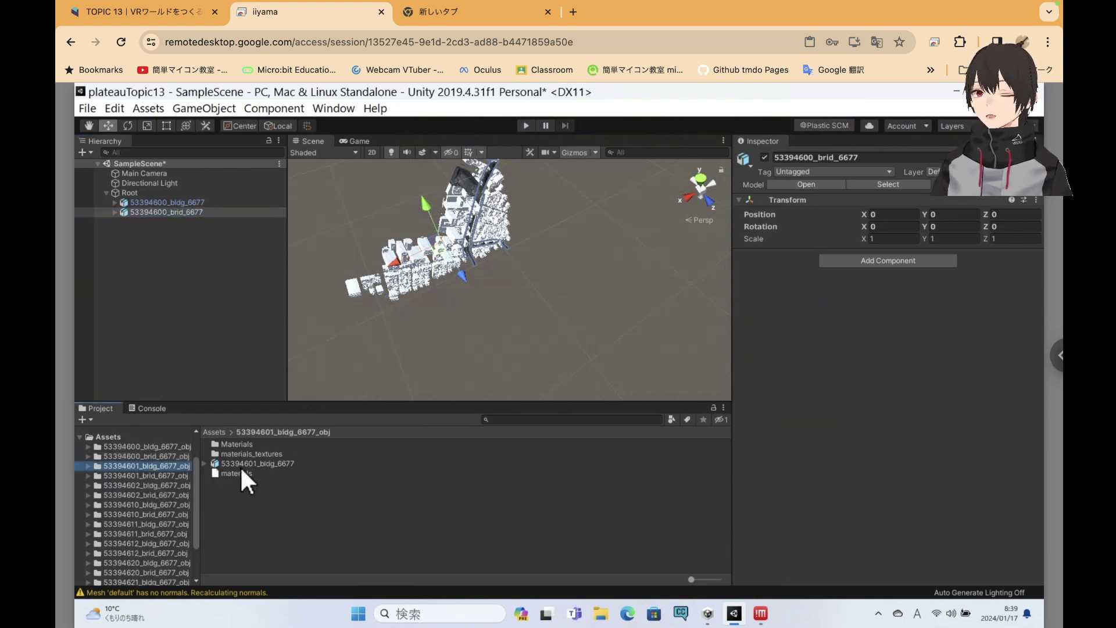
pyautogui.click(116, 455)
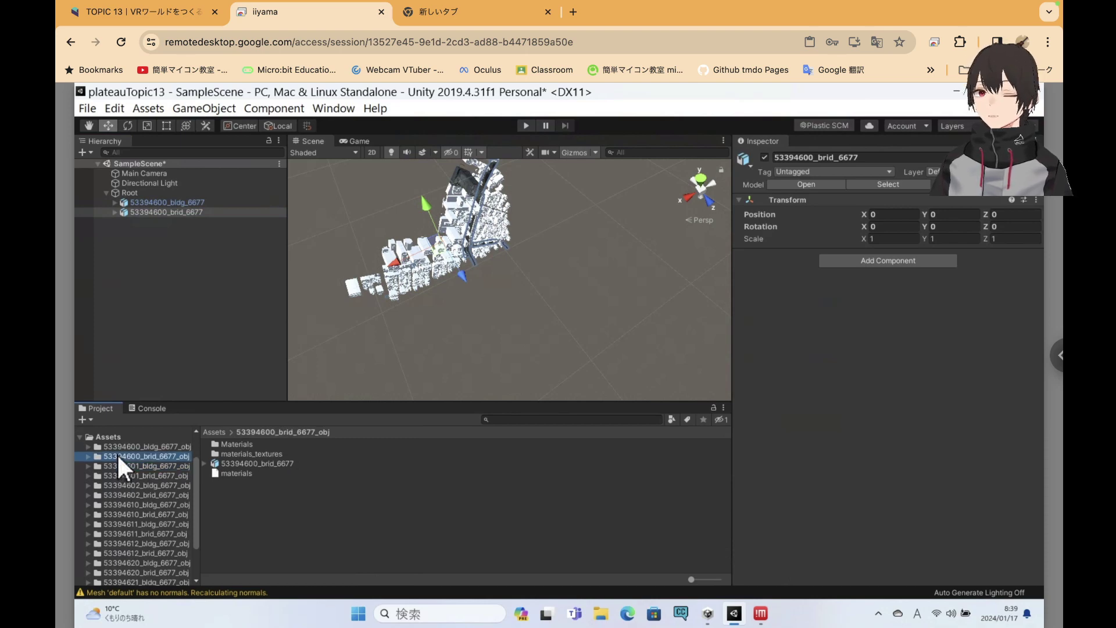
pyautogui.click(148, 464)
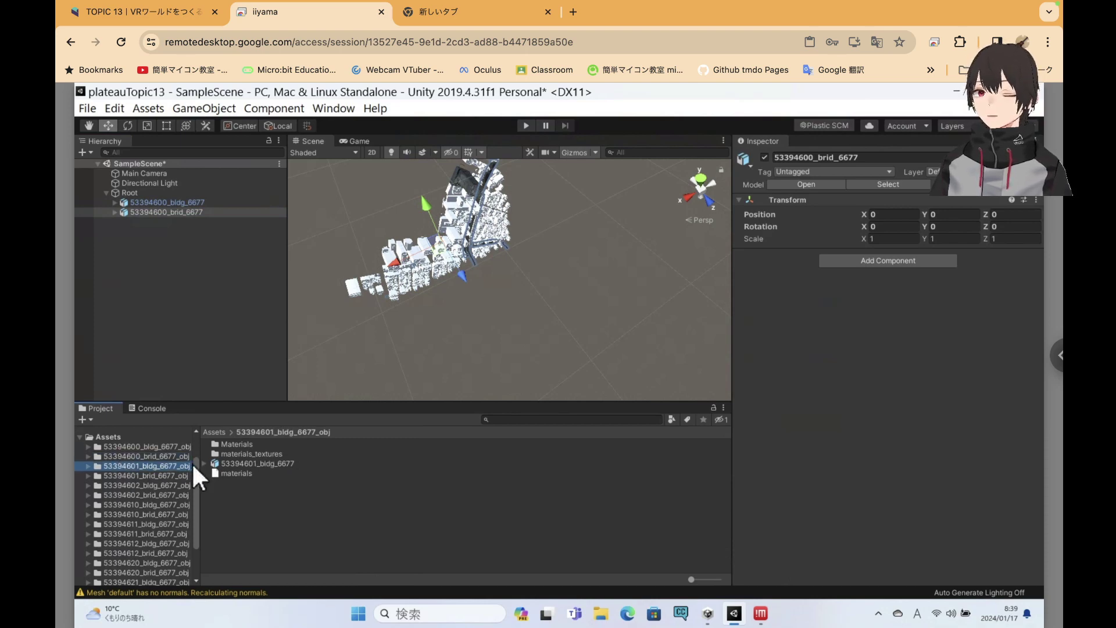
pyautogui.click(258, 463)
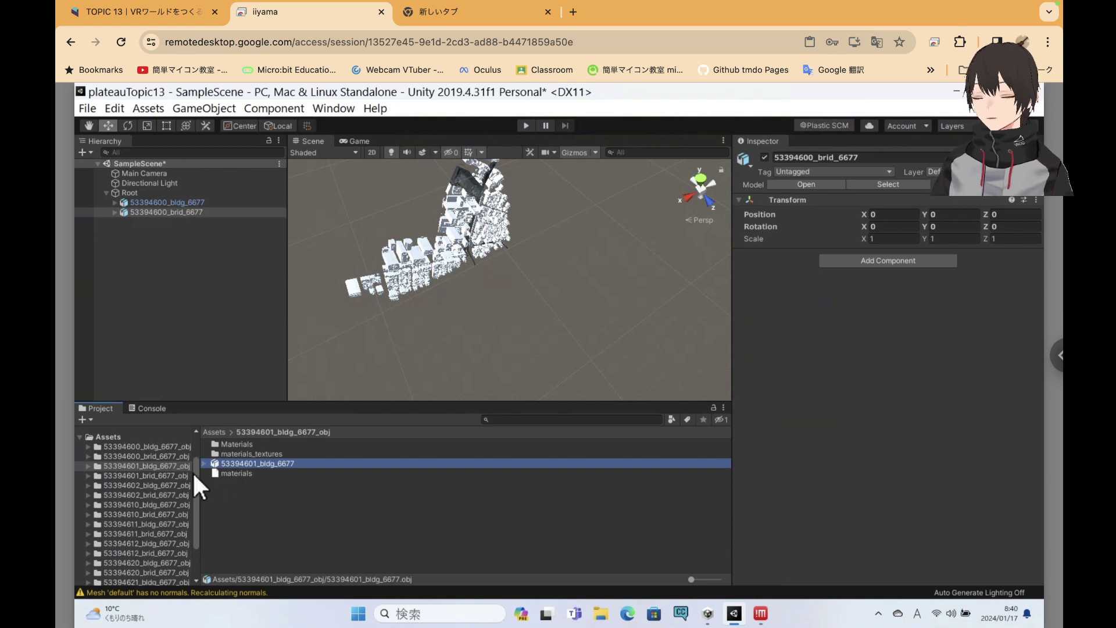
pyautogui.click(174, 474)
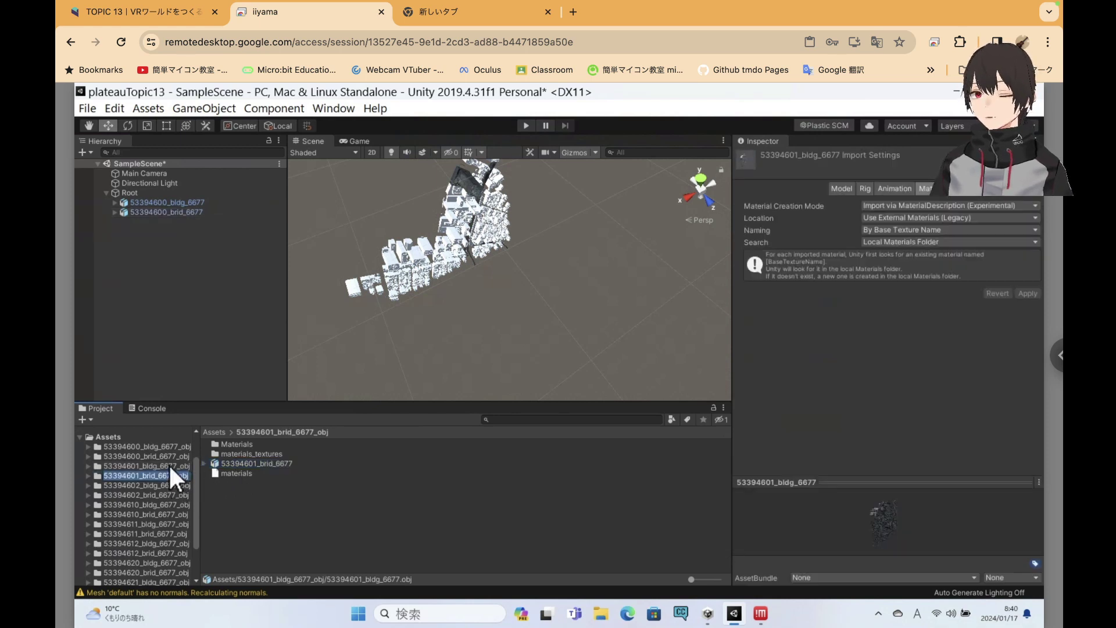
pyautogui.click(169, 465)
pyautogui.moveTo(254, 459)
pyautogui.mouseDown()
pyautogui.moveTo(186, 278)
pyautogui.moveTo(127, 193)
pyautogui.mouseUp()
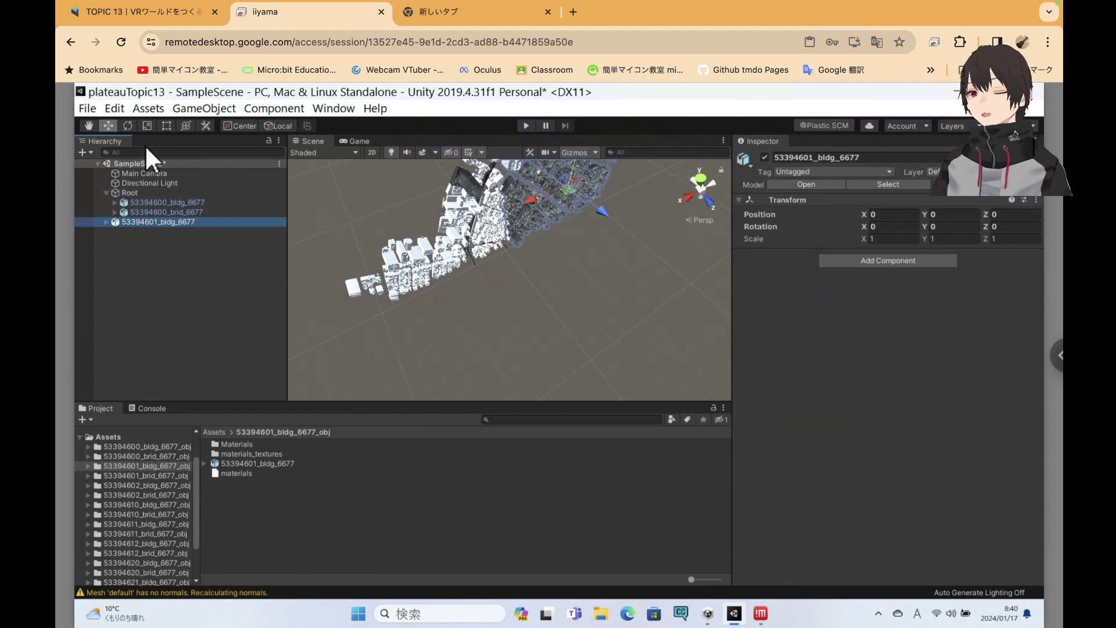
# Undo the top-level drop, place 53394601_bldg_6677 under Root instead, then clear the selection
pyautogui.click(118, 108)
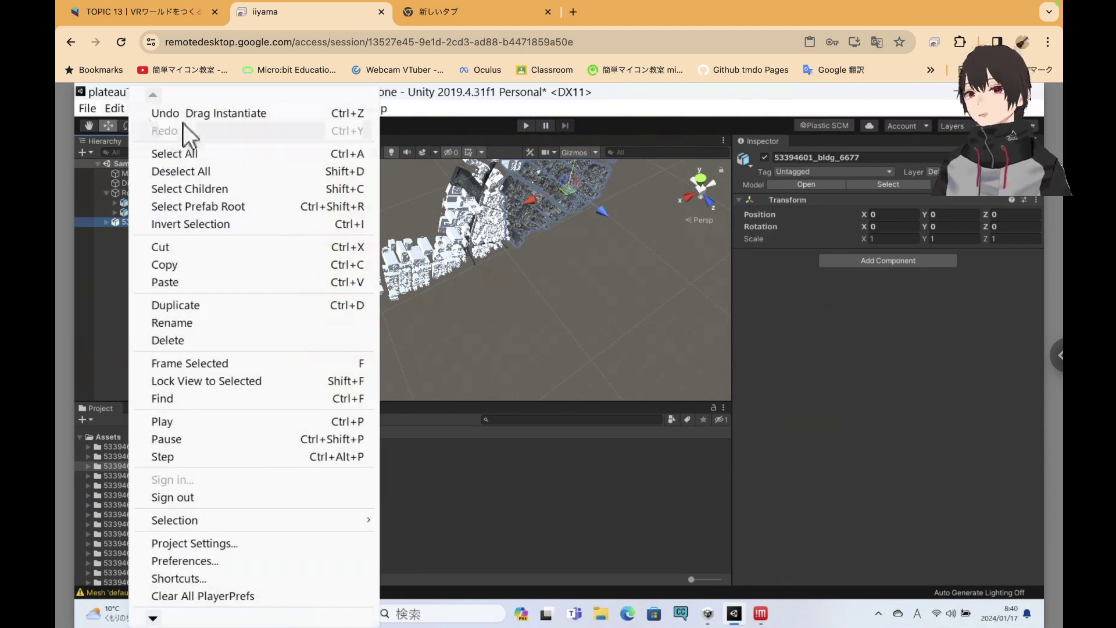
pyautogui.click(183, 118)
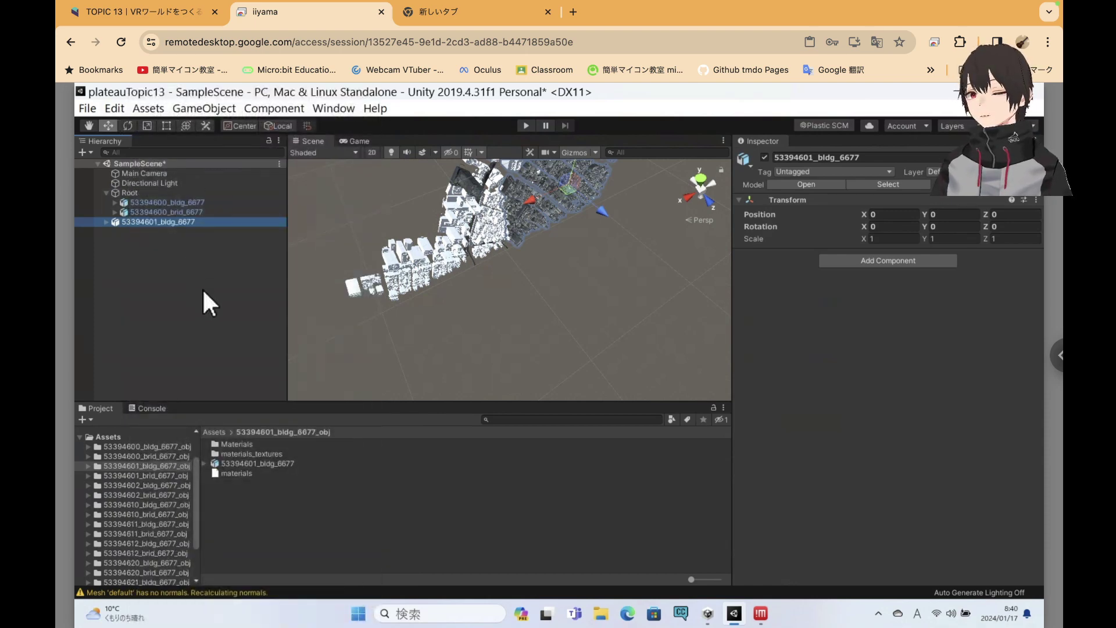
pyautogui.click(236, 462)
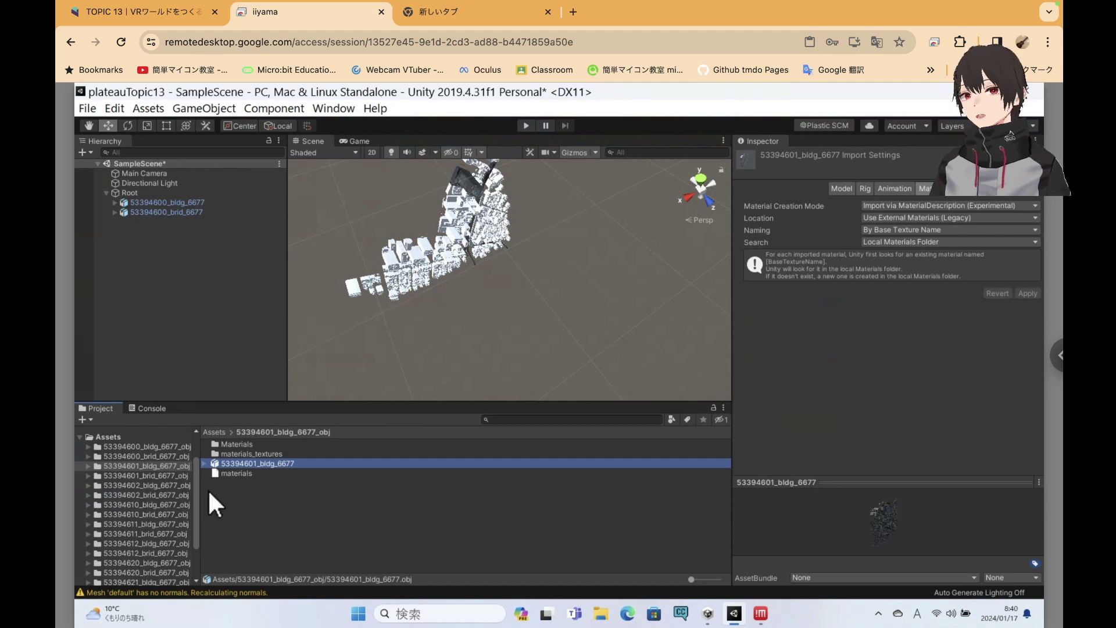
pyautogui.click(181, 466)
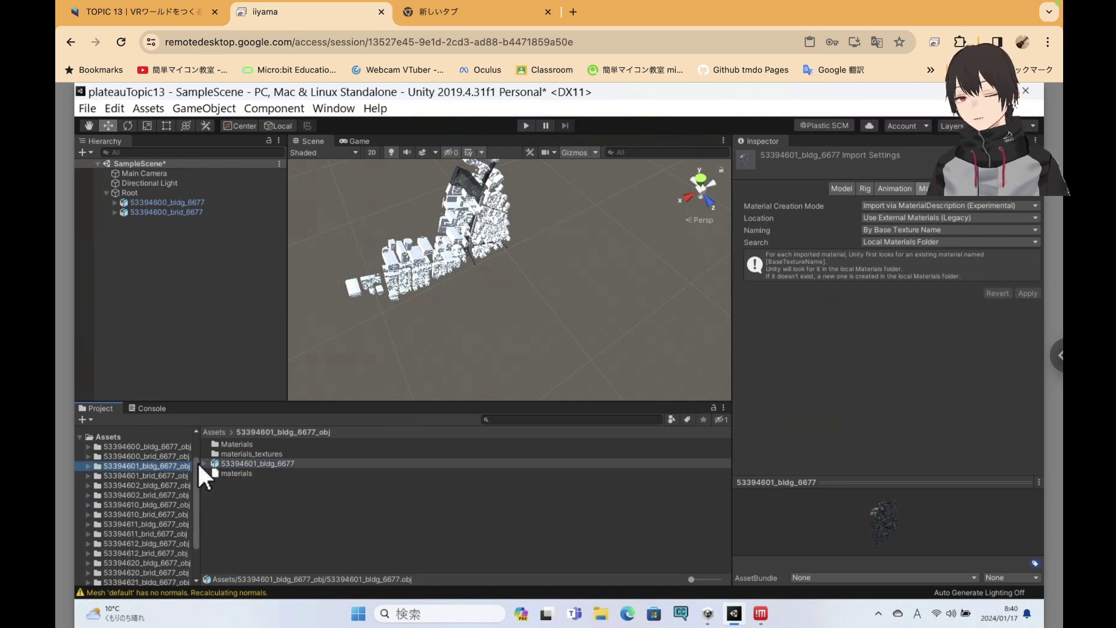
pyautogui.moveTo(215, 462)
pyautogui.mouseDown()
pyautogui.moveTo(179, 239)
pyautogui.moveTo(128, 192)
pyautogui.mouseUp()
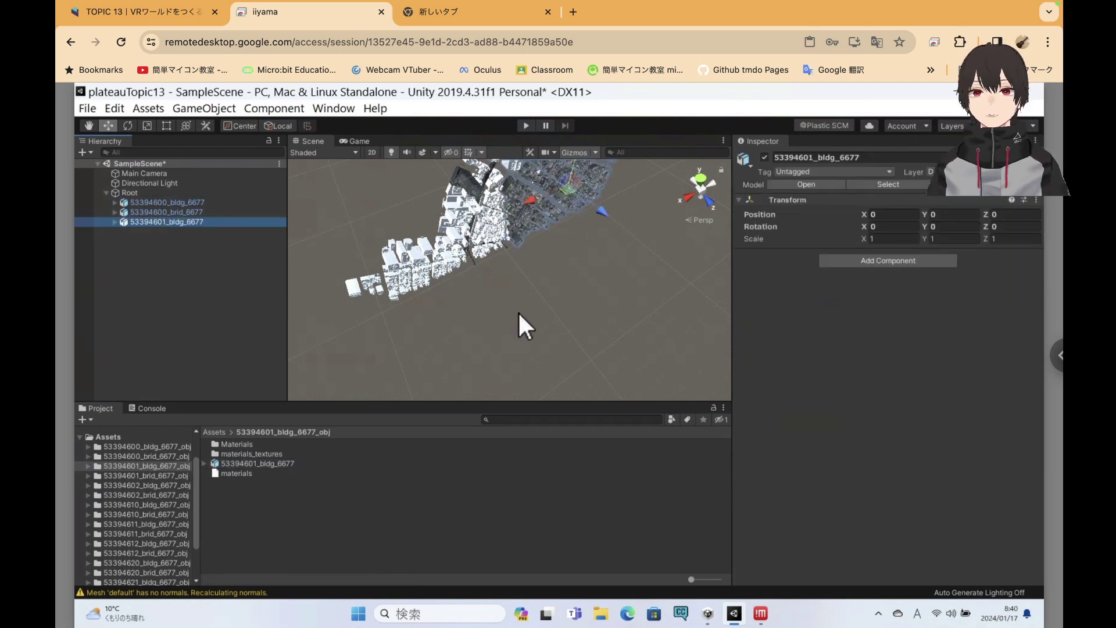
pyautogui.moveTo(559, 306); pyautogui.dragTo(517, 319)
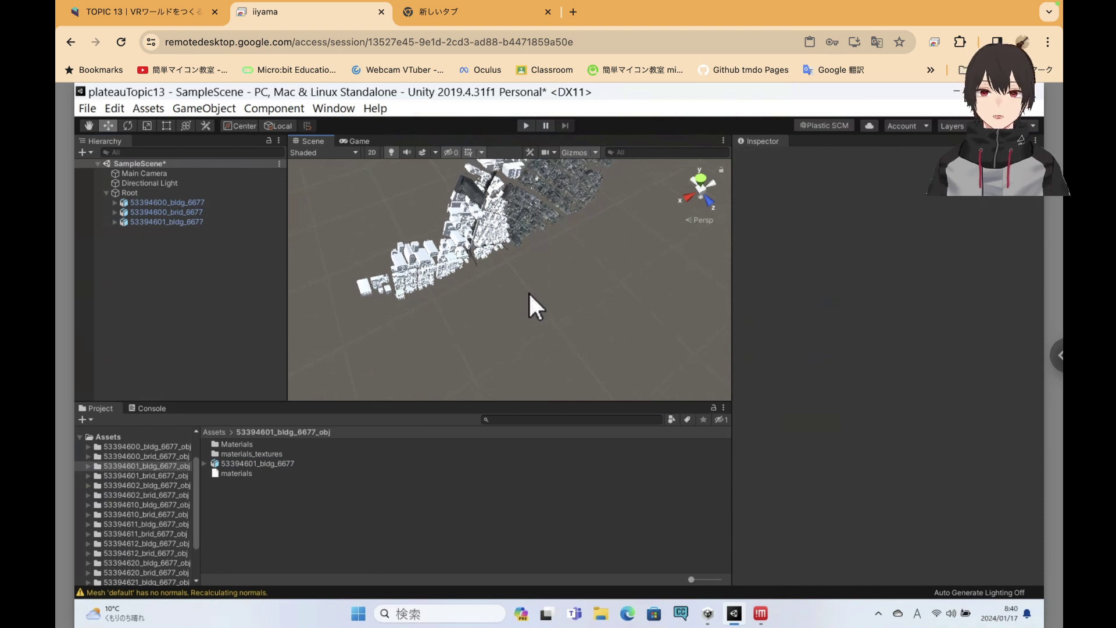
# Select 53394601_bldg_6677, 53394600_brid_6677 and 53394600_bldg_6677 in turn, then orbit the city
pyautogui.click(528, 219)
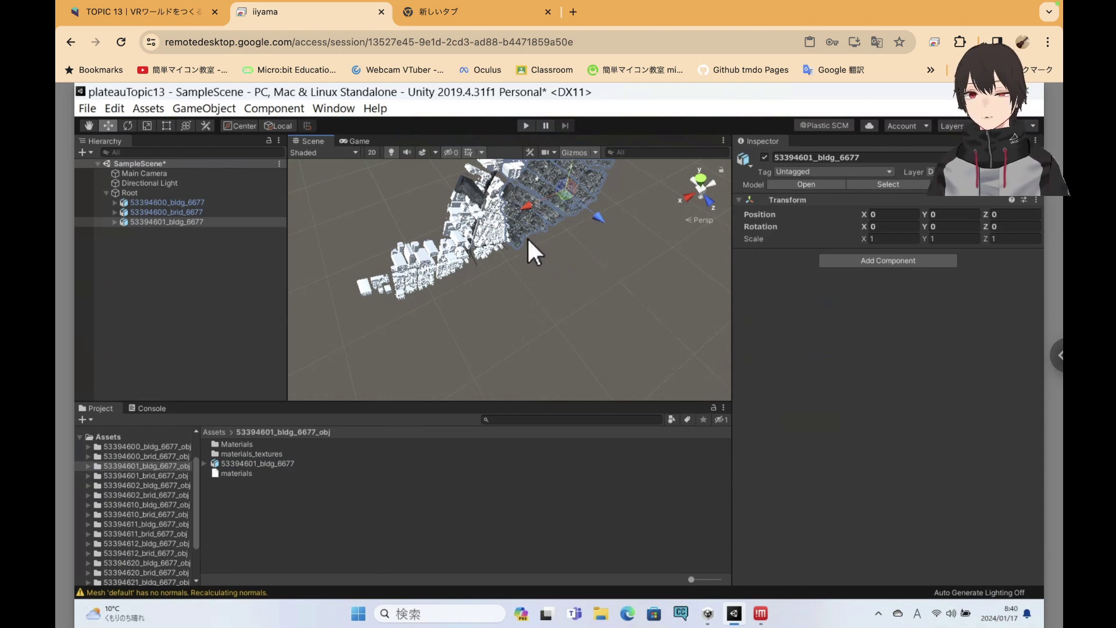
pyautogui.click(469, 244)
pyautogui.click(445, 266)
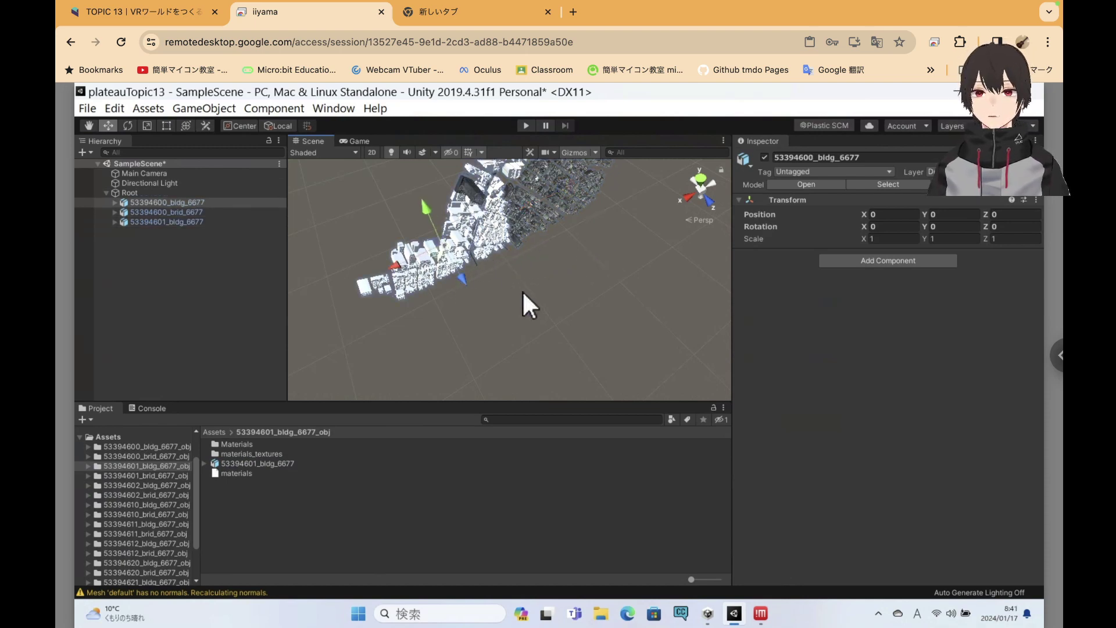
pyautogui.moveTo(522, 291)
pyautogui.mouseDown(button='right')
pyautogui.moveTo(529, 329)
pyautogui.moveTo(514, 239)
pyautogui.moveTo(507, 277)
pyautogui.mouseUp(button='right')
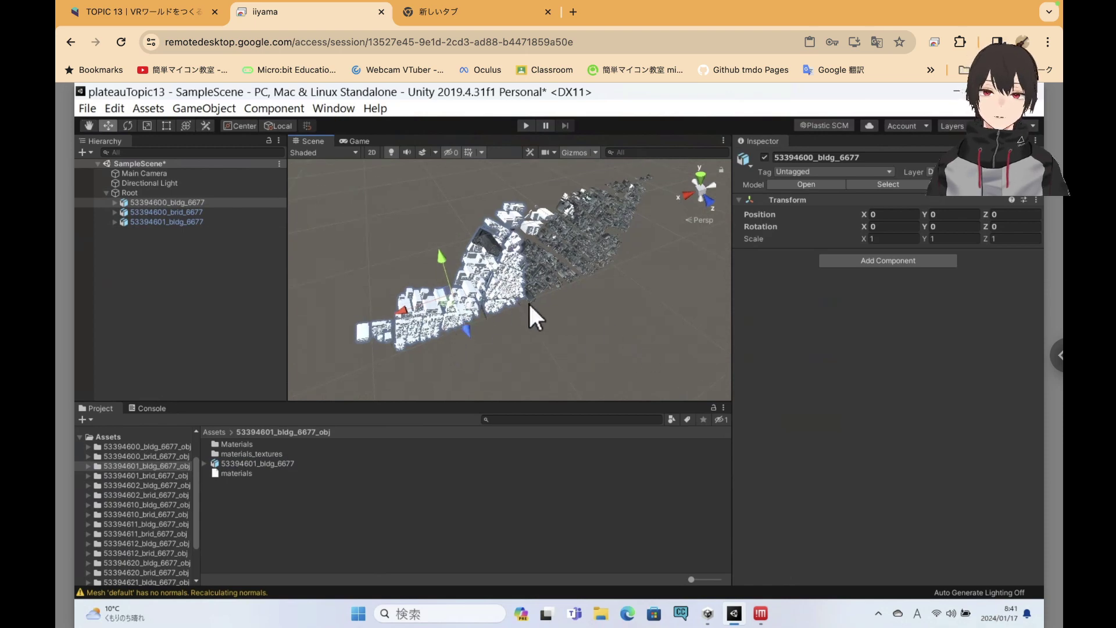
# Scroll the TOPIC 13 tutorial page to Figure 13-10 and its -90° X rotation note
pyautogui.click(161, 22)
pyautogui.scroll(-2, 657, 462)
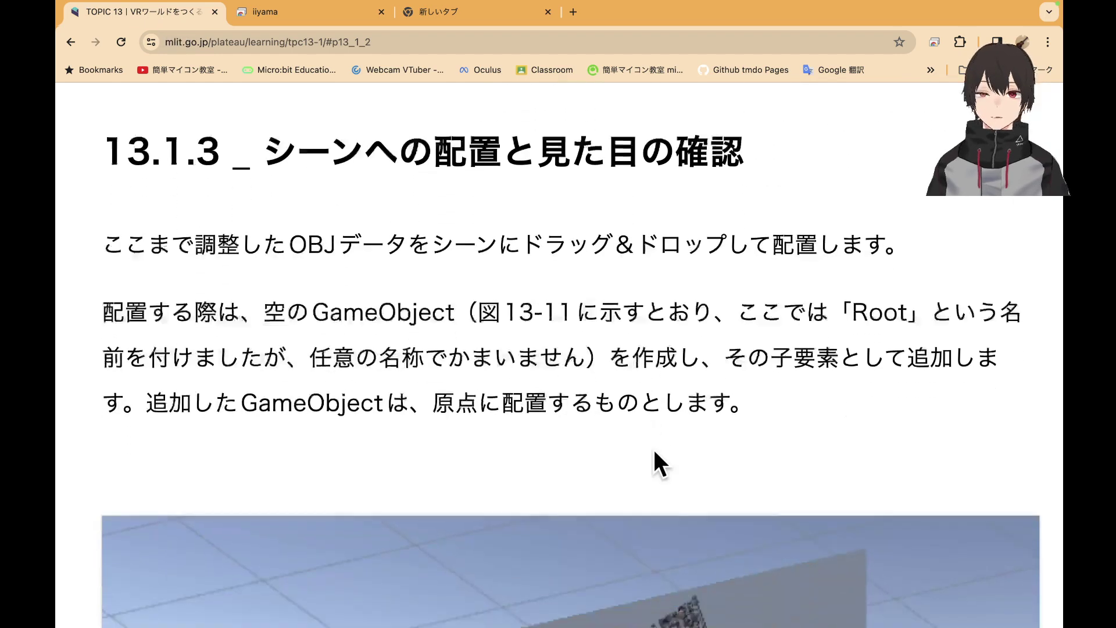
pyautogui.scroll(-2, 655, 462)
pyautogui.scroll(-5, 656, 463)
pyautogui.scroll(-1, 655, 462)
pyautogui.scroll(-7, 655, 462)
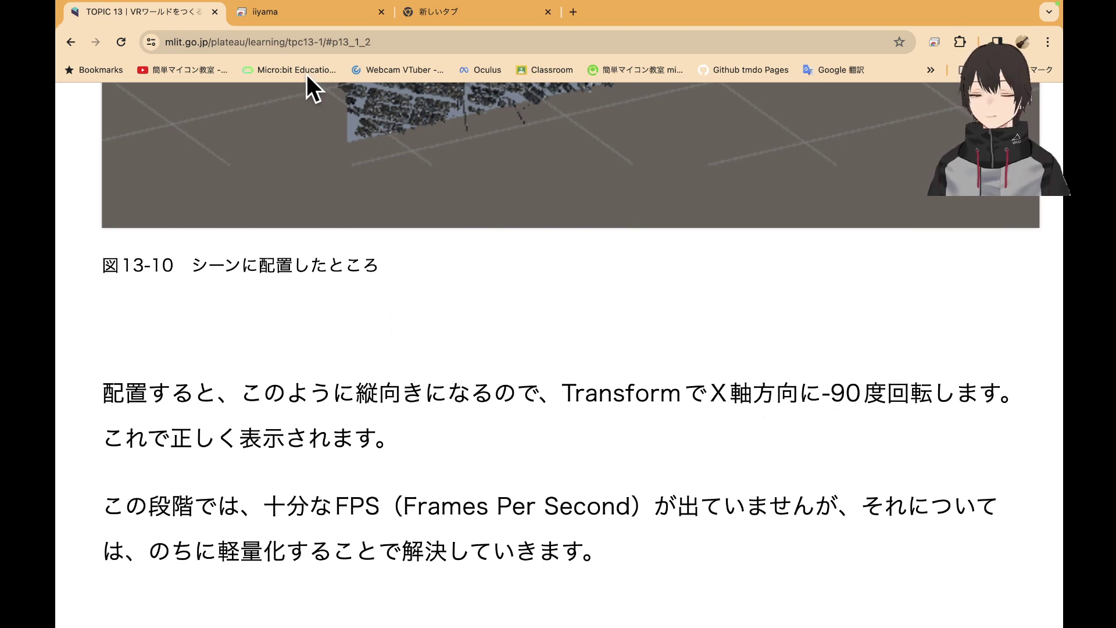
# In Unity, set Root's Rotation X to -90, then zoom out and orbit around the city
pyautogui.click(316, 13)
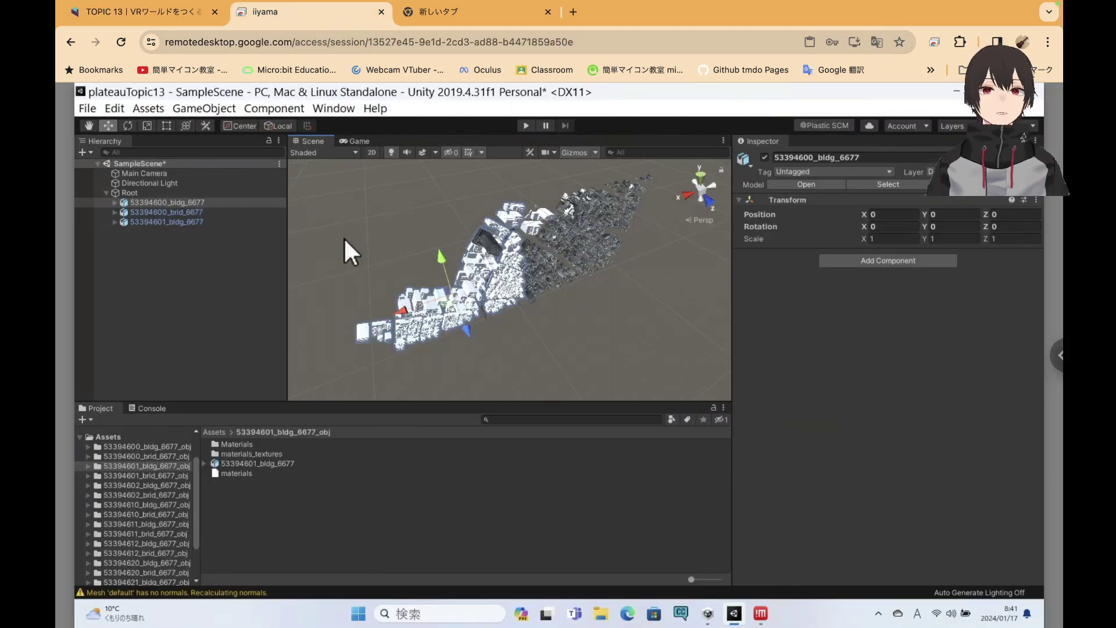
pyautogui.click(126, 193)
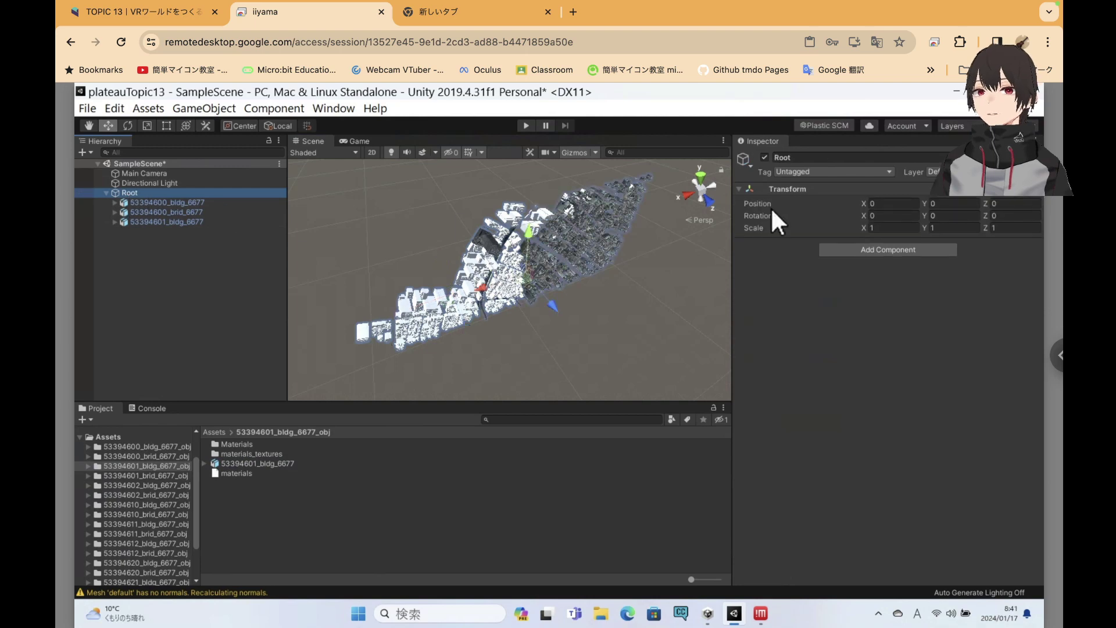
pyautogui.click(901, 216)
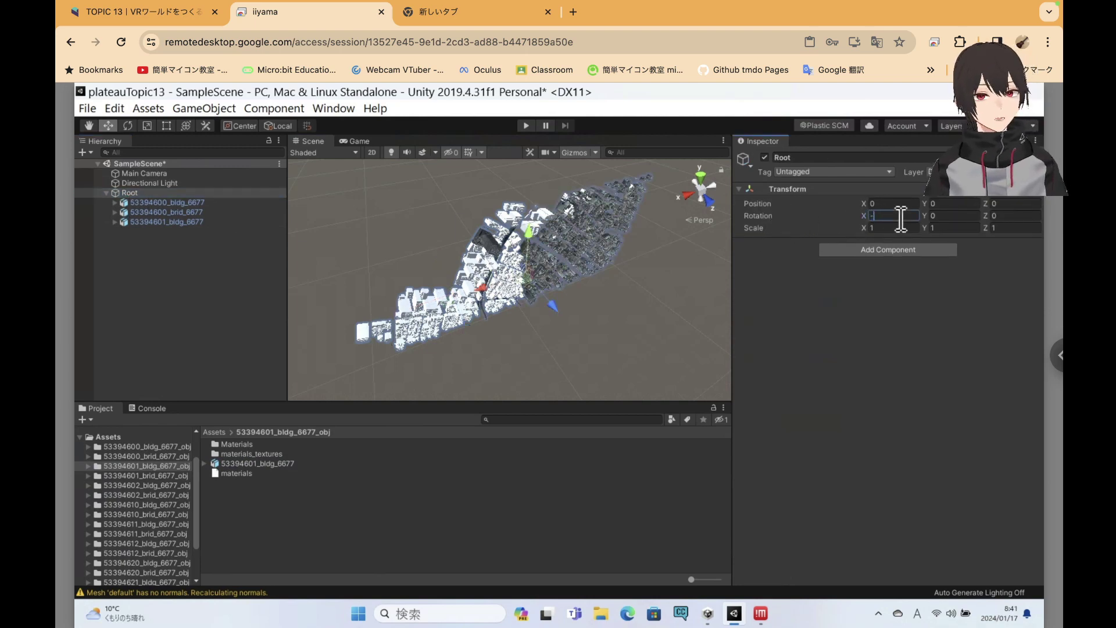
pyautogui.write('90')
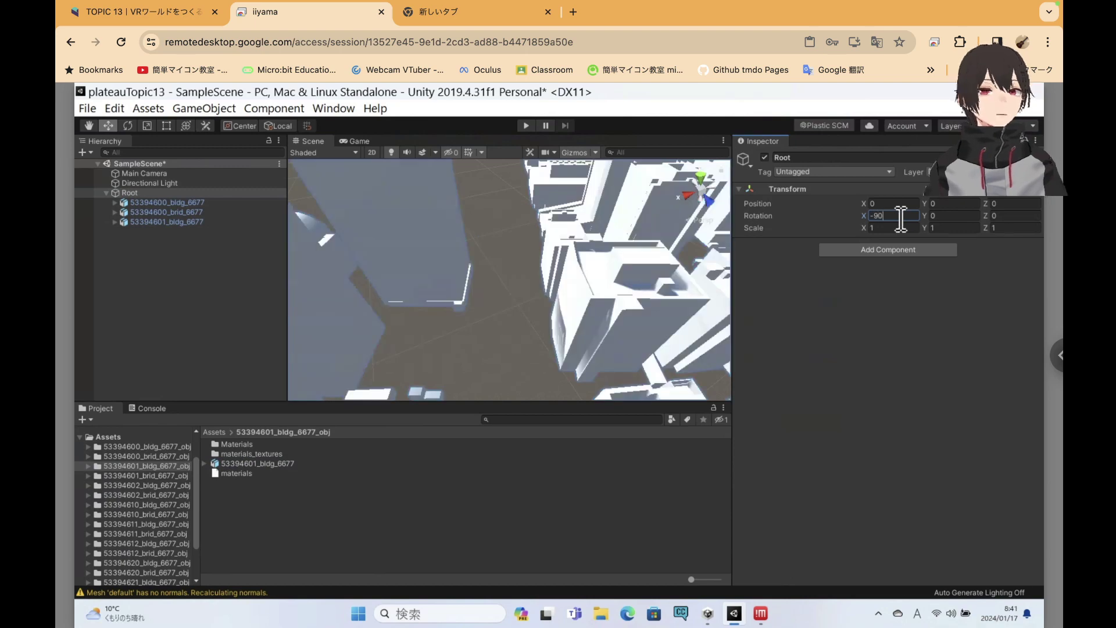
pyautogui.scroll(2, 555, 277)
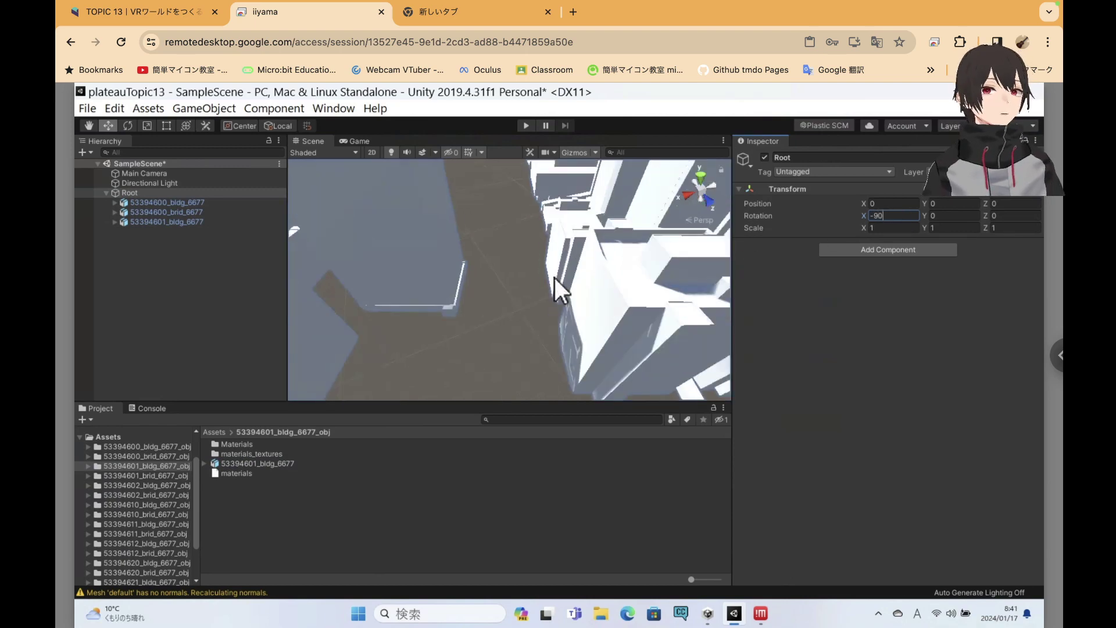
pyautogui.scroll(-5, 554, 277)
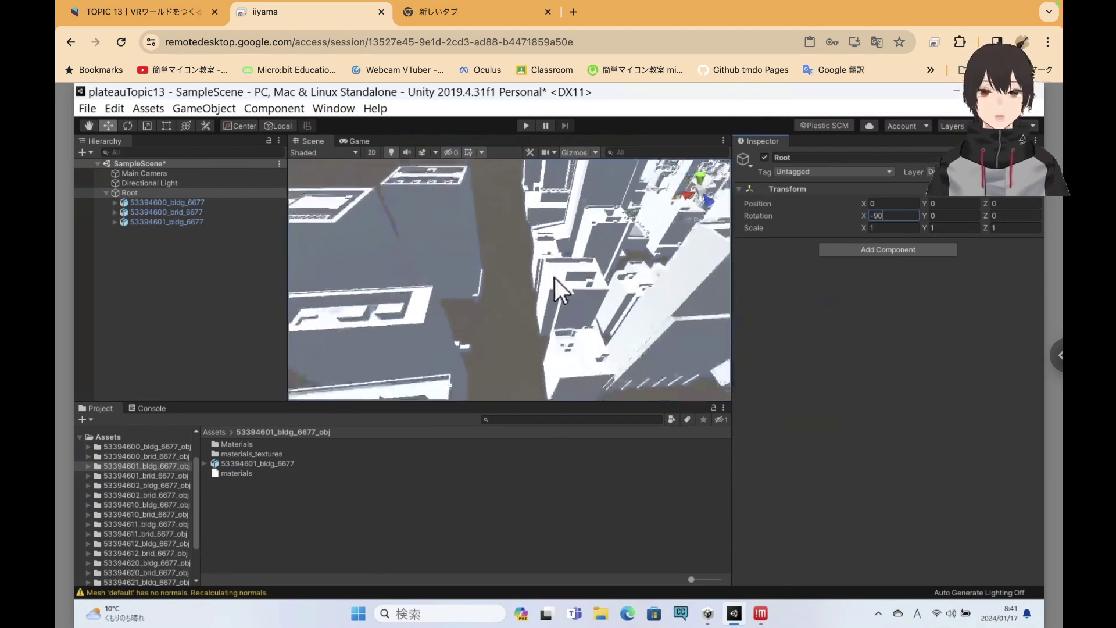
pyautogui.scroll(-2, 555, 278)
pyautogui.scroll(-1, 555, 277)
pyautogui.scroll(-2, 555, 278)
pyautogui.scroll(-1, 555, 278)
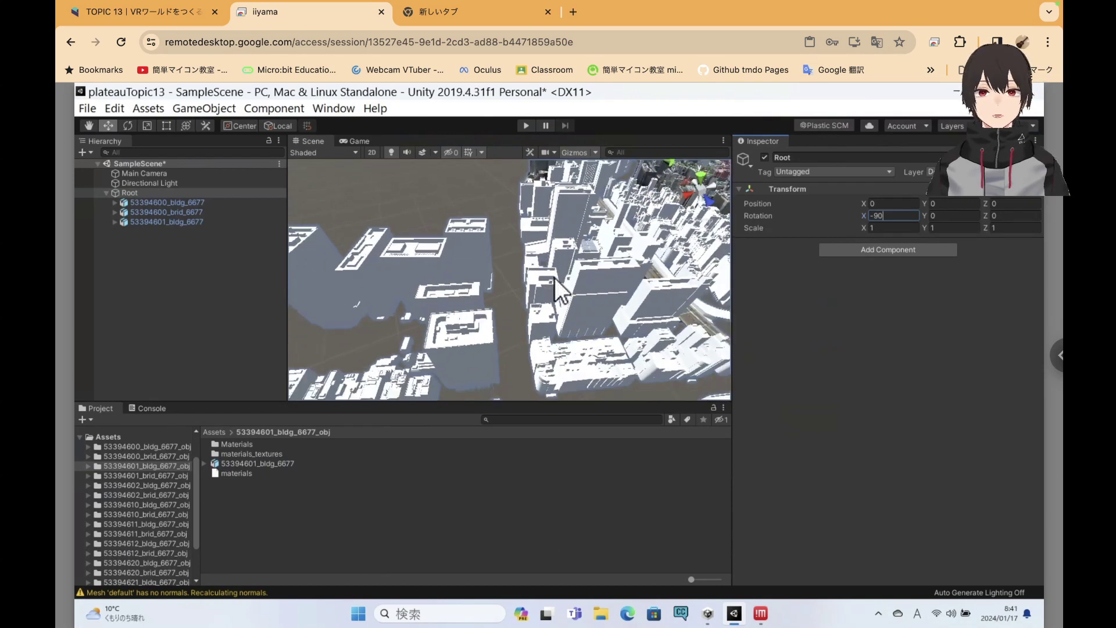
pyautogui.scroll(-1, 554, 277)
pyautogui.scroll(-1, 555, 278)
pyautogui.scroll(-1, 554, 277)
pyautogui.scroll(-1, 554, 276)
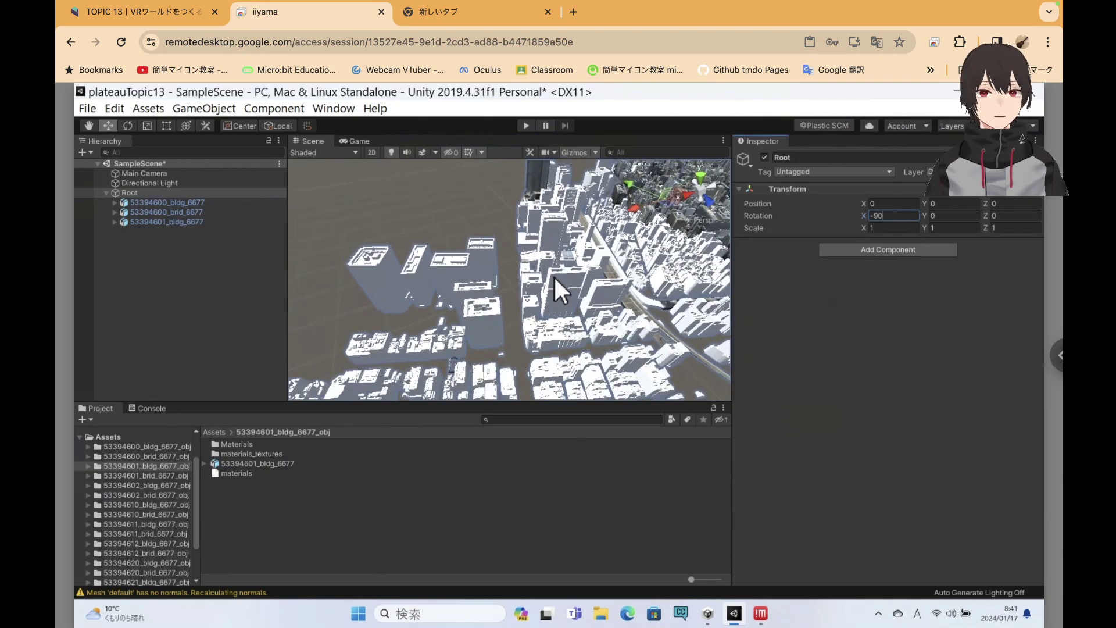
pyautogui.keyDown('alt'); pyautogui.moveTo(685, 264); pyautogui.dragTo(665, 274); pyautogui.keyUp('alt')
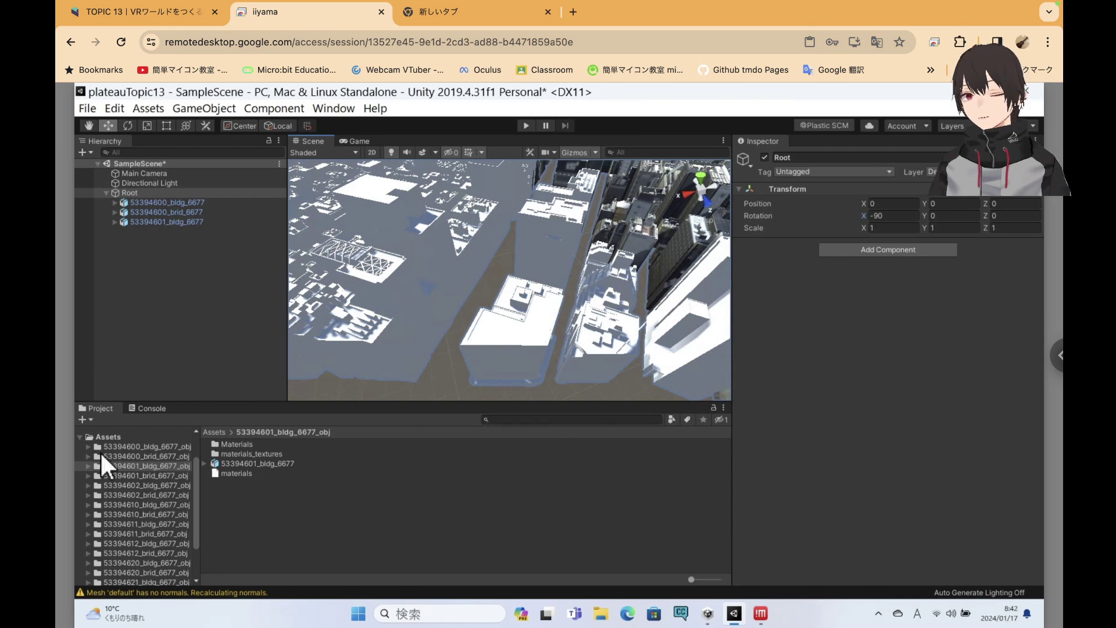
# Delete the 53394600_bldg_6677 building model from under Root
pyautogui.click(195, 202)
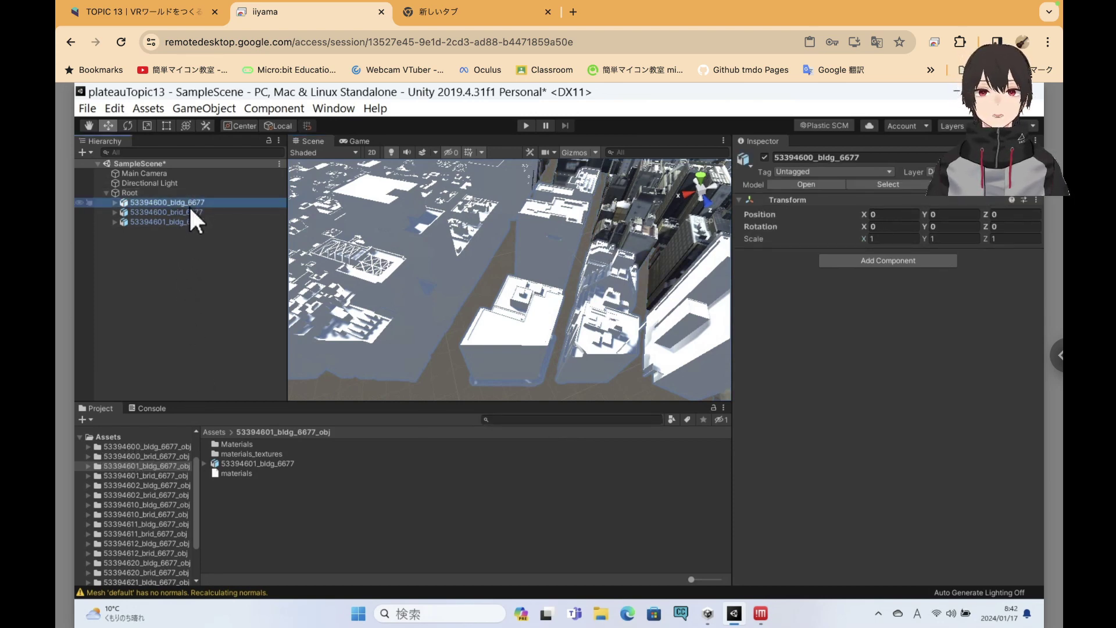
pyautogui.click(190, 210)
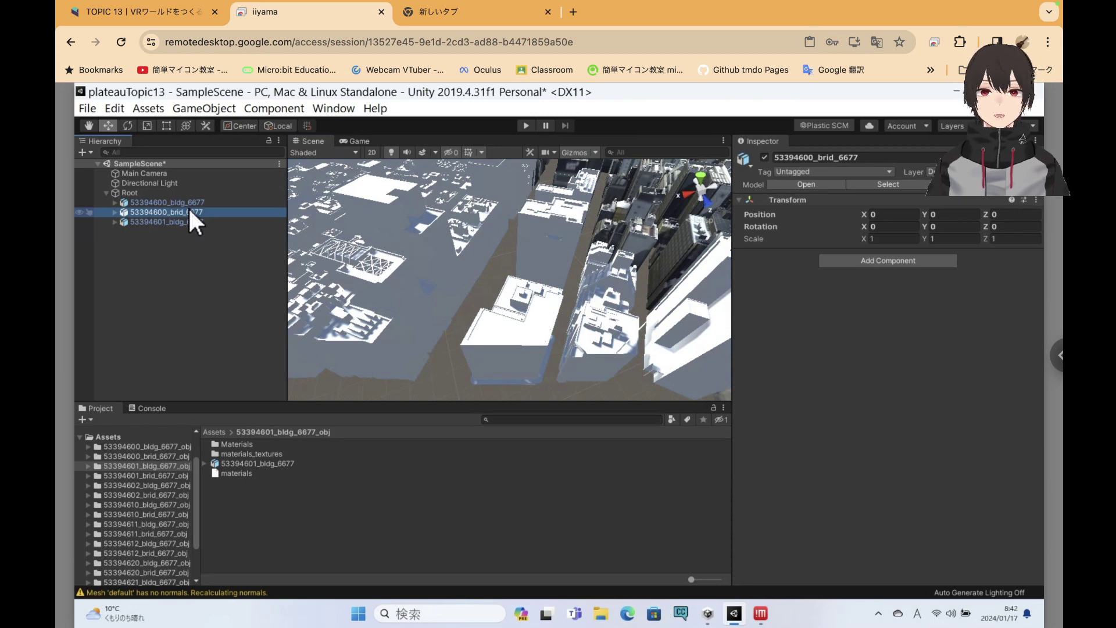
pyautogui.press('Down')
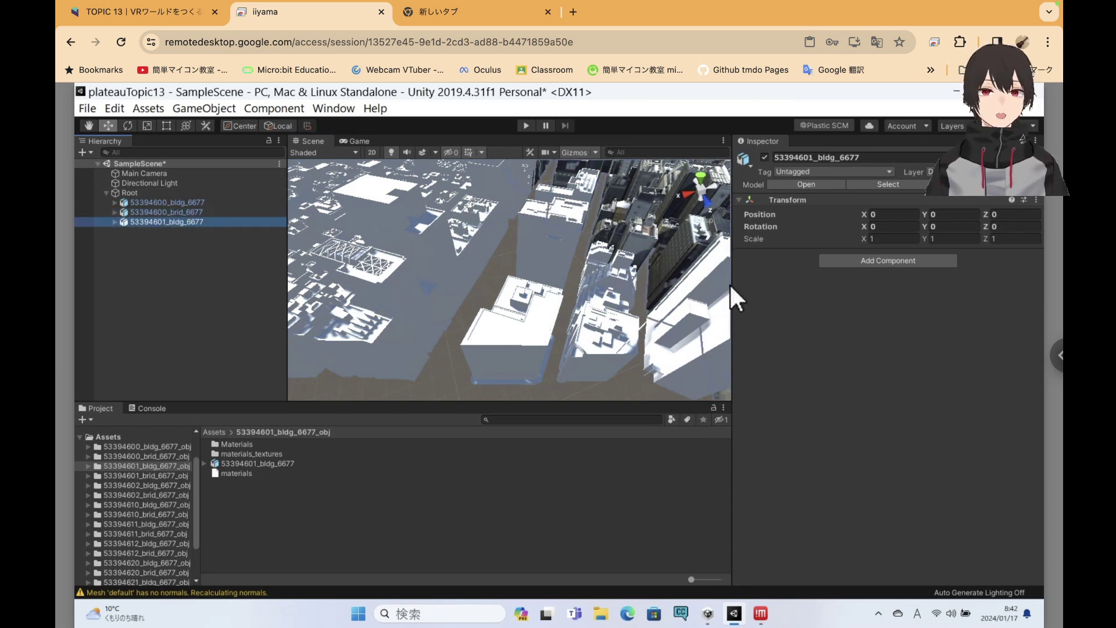
pyautogui.scroll(5, 565, 361)
pyautogui.scroll(-5, 566, 360)
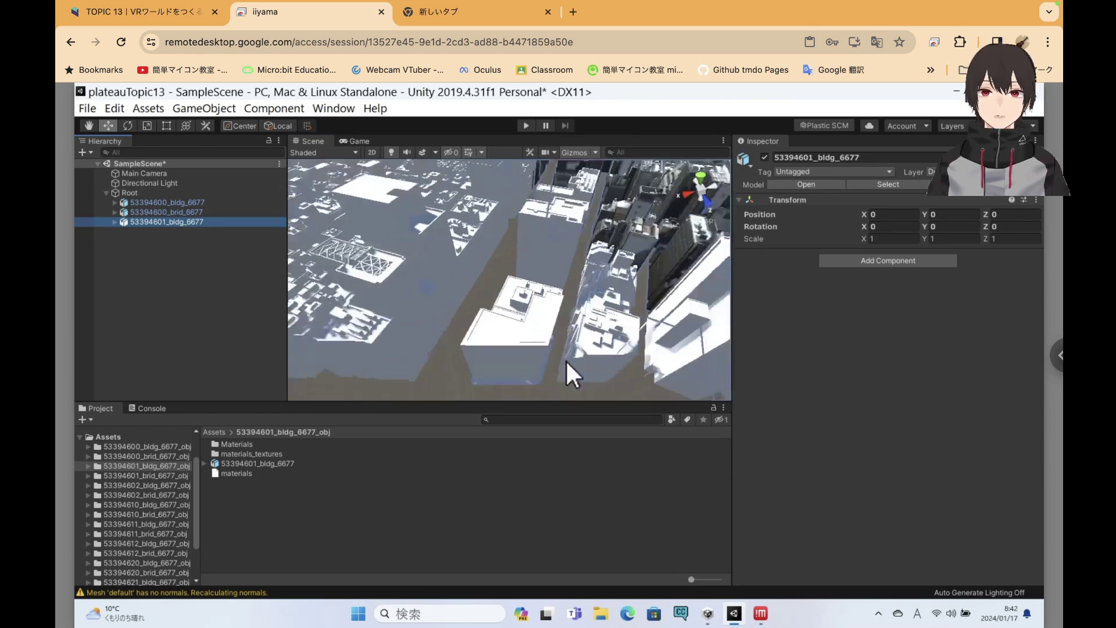
pyautogui.scroll(-3, 566, 360)
pyautogui.scroll(-3, 566, 360)
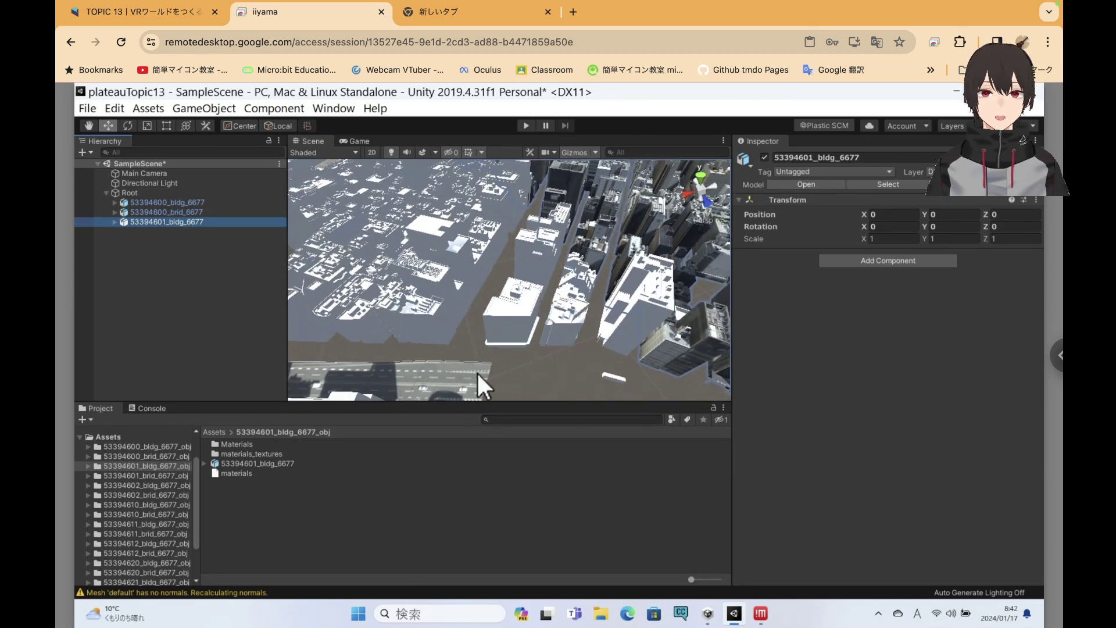
pyautogui.click(186, 208)
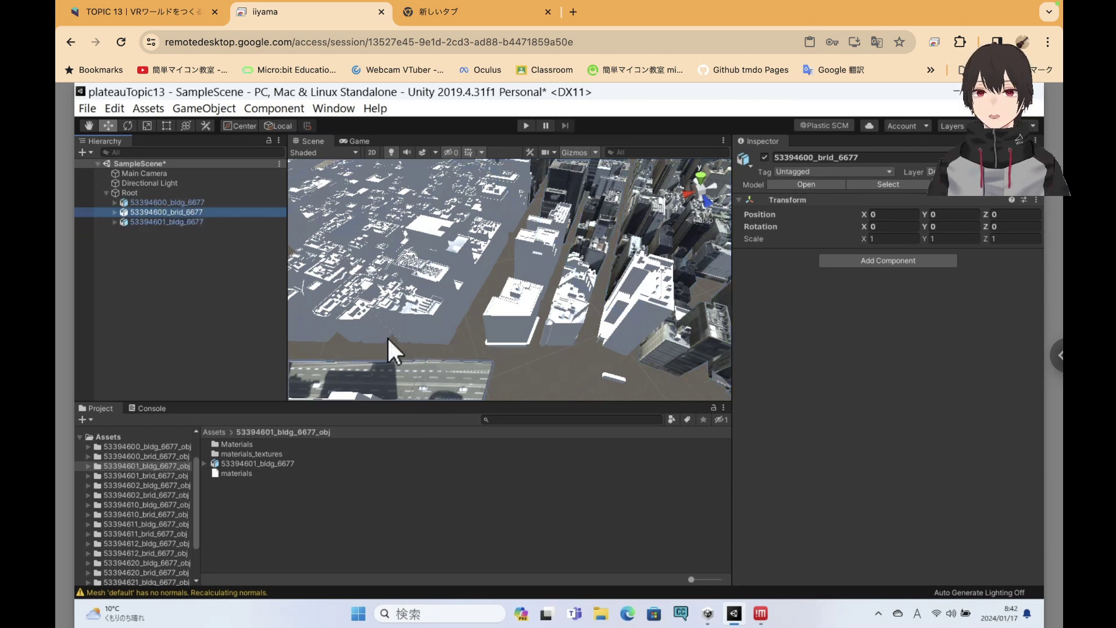
pyautogui.click(202, 204)
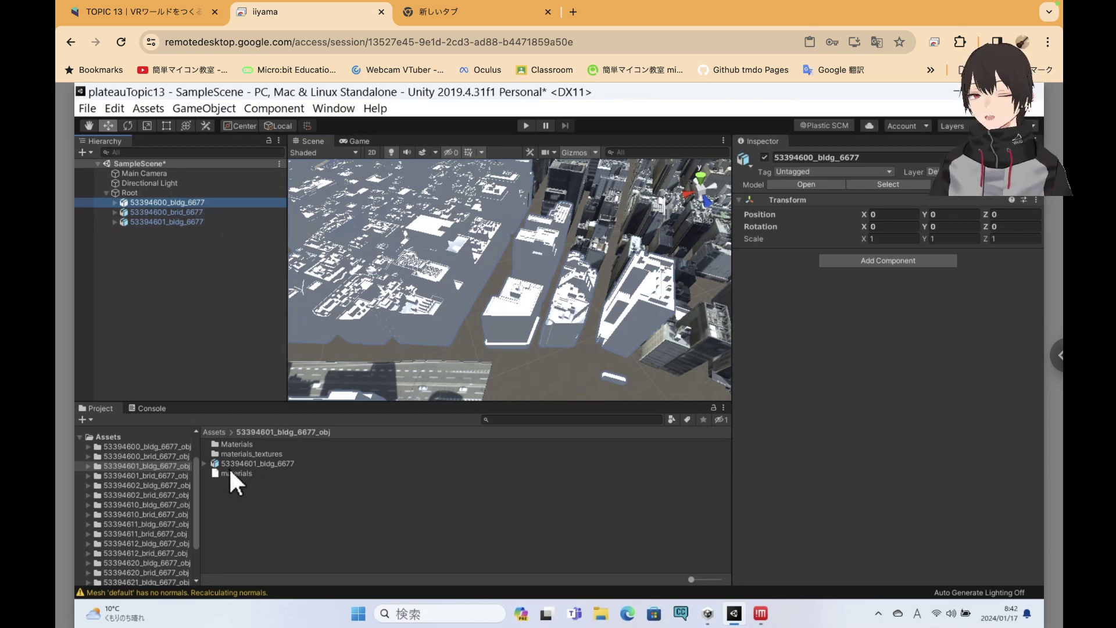
pyautogui.rightClick(208, 197)
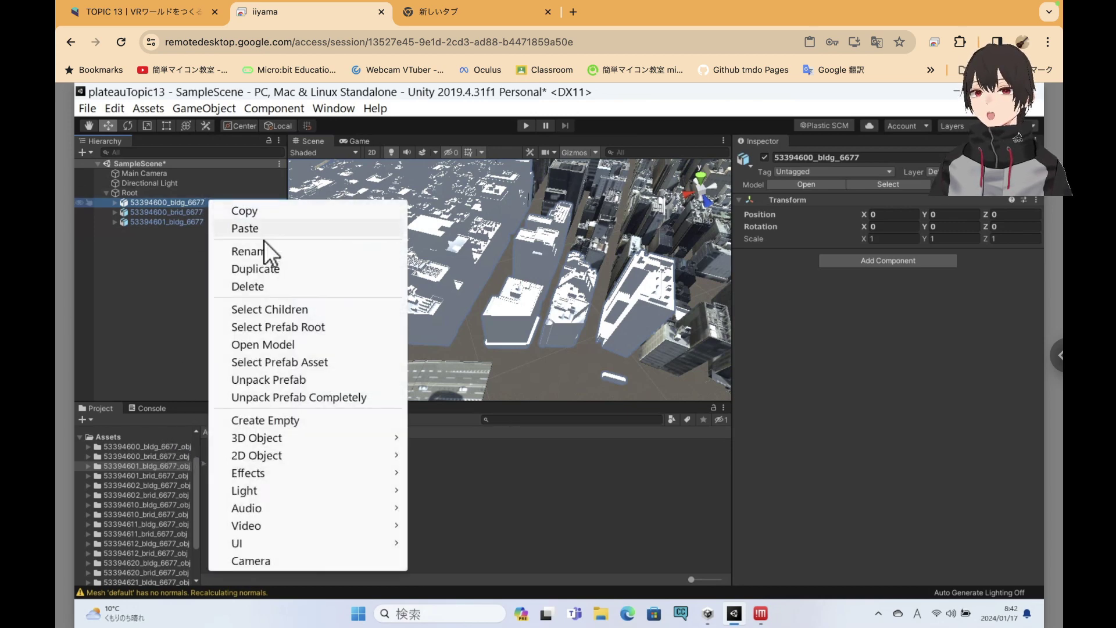
pyautogui.click(303, 285)
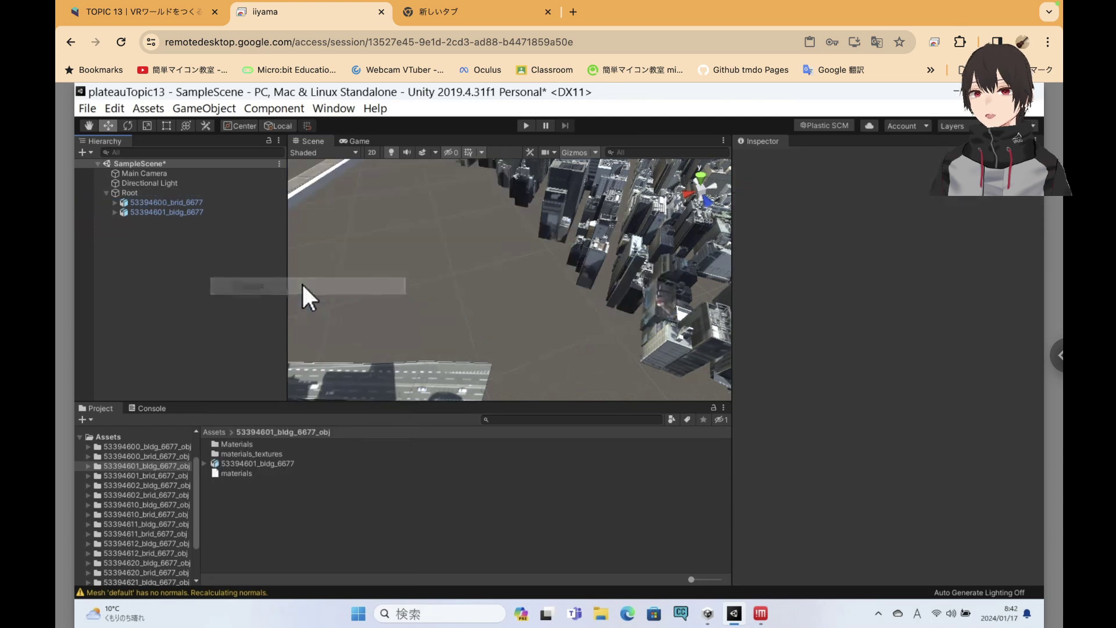
# Open 53394600_bldg_6677_obj's materials_textures folder and view texture tbff1324's 2048x4096 import settings
pyautogui.click(161, 446)
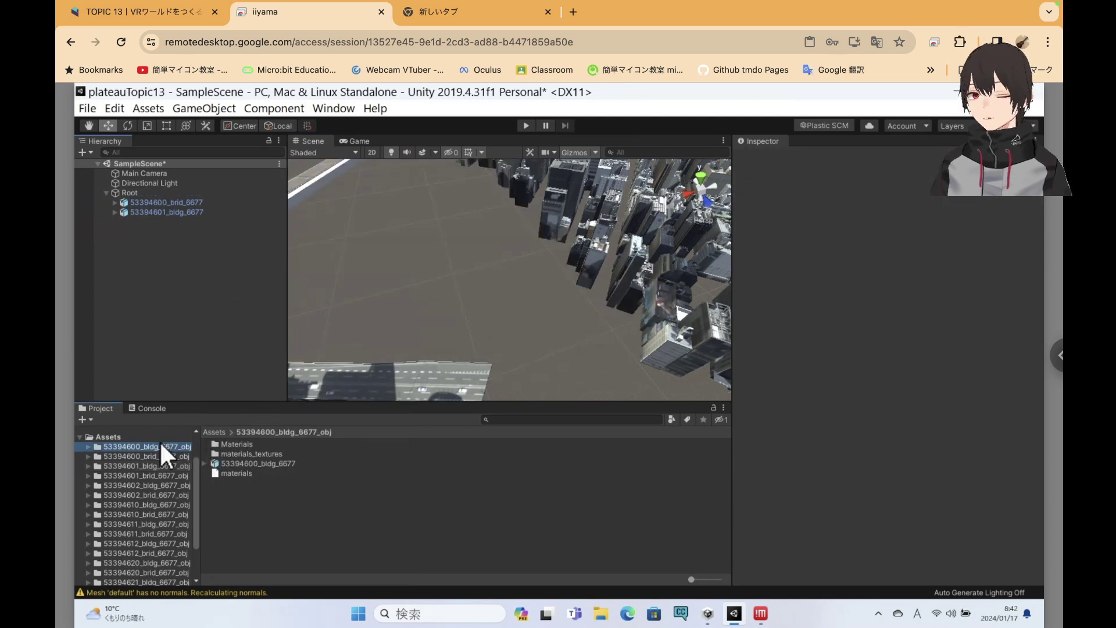
pyautogui.click(254, 473)
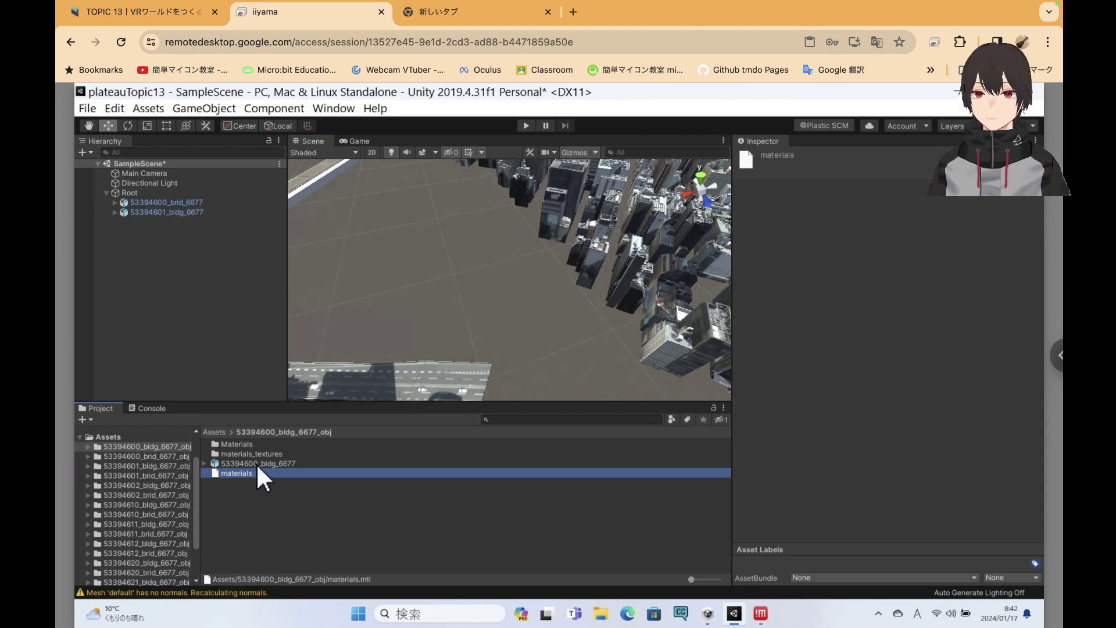
pyautogui.click(256, 463)
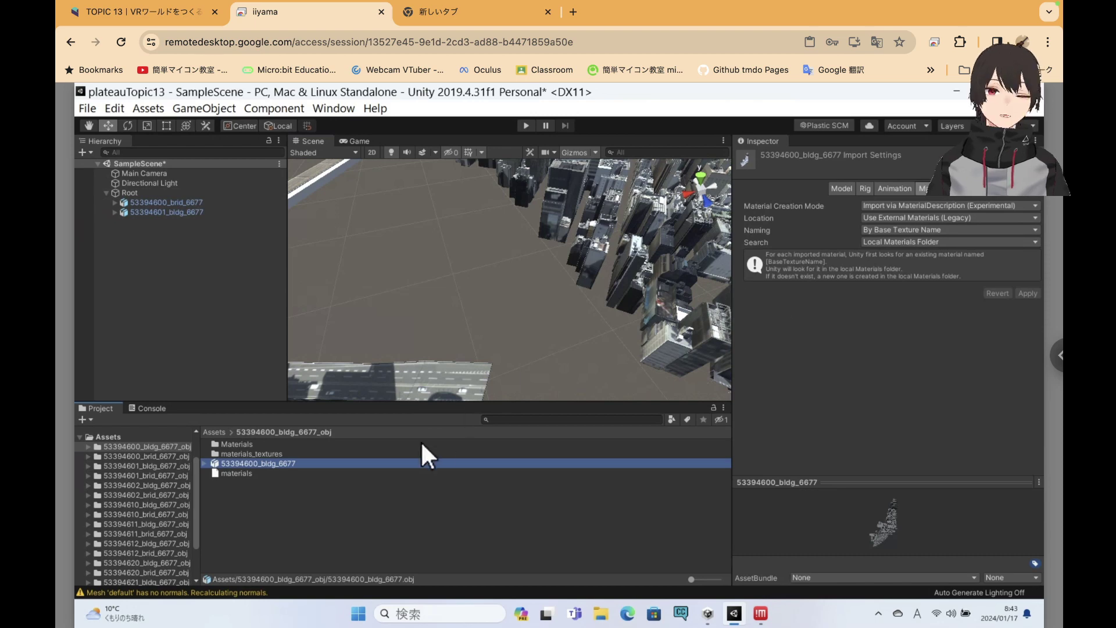
pyautogui.click(234, 474)
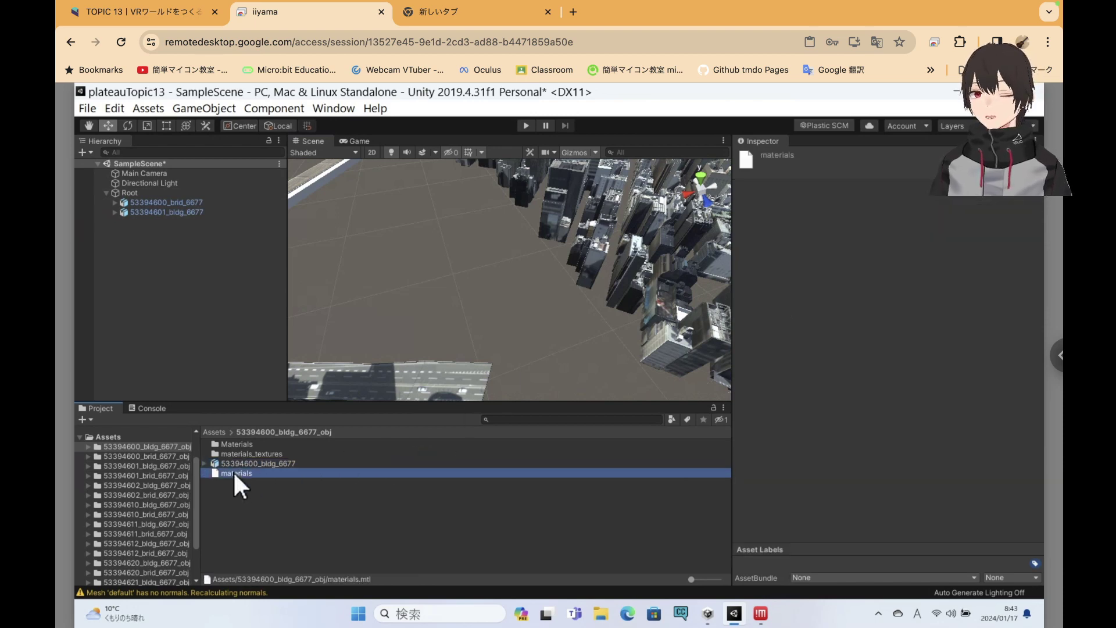
pyautogui.click(239, 464)
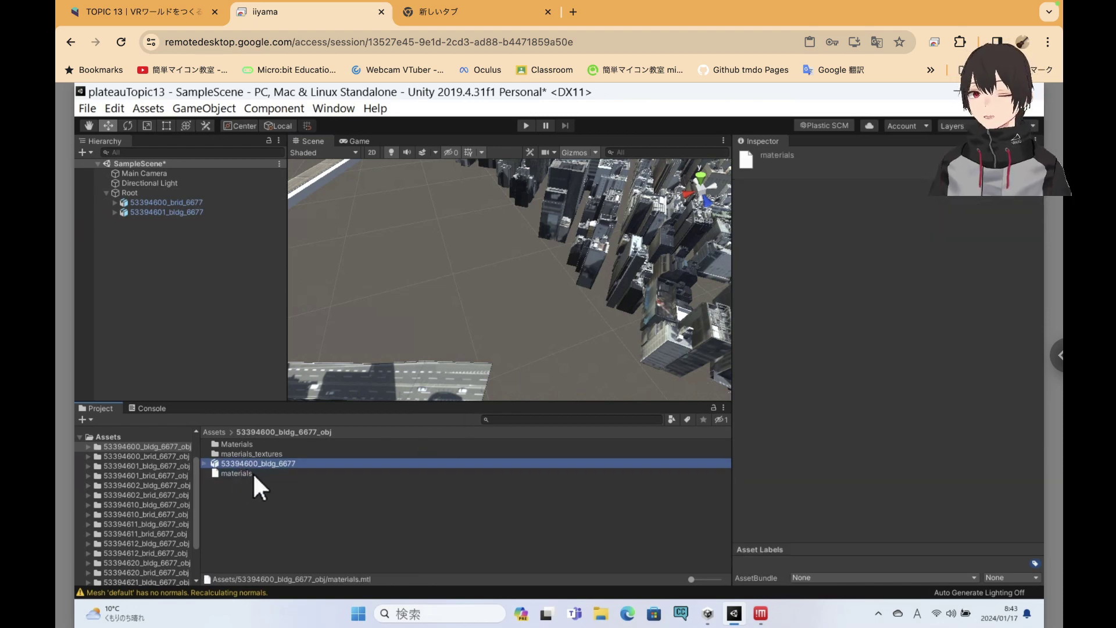
pyautogui.click(266, 453)
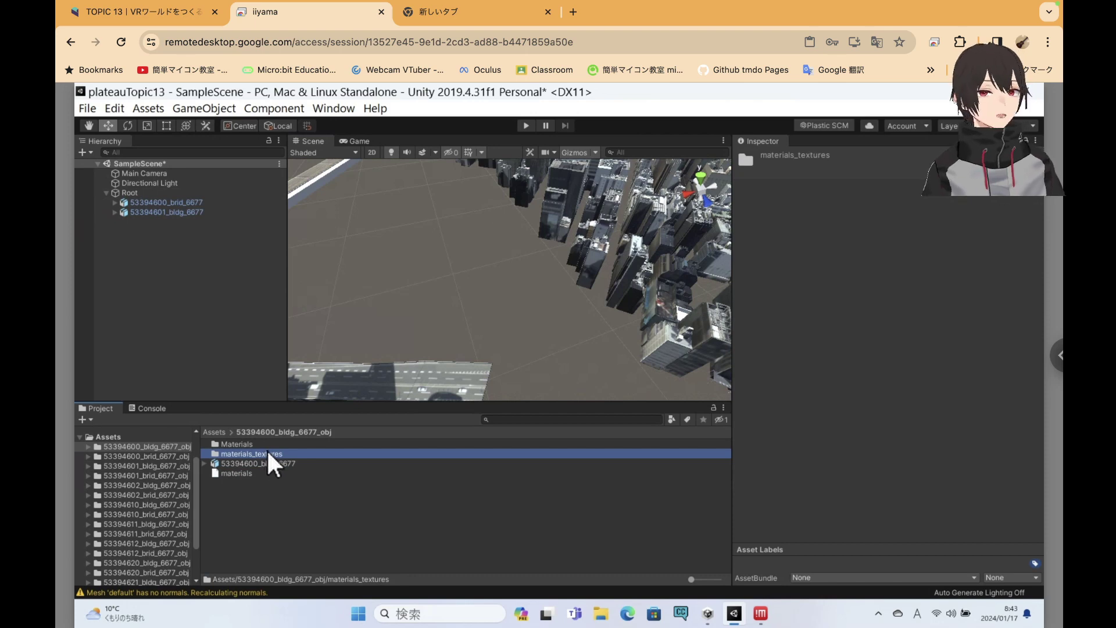
pyautogui.doubleClick(230, 452)
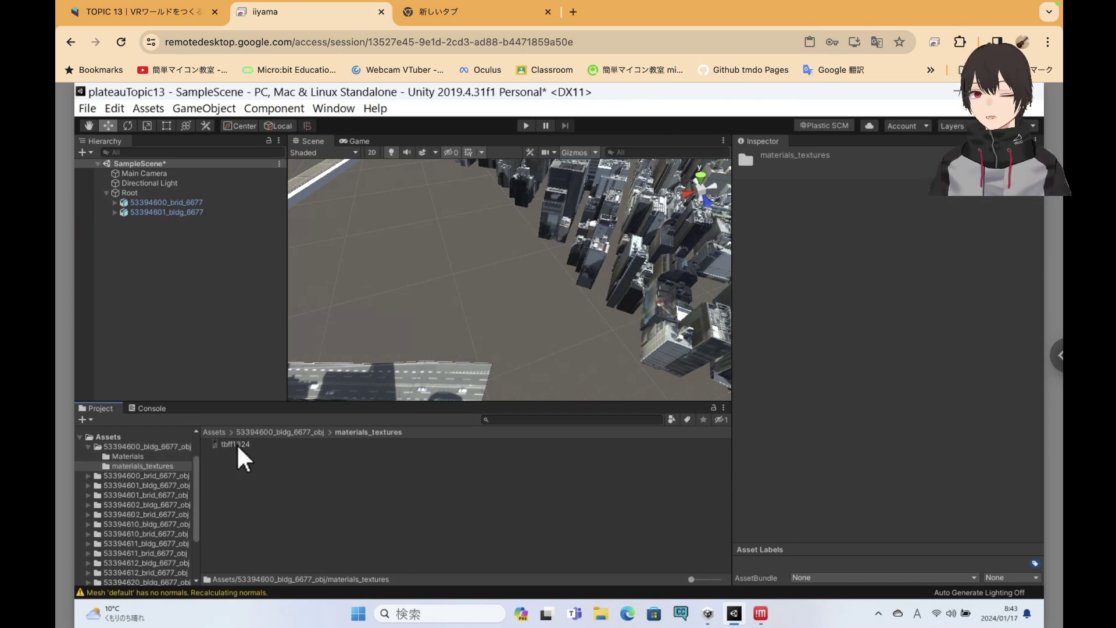
pyautogui.click(236, 445)
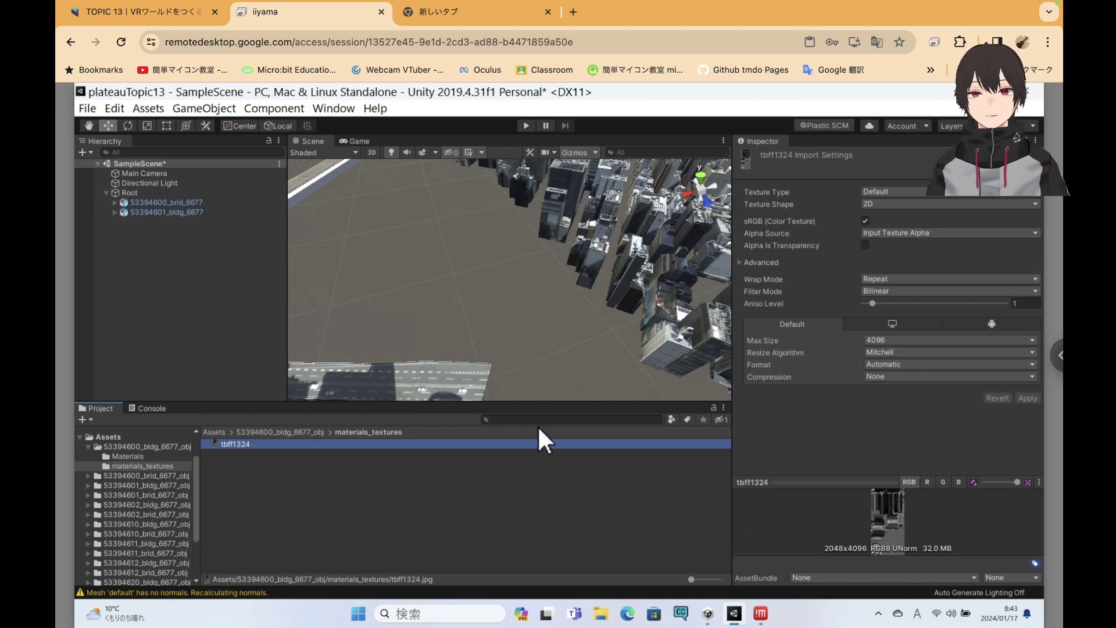
# Browse the texture files in the brid and 53394601_bldg materials_textures folders
pyautogui.click(171, 474)
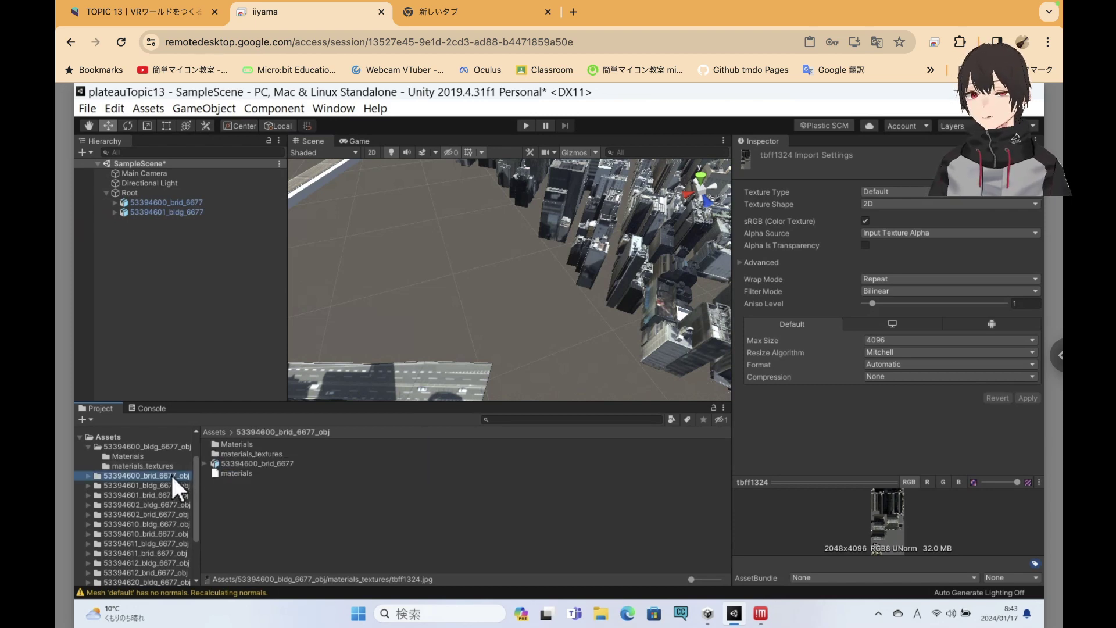
pyautogui.doubleClick(226, 454)
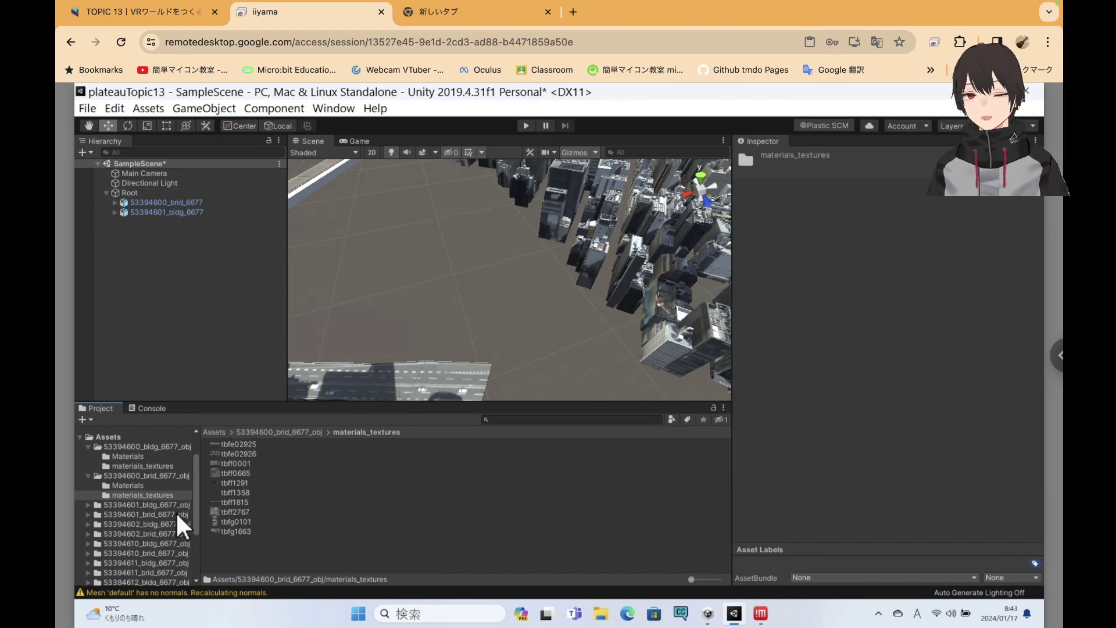
pyautogui.click(143, 505)
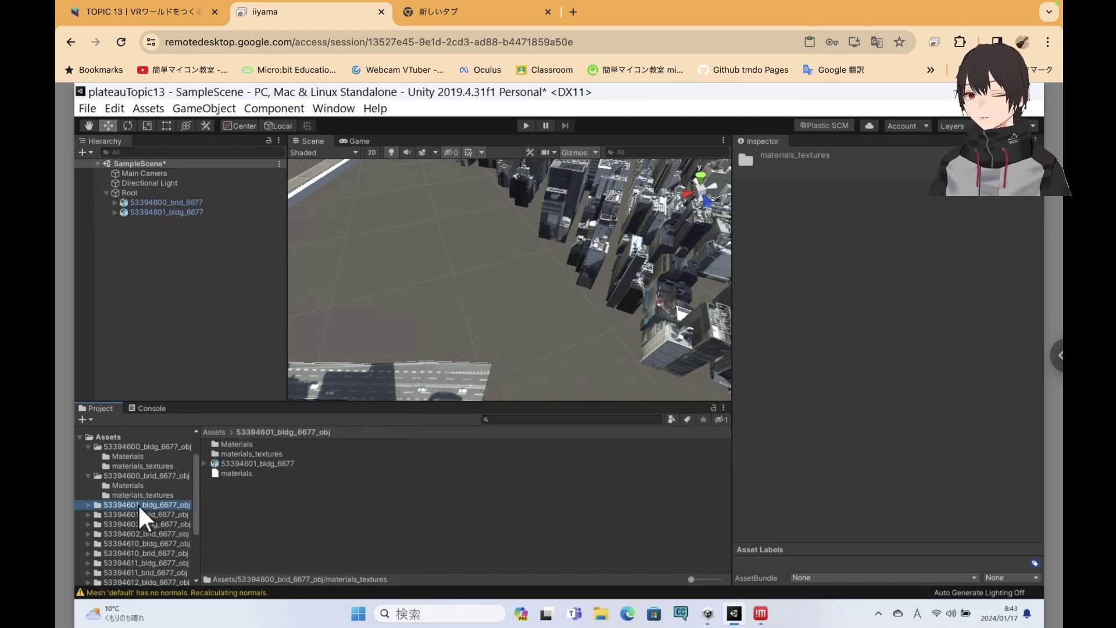
pyautogui.click(88, 505)
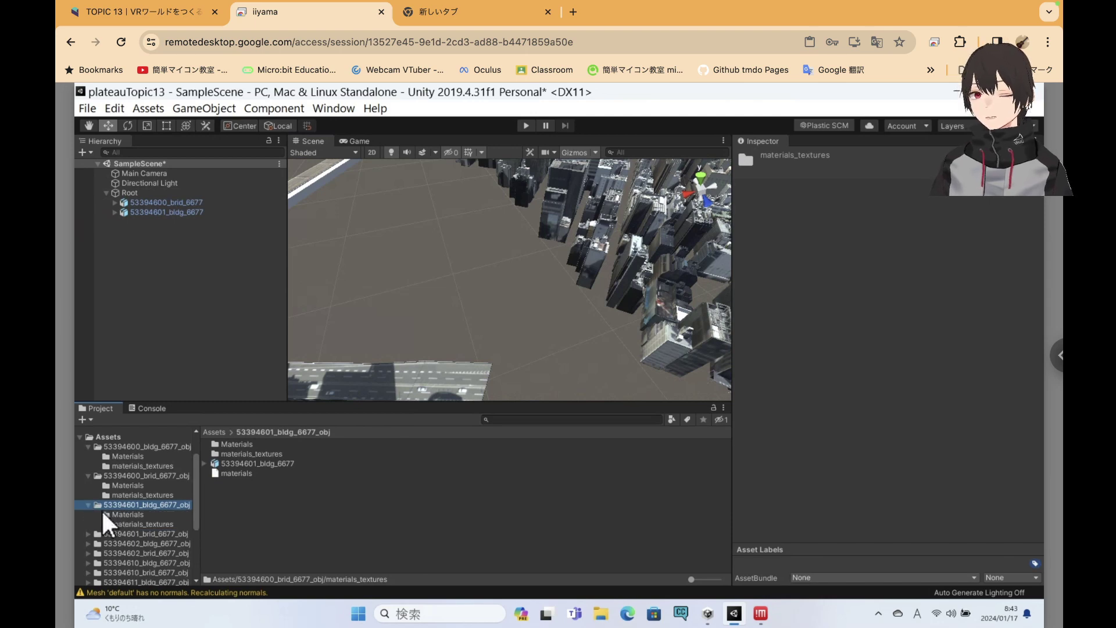
pyautogui.click(135, 524)
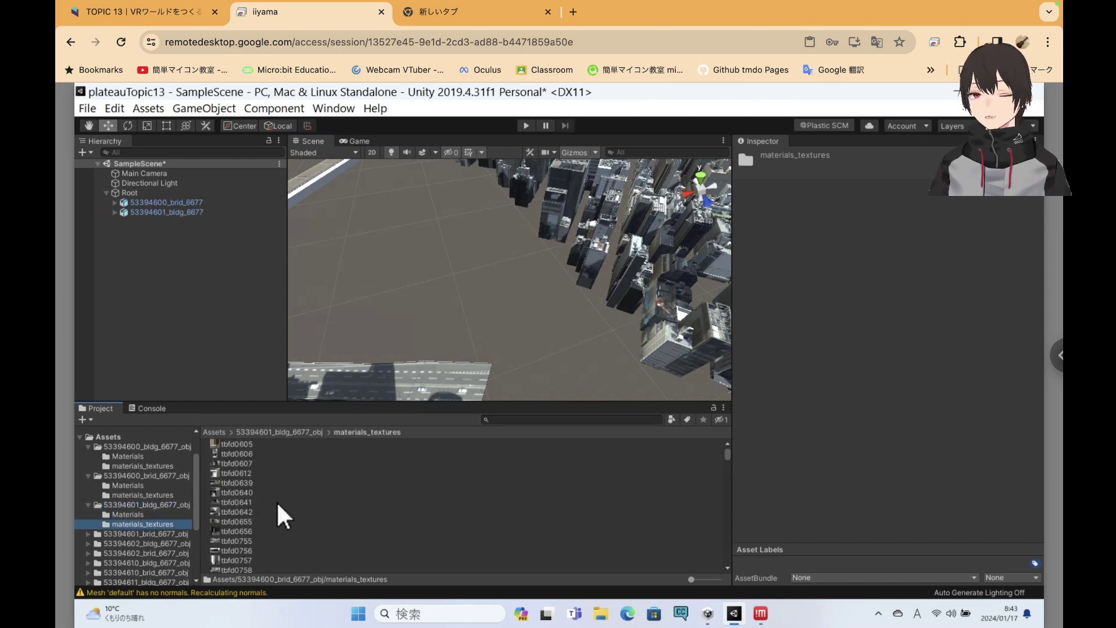
pyautogui.scroll(-2, 280, 503)
pyautogui.scroll(-2, 281, 504)
pyautogui.scroll(-1, 280, 503)
pyautogui.scroll(-2, 280, 503)
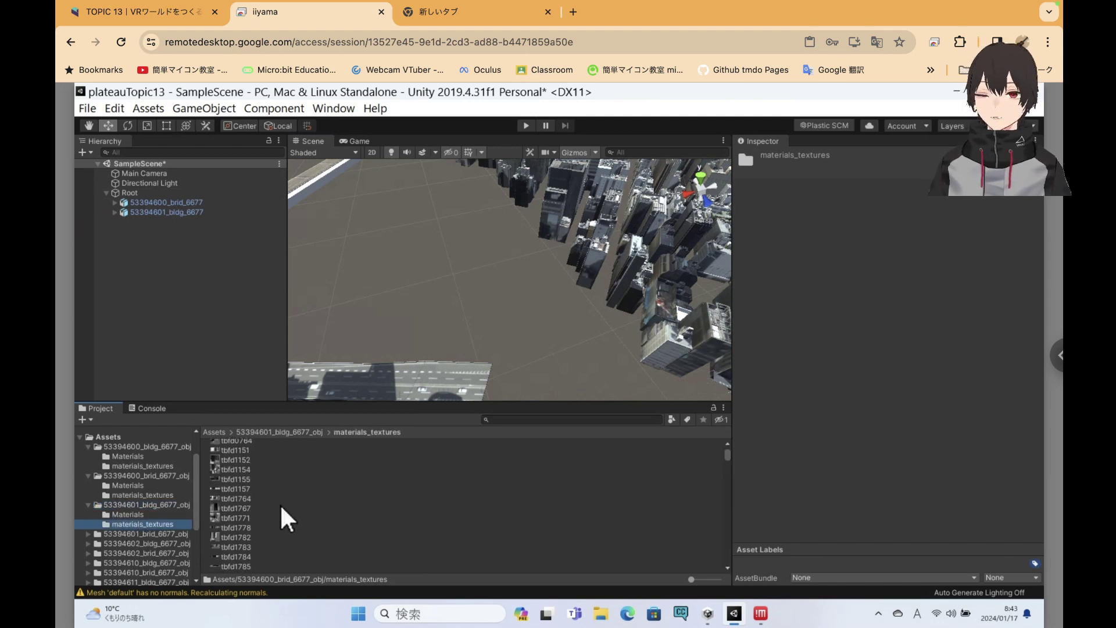
pyautogui.scroll(7, 280, 503)
# Return to 53394600_bldg_6677_obj, cancel opening materials.mtl externally, and select materials_textures
pyautogui.click(131, 466)
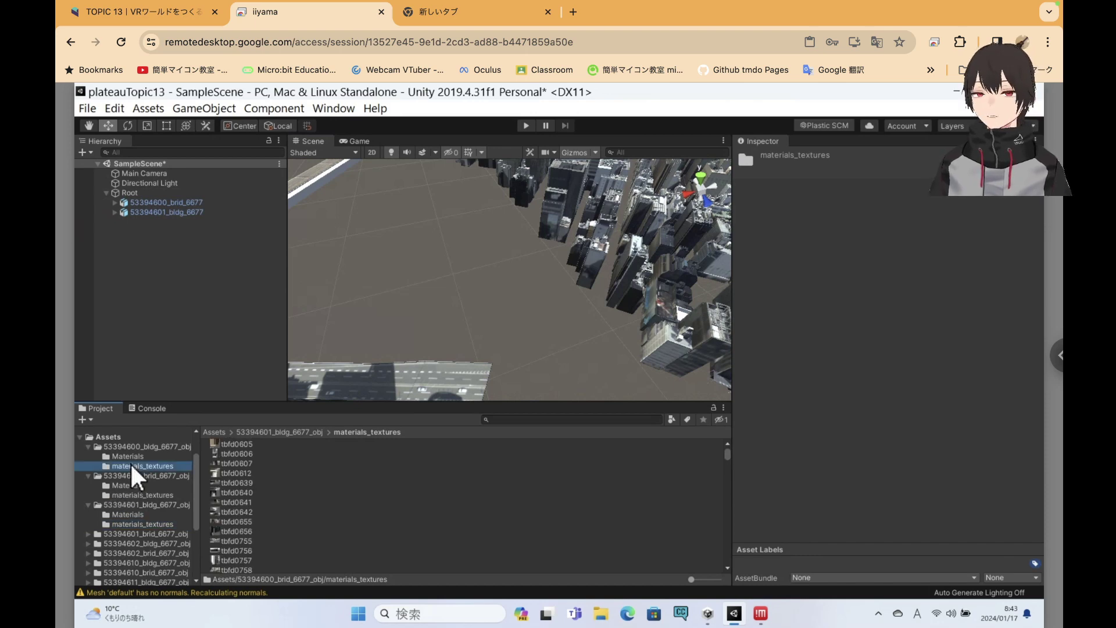
pyautogui.click(144, 444)
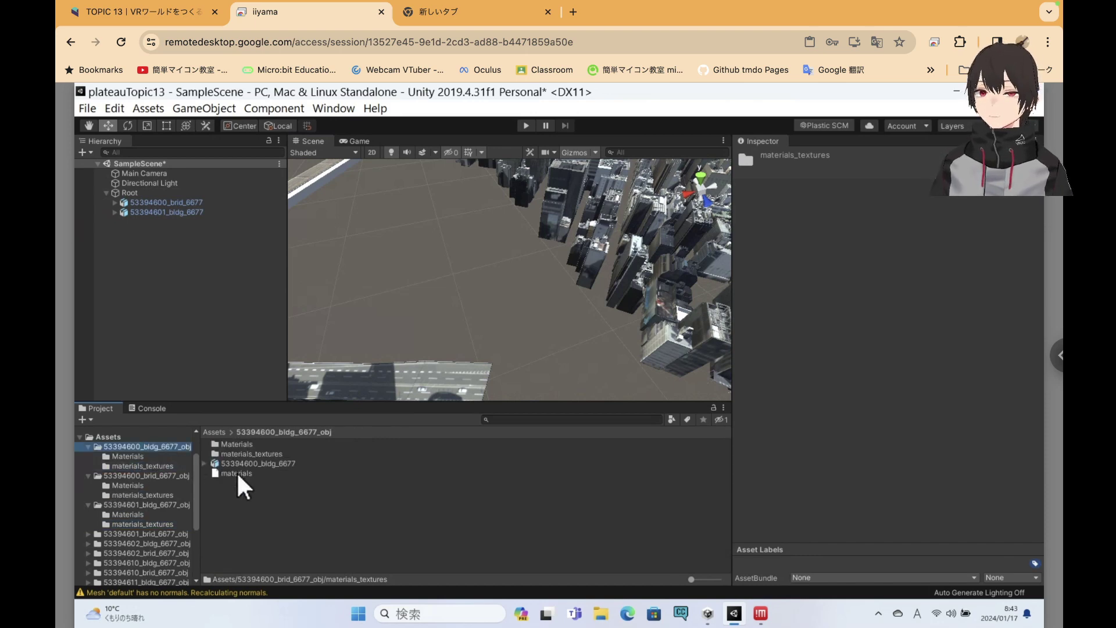
pyautogui.click(237, 453)
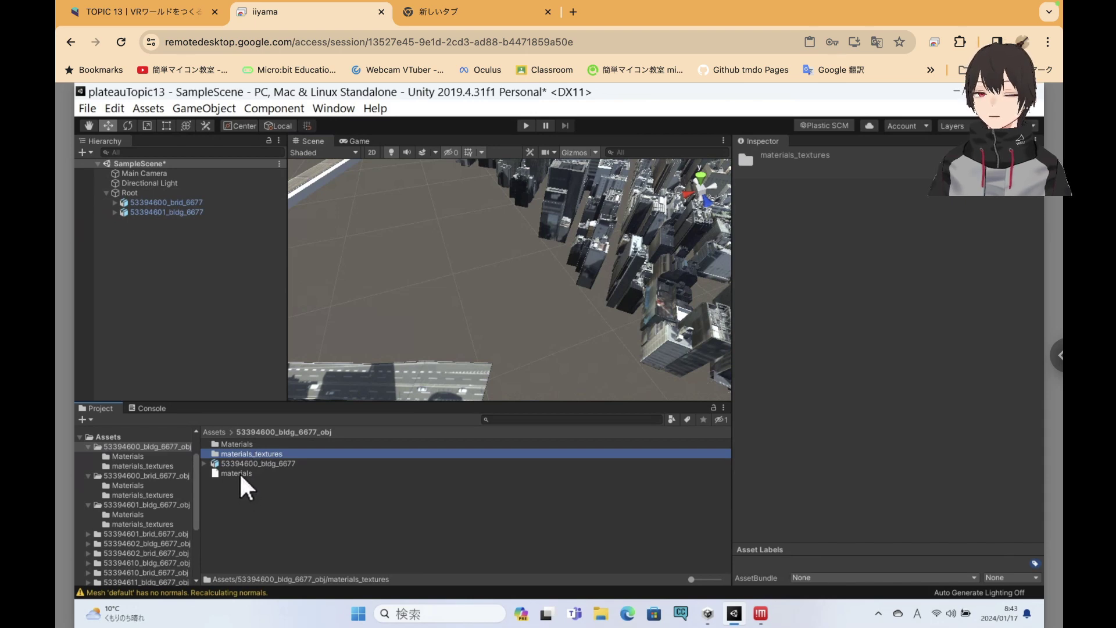
pyautogui.doubleClick(239, 473)
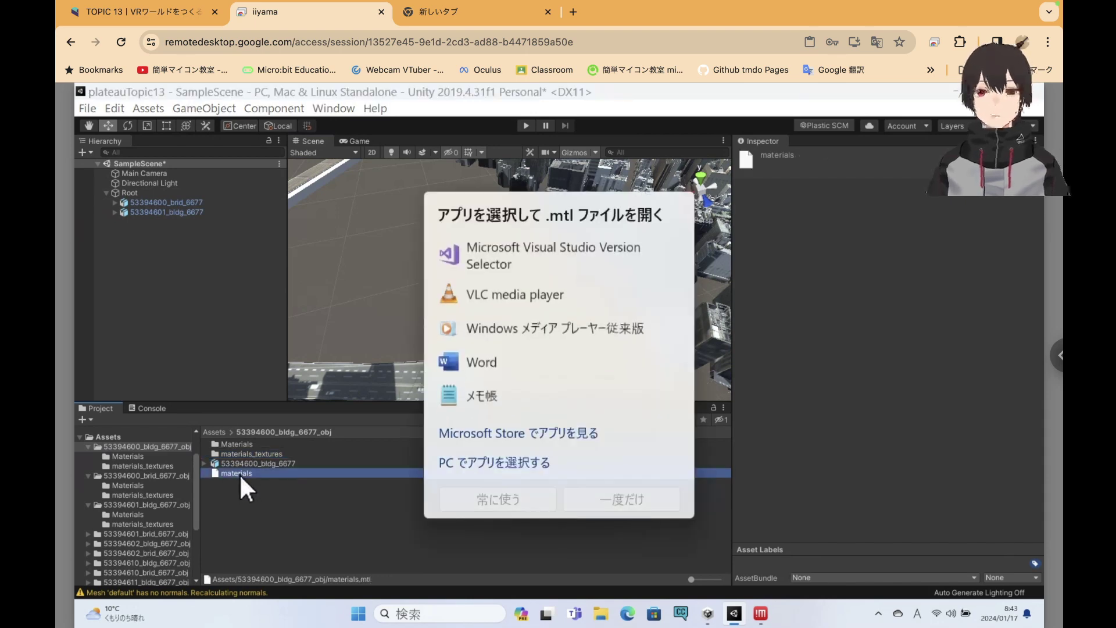
pyautogui.click(310, 487)
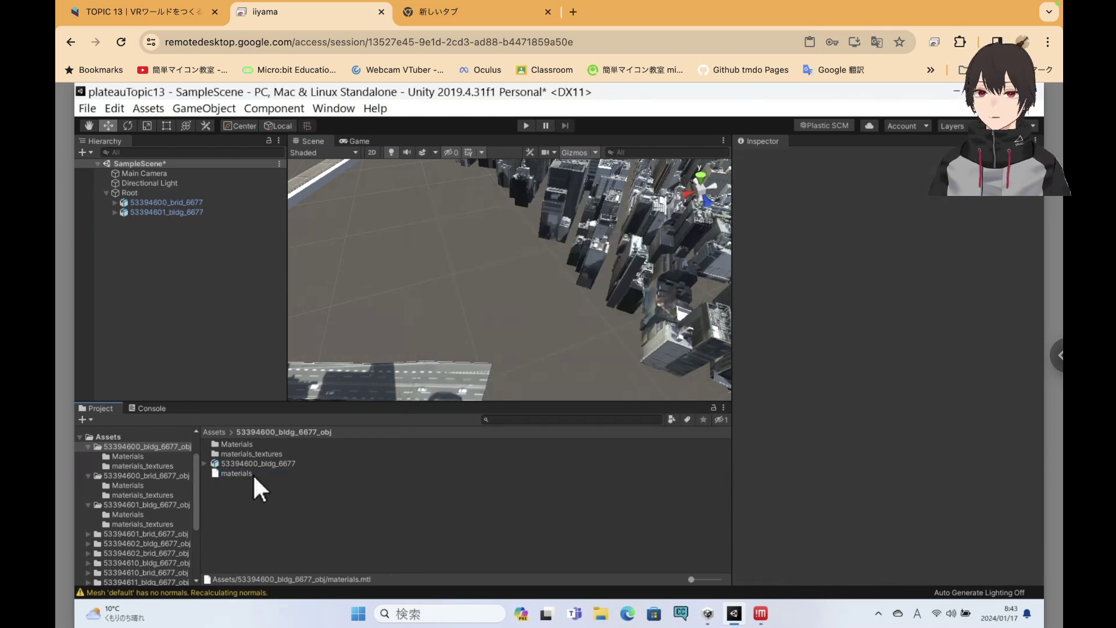
pyautogui.click(237, 472)
pyautogui.click(241, 453)
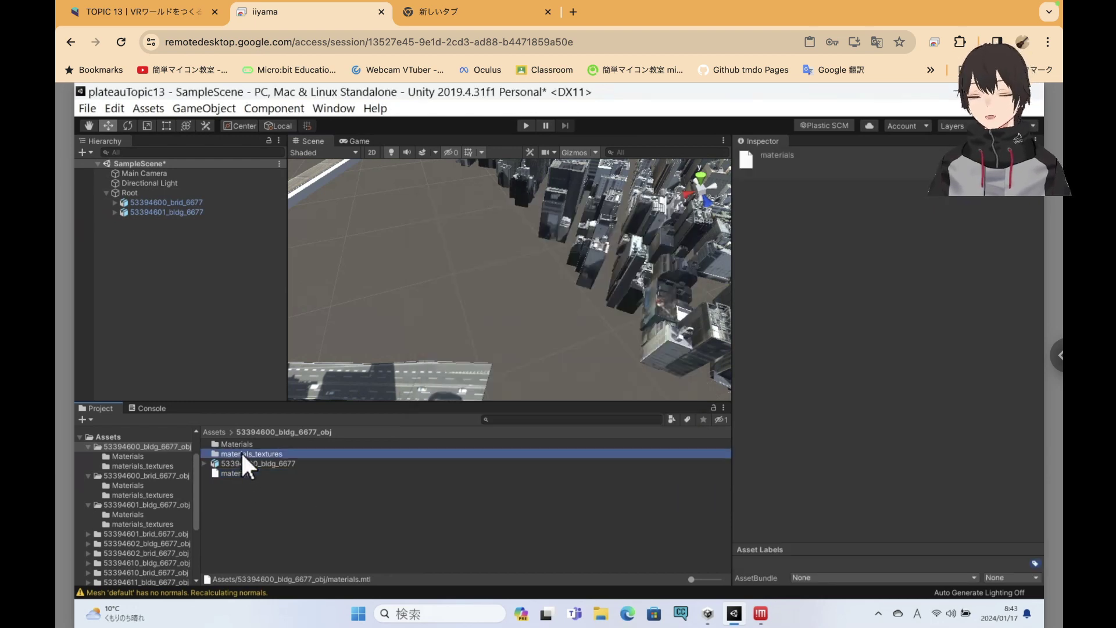
# Open the building model's Materials folder and scroll through its materials
pyautogui.click(241, 443)
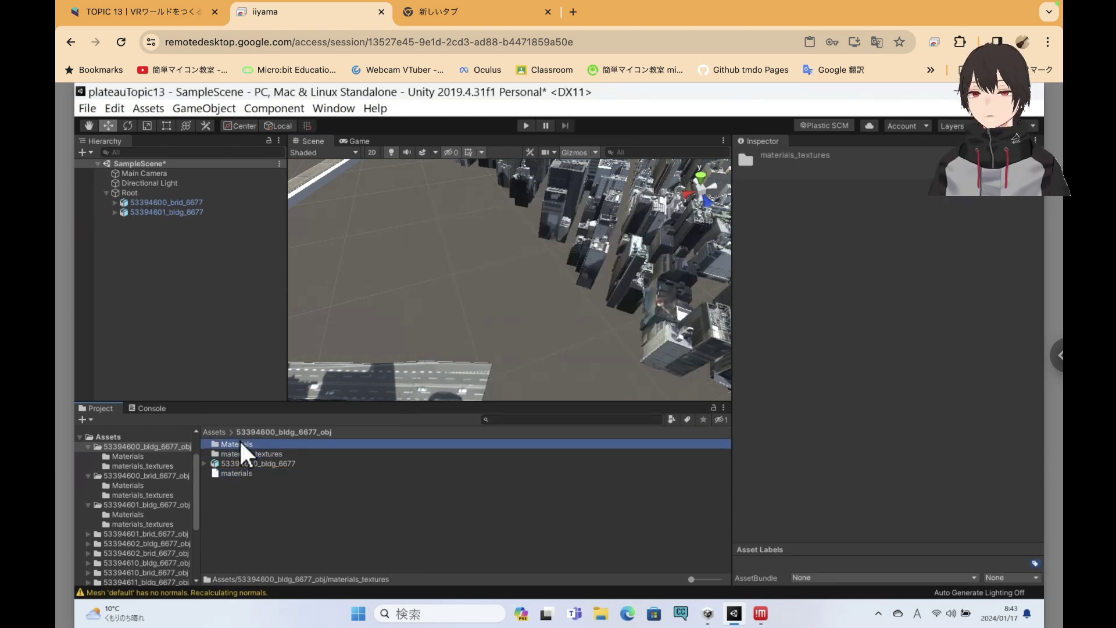
pyautogui.doubleClick(240, 444)
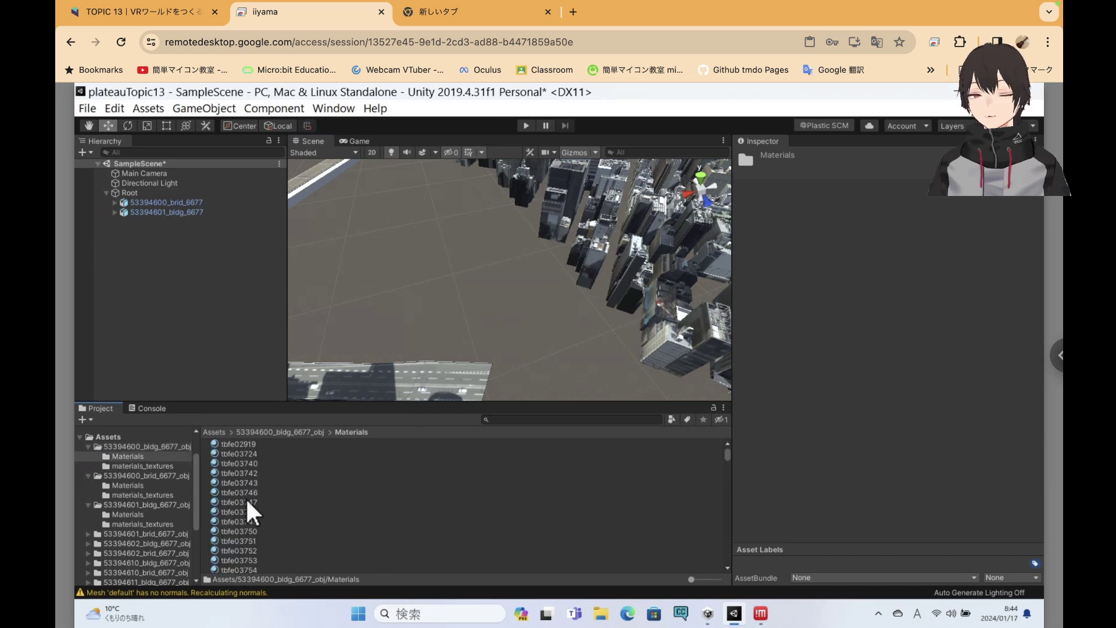
pyautogui.scroll(-2, 246, 500)
pyautogui.scroll(-2, 247, 499)
pyautogui.scroll(2, 245, 497)
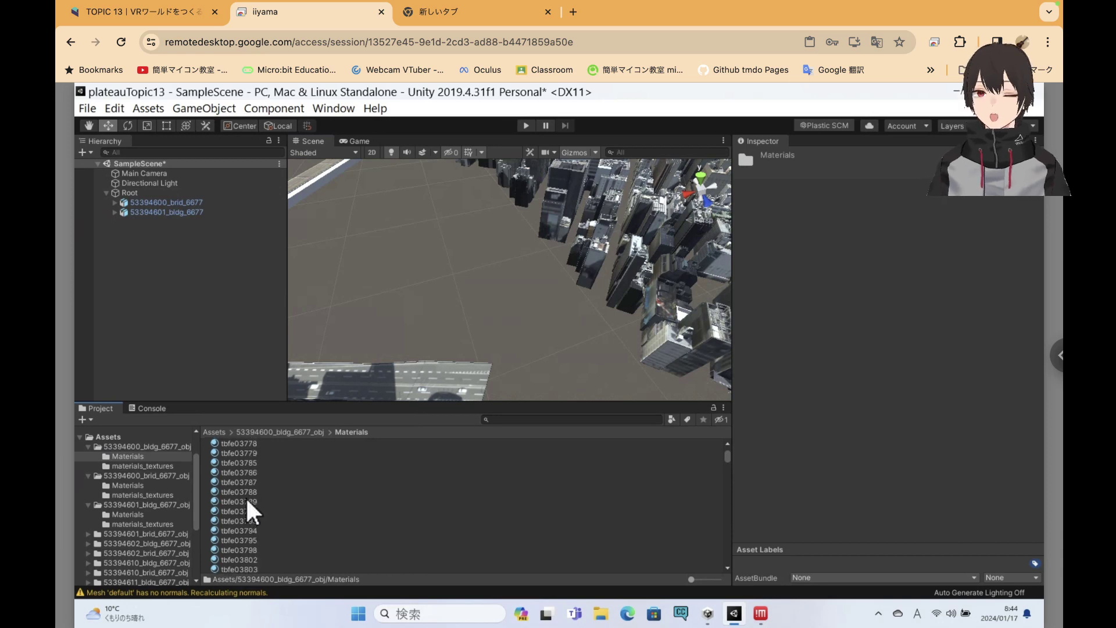
pyautogui.scroll(2, 245, 497)
pyautogui.scroll(1, 245, 497)
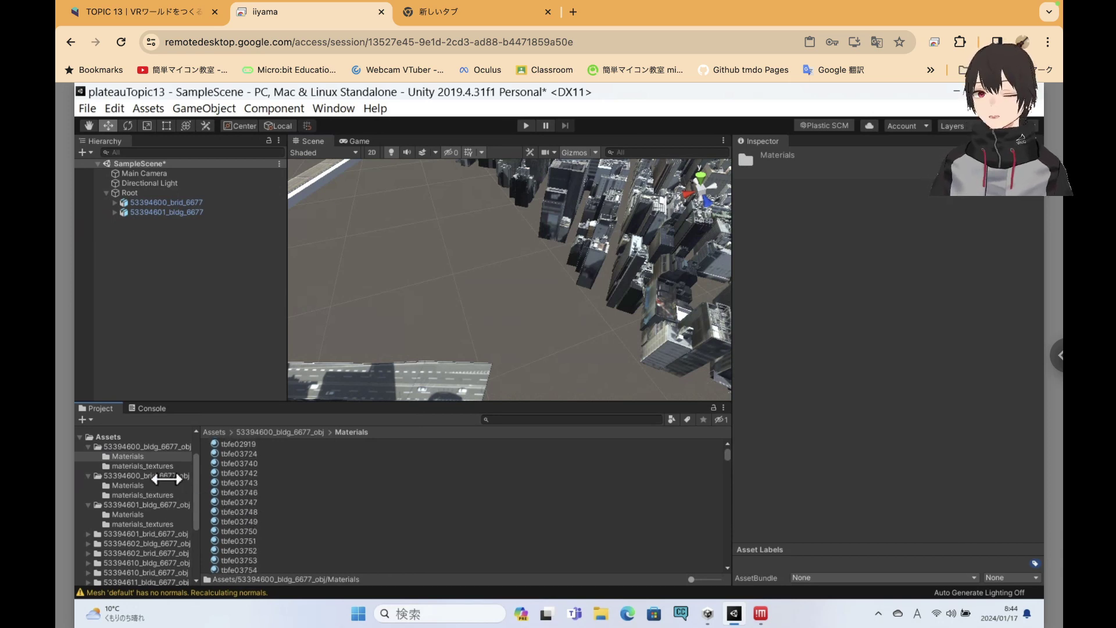
pyautogui.scroll(1, 152, 478)
# Browse the bridge model's materials and textures folders
pyautogui.click(132, 498)
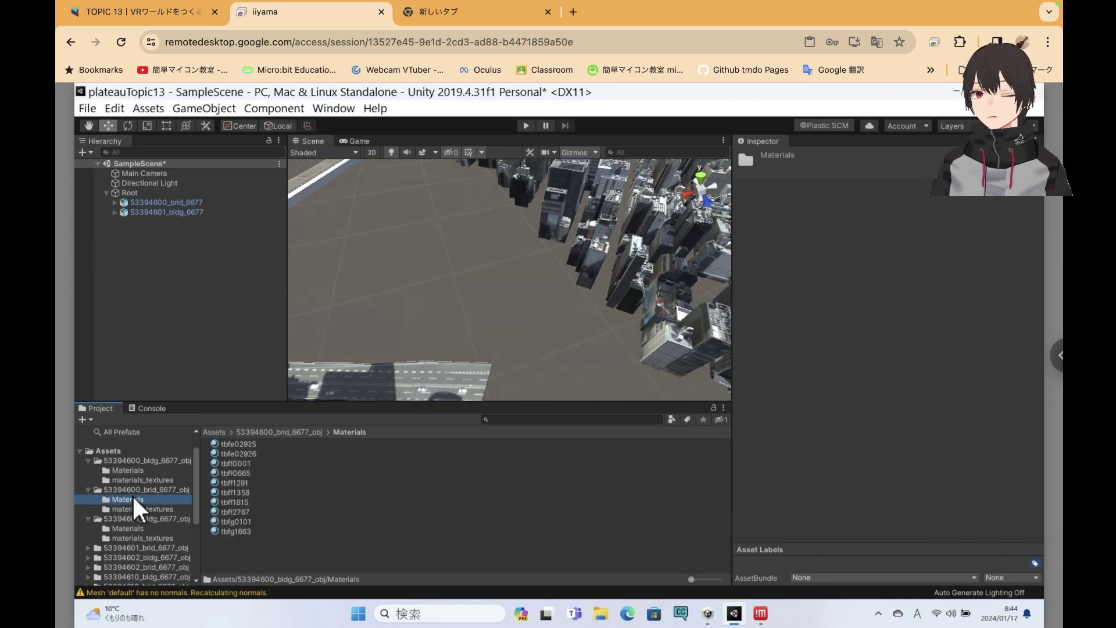
pyautogui.click(134, 507)
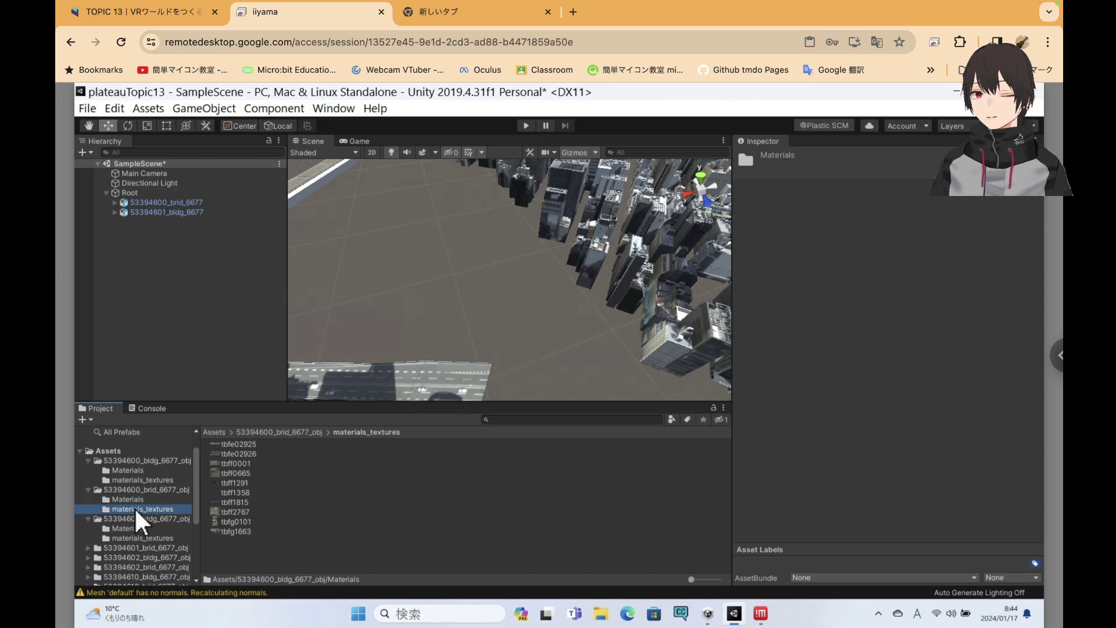
pyautogui.click(134, 498)
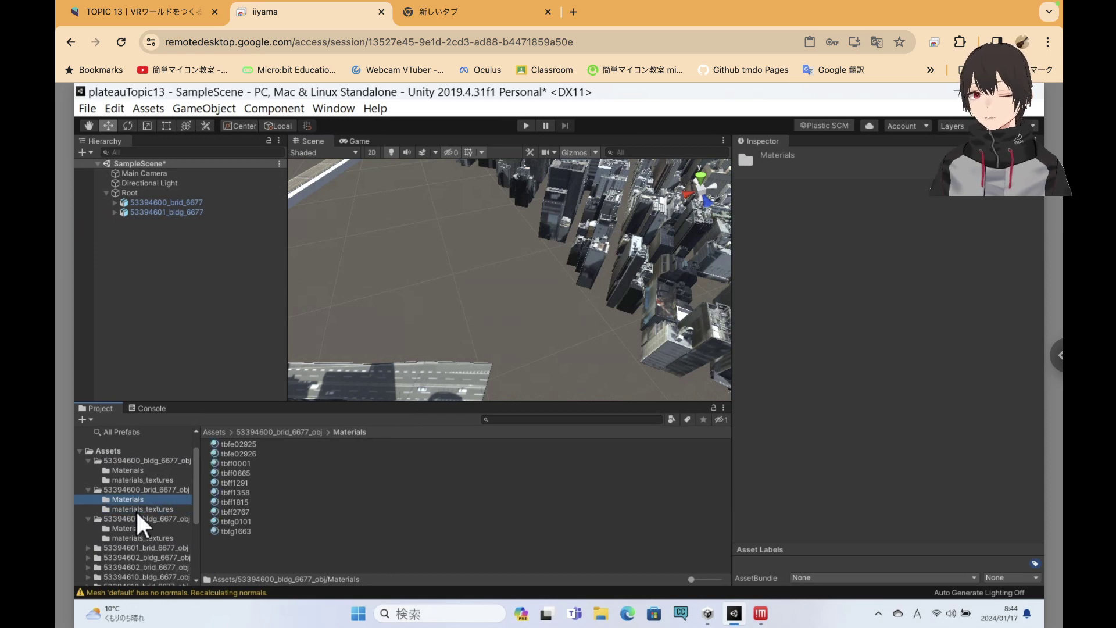
pyautogui.click(137, 508)
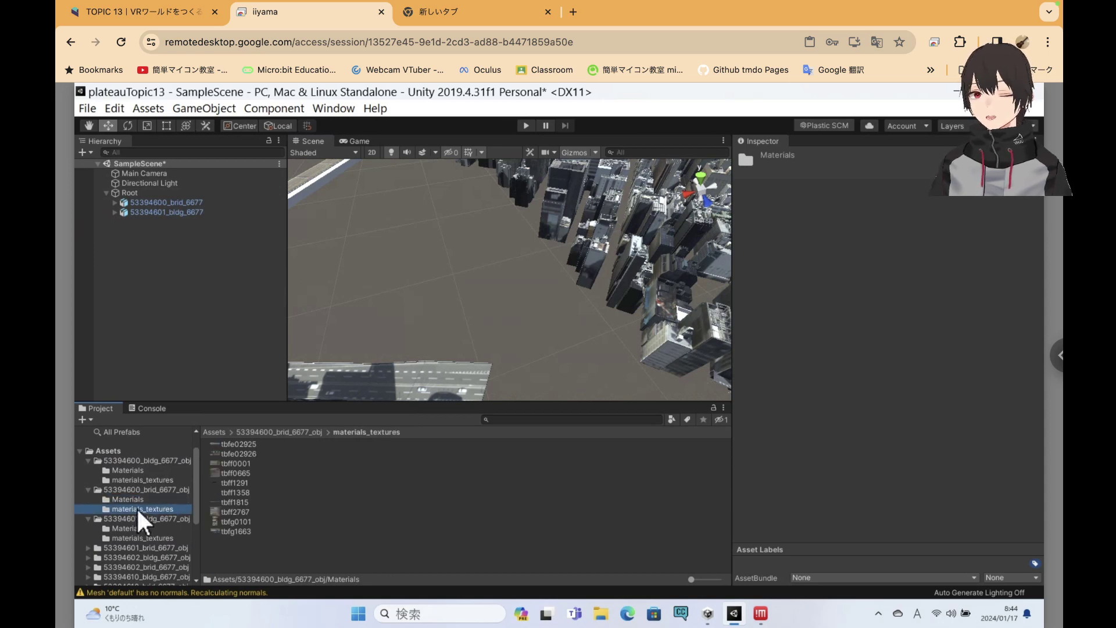
# Review the 53394600 building's materials and texture tbff1324, then select the 53394600_bldg_6677 model
pyautogui.click(128, 470)
pyautogui.scroll(-5, 271, 493)
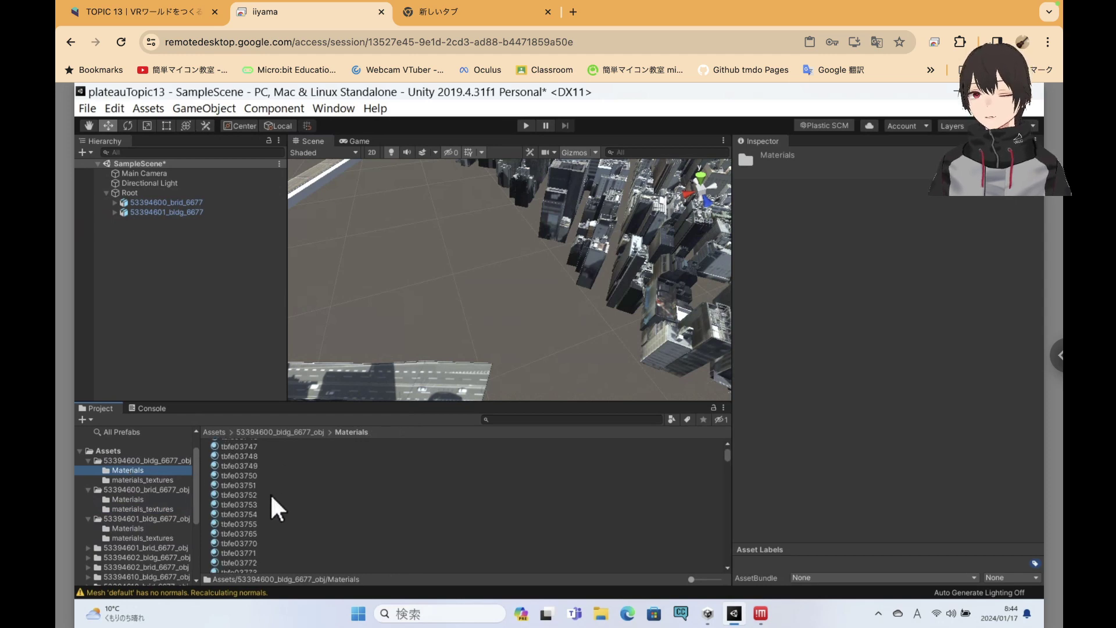
pyautogui.scroll(-1, 166, 479)
pyautogui.click(162, 468)
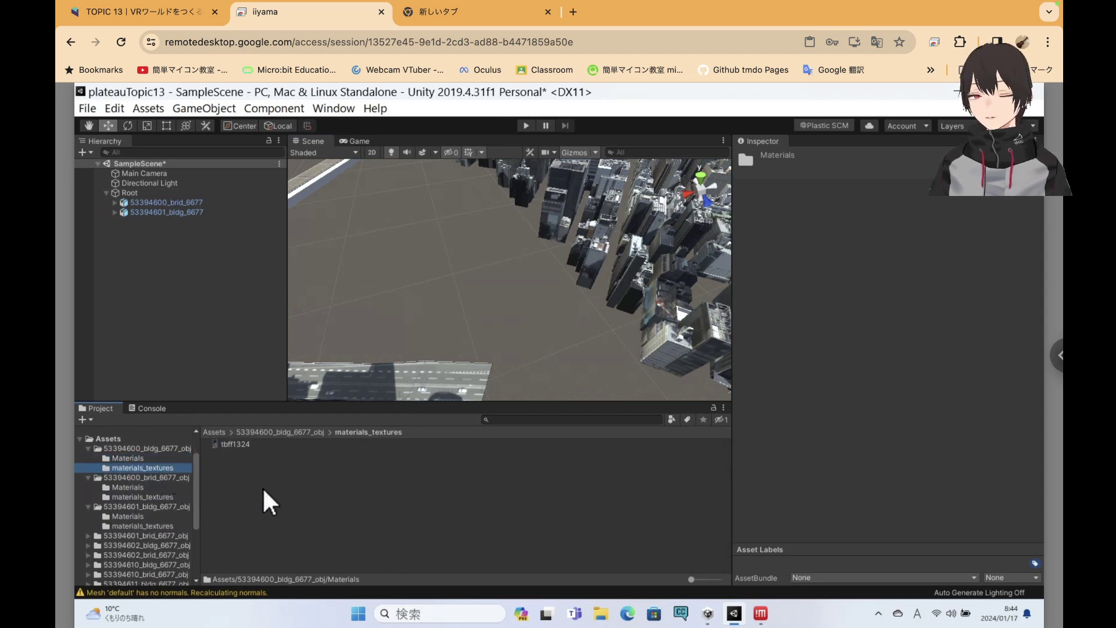
pyautogui.click(242, 444)
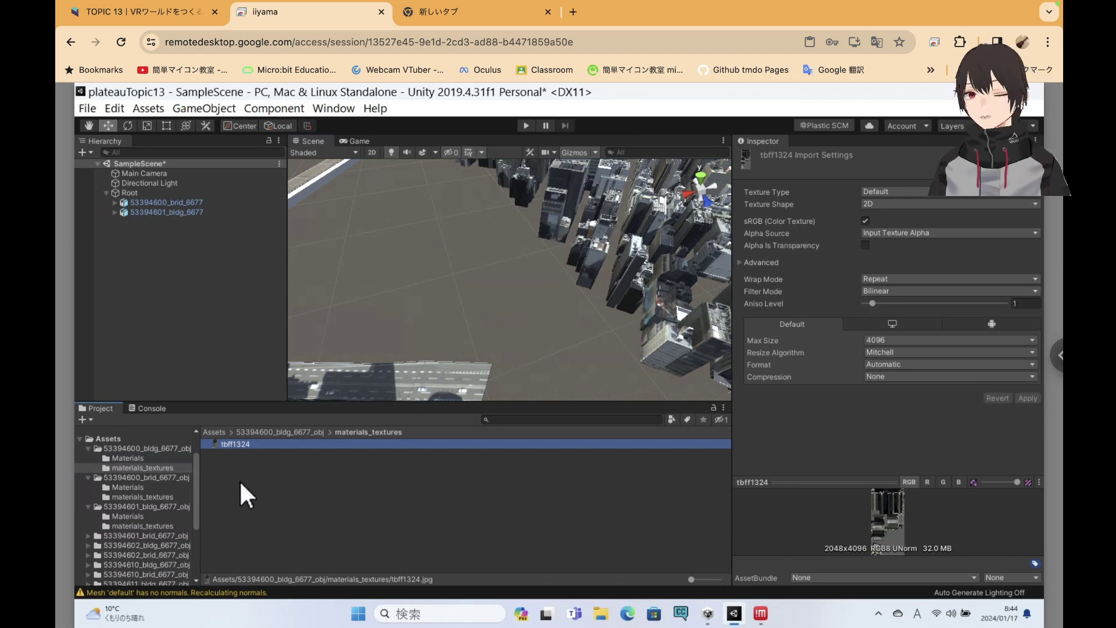
pyautogui.click(125, 446)
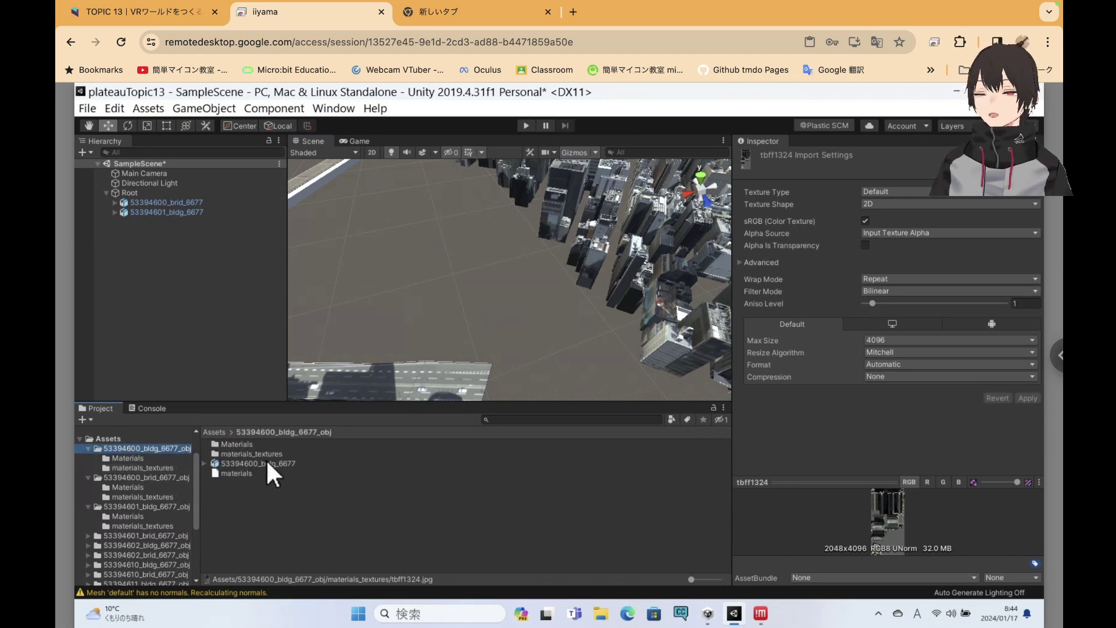
pyautogui.click(267, 463)
# Drag the 53394600_bldg_6677 model into the Hierarchy under Root
pyautogui.moveTo(253, 461); pyautogui.dragTo(127, 190)
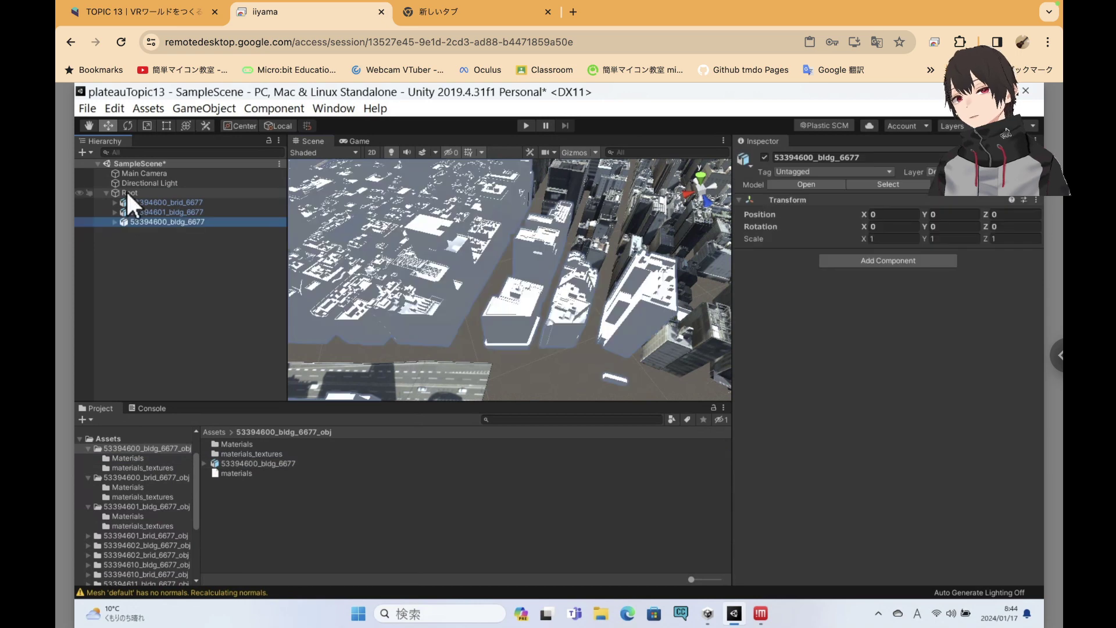
pyautogui.click(525, 351)
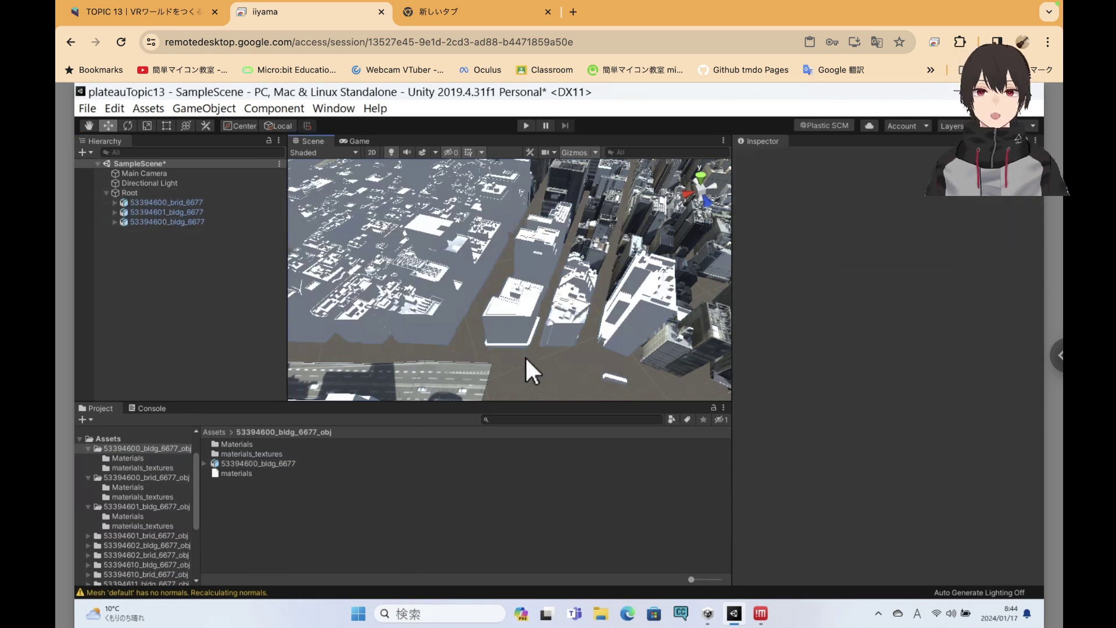
pyautogui.scroll(5, 526, 356)
pyautogui.scroll(-5, 525, 358)
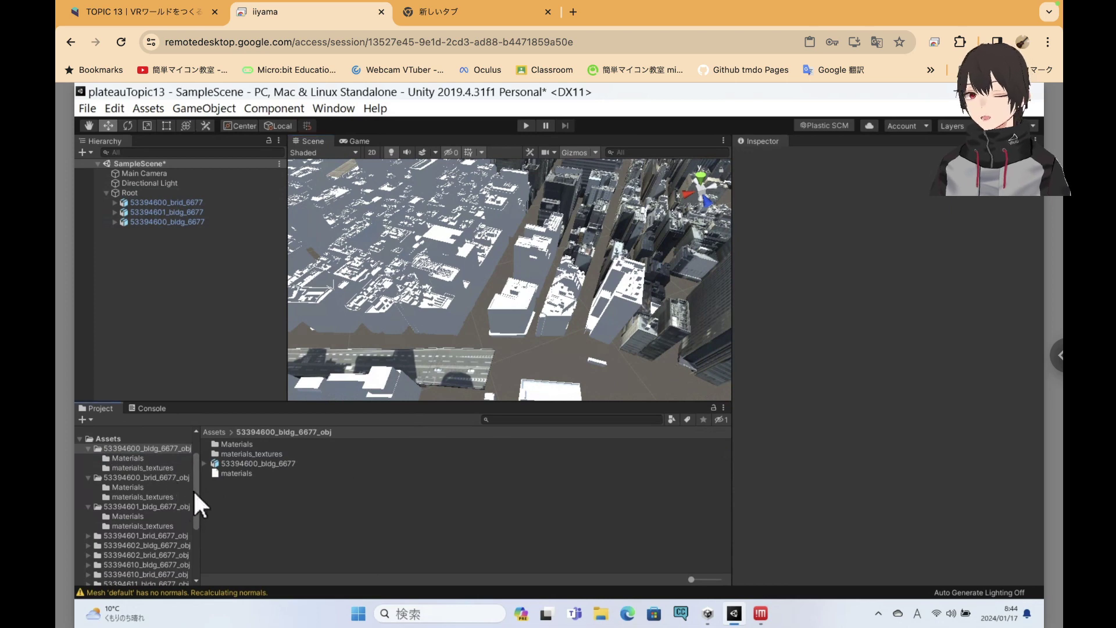
# Show the top-level Assets folder and scroll down to the dem_6677 terrain assets
pyautogui.moveTo(193, 490); pyautogui.dragTo(196, 549)
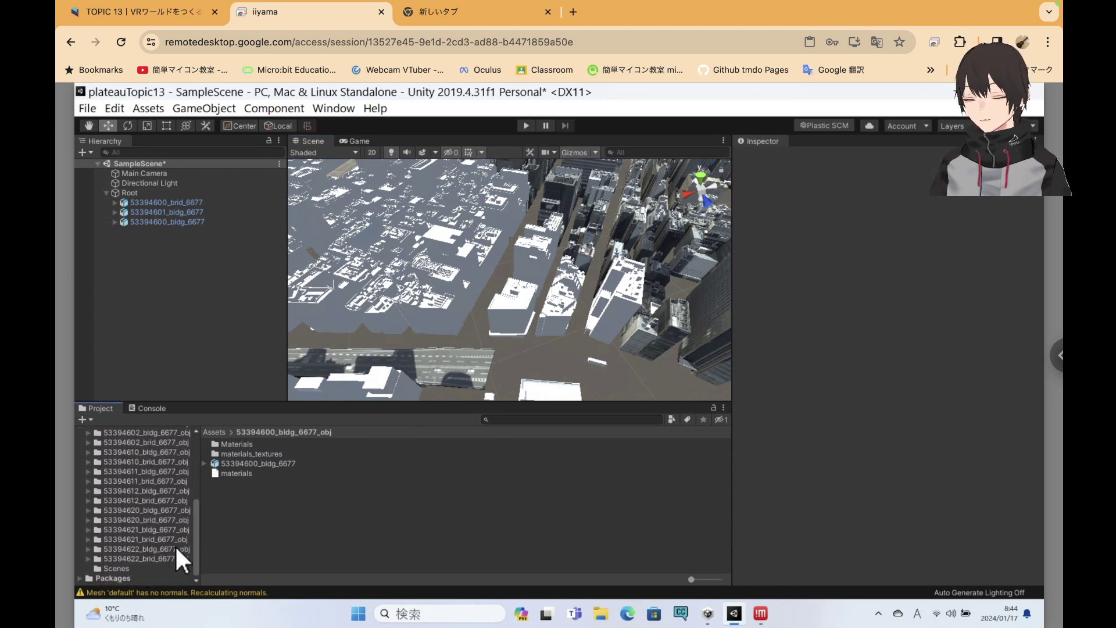
pyautogui.moveTo(194, 546); pyautogui.dragTo(197, 459)
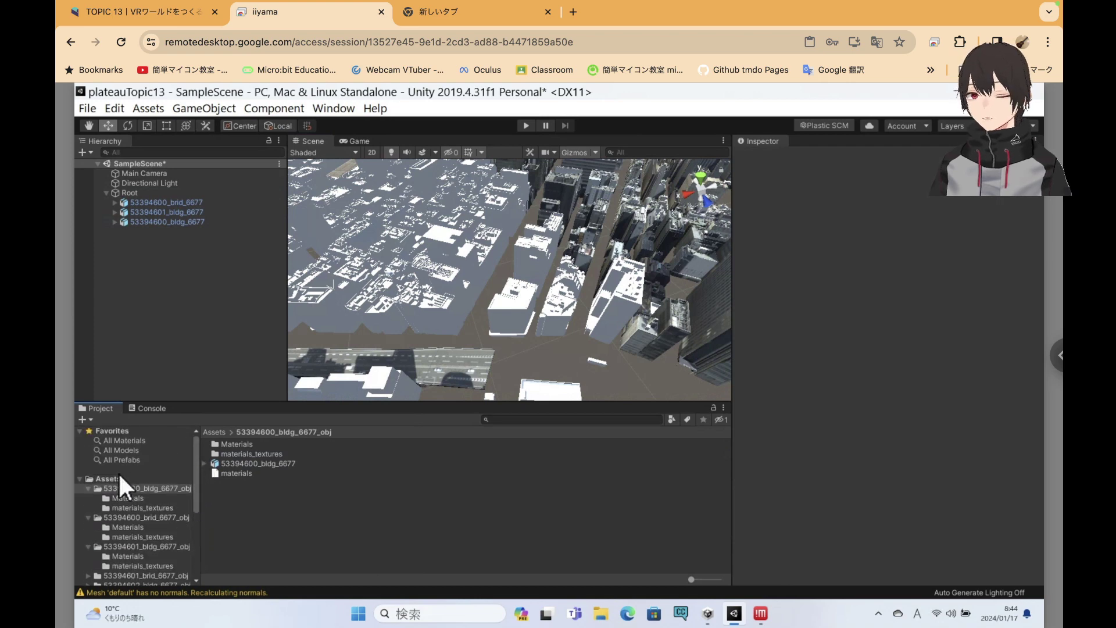
pyautogui.click(117, 477)
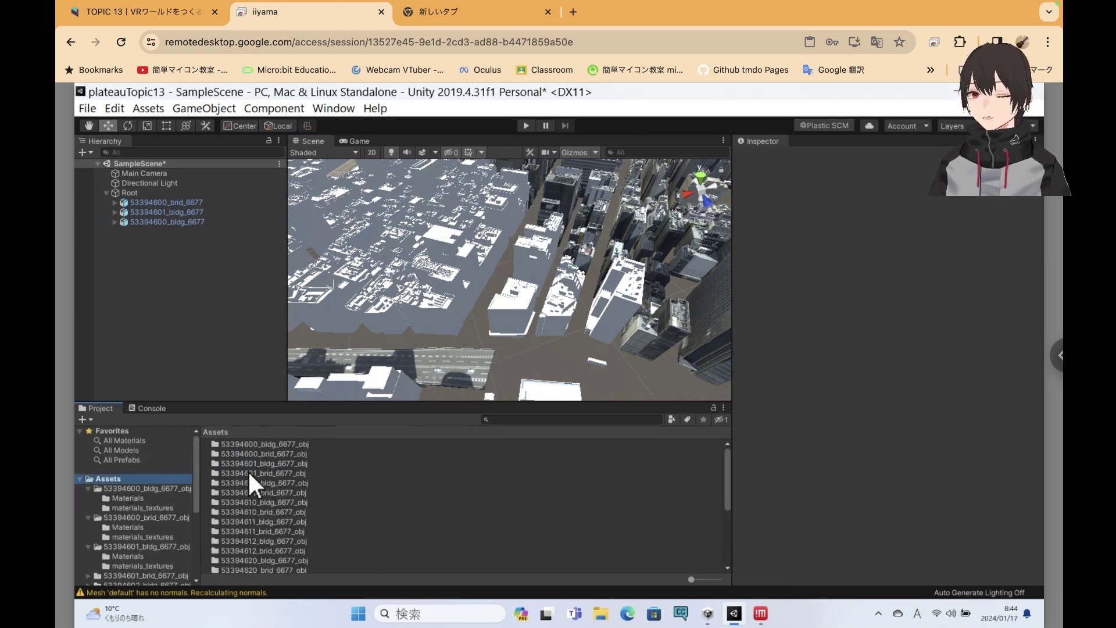
pyautogui.click(267, 442)
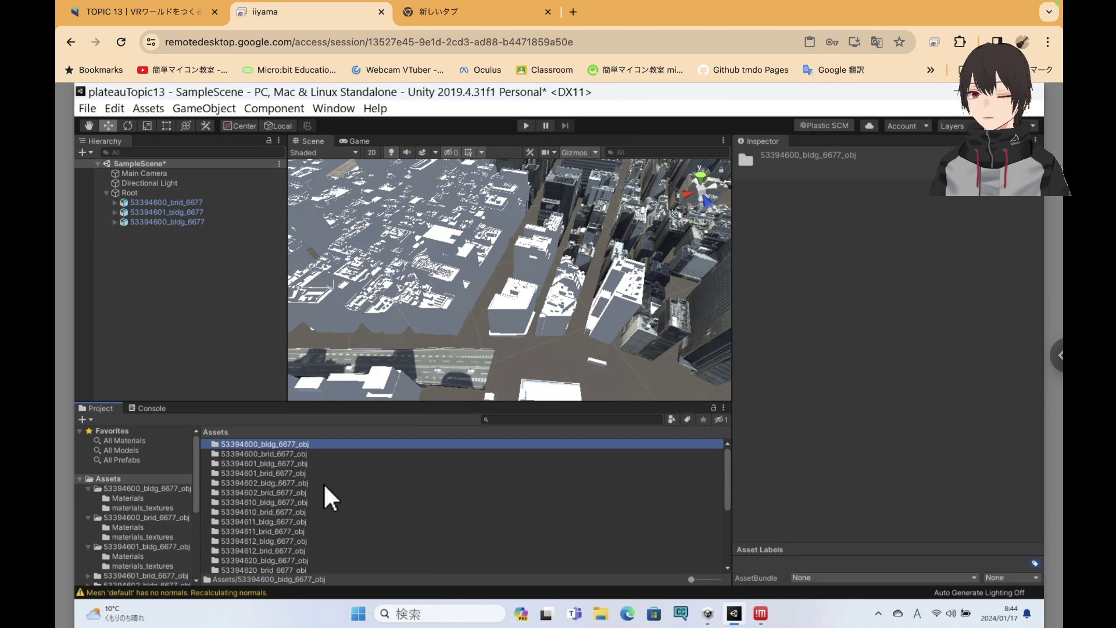
pyautogui.scroll(-2, 324, 485)
pyautogui.scroll(-2, 324, 486)
pyautogui.scroll(-2, 324, 485)
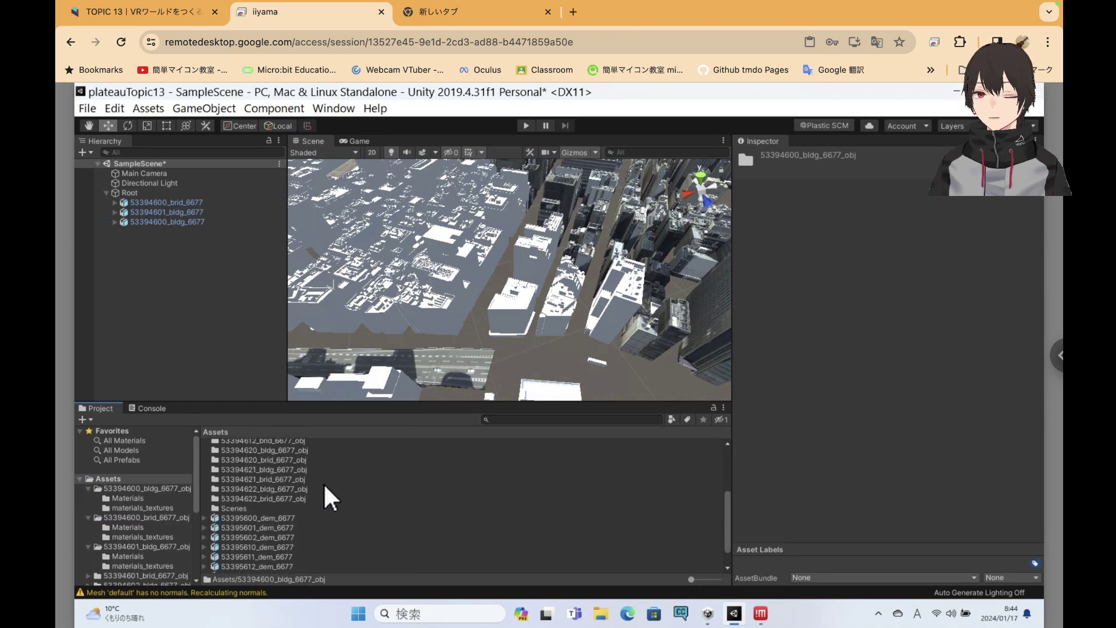
# Place the 53395600_dem_6677 terrain under Root and zoom out the Scene view to inspect it
pyautogui.click(273, 517)
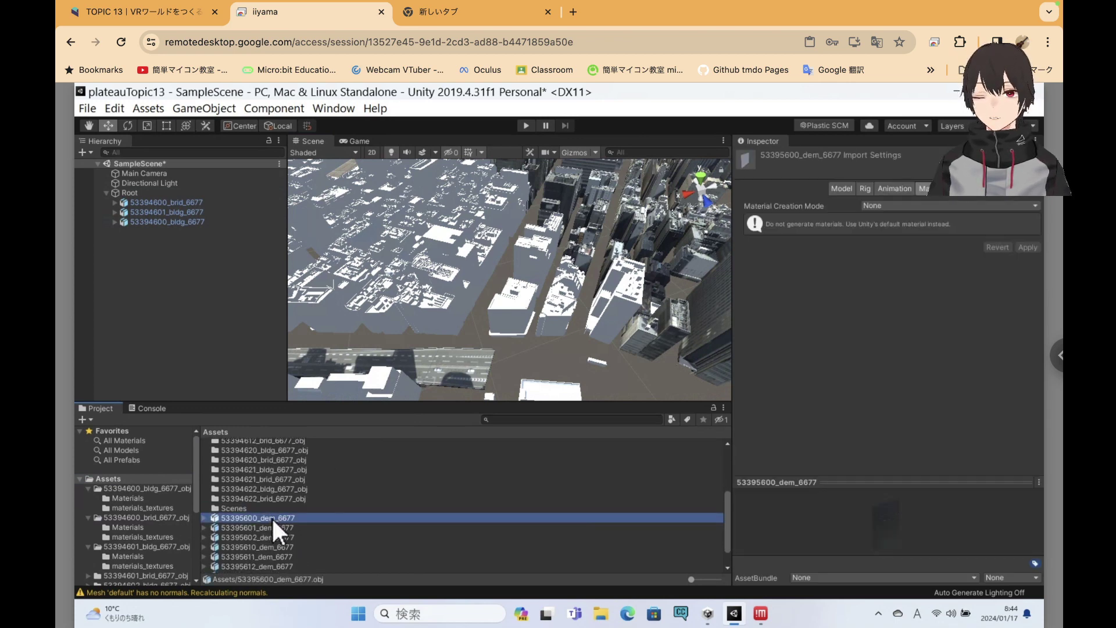
pyautogui.moveTo(282, 517)
pyautogui.mouseDown()
pyautogui.moveTo(178, 202)
pyautogui.moveTo(140, 193)
pyautogui.mouseUp()
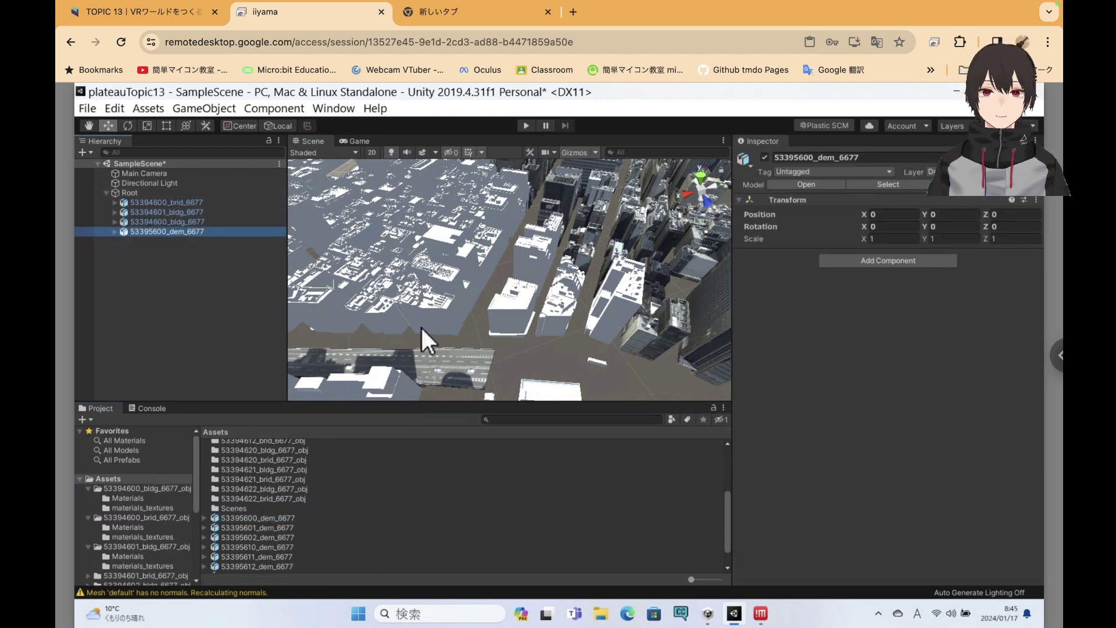
pyautogui.scroll(-5, 420, 326)
pyautogui.scroll(-4, 422, 327)
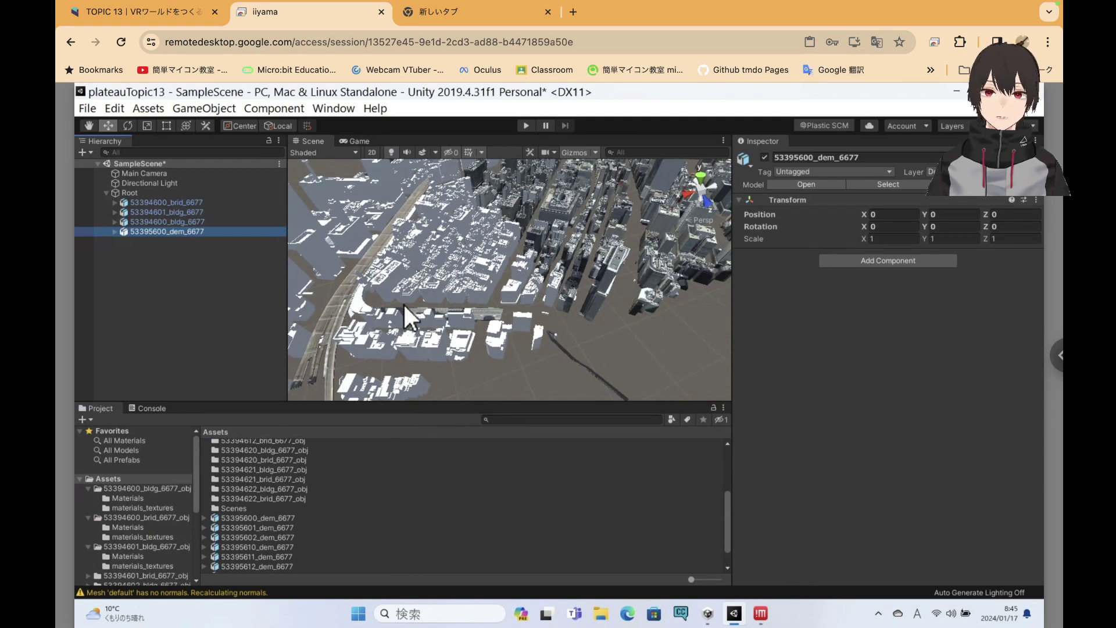
pyautogui.scroll(-2, 403, 302)
pyautogui.scroll(-2, 404, 302)
pyautogui.scroll(-2, 404, 304)
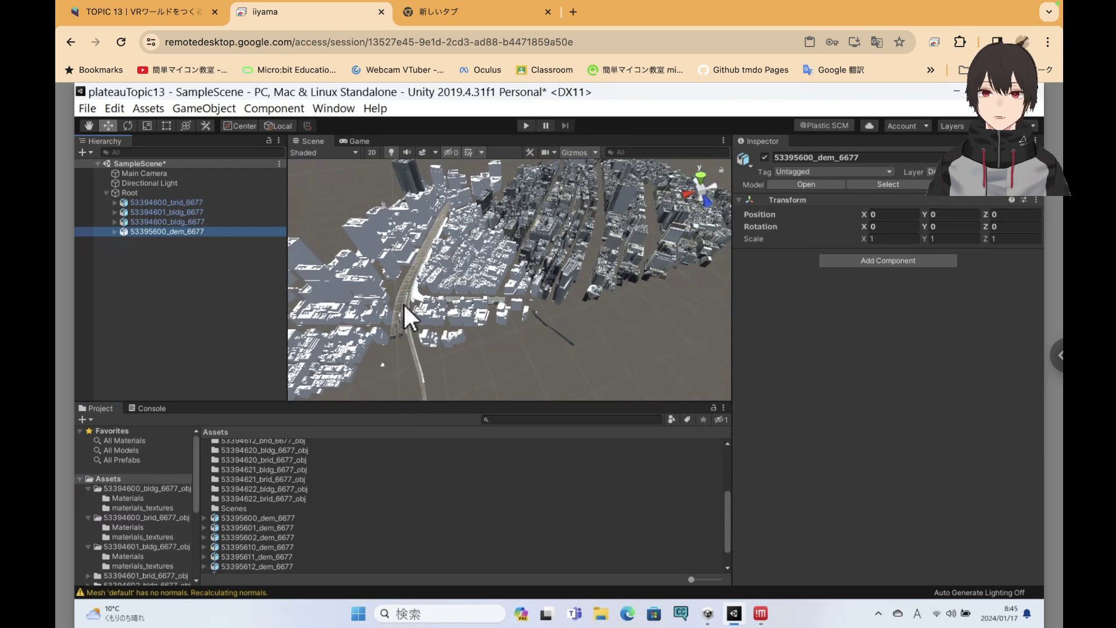
pyautogui.scroll(-3, 403, 303)
pyautogui.scroll(-5, 403, 302)
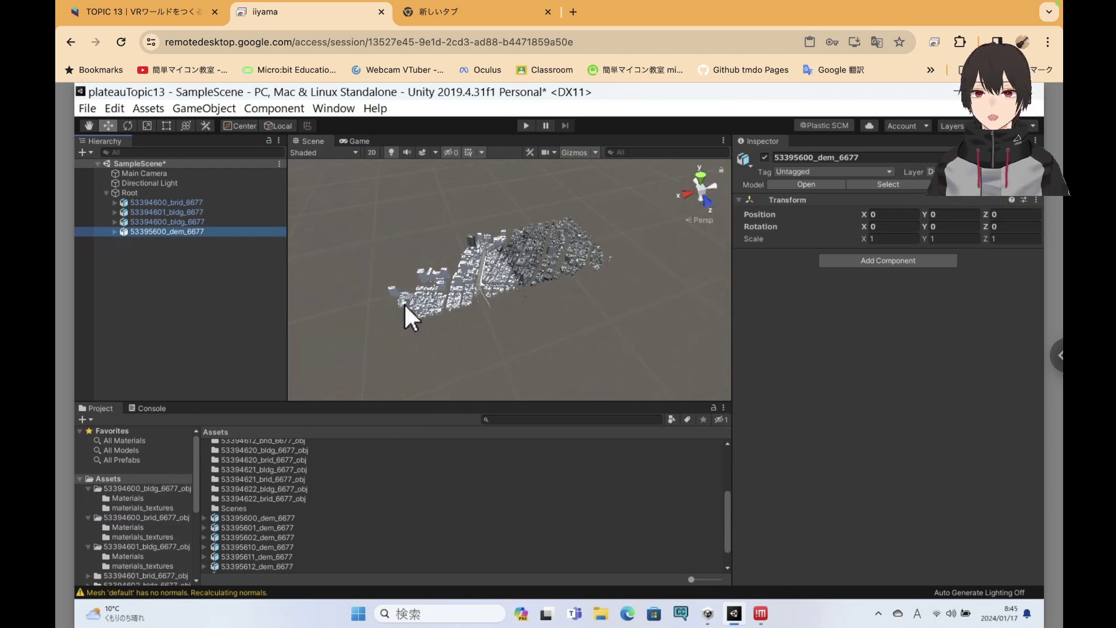
pyautogui.scroll(3, 404, 303)
pyautogui.scroll(5, 404, 303)
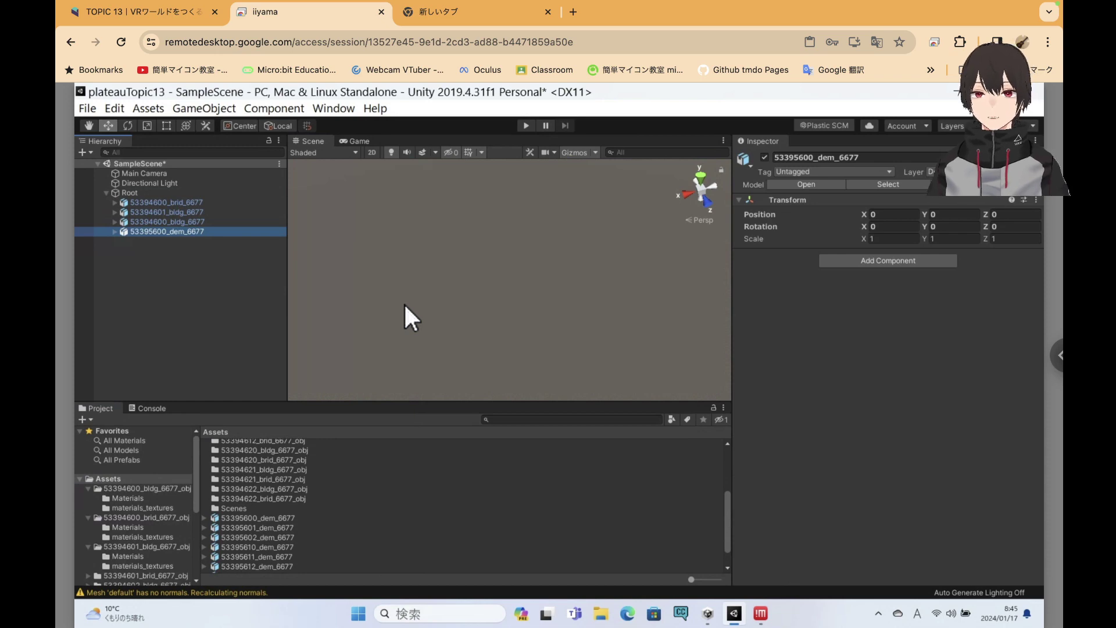
pyautogui.scroll(-3, 403, 302)
pyautogui.scroll(-2, 404, 302)
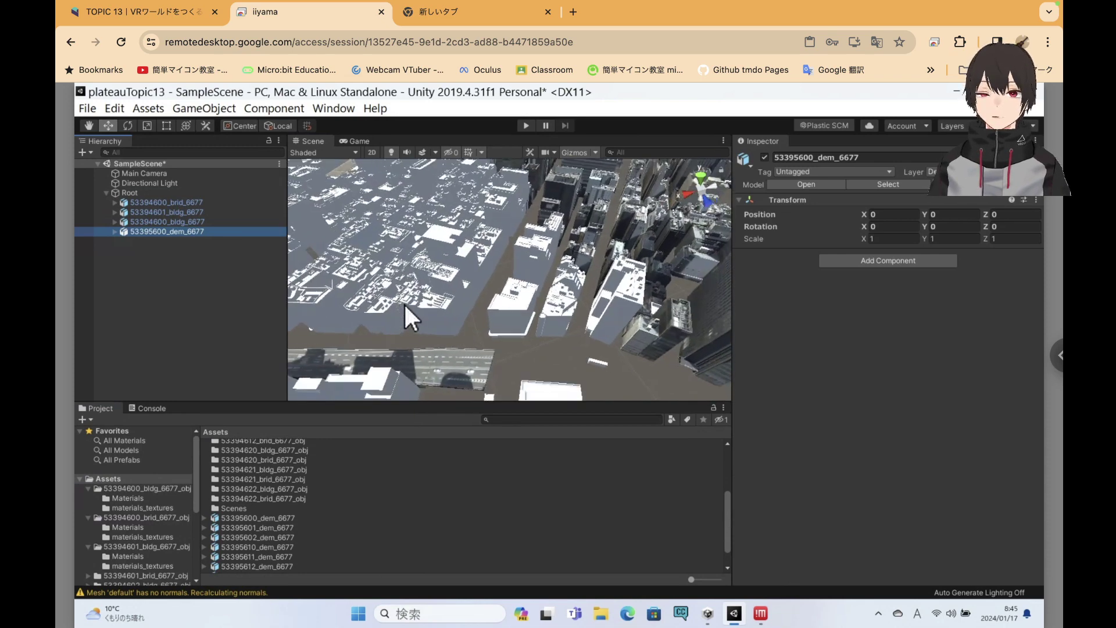
pyautogui.scroll(-2, 404, 302)
pyautogui.scroll(-2, 404, 302)
pyautogui.scroll(-2, 404, 304)
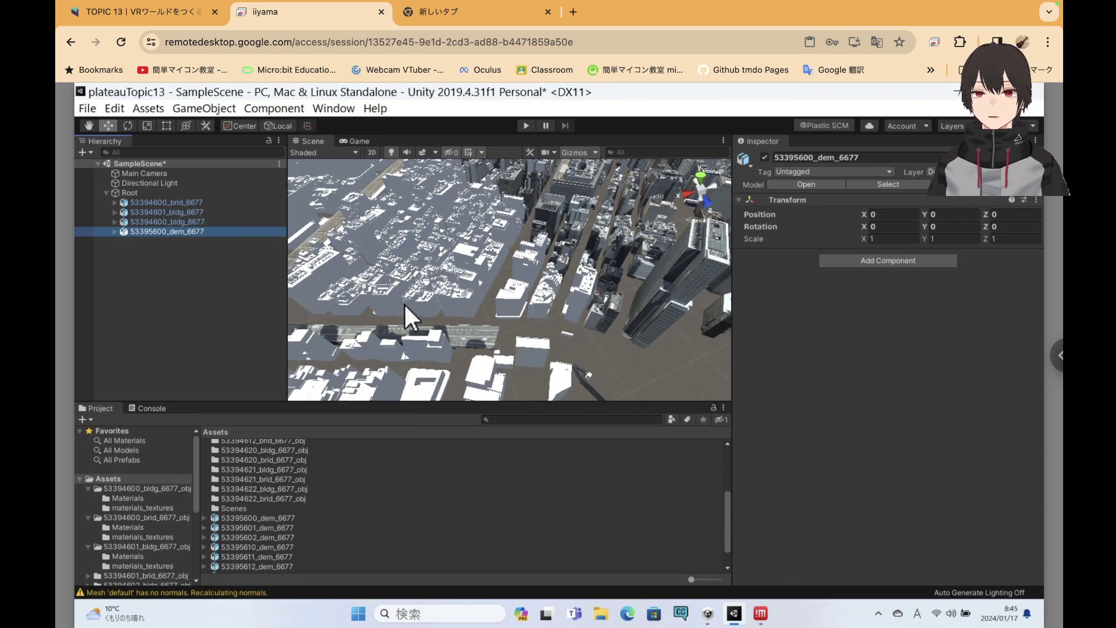
pyautogui.scroll(-2, 403, 305)
pyautogui.scroll(-2, 404, 305)
pyautogui.scroll(-1, 404, 305)
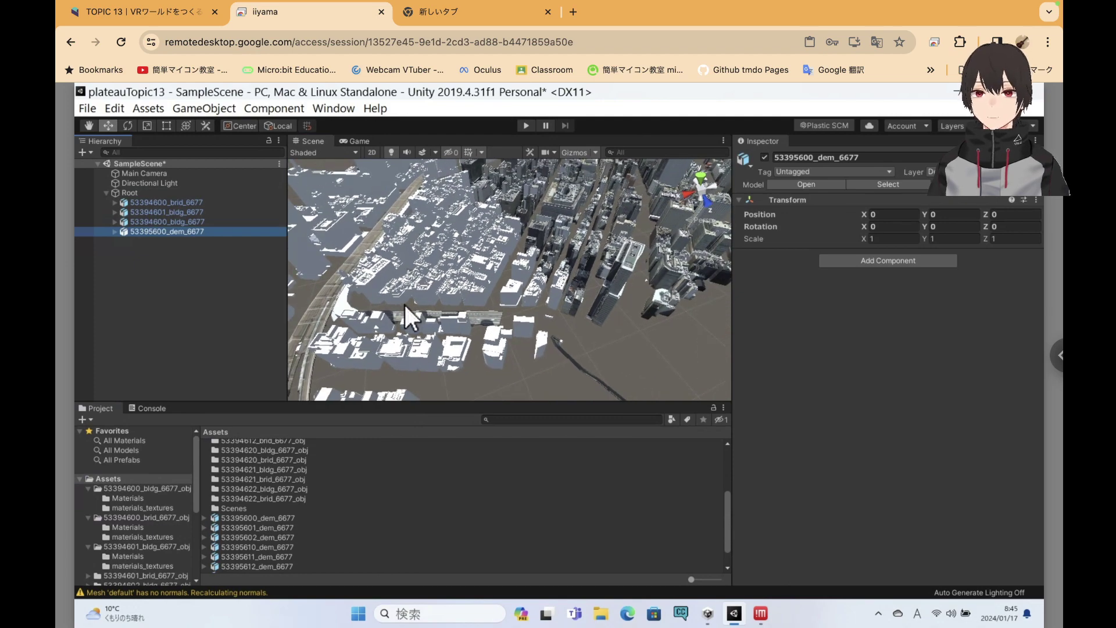
pyautogui.scroll(-1, 403, 304)
pyautogui.scroll(-2, 404, 305)
pyautogui.scroll(-2, 405, 304)
pyautogui.scroll(-1, 405, 305)
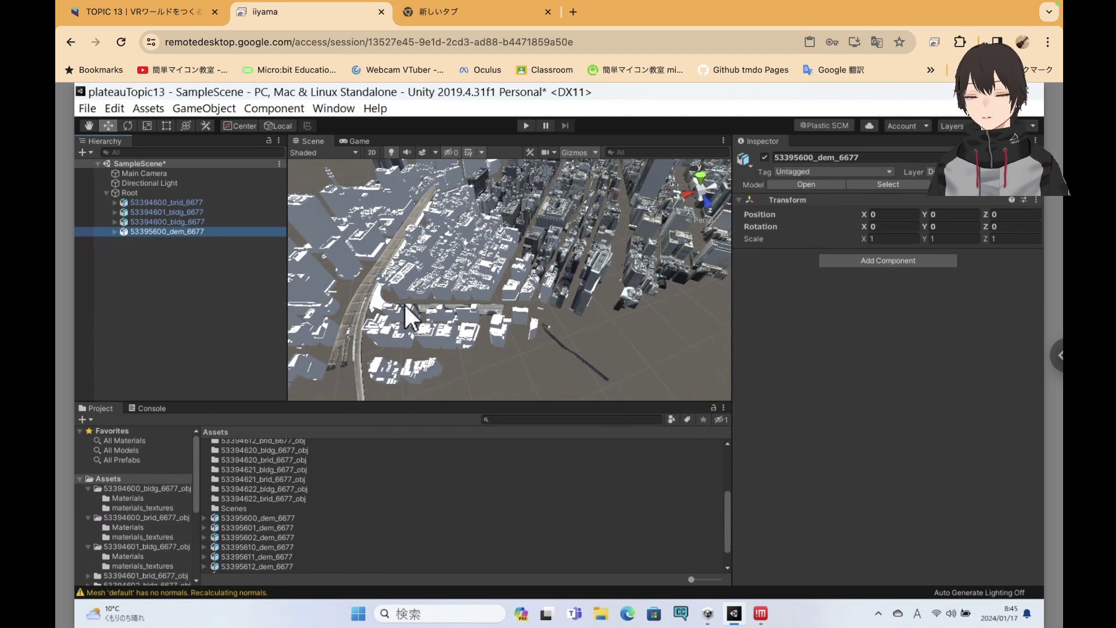
# Delete the 53394601_bldg_6677 buildings from Root
pyautogui.click(178, 201)
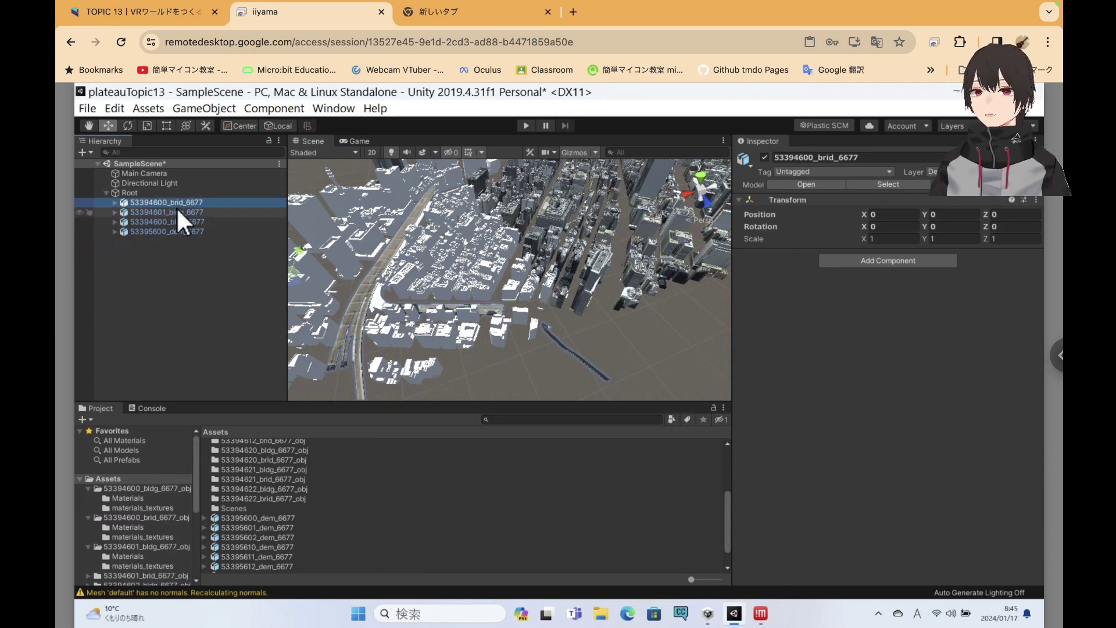
pyautogui.click(177, 211)
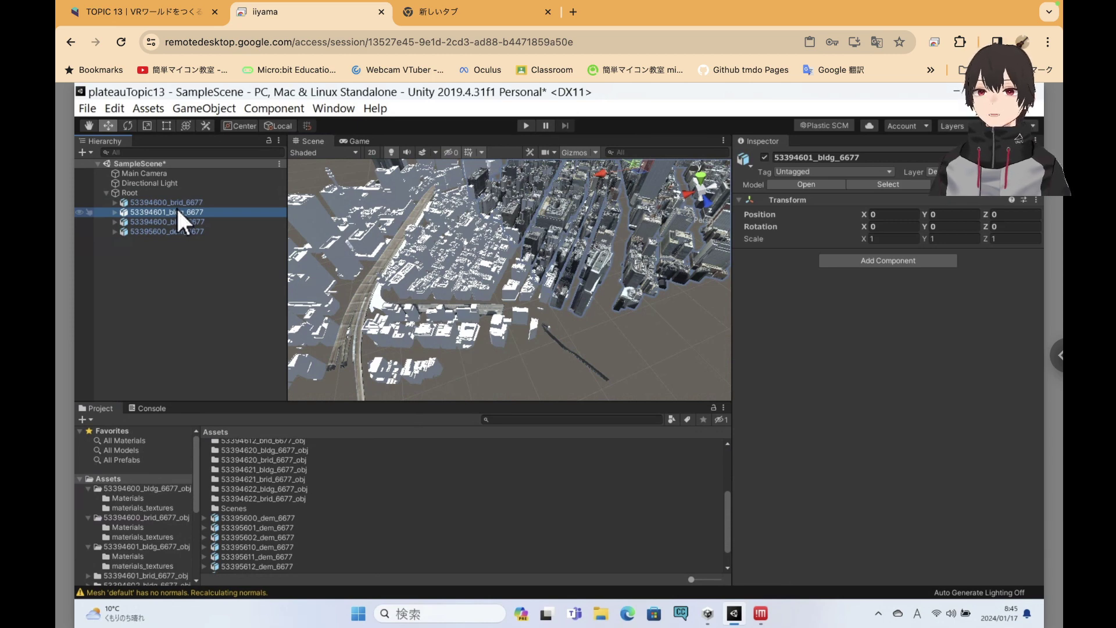
pyautogui.rightClick(176, 208)
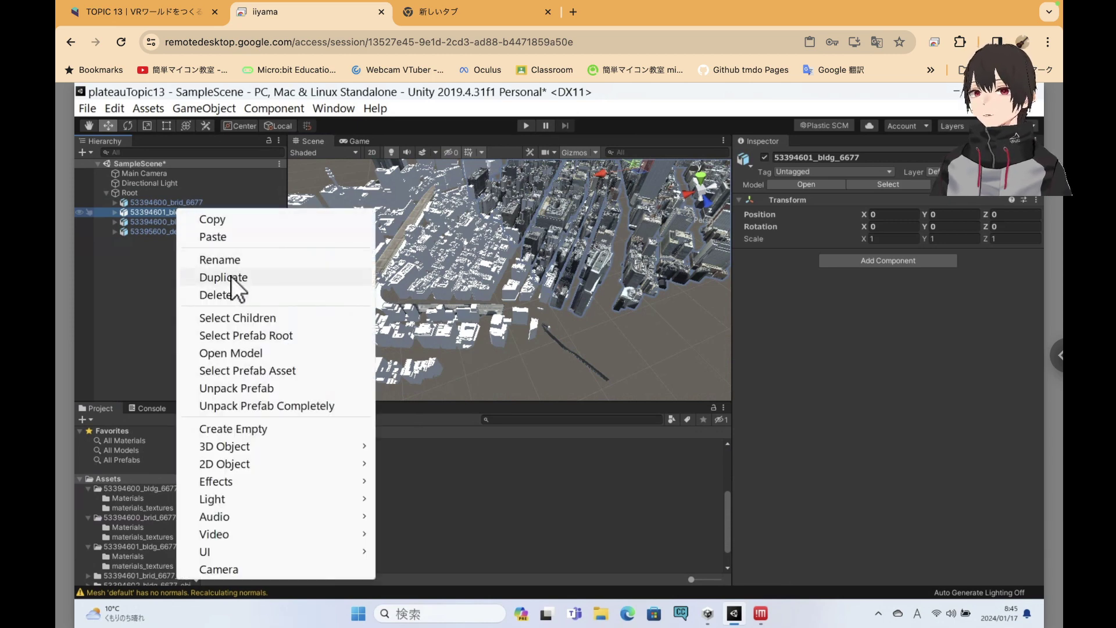
pyautogui.click(267, 292)
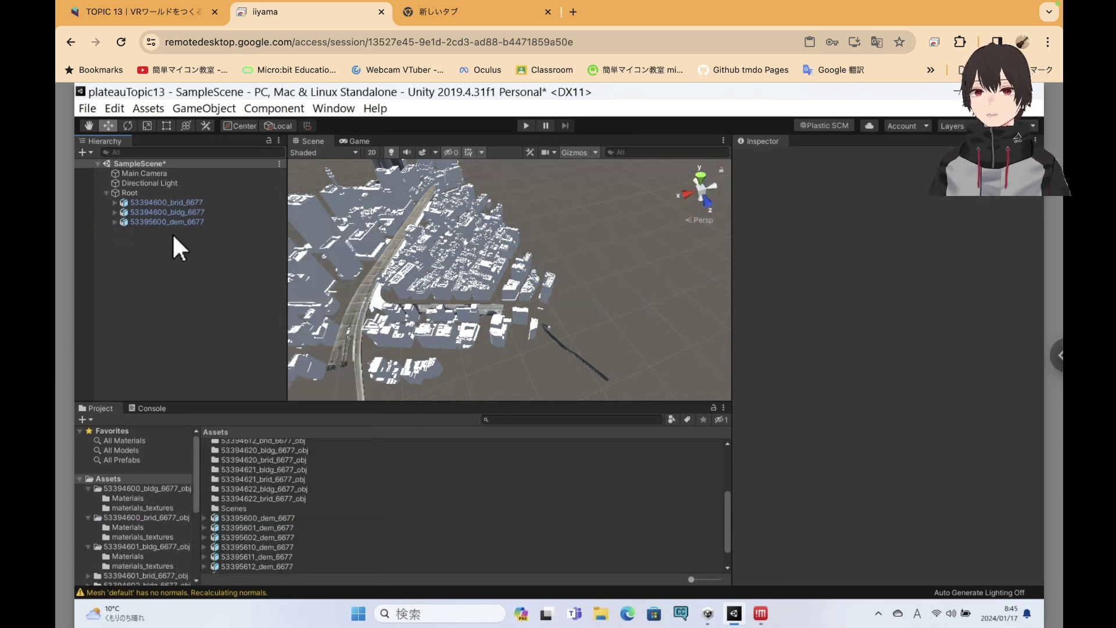
# Inspect the remaining bridge, 53394600_bldg_6677 buildings and 53395600_dem_6677 terrain
pyautogui.click(172, 201)
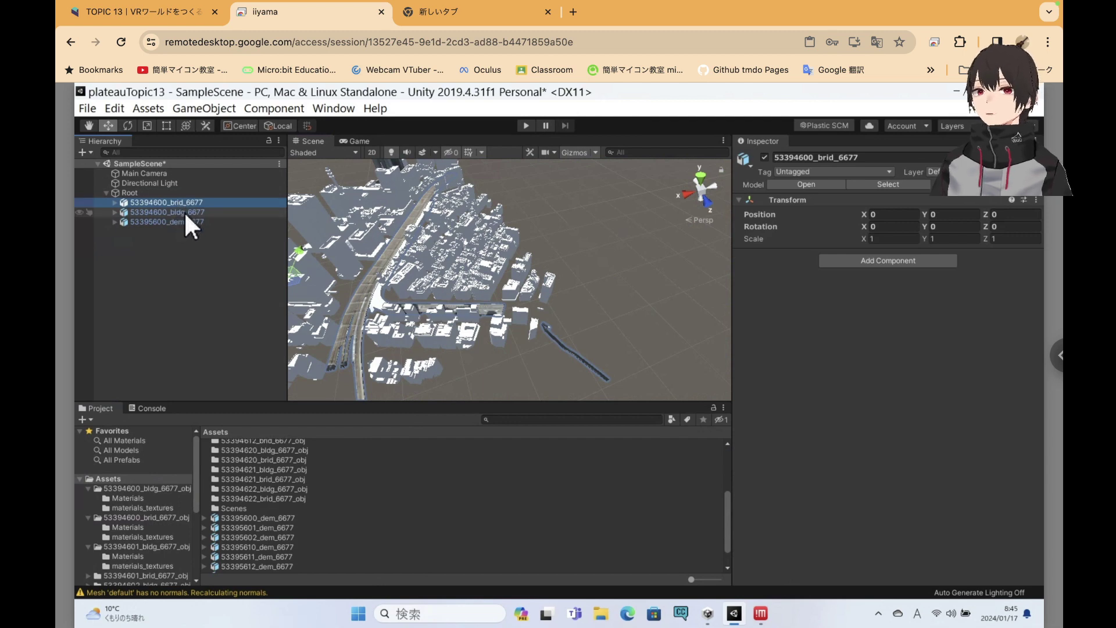
pyautogui.click(183, 211)
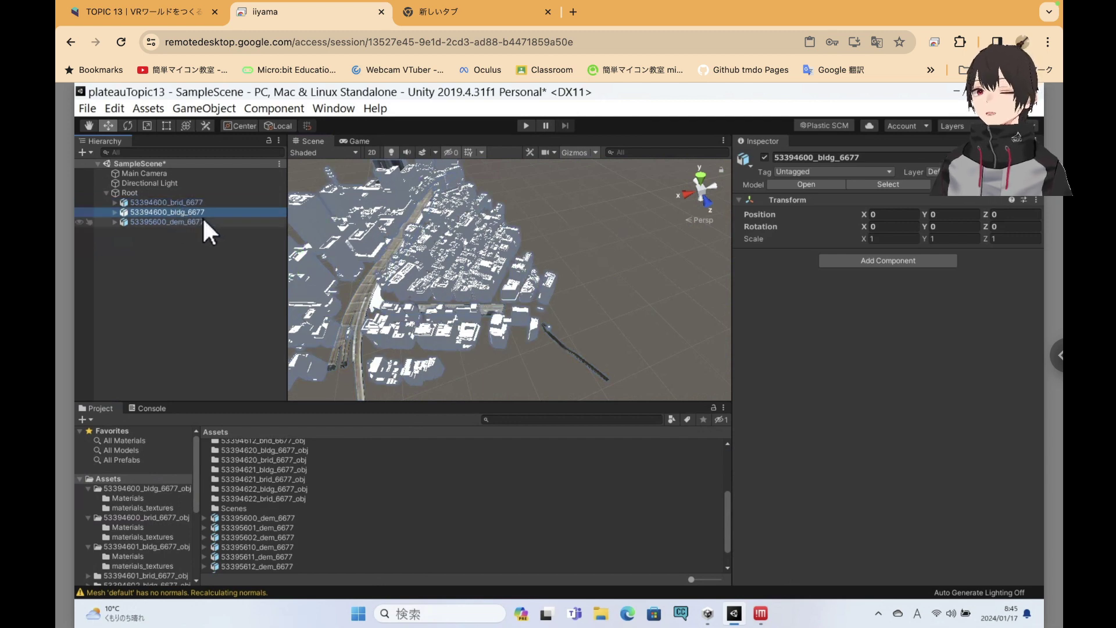
pyautogui.click(198, 202)
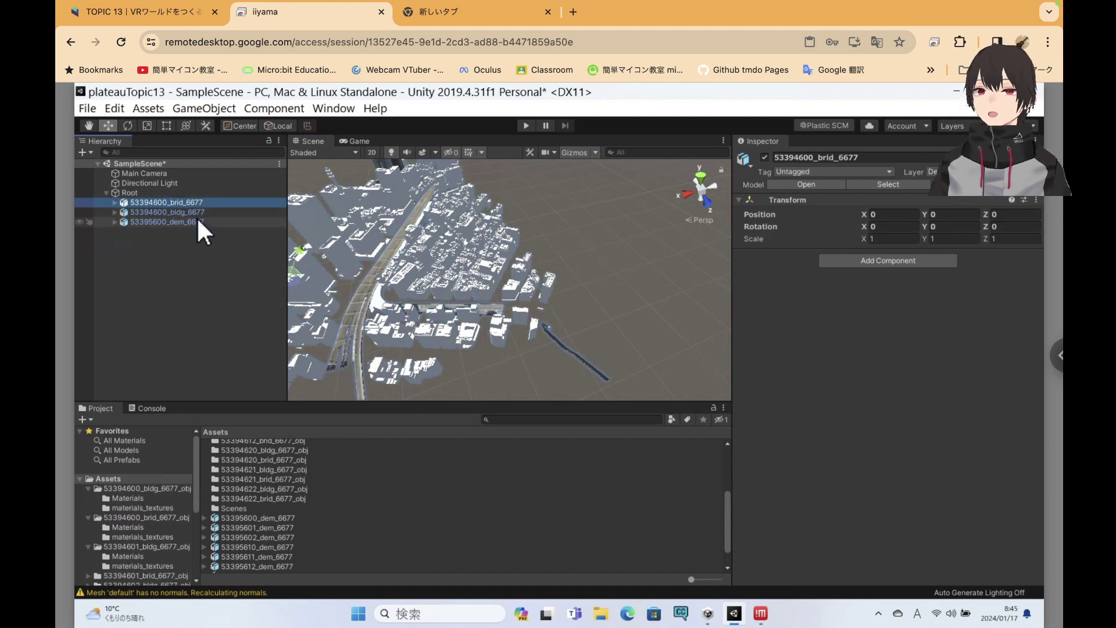
pyautogui.click(197, 220)
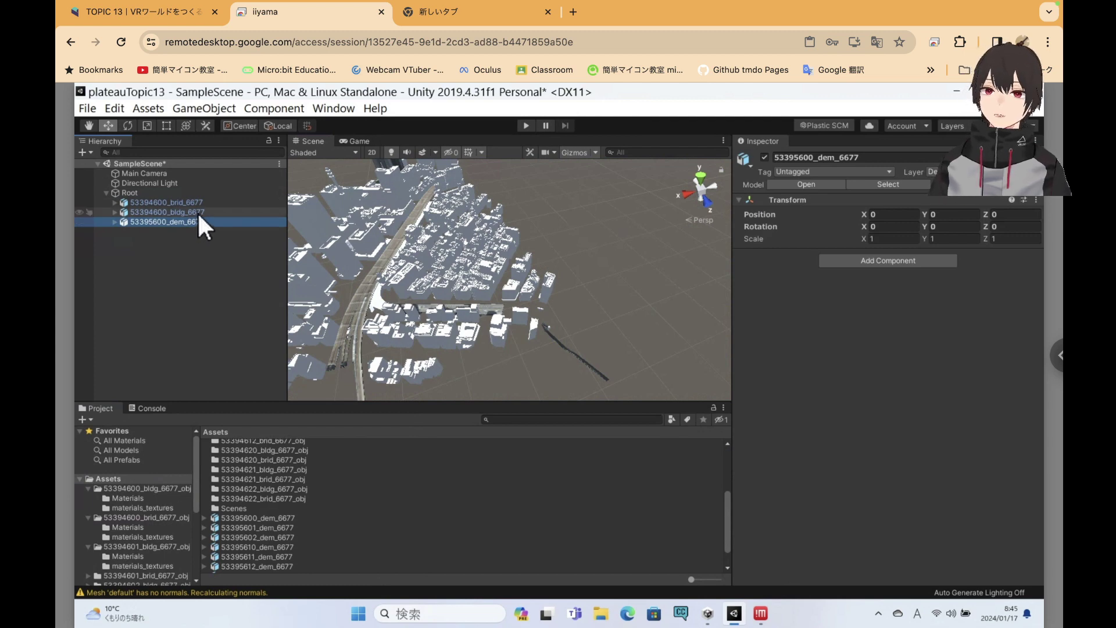
# Delete the 53395600_dem_6677 terrain and drag a fresh copy from the Project window onto Root
pyautogui.click(197, 212)
pyautogui.click(198, 221)
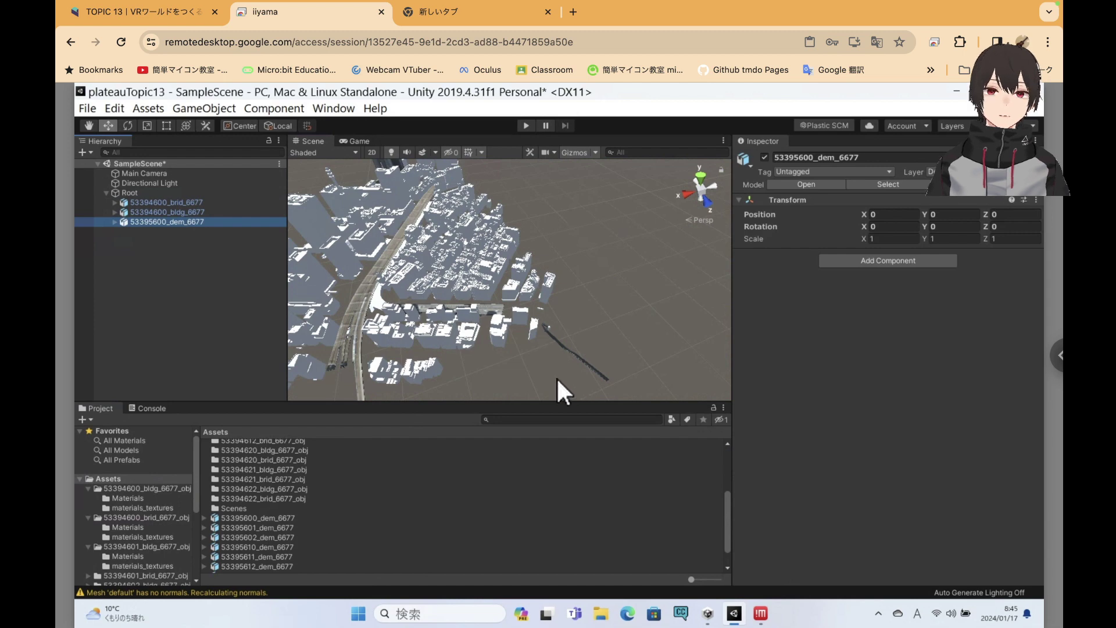
pyautogui.rightClick(241, 218)
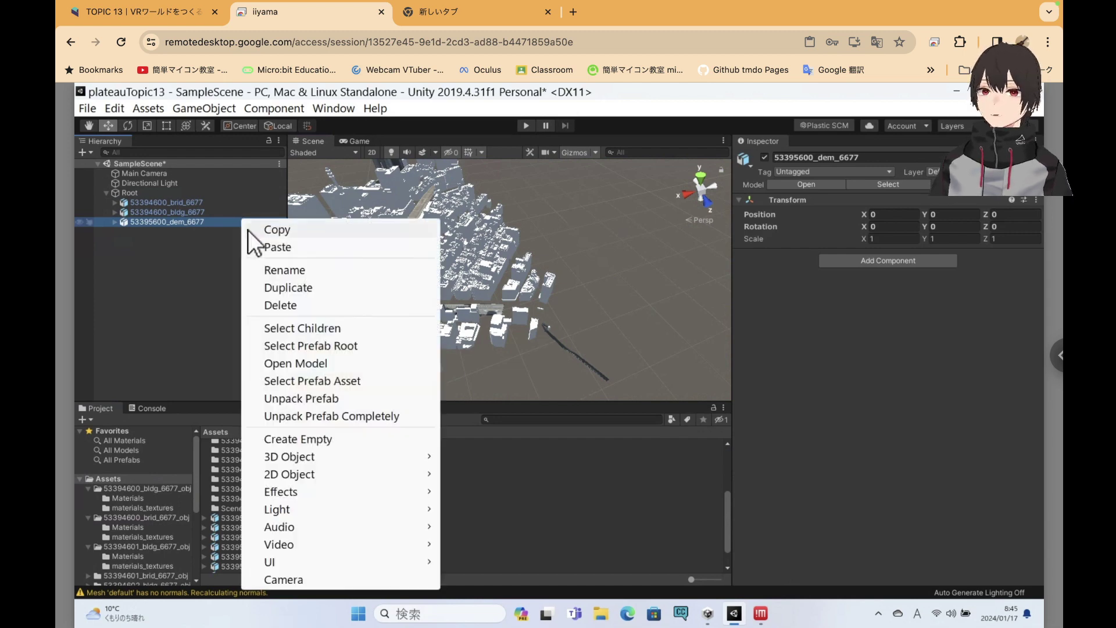
pyautogui.click(285, 308)
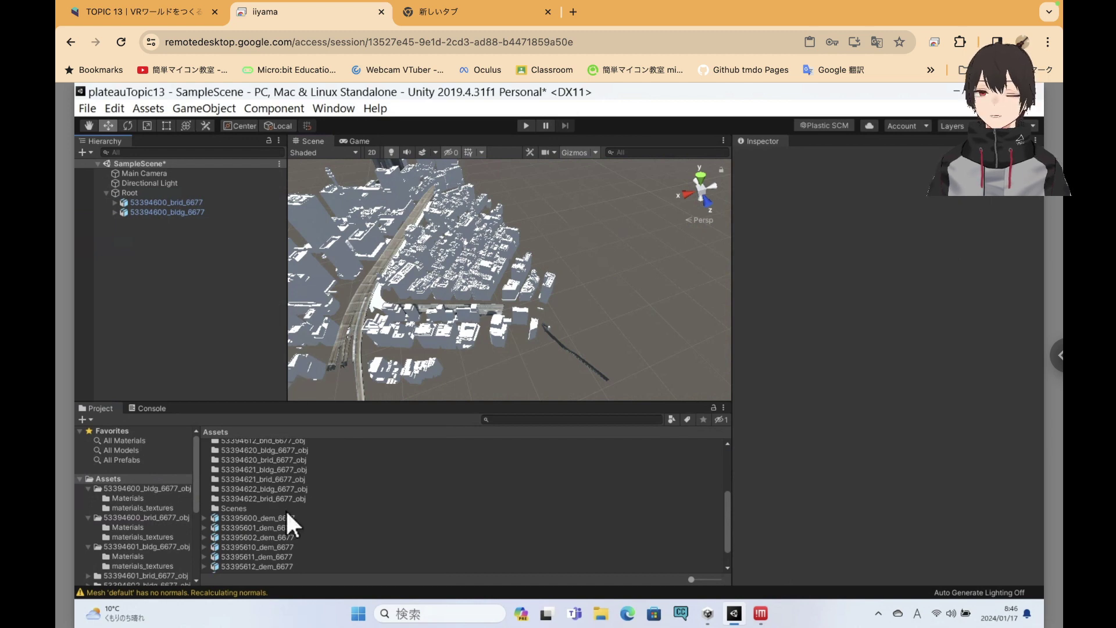
pyautogui.moveTo(286, 516)
pyautogui.mouseDown()
pyautogui.moveTo(214, 274)
pyautogui.moveTo(127, 190)
pyautogui.mouseUp()
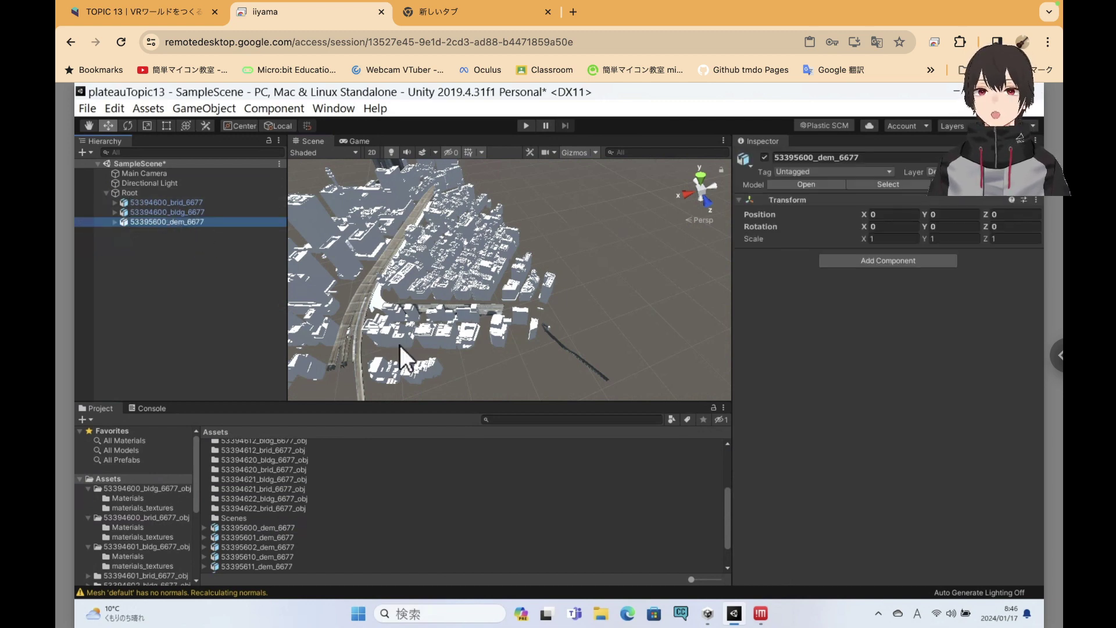
pyautogui.scroll(3, 398, 343)
pyautogui.scroll(-3, 399, 343)
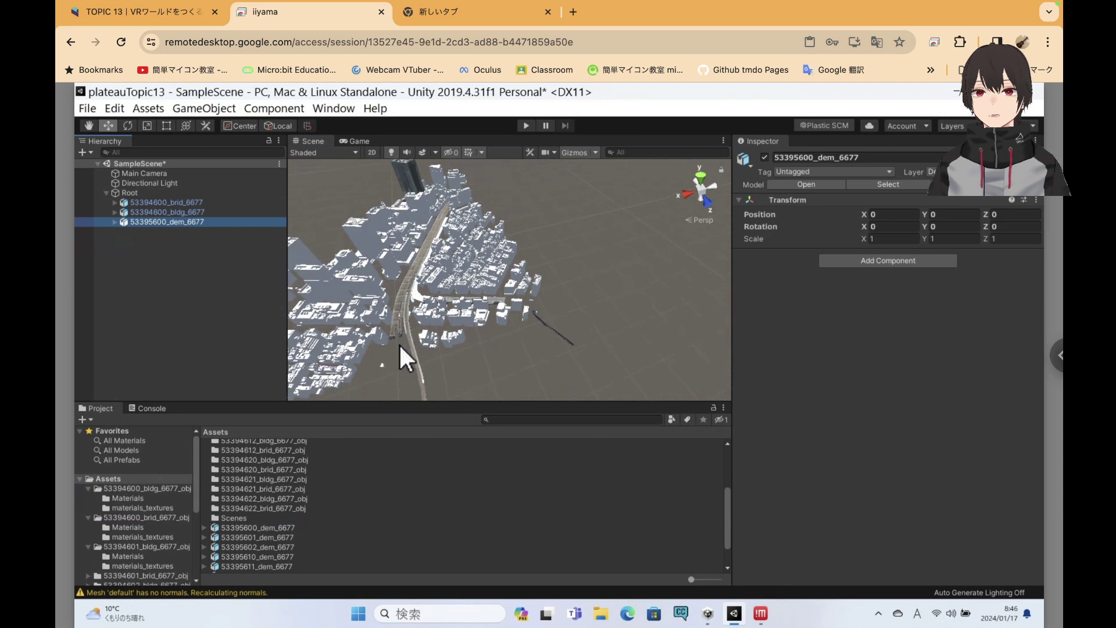
pyautogui.scroll(-1, 399, 343)
pyautogui.scroll(-1, 399, 343)
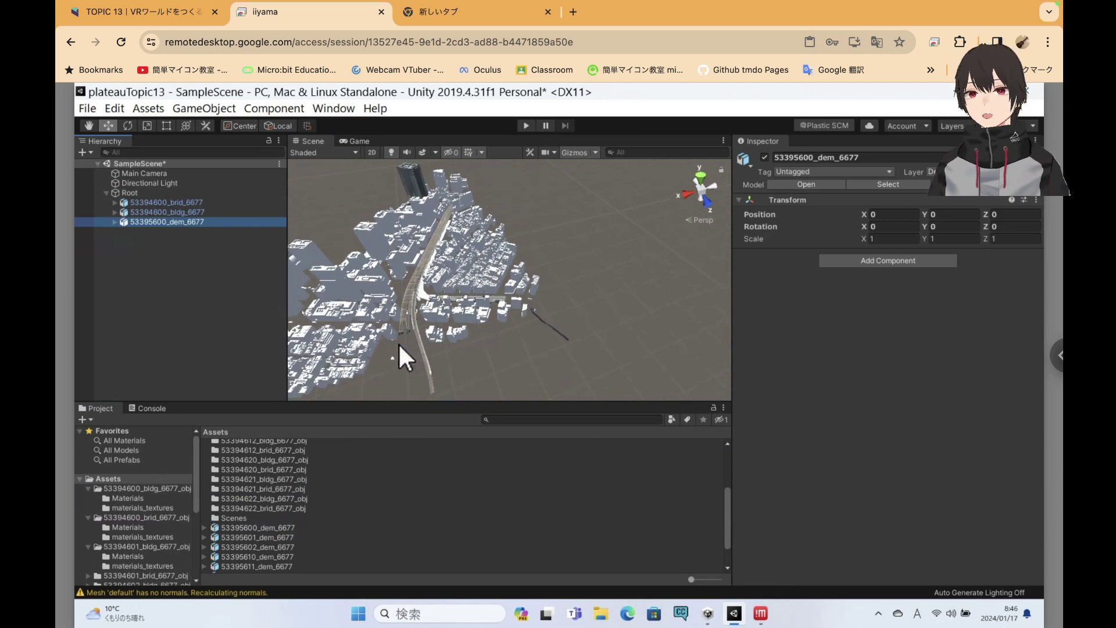
pyautogui.scroll(-2, 399, 343)
pyautogui.scroll(-1, 407, 256)
pyautogui.scroll(-1, 431, 197)
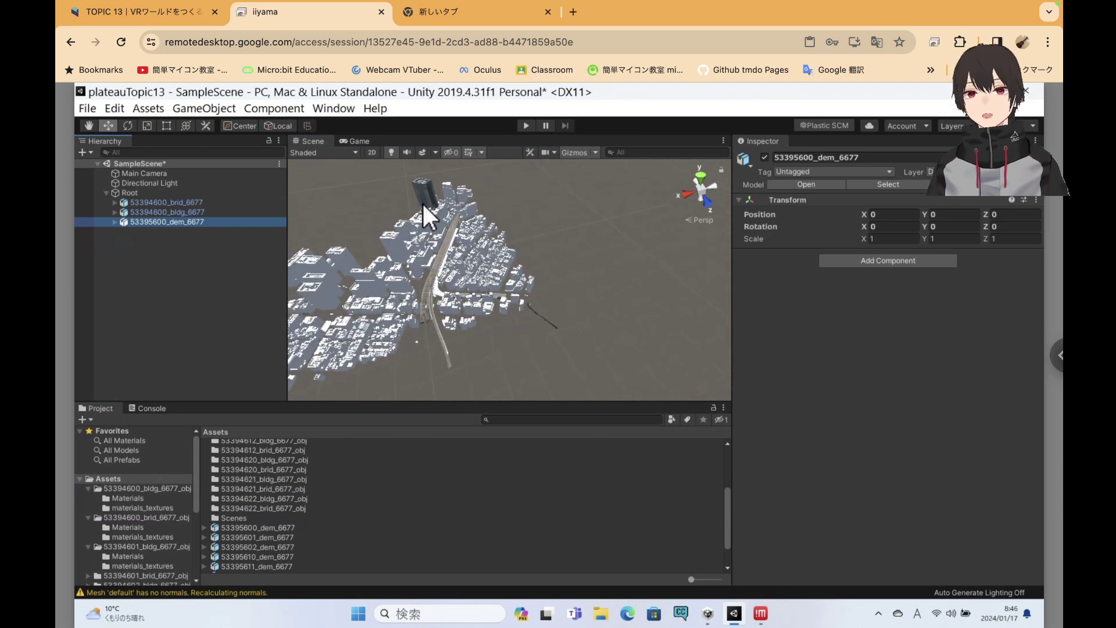
pyautogui.click(200, 203)
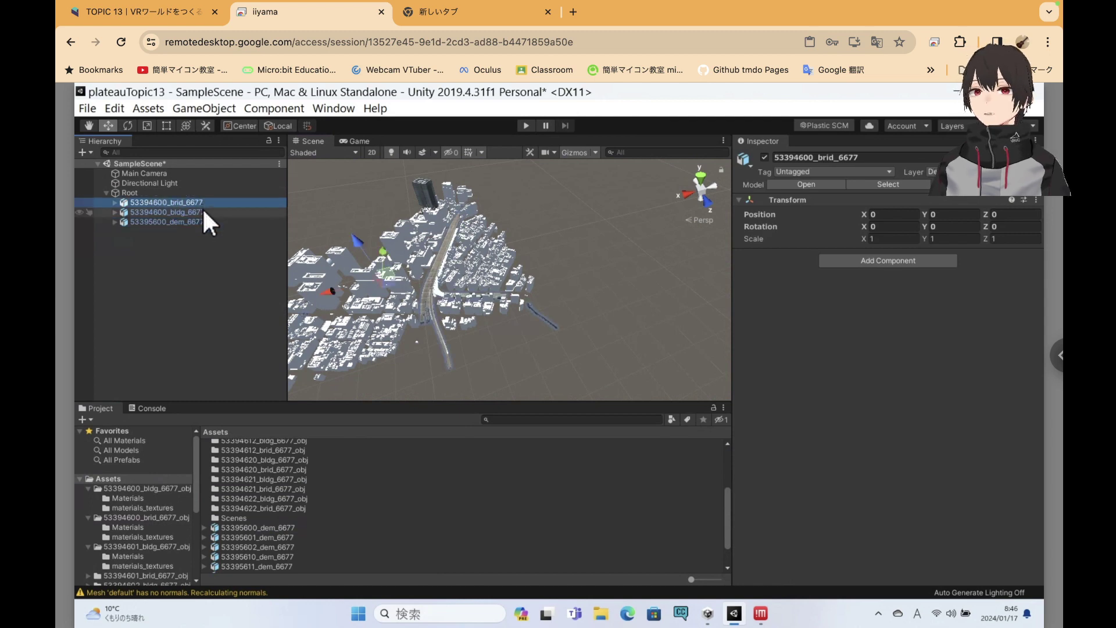
pyautogui.click(203, 211)
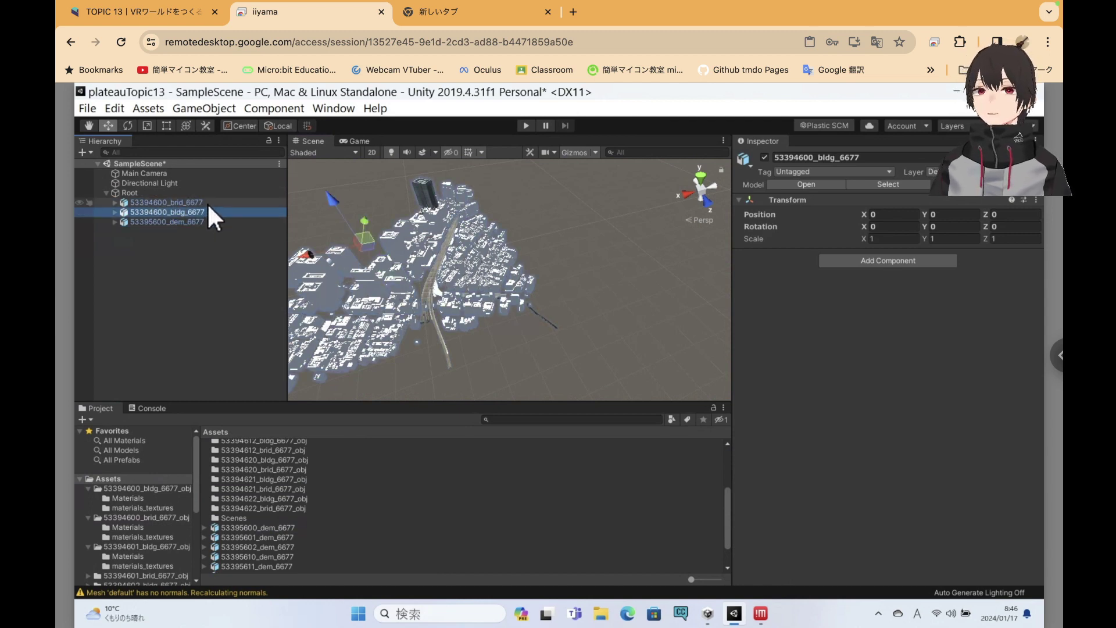
pyautogui.click(207, 202)
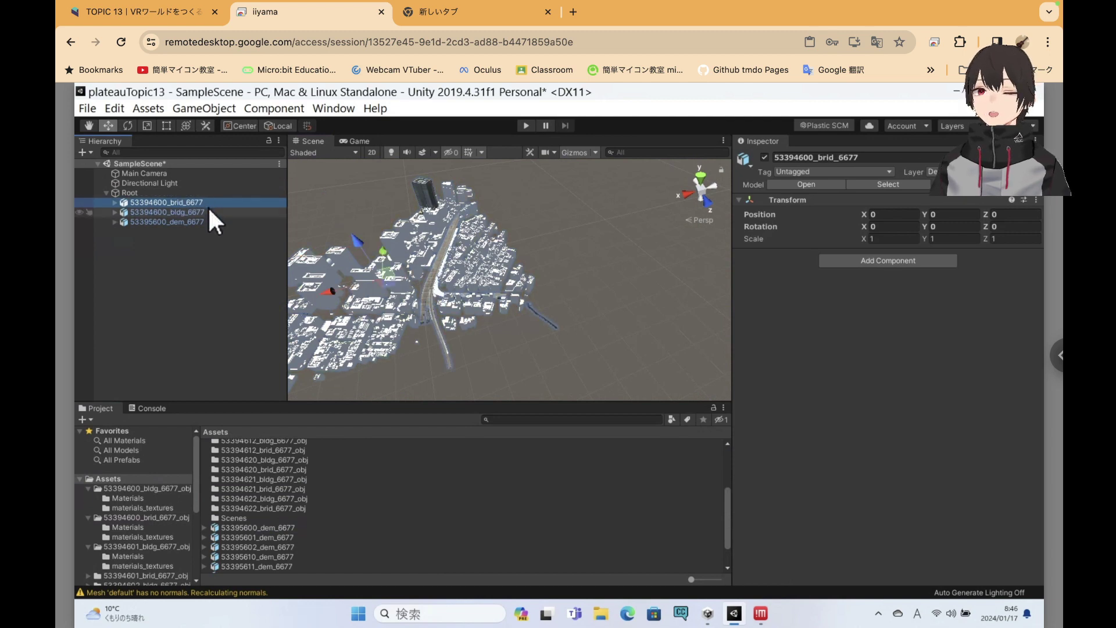
pyautogui.click(210, 210)
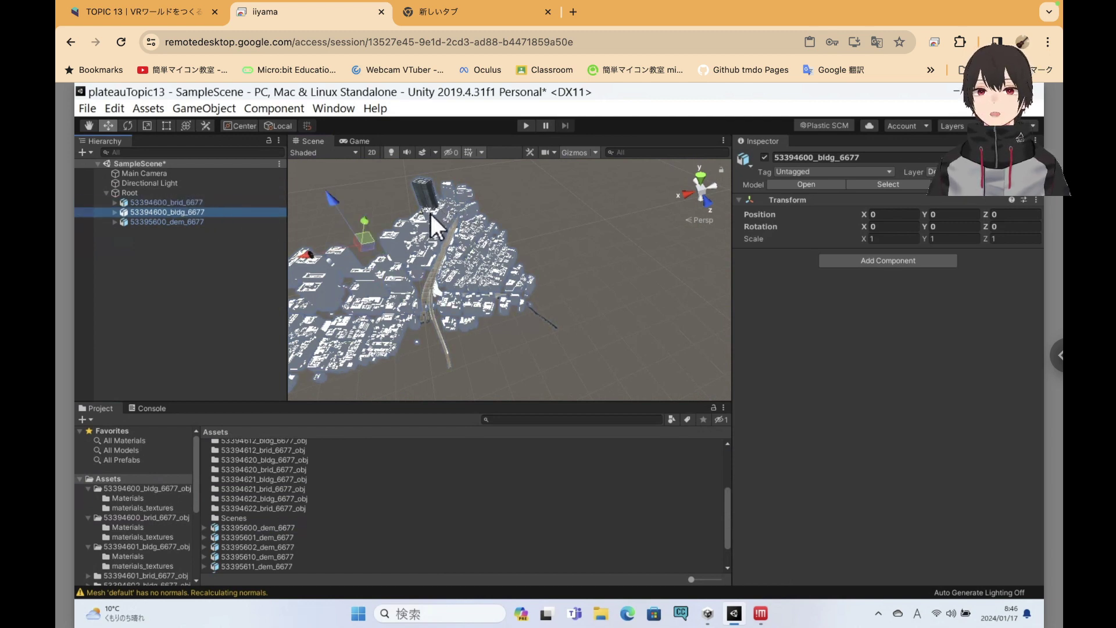
pyautogui.click(467, 243)
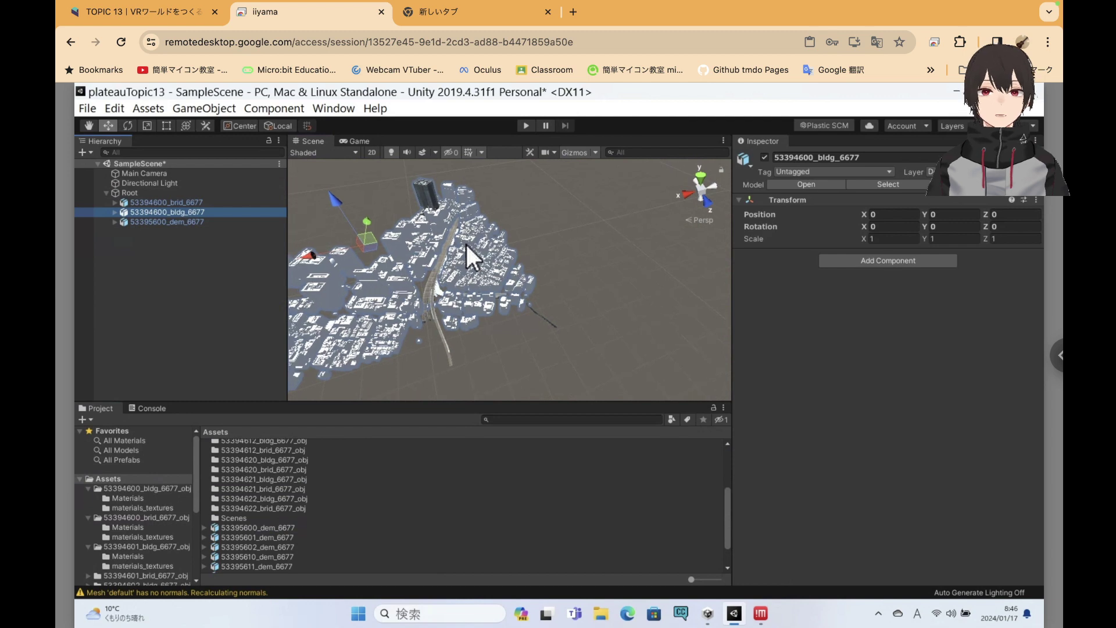
pyautogui.moveTo(458, 256)
pyautogui.mouseDown(button='right')
pyautogui.moveTo(474, 224)
pyautogui.moveTo(461, 215)
pyautogui.mouseUp(button='right')
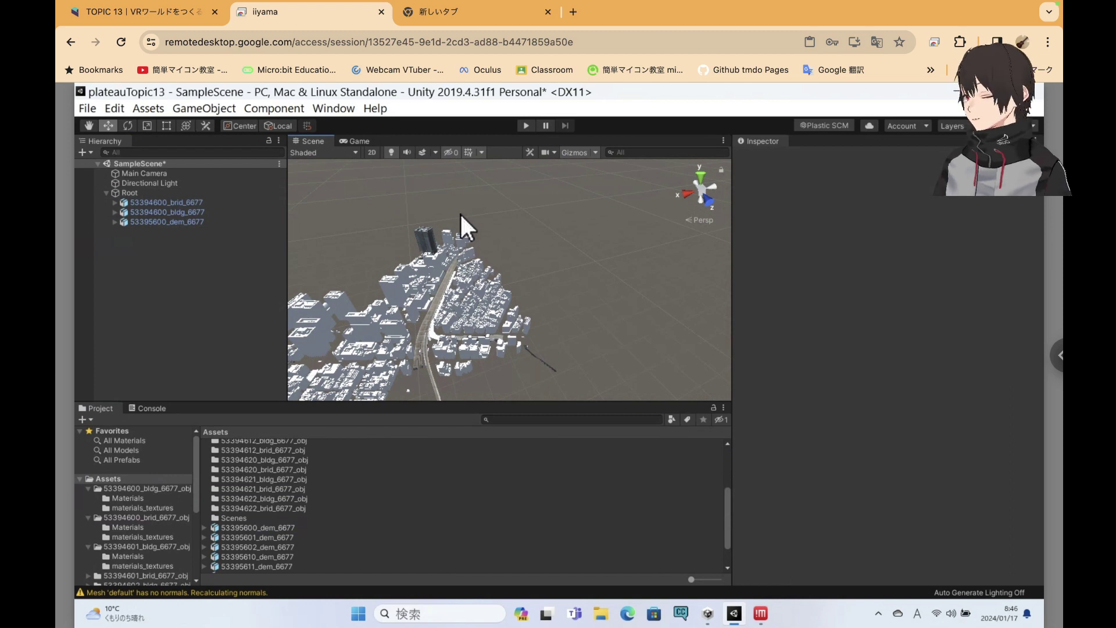
# Zoom into the city and pan until the tall building sits at the view centre
pyautogui.scroll(2, 461, 214)
pyautogui.scroll(3, 461, 214)
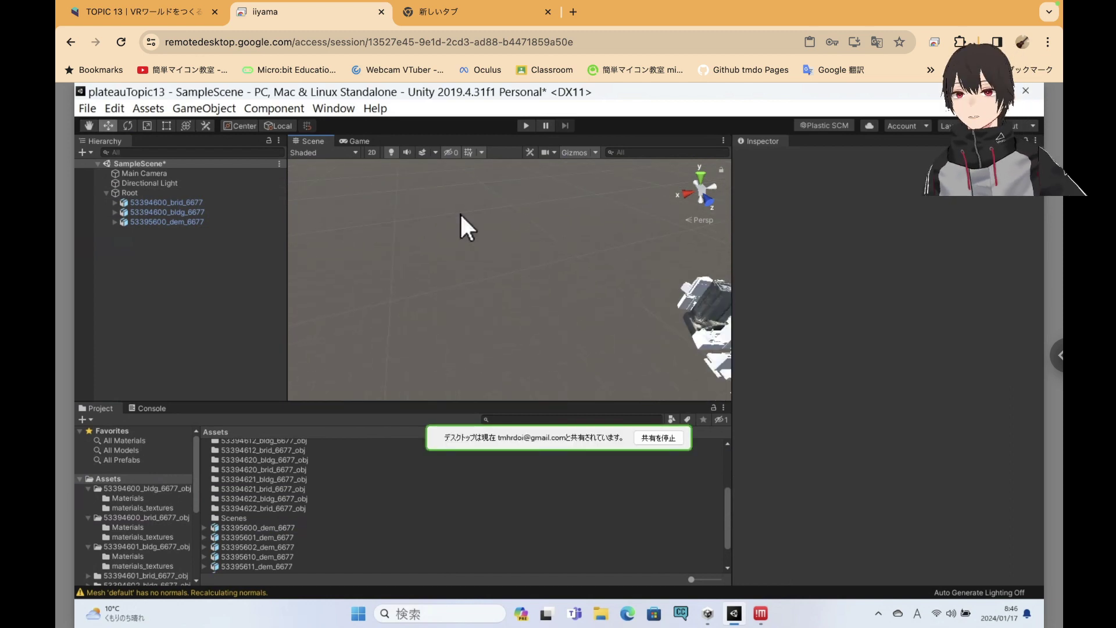
pyautogui.scroll(-3, 460, 214)
pyautogui.scroll(2, 460, 214)
pyautogui.scroll(2, 461, 214)
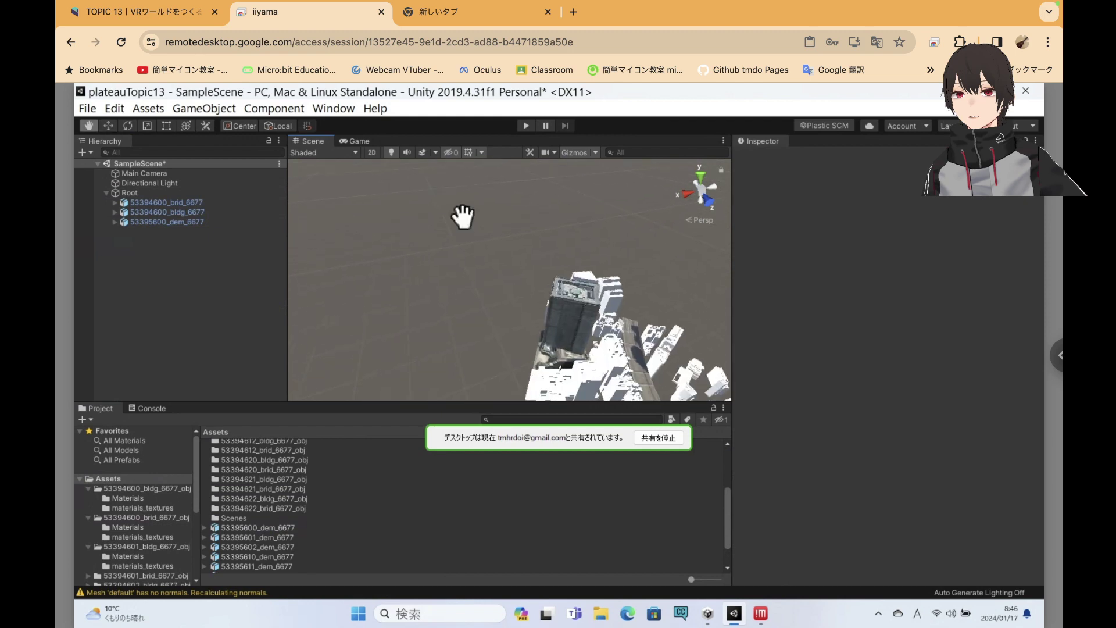
pyautogui.scroll(1, 461, 214)
pyautogui.scroll(2, 460, 214)
pyautogui.moveTo(461, 214); pyautogui.dragTo(464, 218, button='middle')
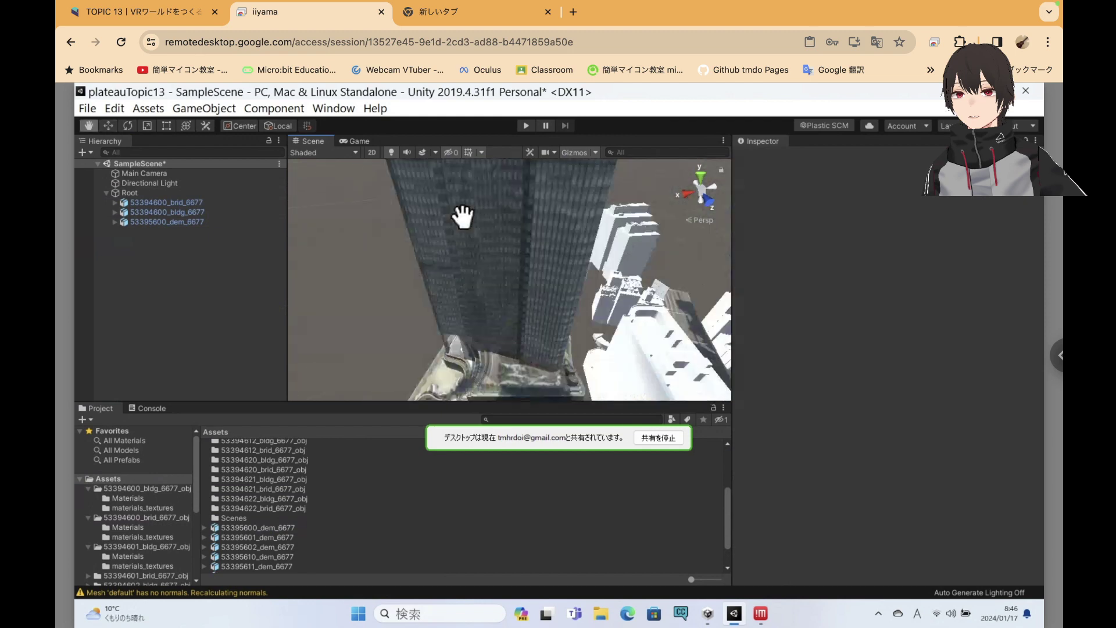
pyautogui.scroll(2, 461, 214)
pyautogui.scroll(1, 461, 214)
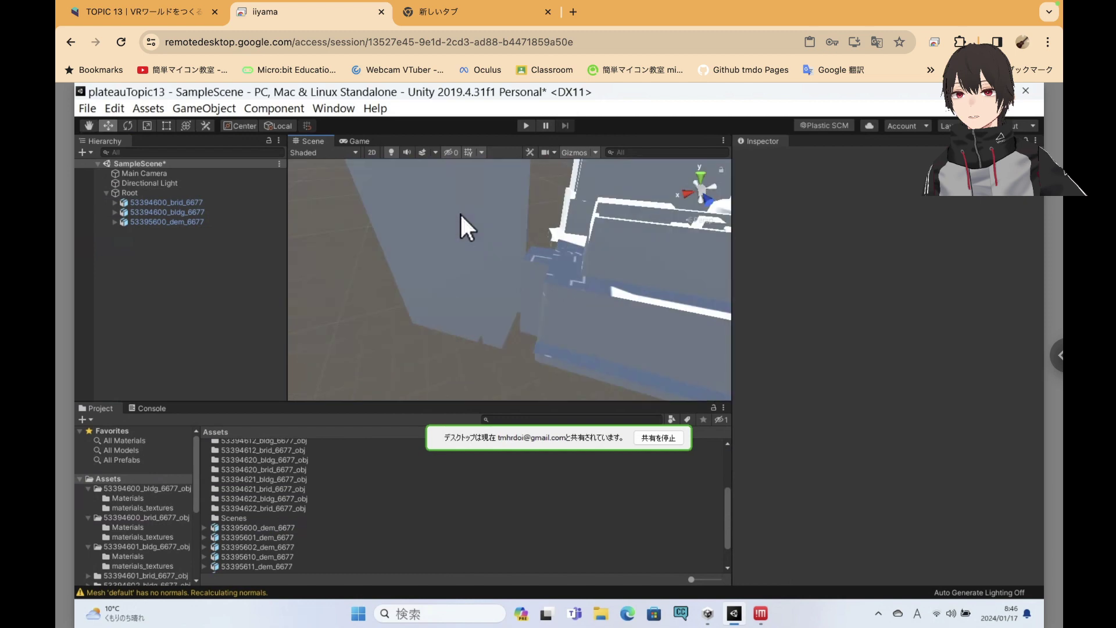
pyautogui.scroll(-1, 460, 214)
# Orbit to an angled overhead view of the buildings lining the railway
pyautogui.moveTo(461, 214); pyautogui.dragTo(463, 216, button='middle')
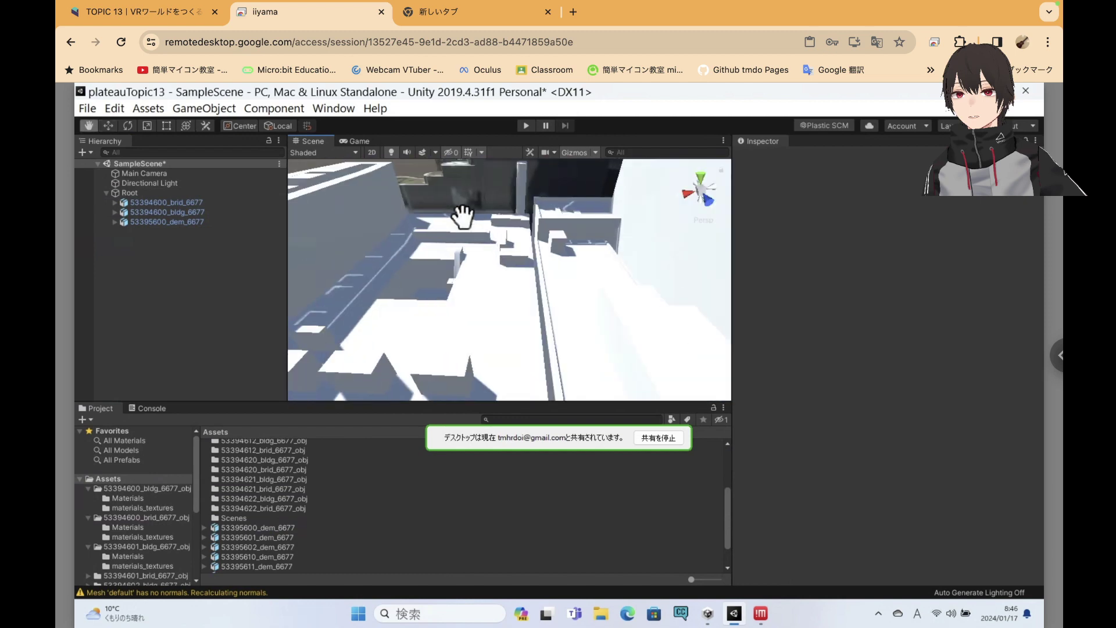
pyautogui.scroll(-2, 462, 216)
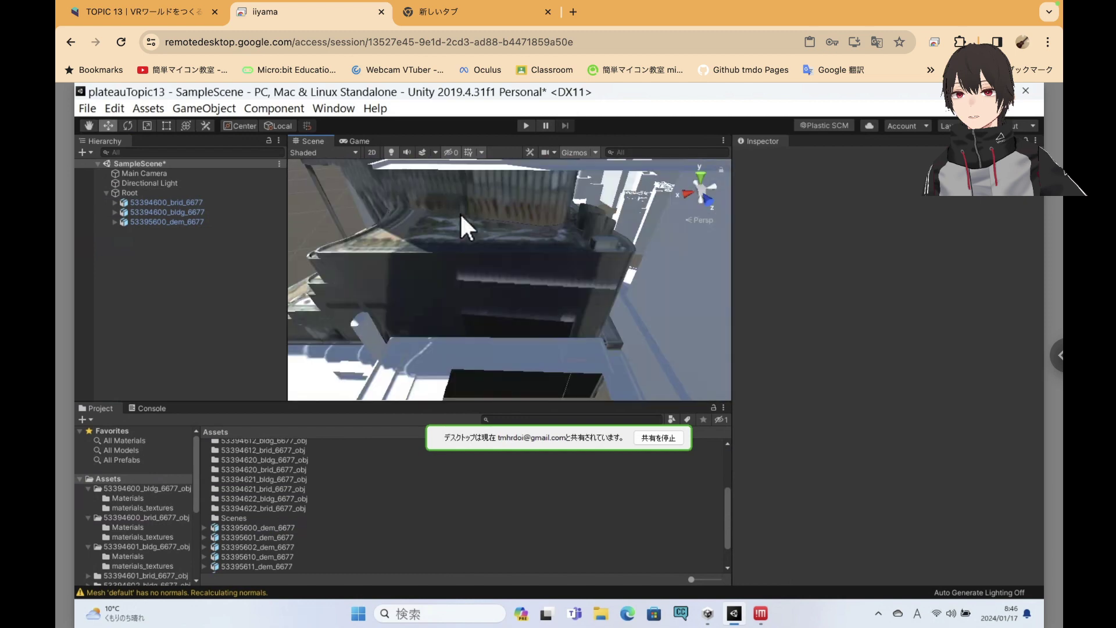
pyautogui.scroll(-3, 462, 217)
pyautogui.scroll(2, 459, 212)
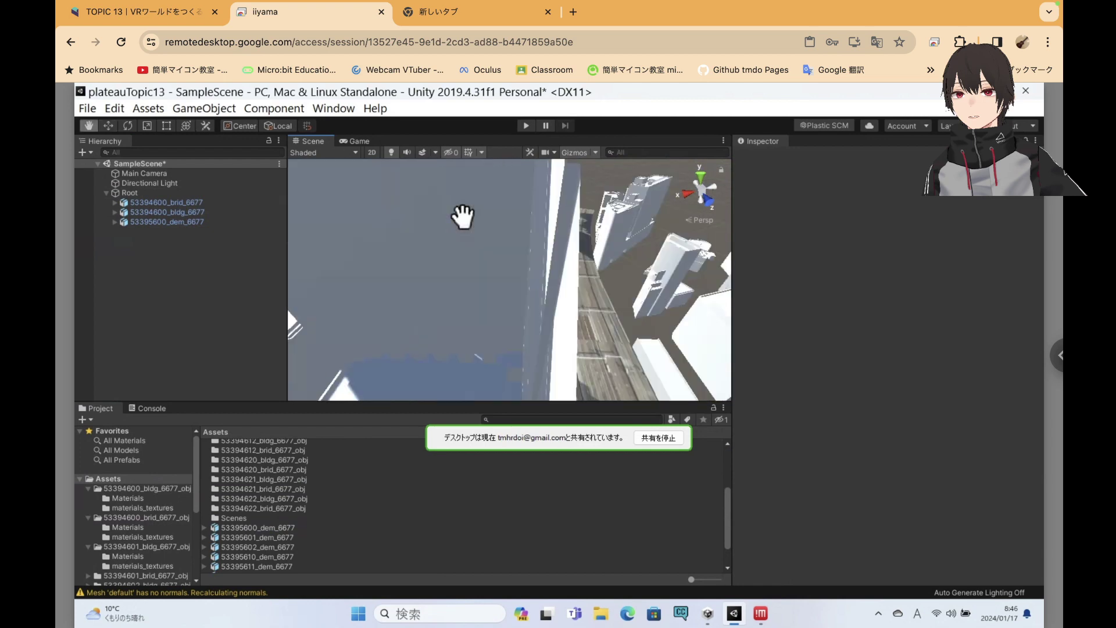
pyautogui.scroll(-3, 462, 215)
pyautogui.scroll(-2, 464, 216)
pyautogui.scroll(3, 463, 216)
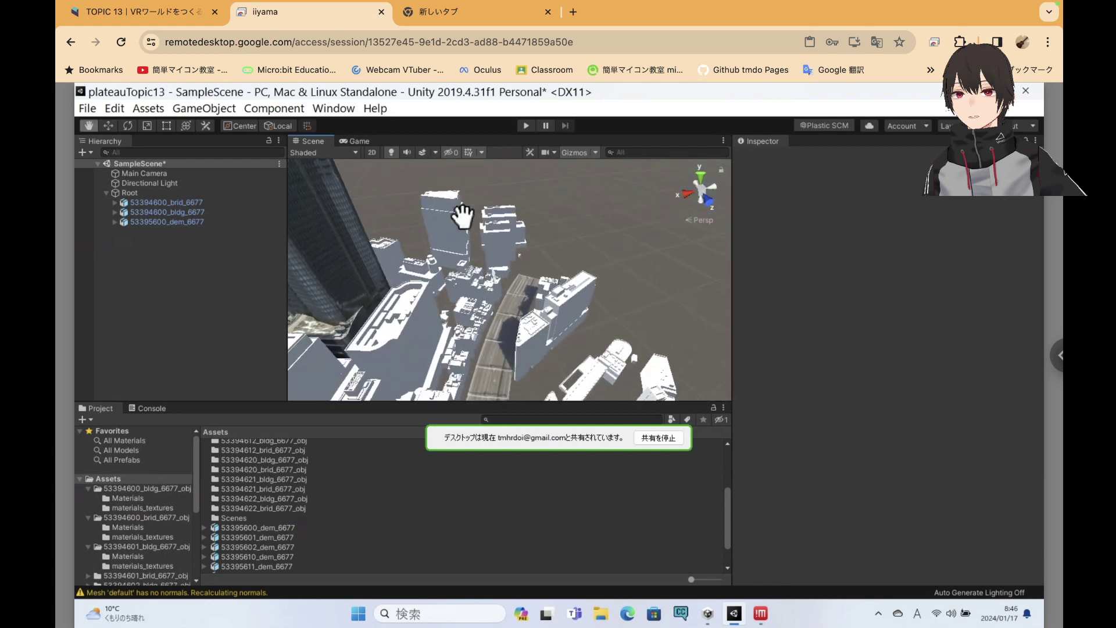
pyautogui.scroll(2, 462, 215)
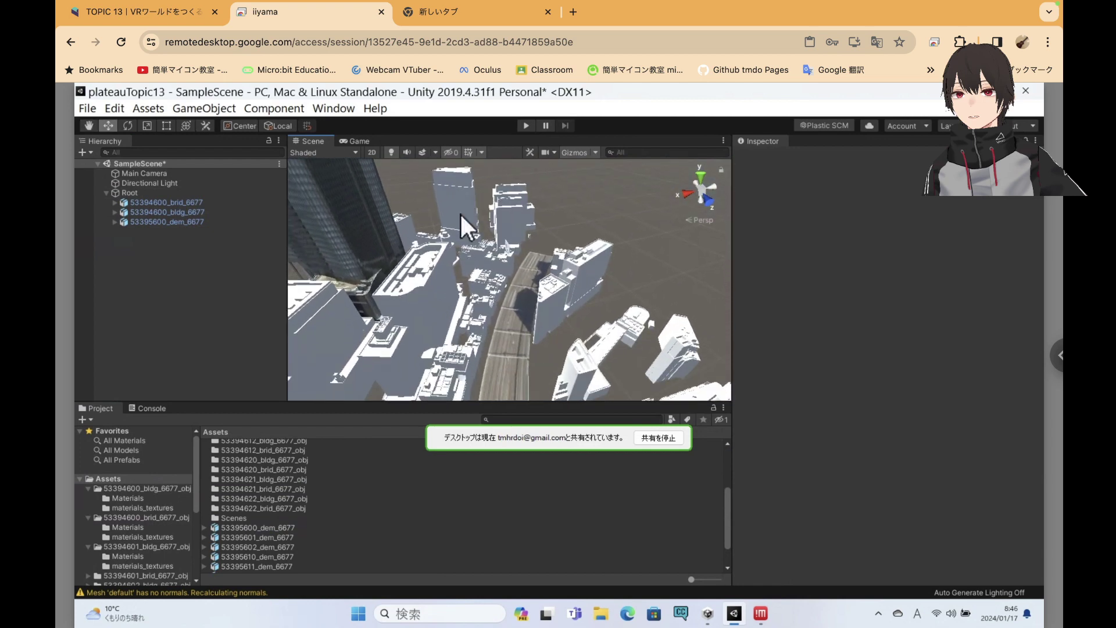
pyautogui.keyDown('alt'); pyautogui.moveTo(459, 211); pyautogui.dragTo(463, 216); pyautogui.keyUp('alt')
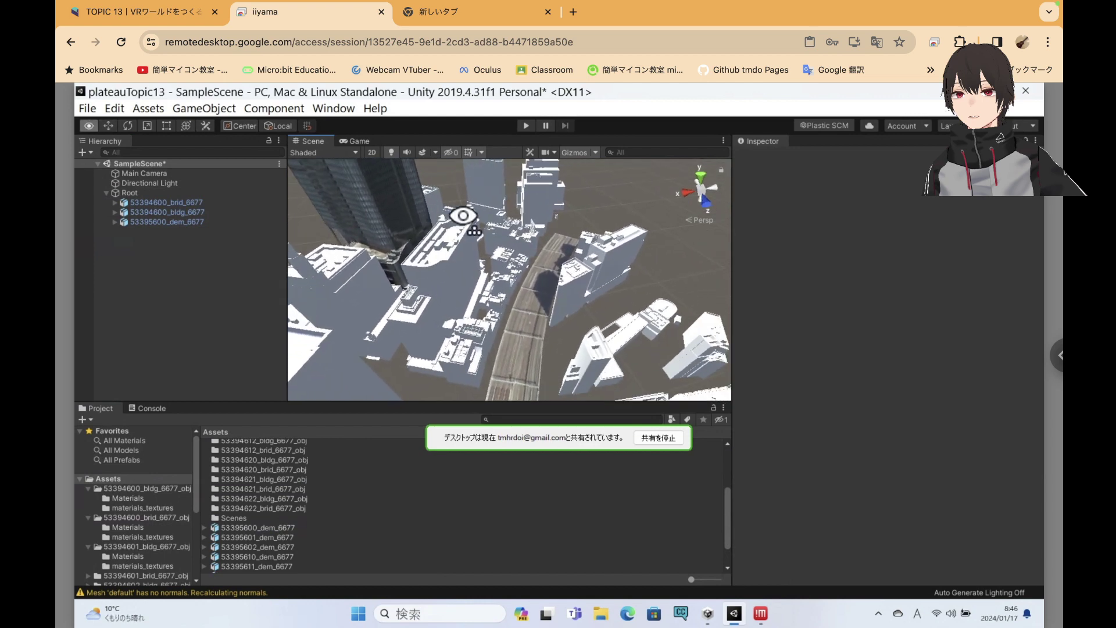
pyautogui.keyDown('alt'); pyautogui.moveTo(463, 215); pyautogui.dragTo(460, 214); pyautogui.keyUp('alt')
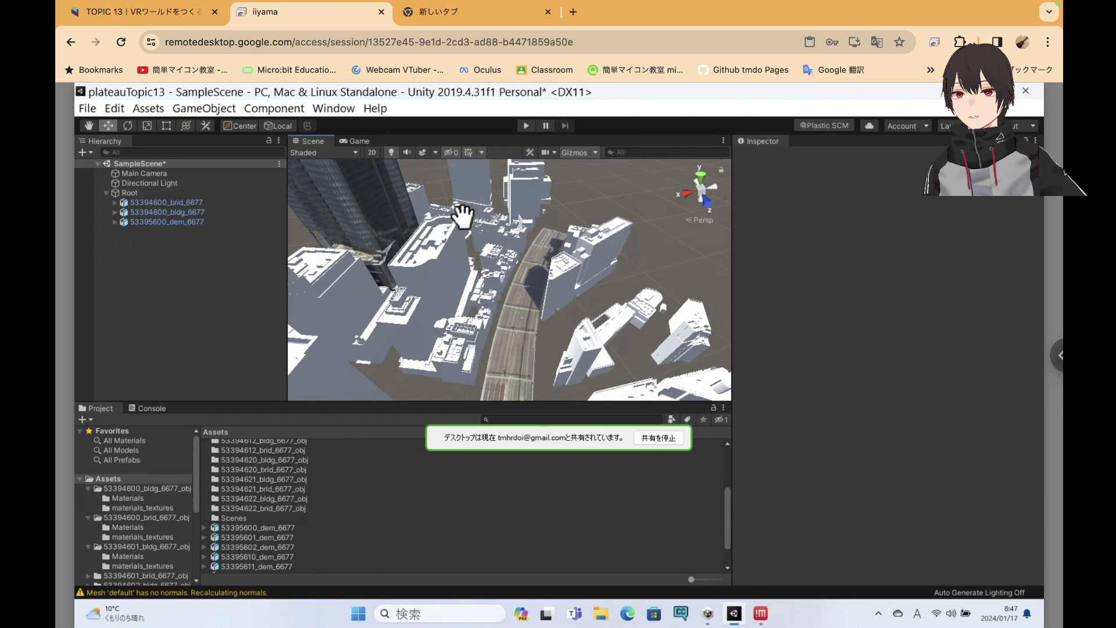
# Expand 53394600_bldg_6677 in the Hierarchy to list its default child, then zoom out the Scene view
pyautogui.click(460, 212)
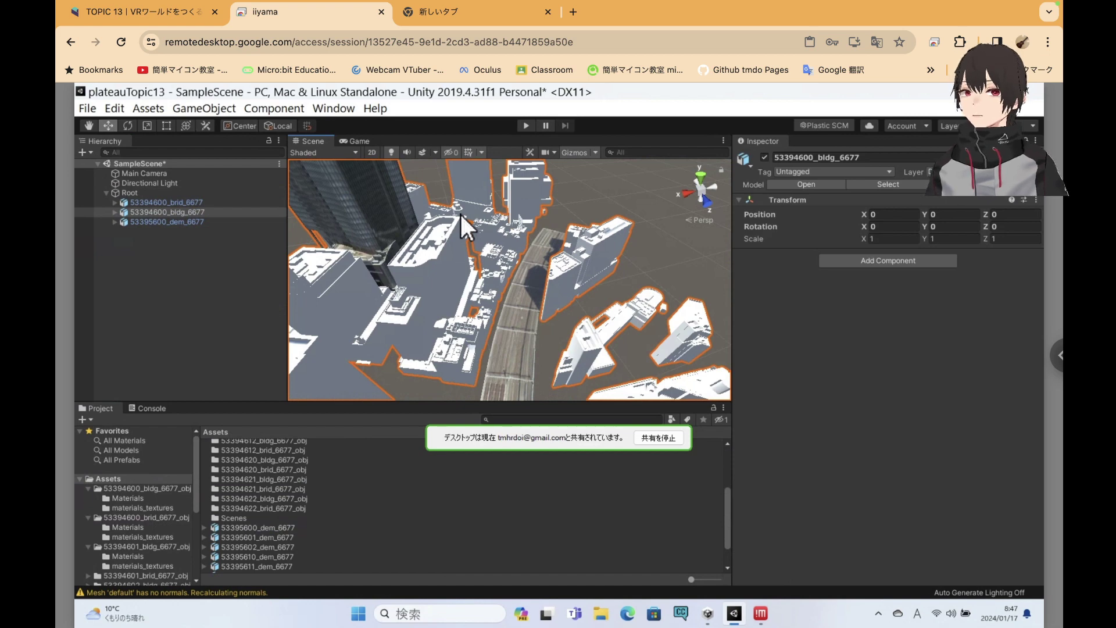
pyautogui.click(460, 212)
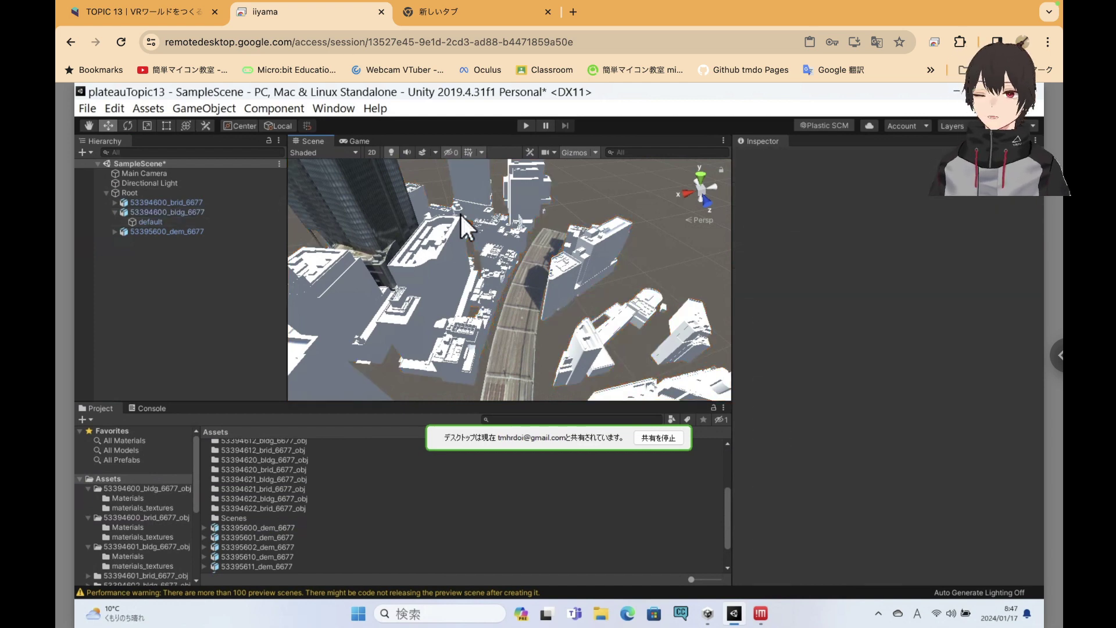
pyautogui.scroll(3, 361, 298)
pyautogui.scroll(-2, 360, 298)
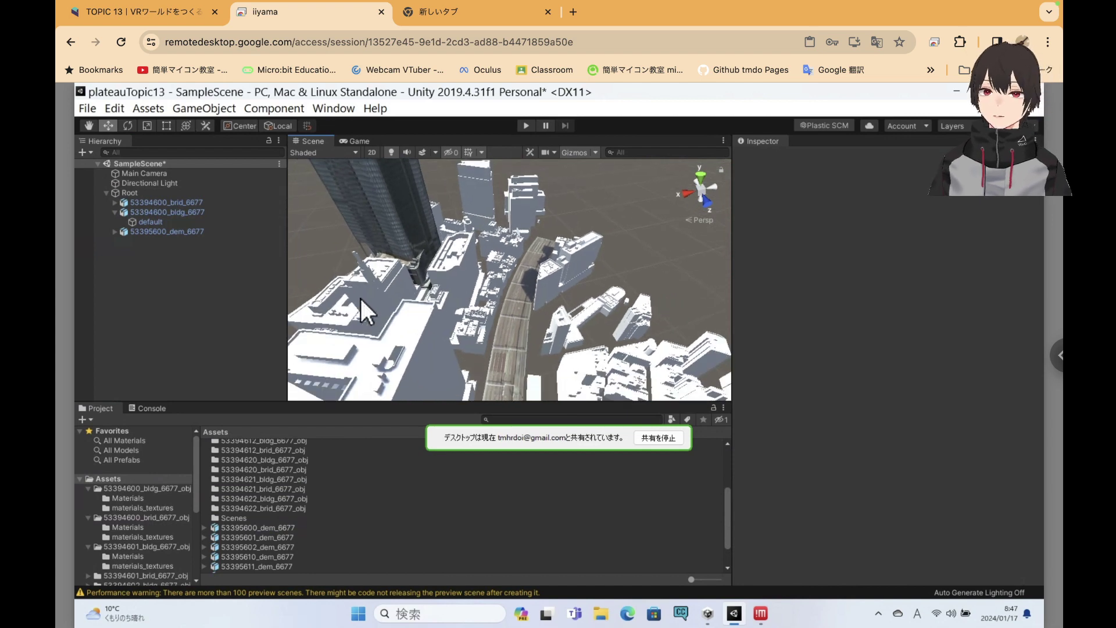
pyautogui.scroll(-2, 361, 298)
pyautogui.scroll(-2, 361, 297)
pyautogui.scroll(-2, 360, 298)
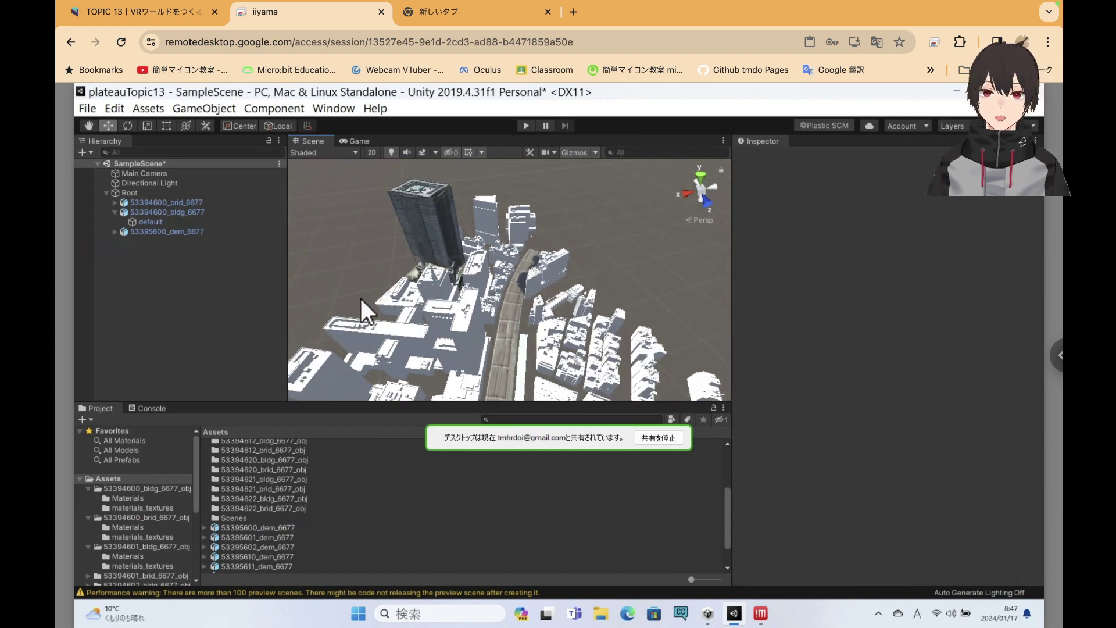
pyautogui.scroll(-2, 361, 298)
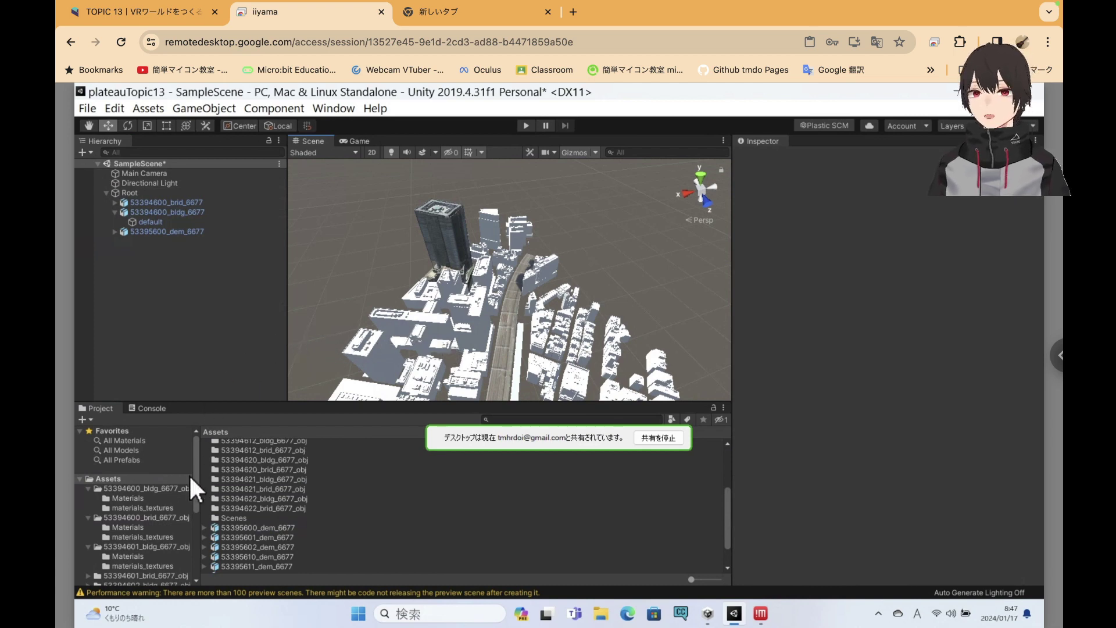
# Preview the 2048x4096 tbff1324 texture in materials_textures, then save the project
pyautogui.click(158, 487)
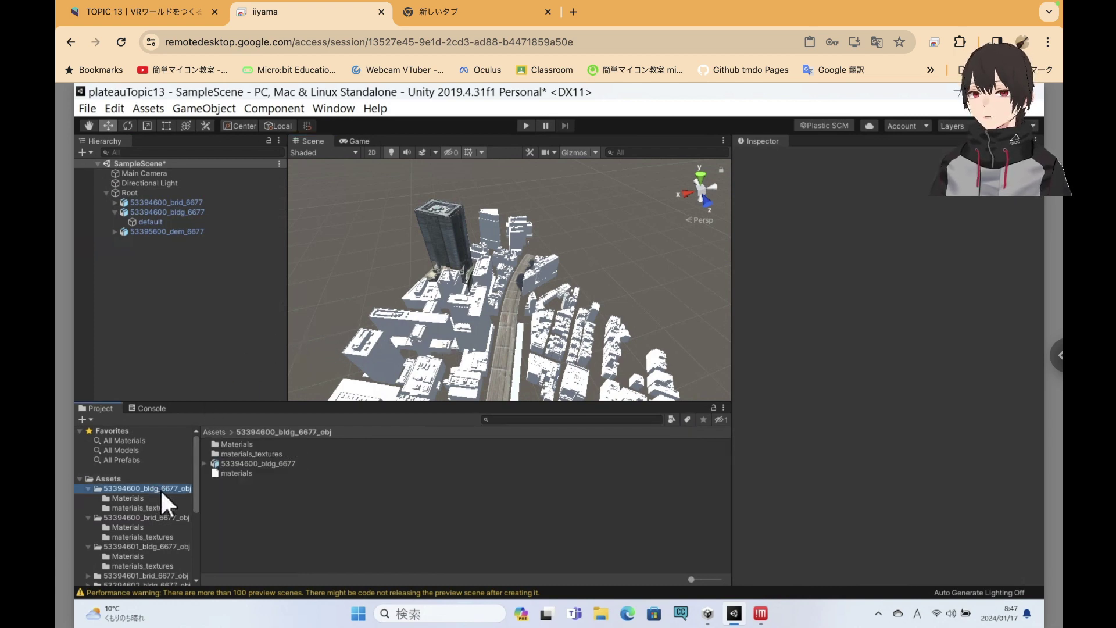
pyautogui.click(238, 454)
pyautogui.doubleClick(228, 454)
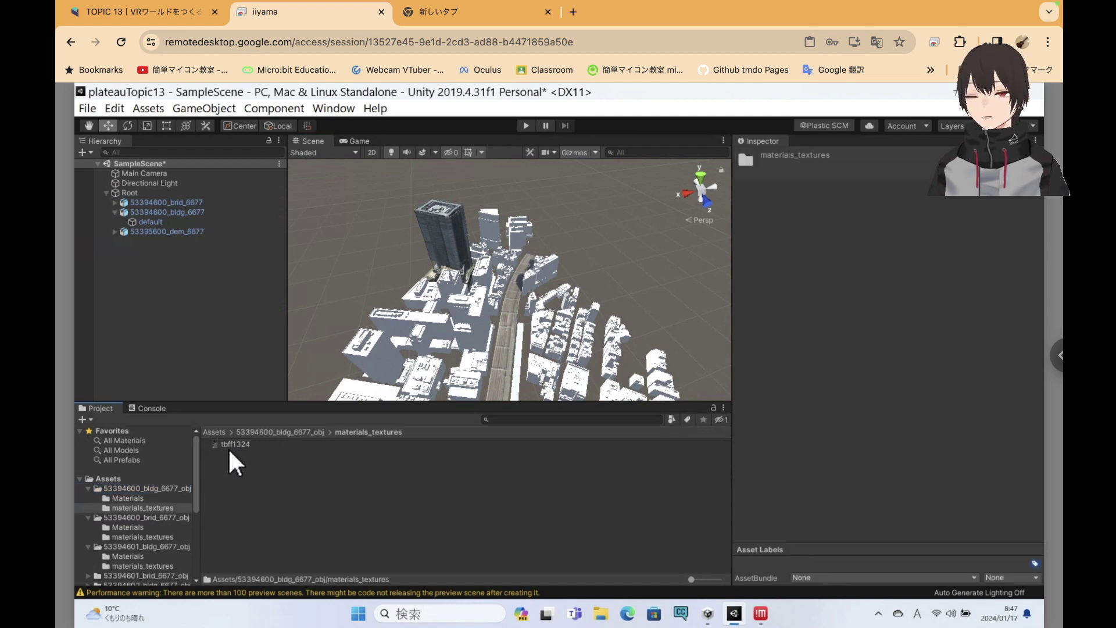
pyautogui.click(234, 444)
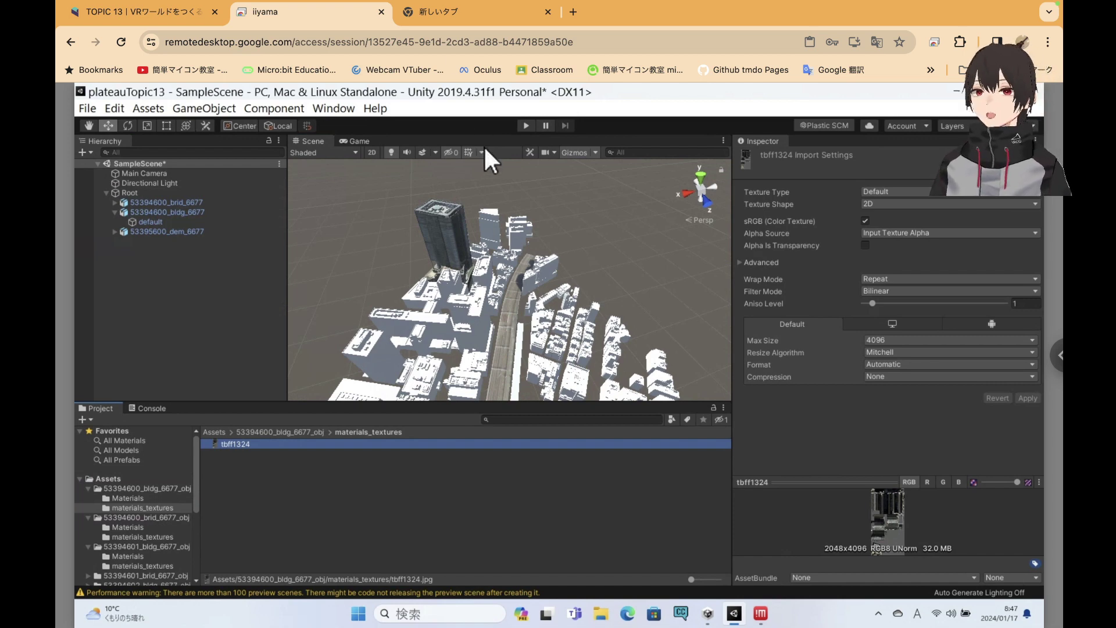
pyautogui.click(92, 107)
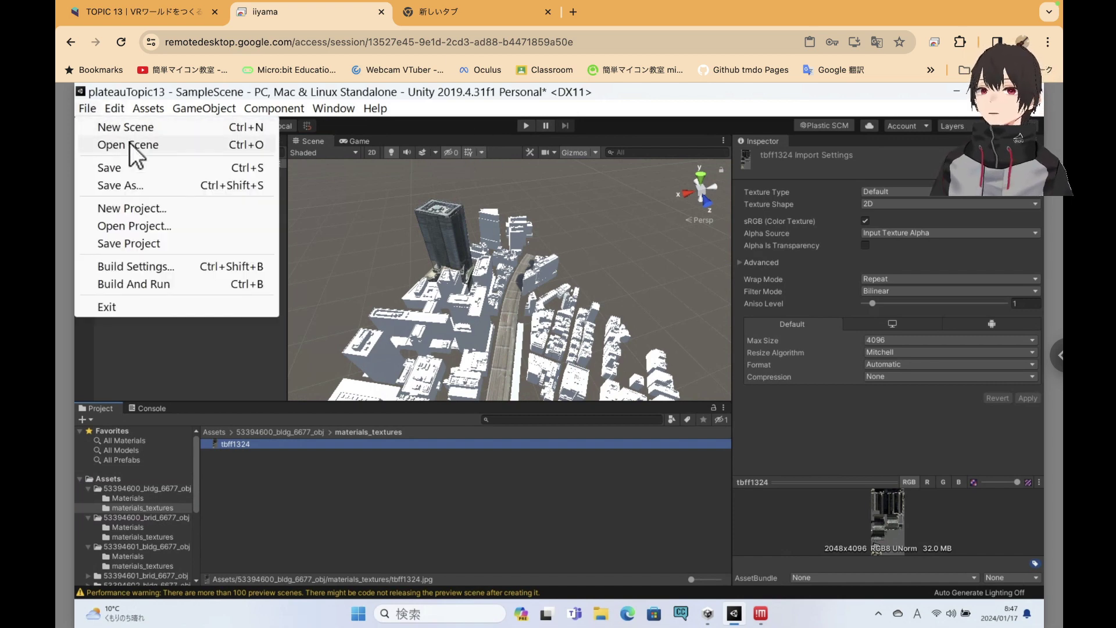
pyautogui.click(173, 244)
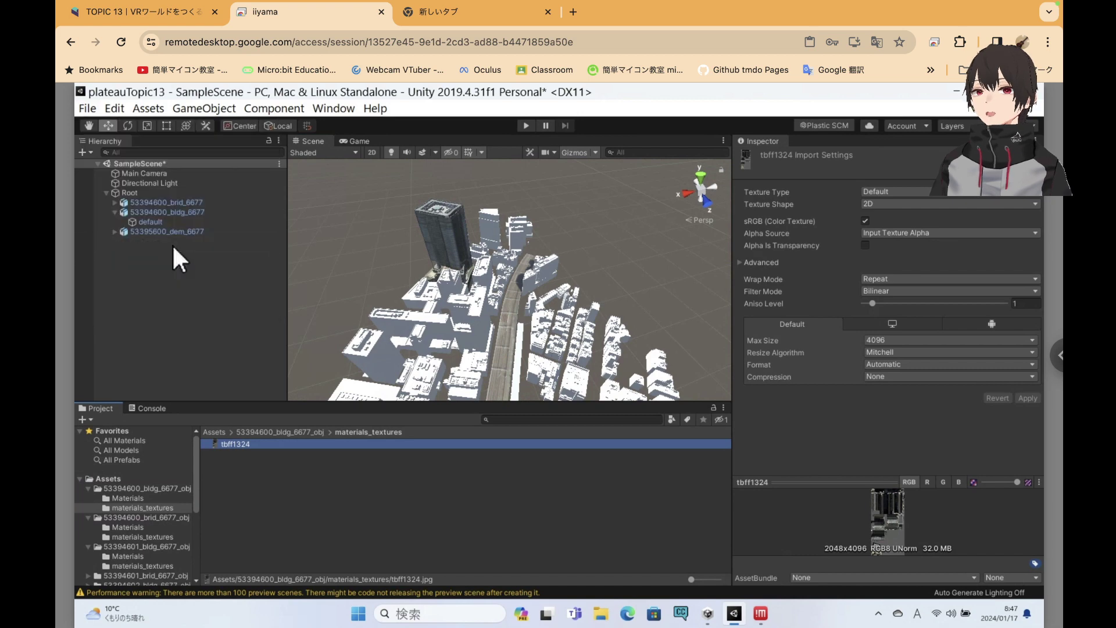